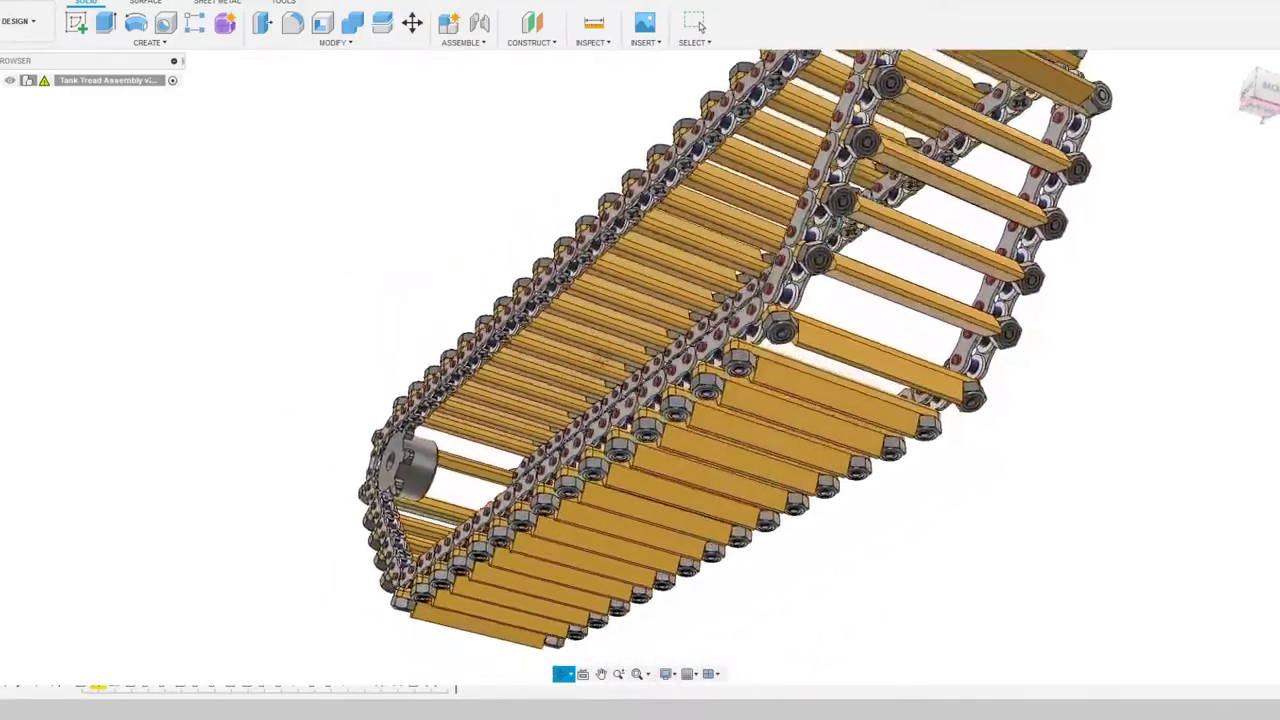
Step: Orbit the chain-link tread to view it from below
middle_click_drag(612, 340, 832, 487, "shift")
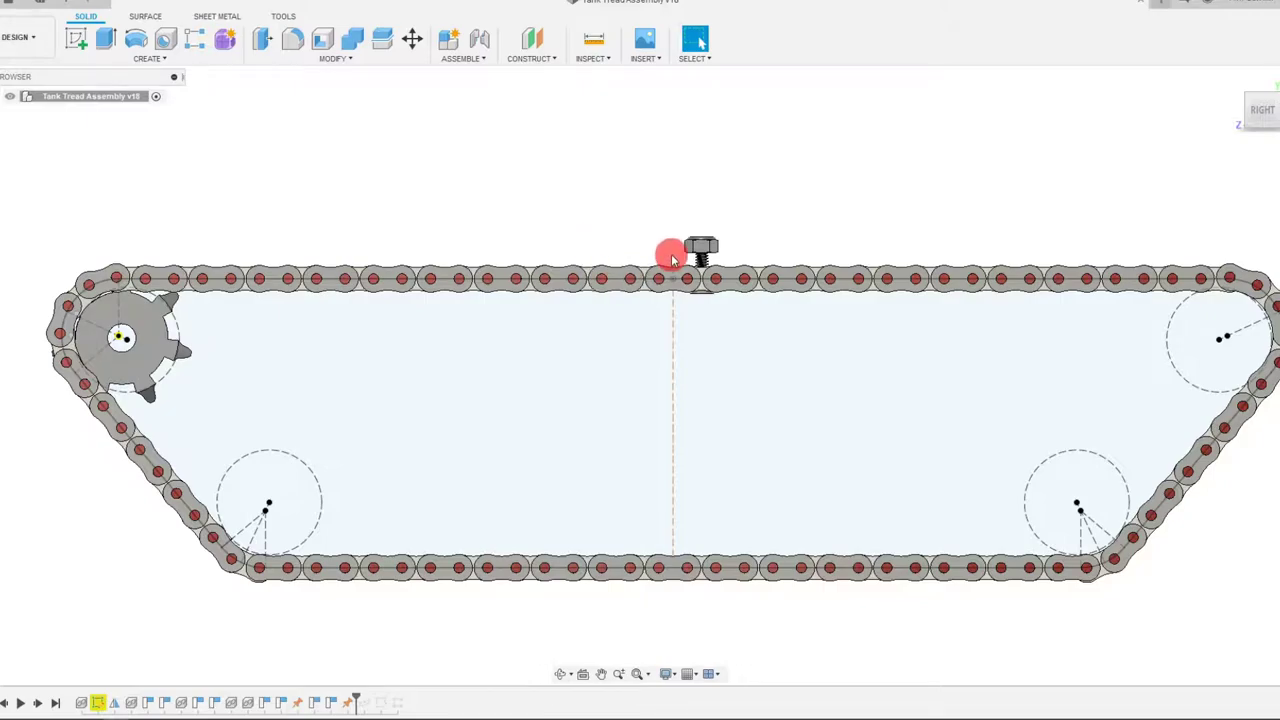
Step: Zoom around the tread, then roll the timeline forward so every link shows its bolt
scroll(713, 247, "up", 5)
scroll(771, 245, "up", 3)
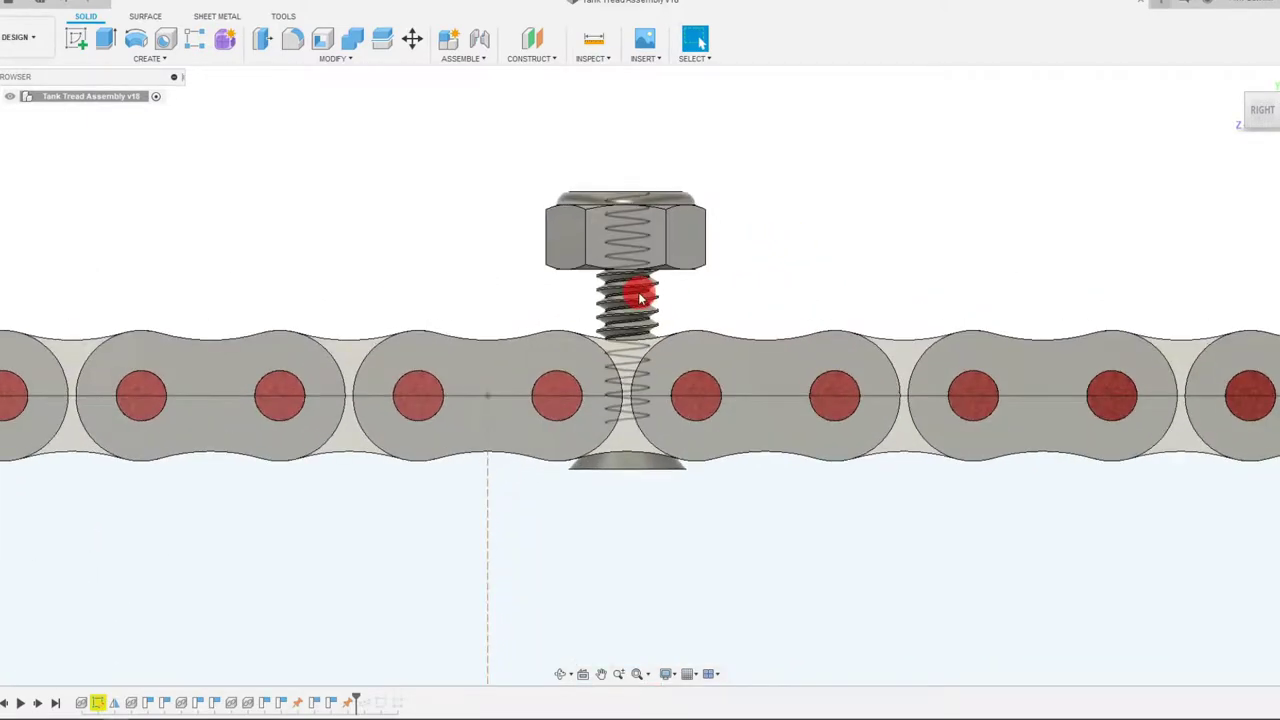
scroll(657, 309, "up", 3)
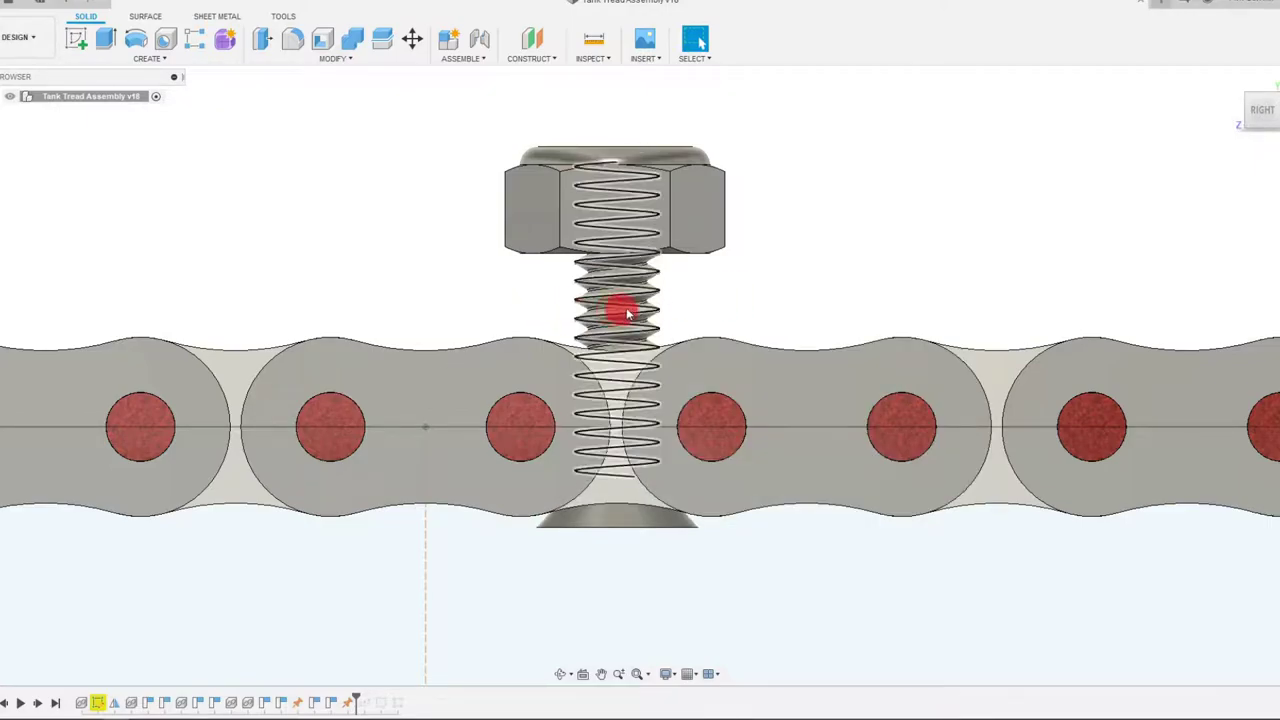
scroll(707, 316, "down", 1)
scroll(715, 262, "up", 2)
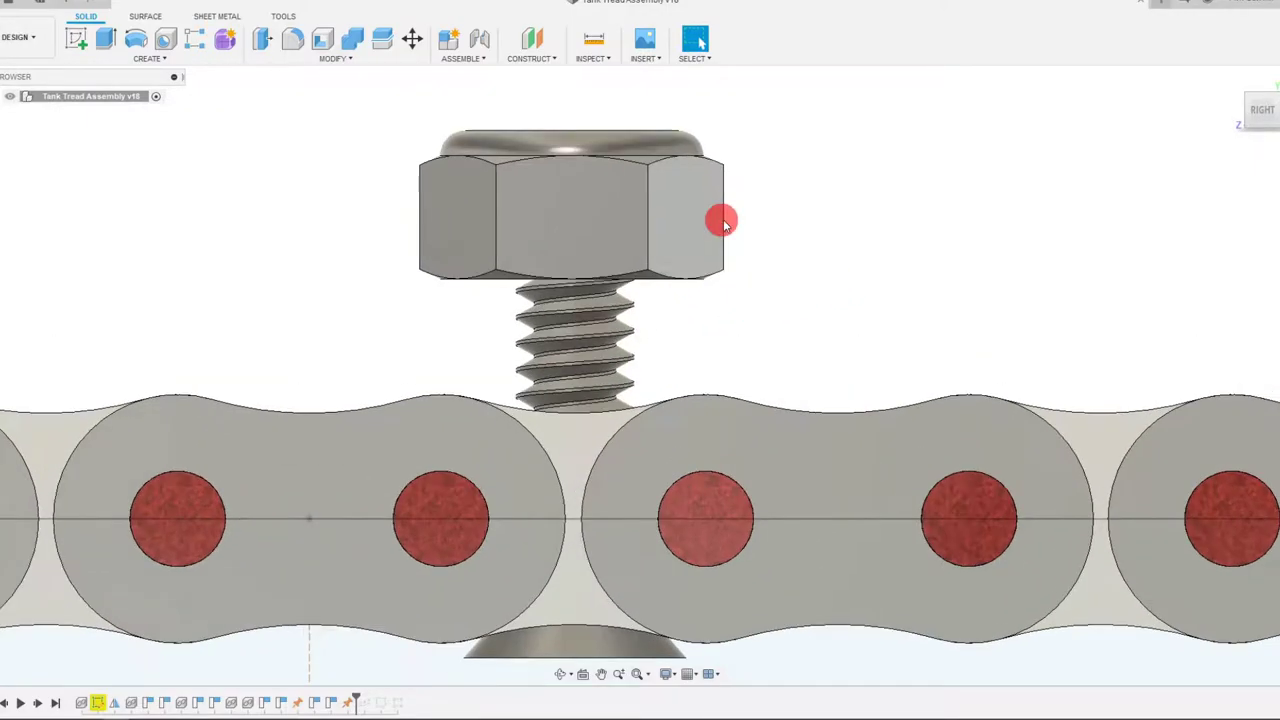
scroll(660, 240, "down", 1)
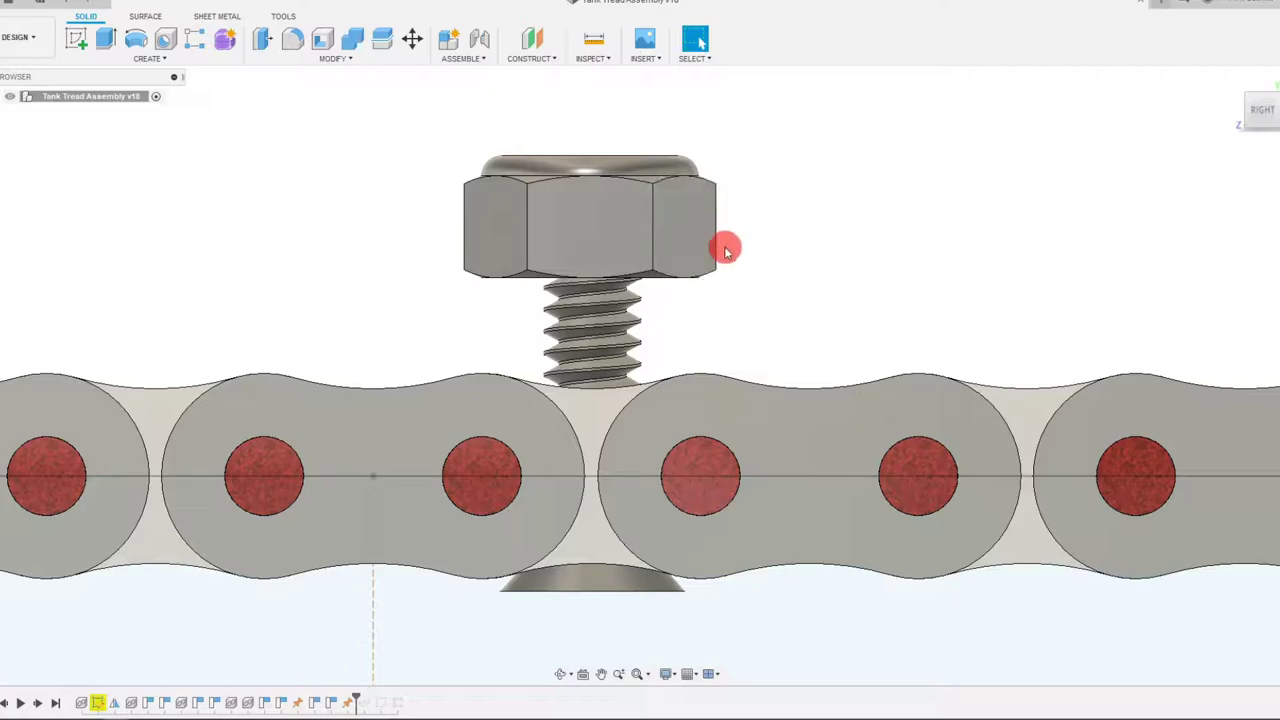
scroll(729, 249, "down", 2)
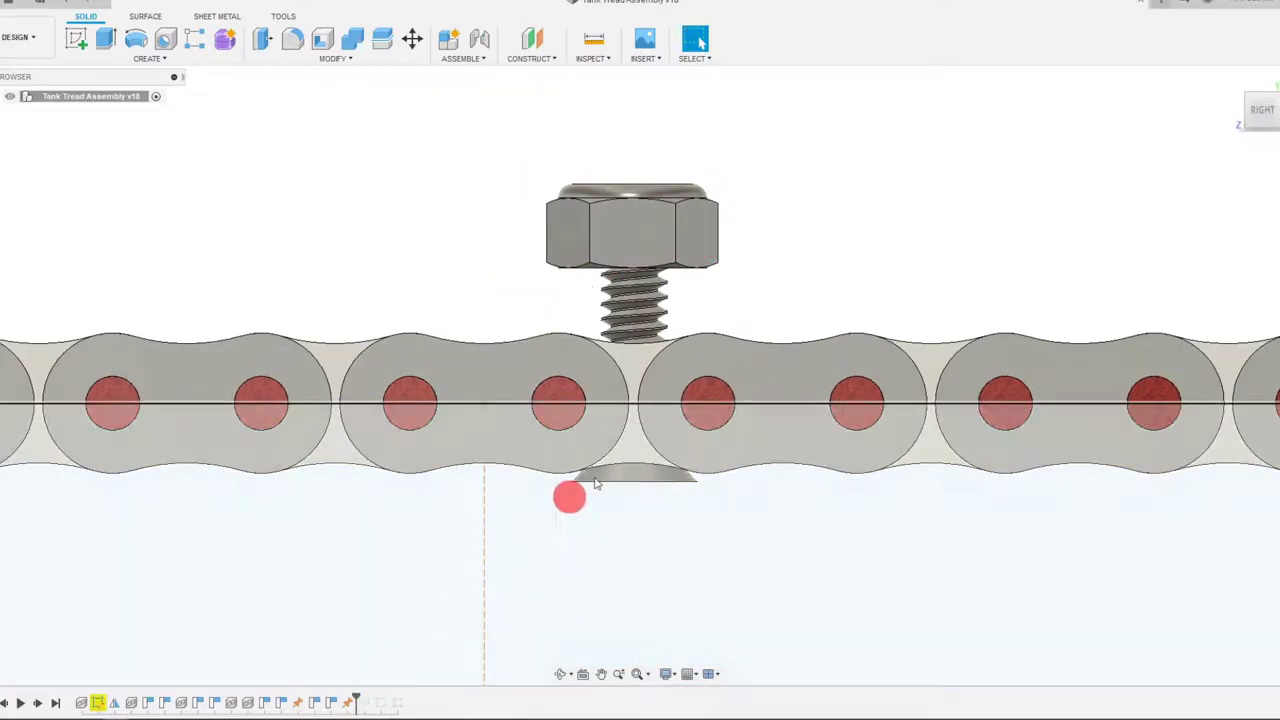
scroll(665, 423, "down", 2)
scroll(661, 425, "down", 6)
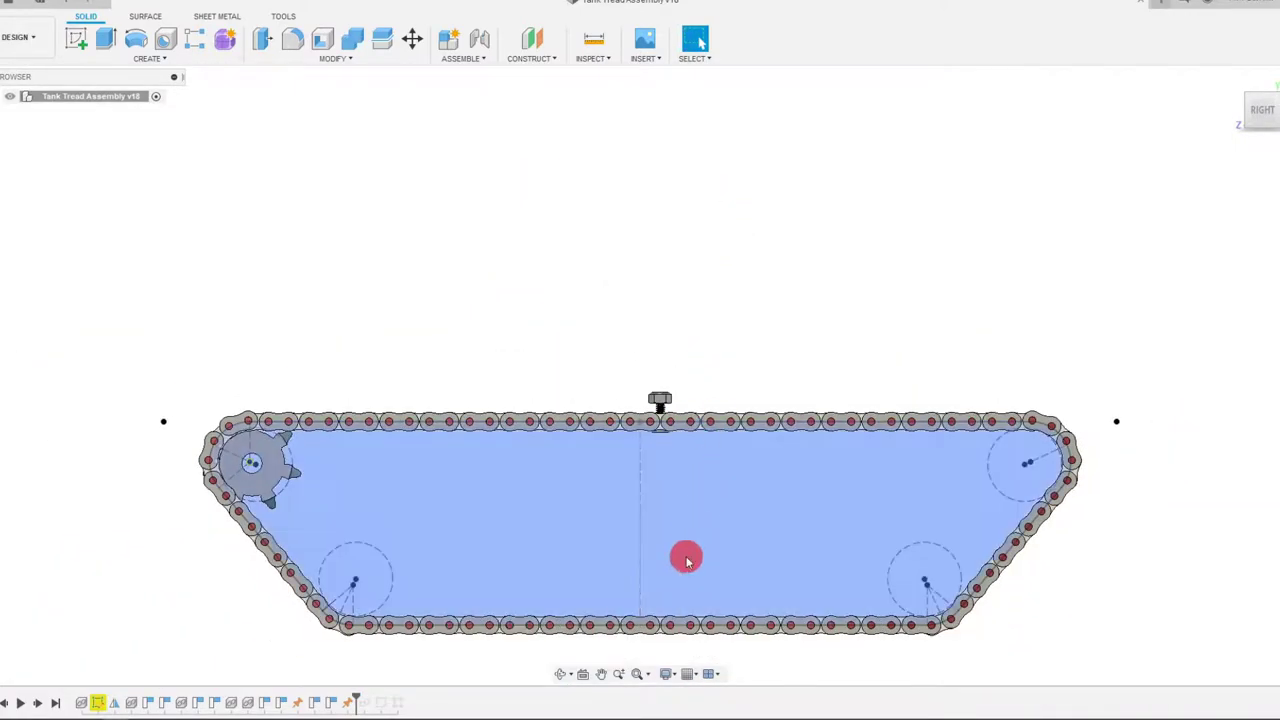
scroll(620, 630, "up", 2)
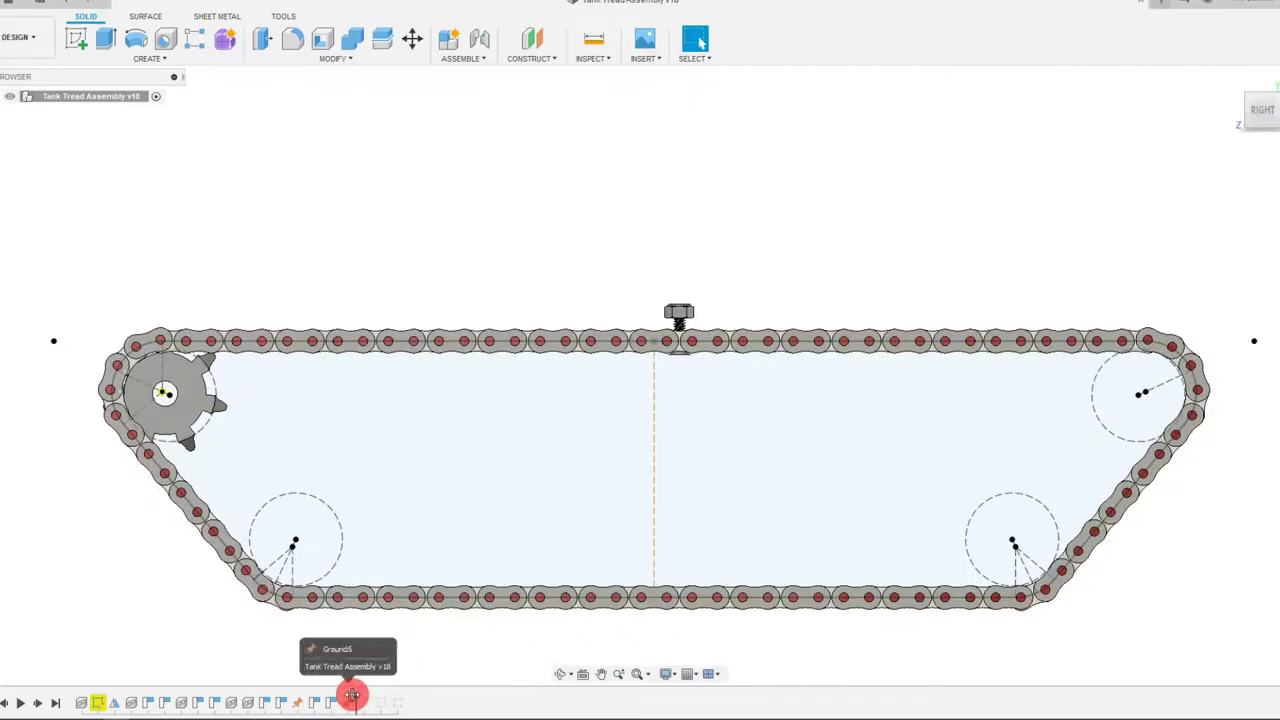
mouse_move(366, 694)
left_mouse_down()
mouse_move(623, 509)
mouse_move(540, 280)
left_mouse_up()
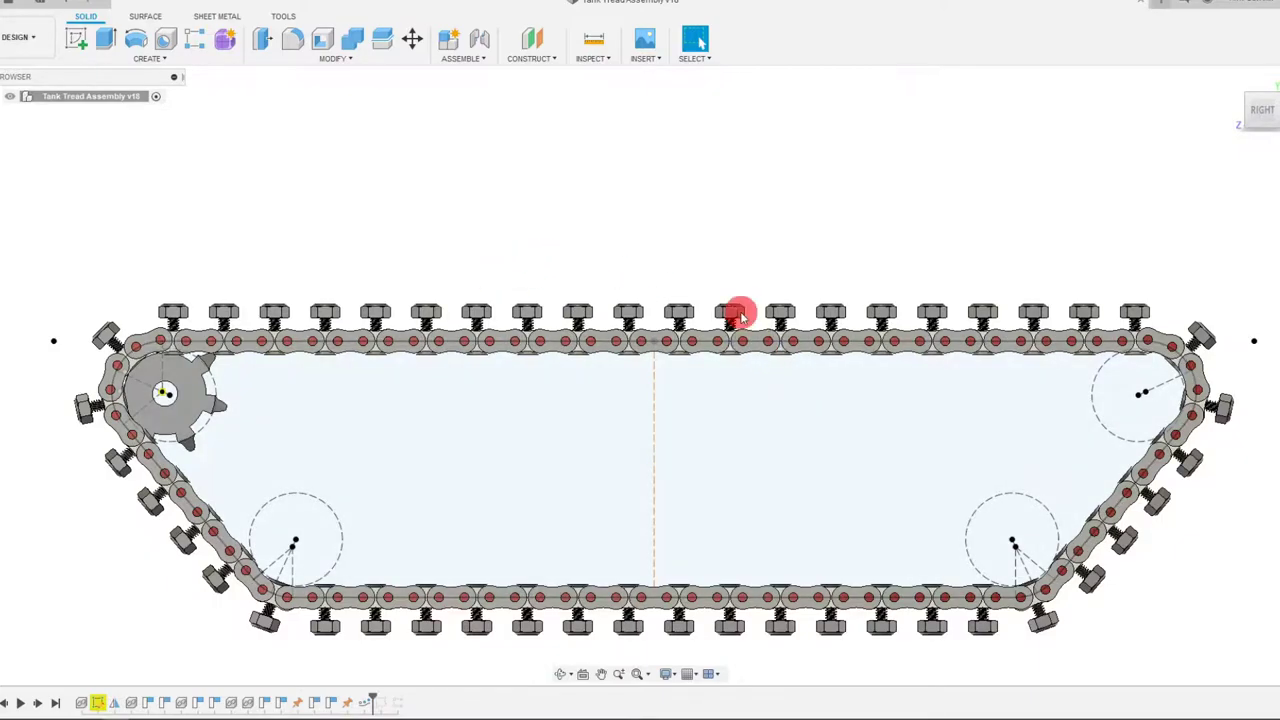
Step: Inspect the bolted tread from top-front, underside and straight side views
scroll(737, 309, "down", 1)
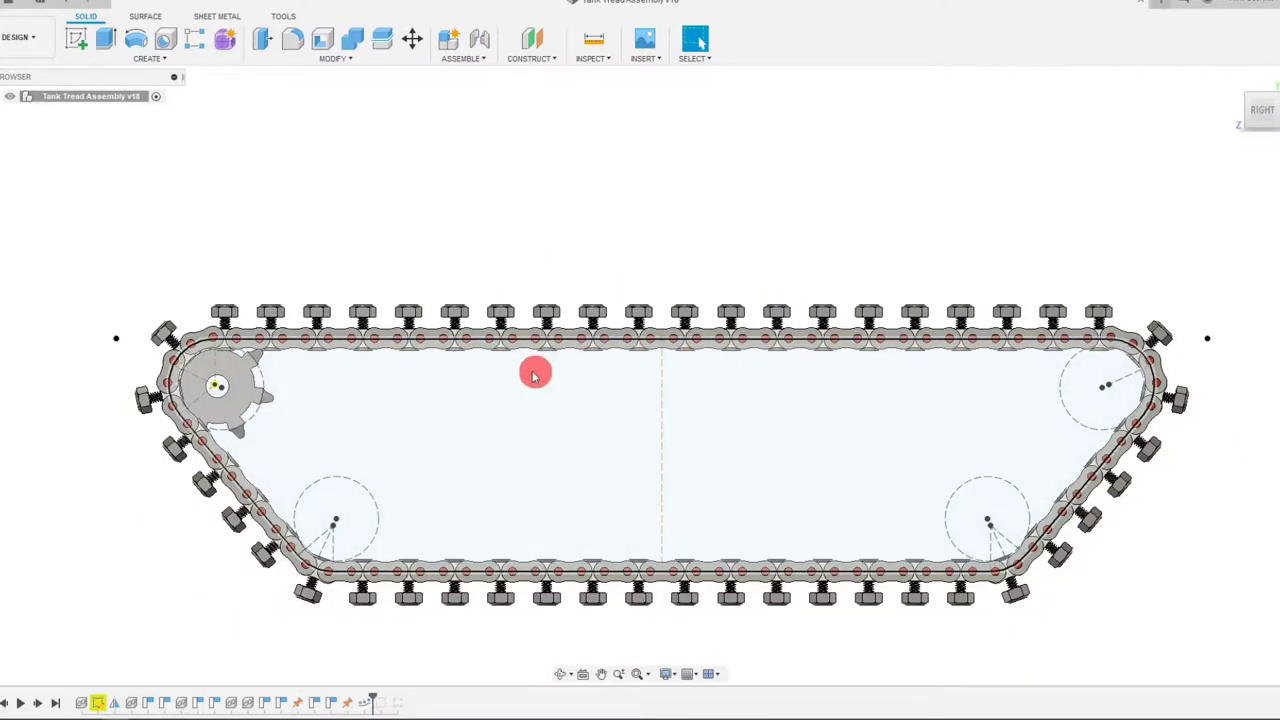
scroll(795, 345, "up", 3)
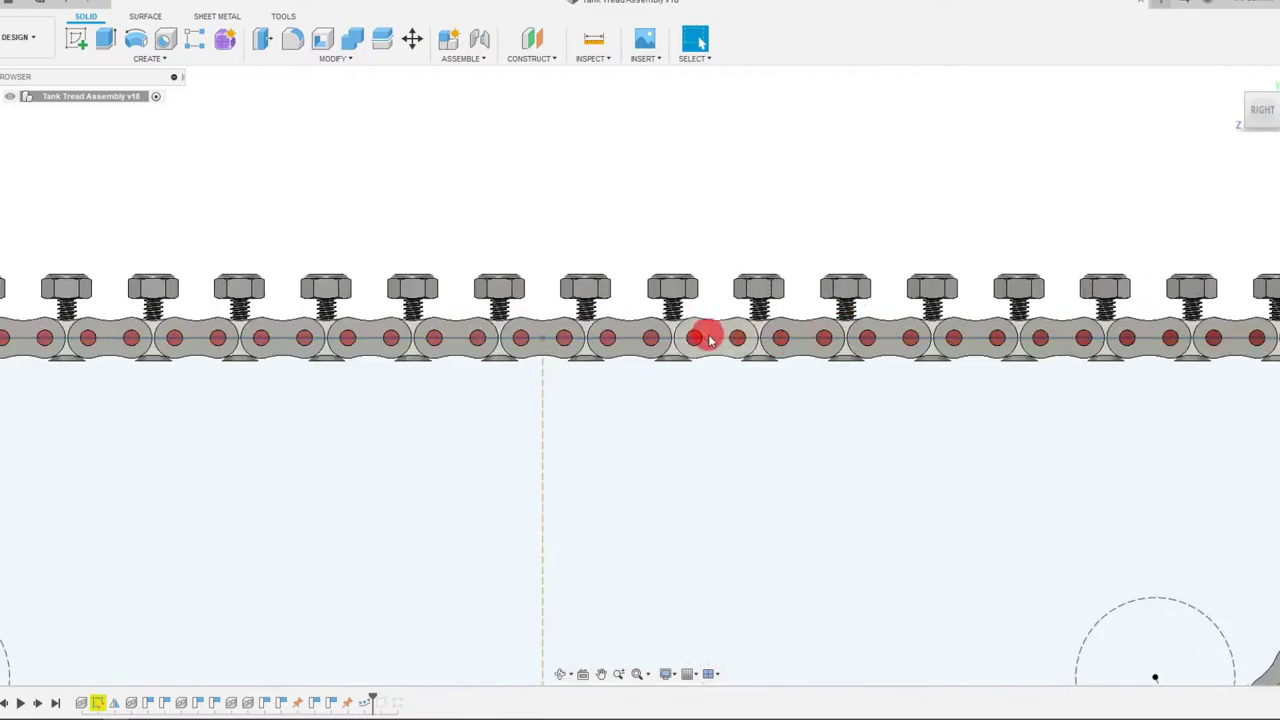
scroll(742, 248, "down", 4)
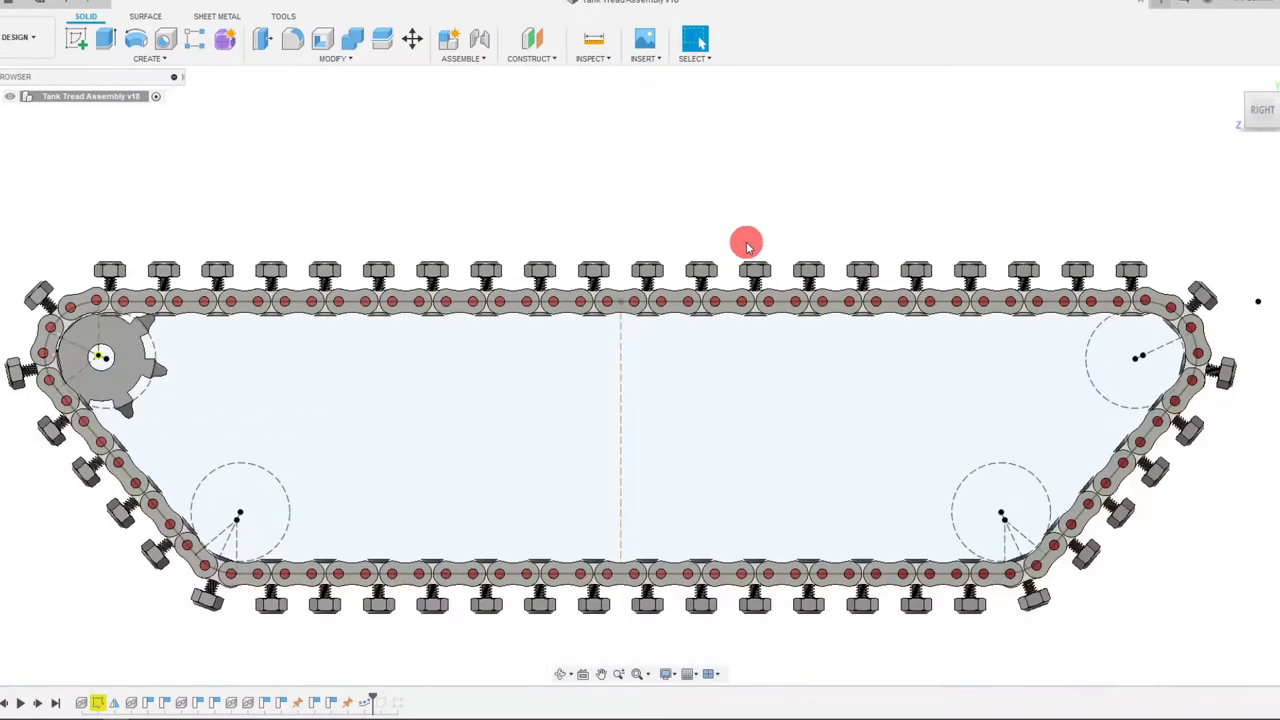
scroll(612, 256, "up", 2)
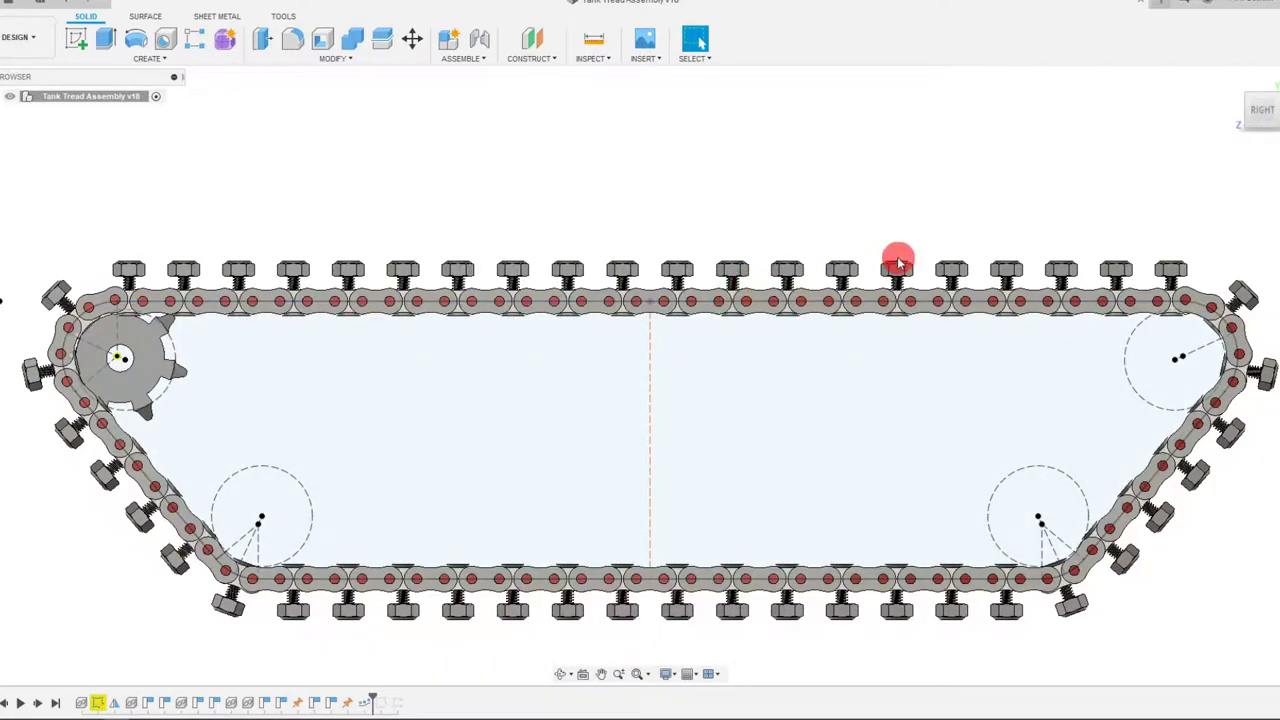
scroll(732, 288, "up", 5)
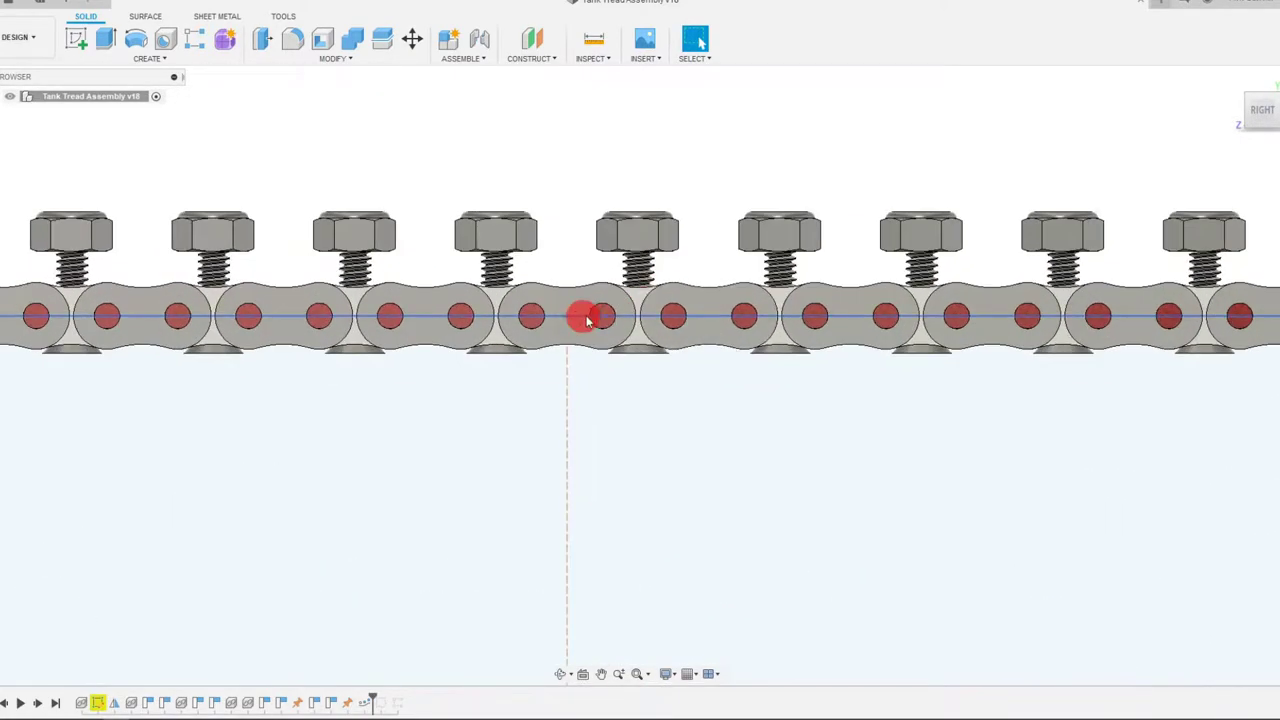
left_click(1260, 103)
scroll(672, 333, "up", 2)
scroll(670, 333, "up", 1)
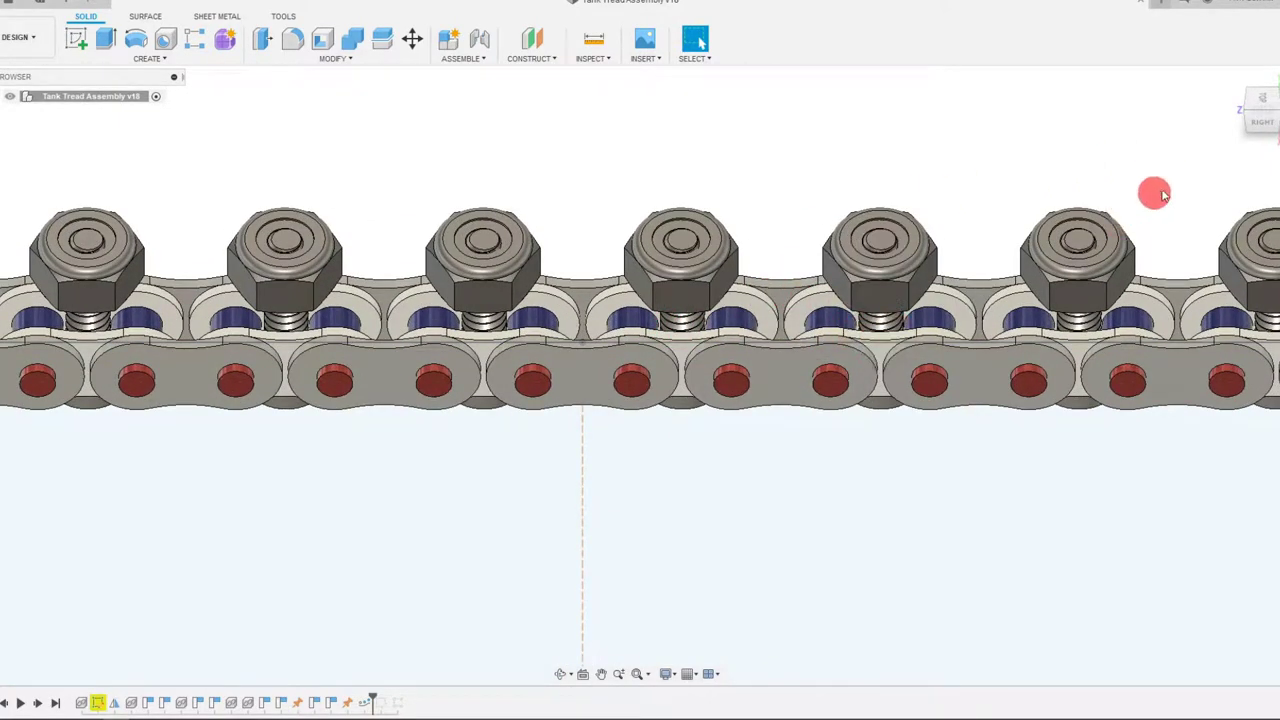
left_click(1263, 133)
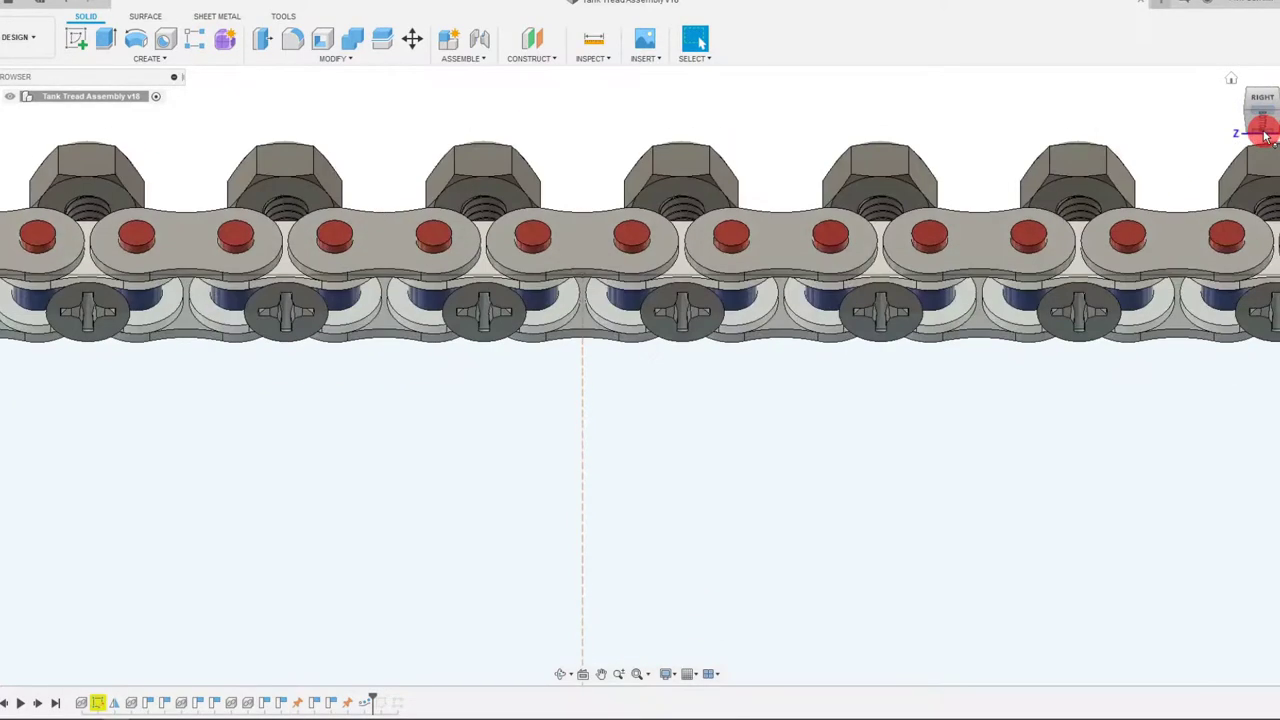
scroll(960, 230, "up", 3)
scroll(958, 230, "down", 6)
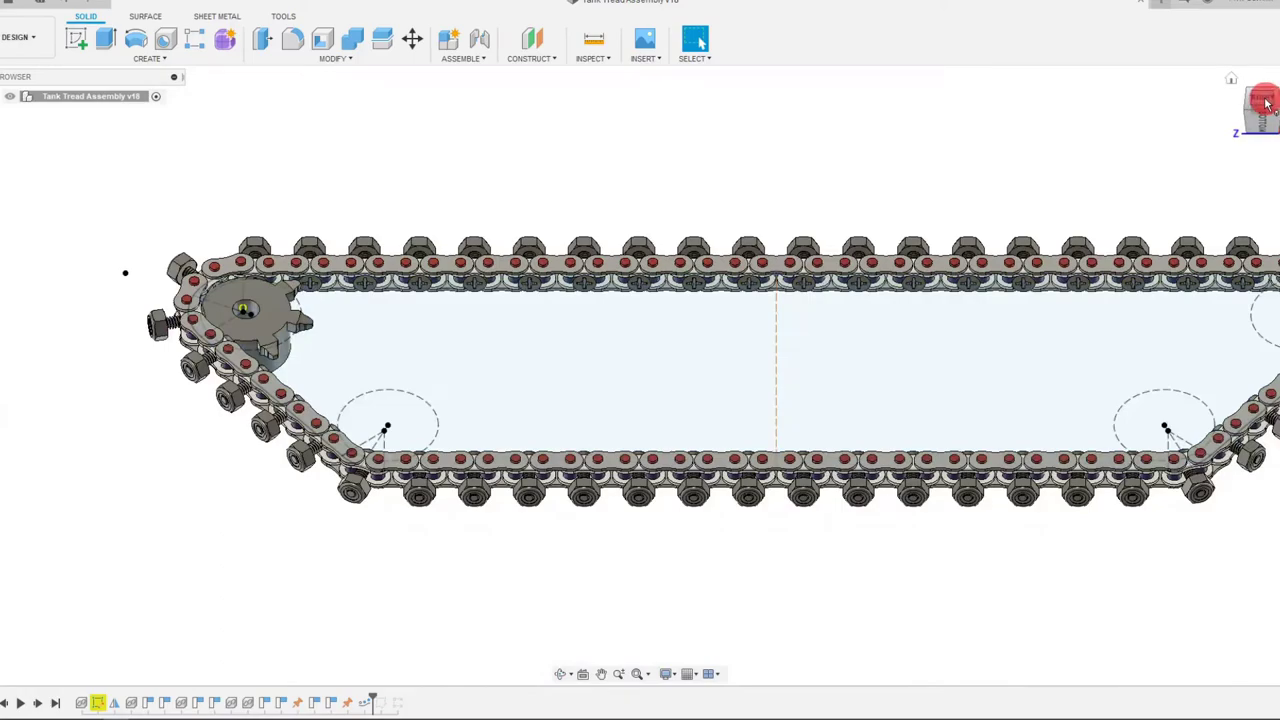
left_click(1266, 103)
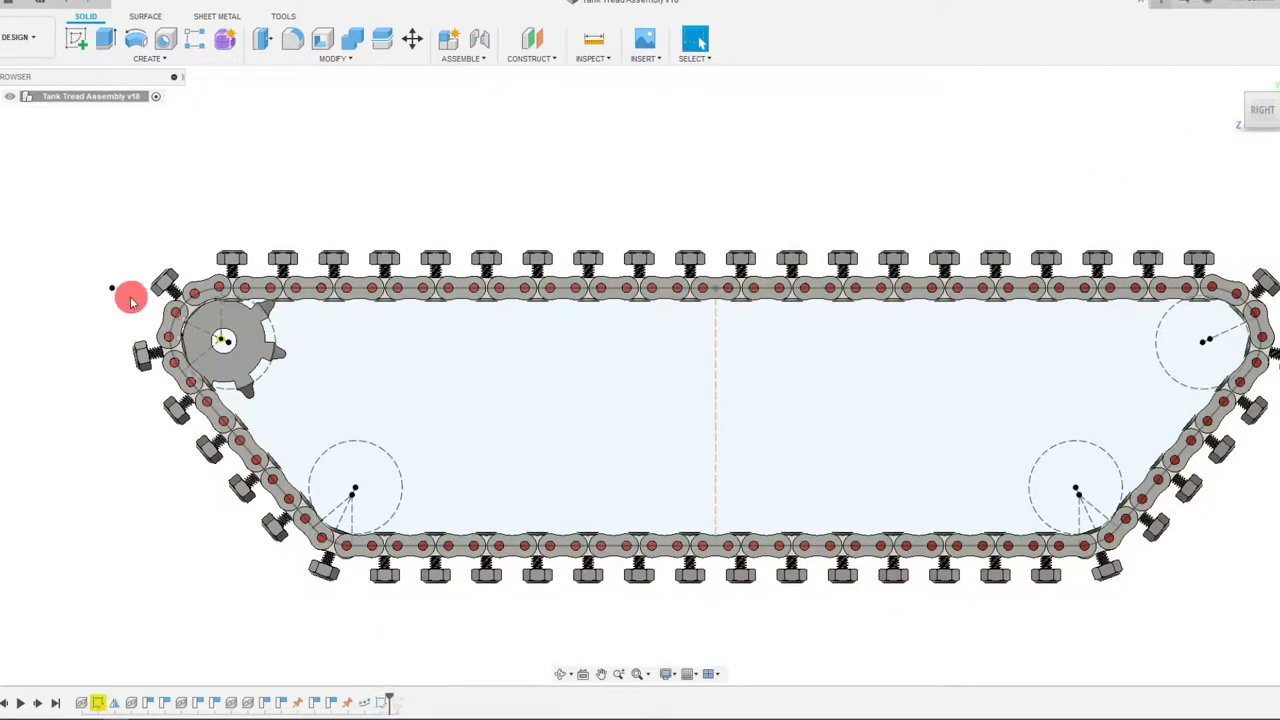
scroll(130, 296, "up", 5)
scroll(436, 397, "down", 3)
scroll(391, 397, "up", 4)
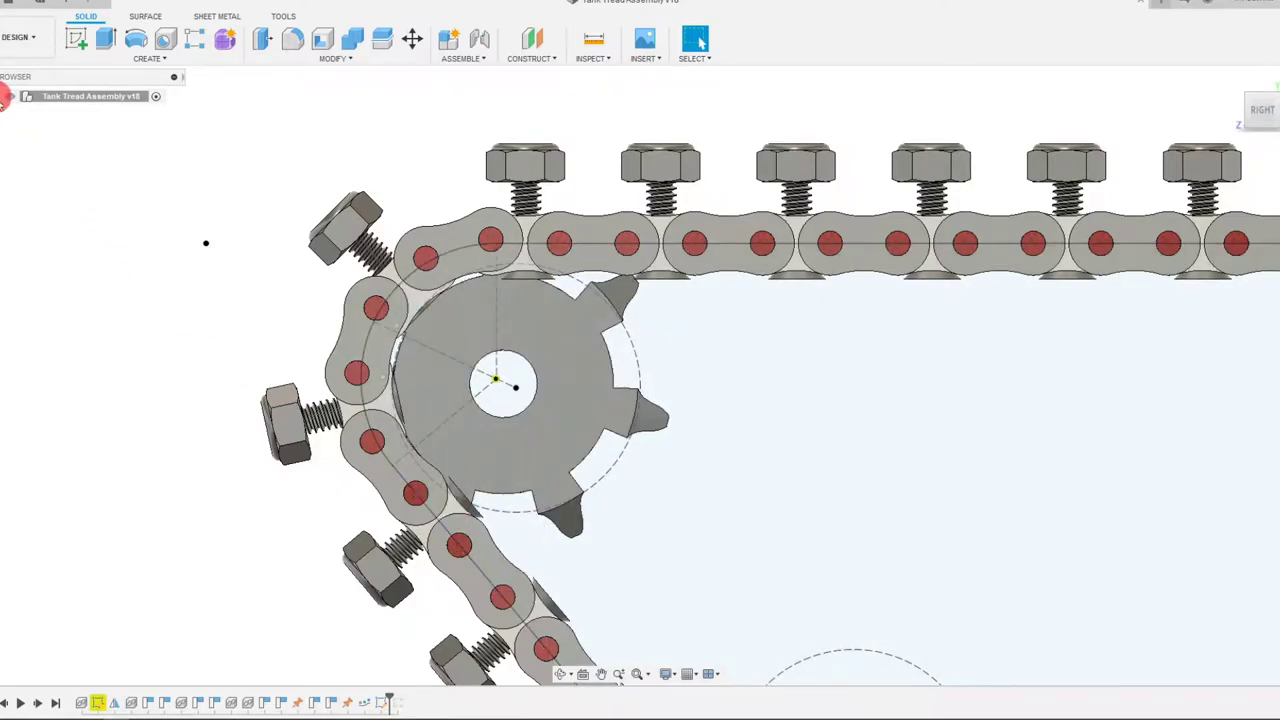
Step: Expand the component tree and turn on the Section1 cut through chain and bolts
left_click(7, 96)
left_click(52, 182)
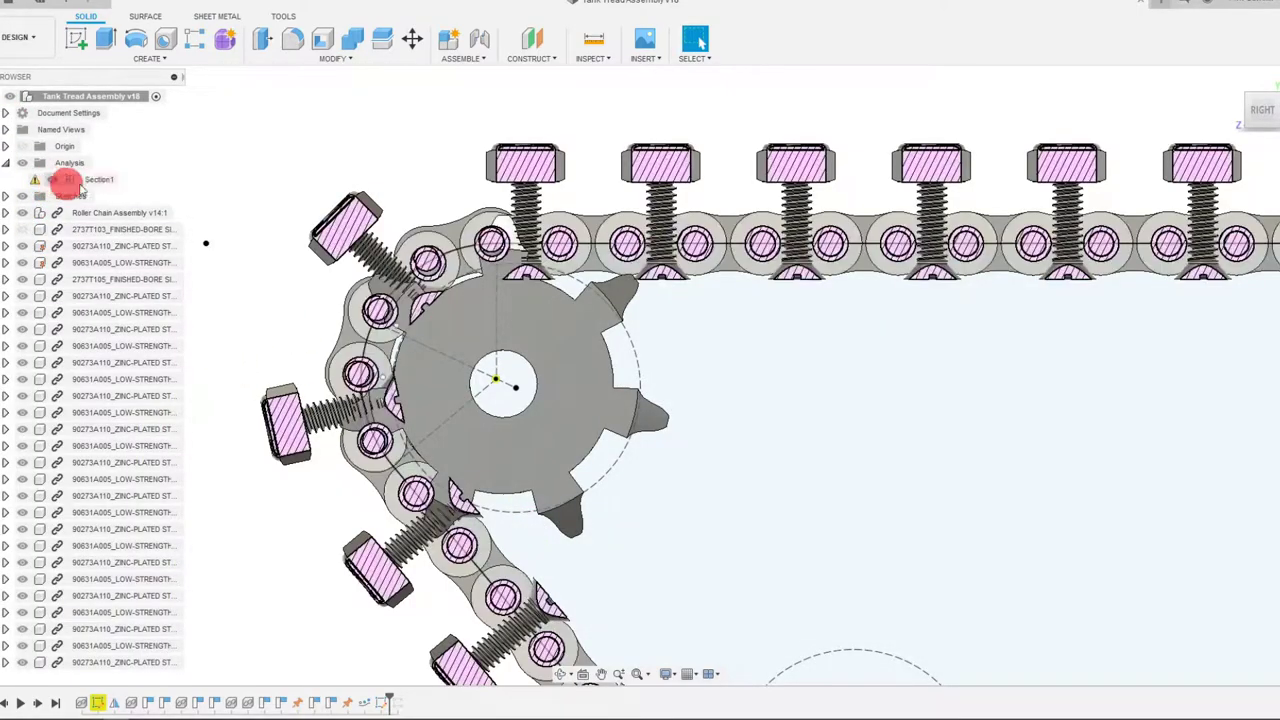
scroll(394, 309, "up", 3)
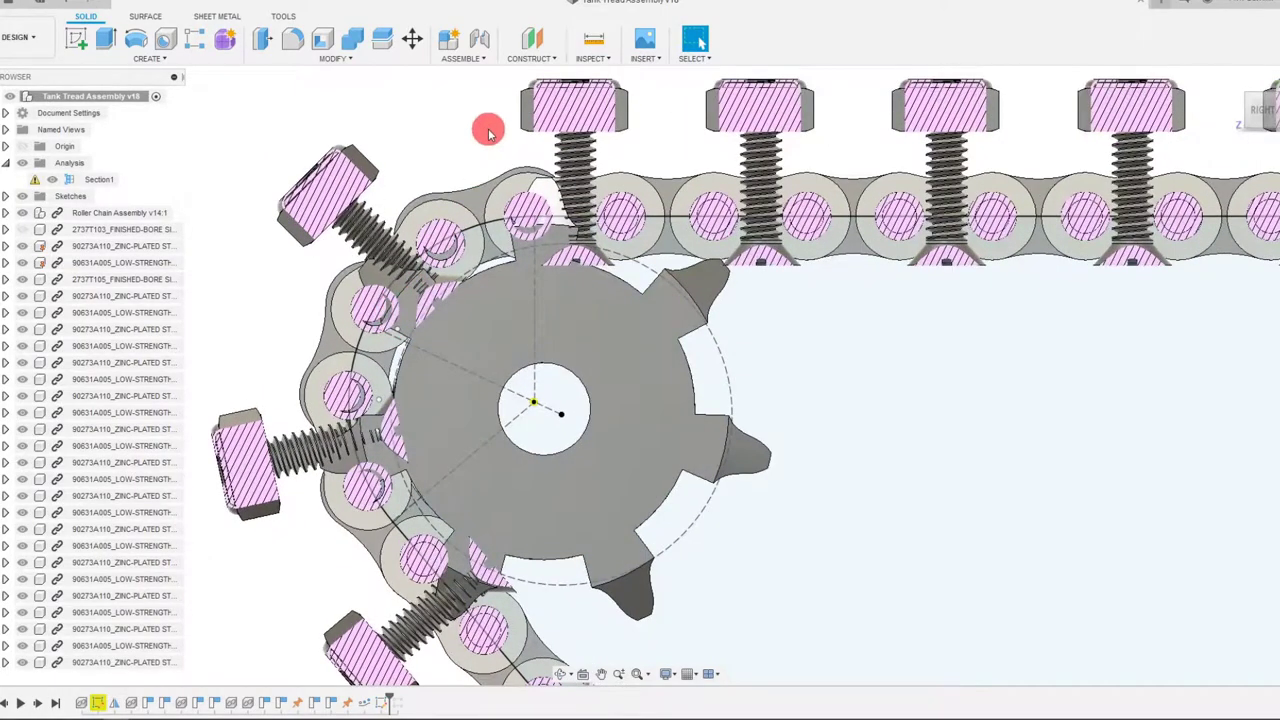
scroll(520, 168, "down", 1)
scroll(493, 139, "down", 1)
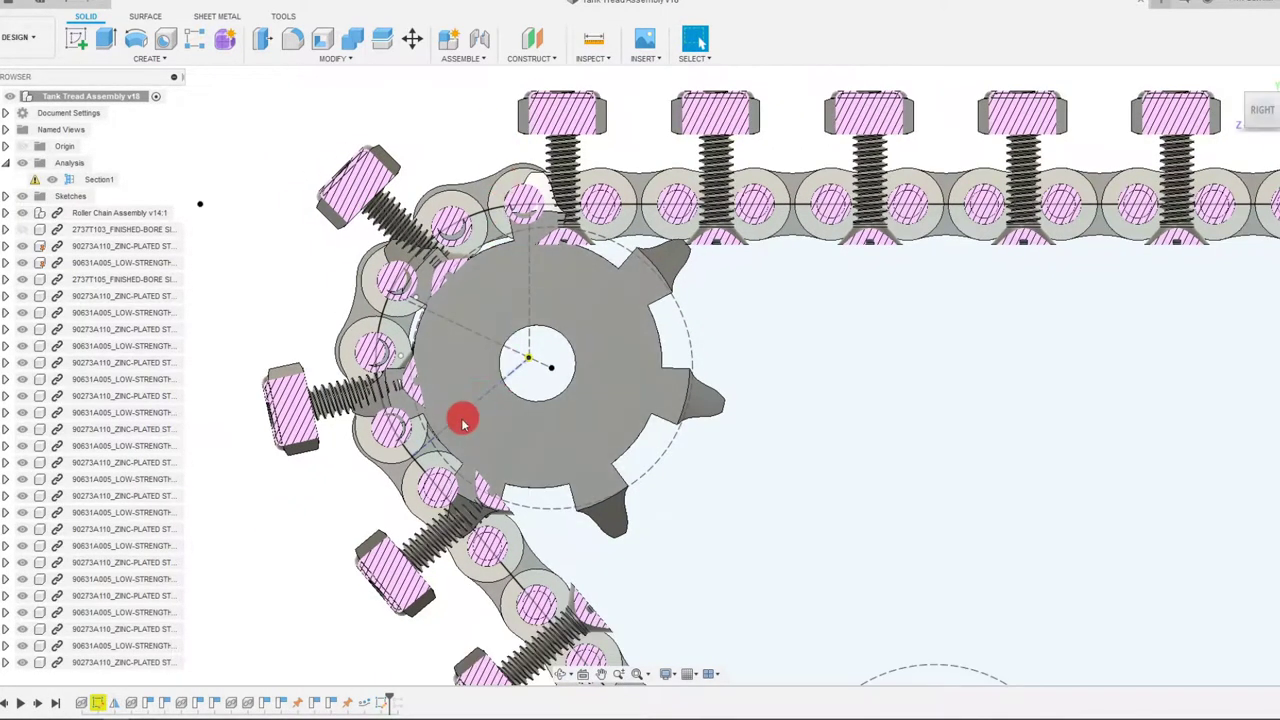
scroll(414, 443, "up", 1)
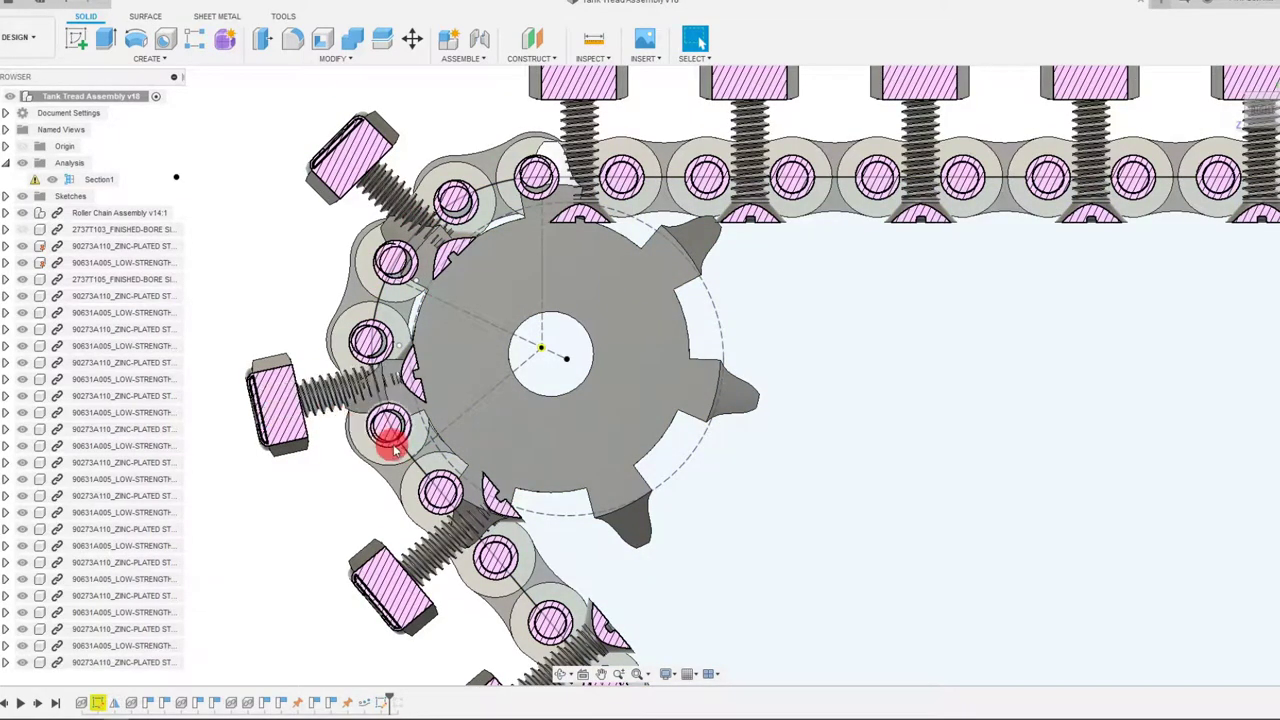
Step: Drag the sprocket around repeatedly so the chain rollers follow its rotation
mouse_move(405, 455)
left_mouse_down()
mouse_move(414, 437)
mouse_move(354, 343)
mouse_move(420, 265)
mouse_move(386, 291)
mouse_move(751, 226)
mouse_move(563, 254)
mouse_move(683, 297)
mouse_move(706, 236)
mouse_move(786, 249)
mouse_move(848, 237)
mouse_move(820, 274)
mouse_move(749, 271)
mouse_move(263, 343)
mouse_move(536, 313)
mouse_move(586, 209)
mouse_move(543, 243)
mouse_move(597, 329)
mouse_move(583, 423)
mouse_move(514, 517)
mouse_move(449, 494)
mouse_move(490, 404)
mouse_move(452, 386)
mouse_move(468, 392)
mouse_move(480, 371)
mouse_move(491, 403)
mouse_move(545, 412)
mouse_move(441, 383)
mouse_move(437, 366)
mouse_move(515, 388)
left_mouse_up()
scroll(457, 390, "down", 5)
scroll(480, 371, "up", 3)
scroll(545, 412, "up", 2)
scroll(509, 409, "down", 4)
scroll(437, 366, "up", 4)
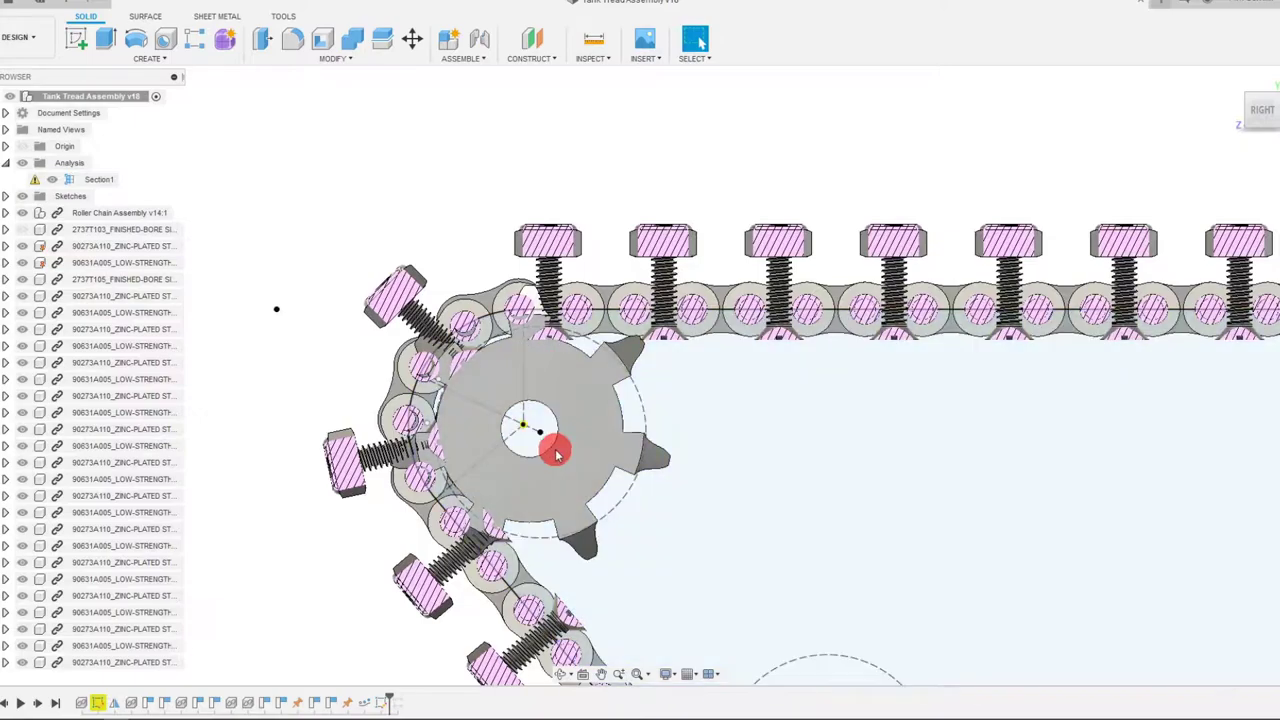
left_click_drag(557, 453, 559, 454)
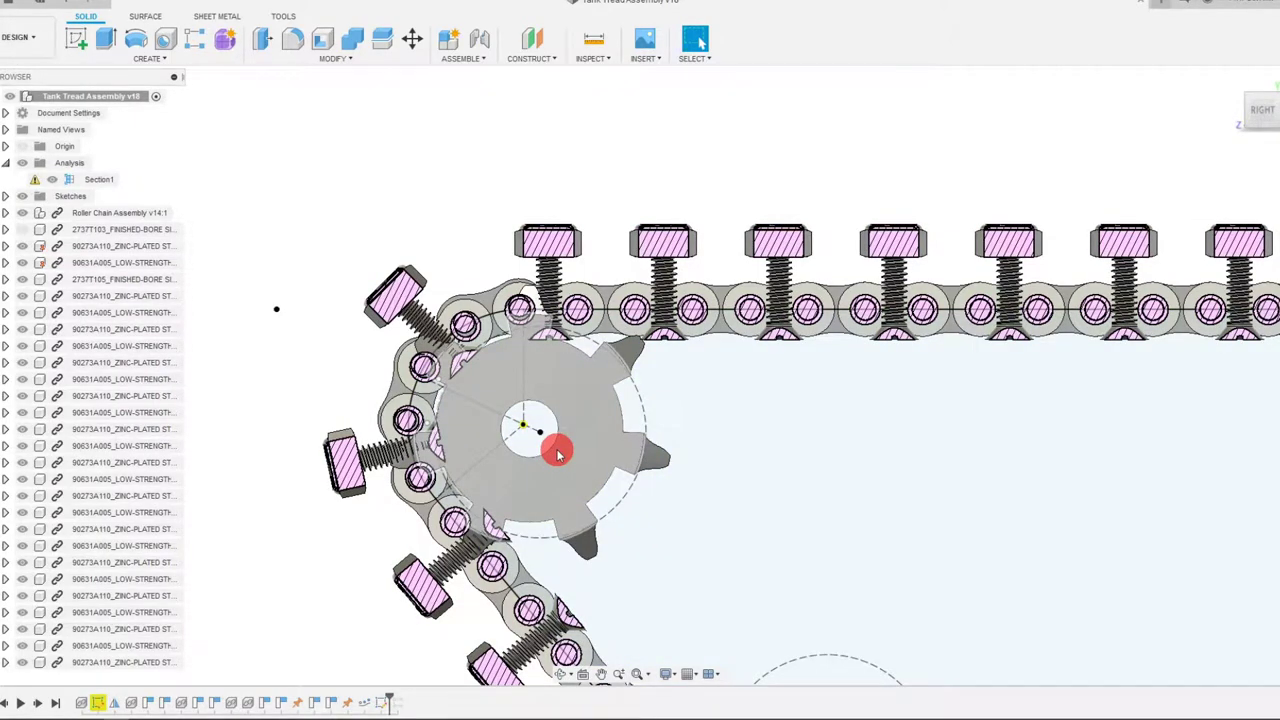
left_click_drag(622, 474, 587, 463)
scroll(587, 463, "up", 2)
mouse_move(557, 398)
left_mouse_down()
mouse_move(506, 443)
mouse_move(571, 466)
mouse_move(469, 452)
left_mouse_up()
scroll(505, 458, "down", 2)
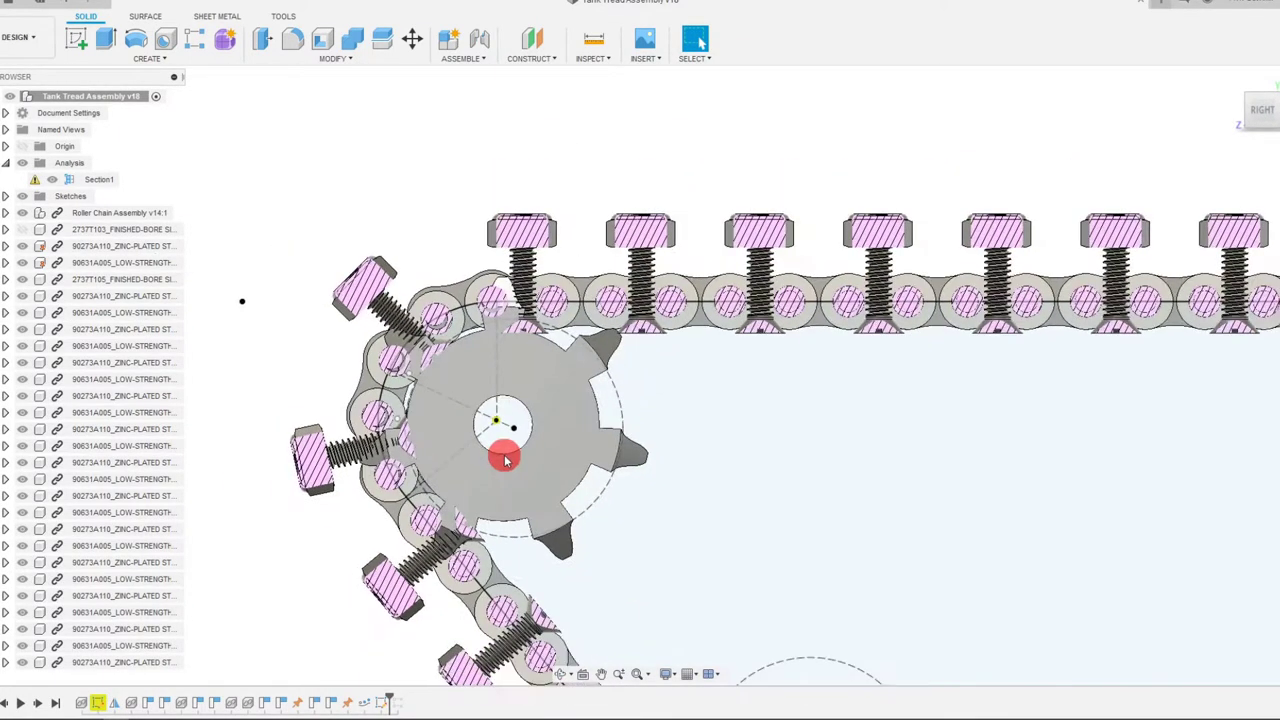
scroll(505, 458, "down", 3)
scroll(500, 448, "up", 2)
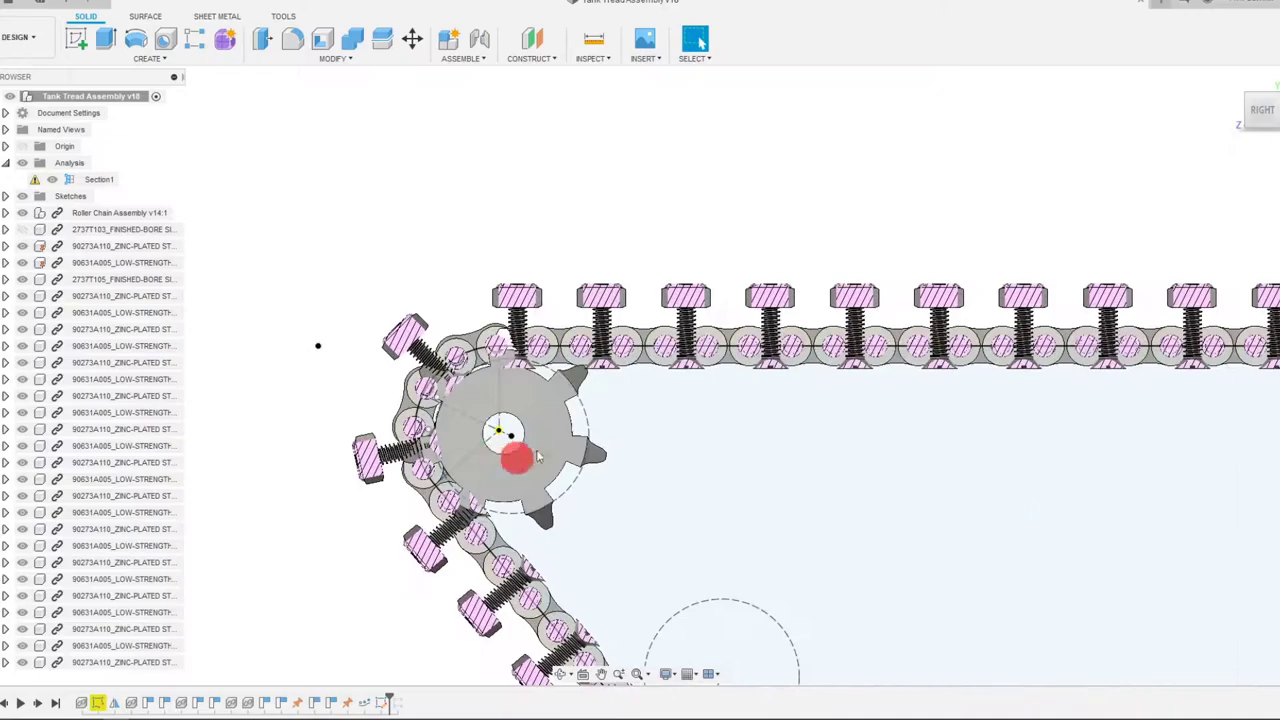
scroll(503, 468, "down", 5)
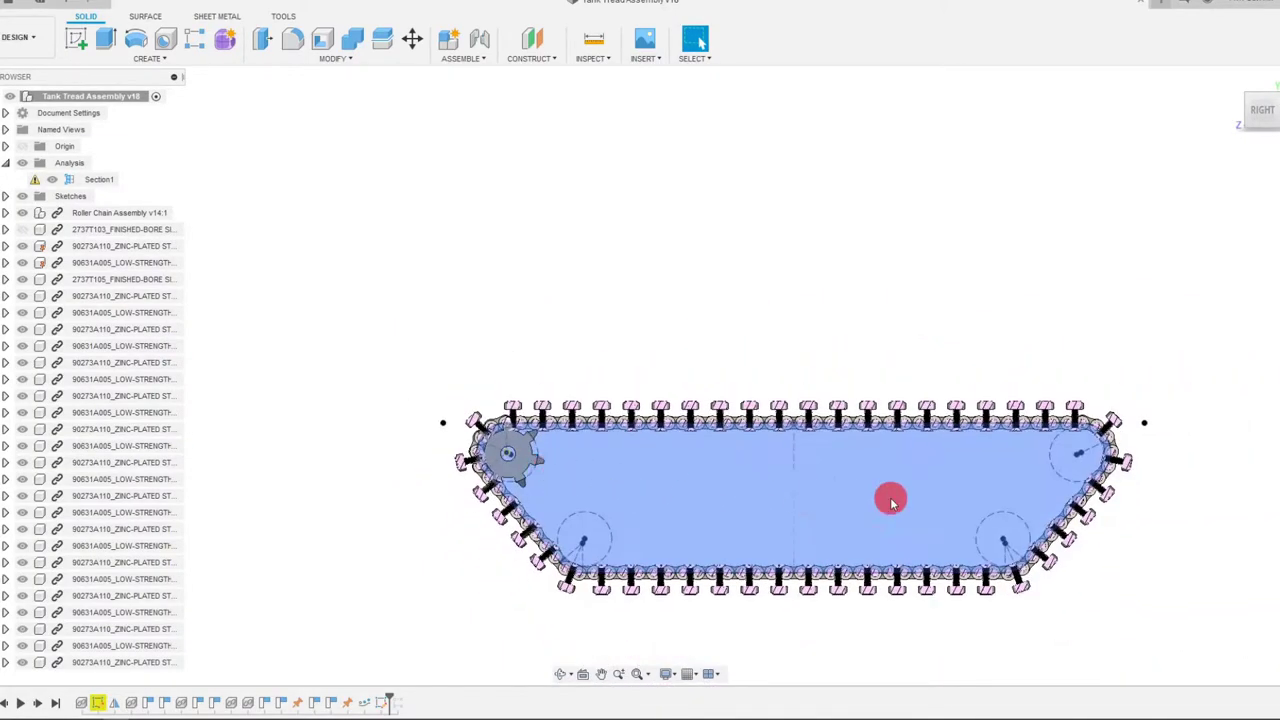
Step: Hide the Section1 cut and collapse the component tree back to the root
left_click(52, 180)
left_click(6, 97)
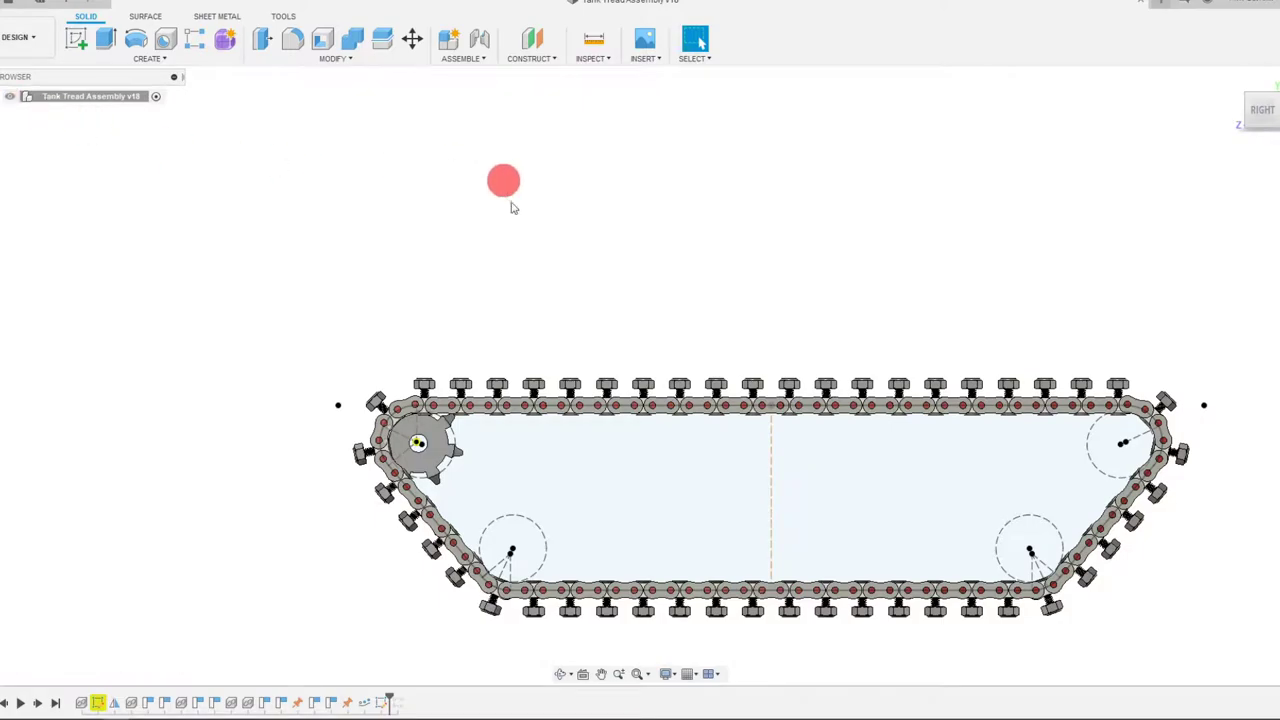
scroll(623, 489, "down", 2)
scroll(791, 489, "up", 4)
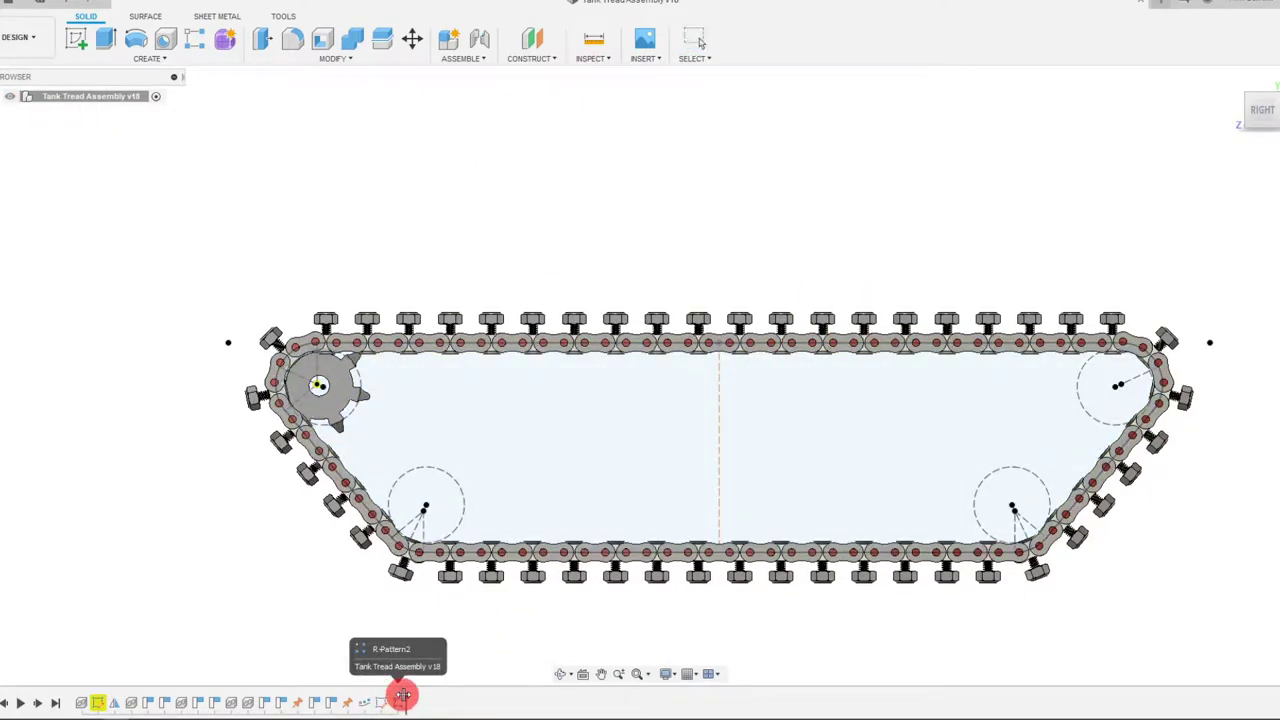
Step: View the tread end-on from the front and bring up the last R-Pattern feature's options
left_click(1253, 108)
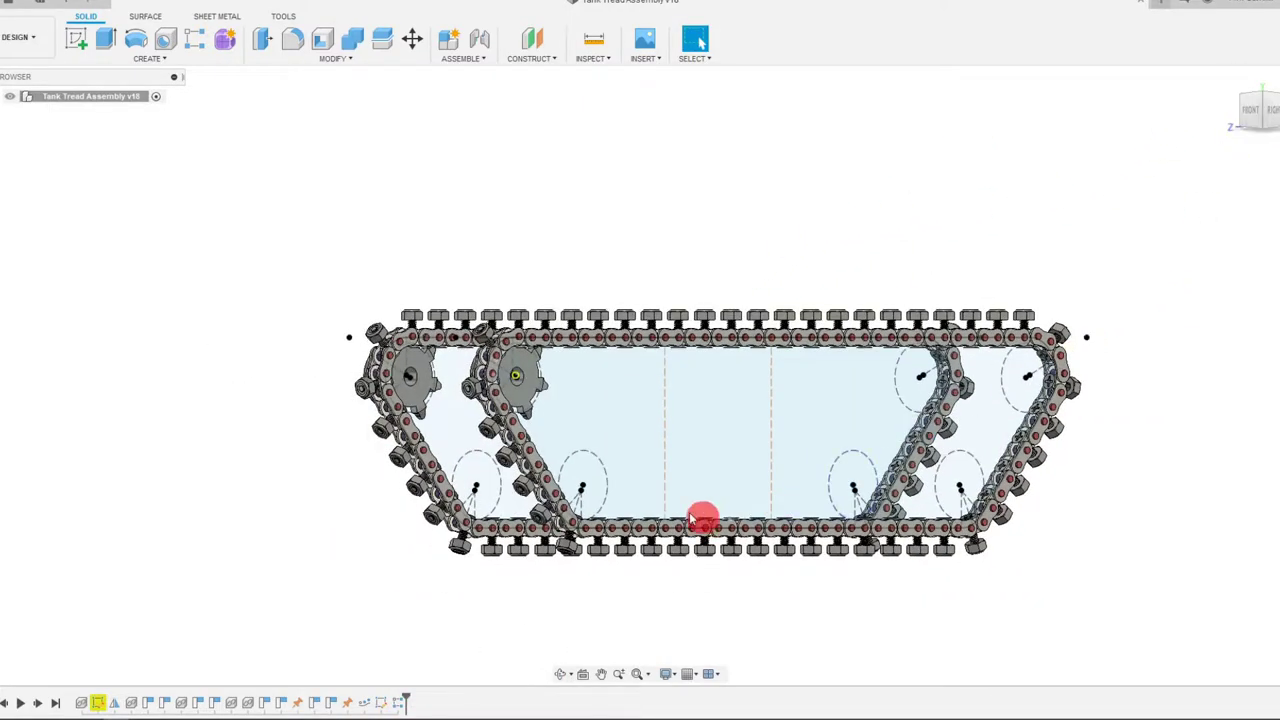
scroll(678, 513, "up", 1)
left_click(1248, 118)
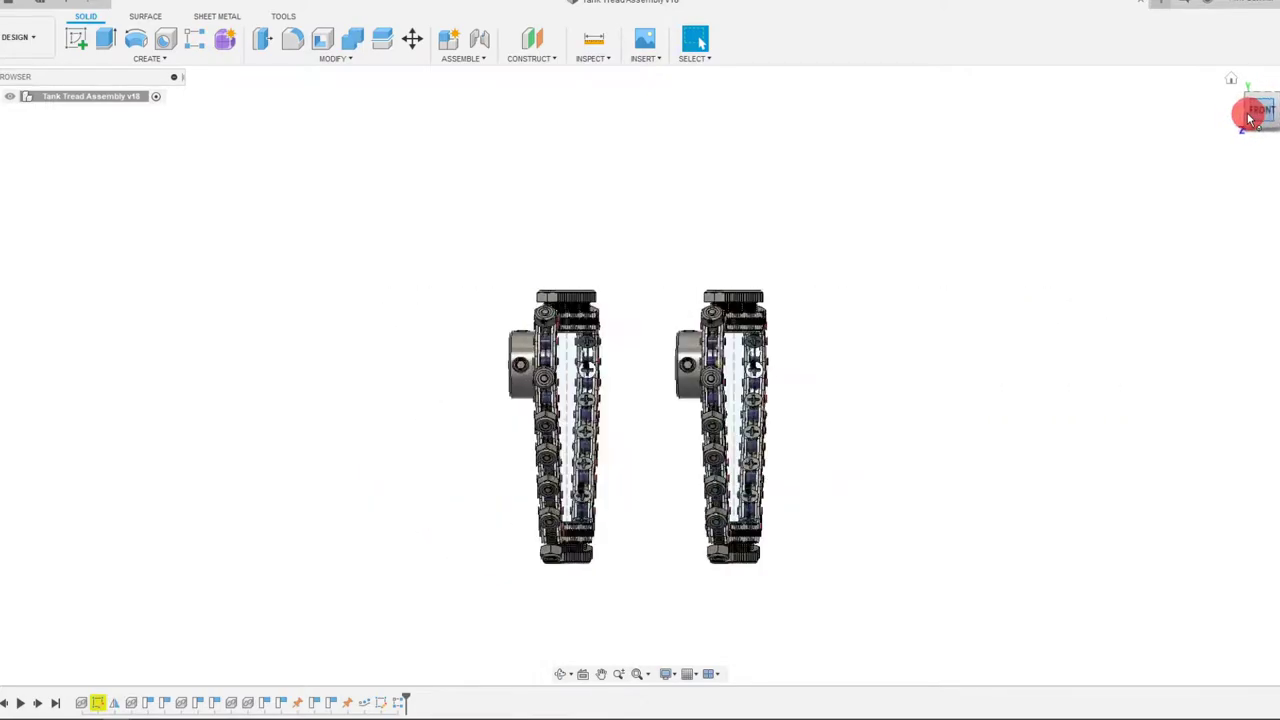
right_click(398, 702)
Step: Open R-Pattern2 for editing, cancel without changes, and view the tread loops from the right
left_click(440, 597)
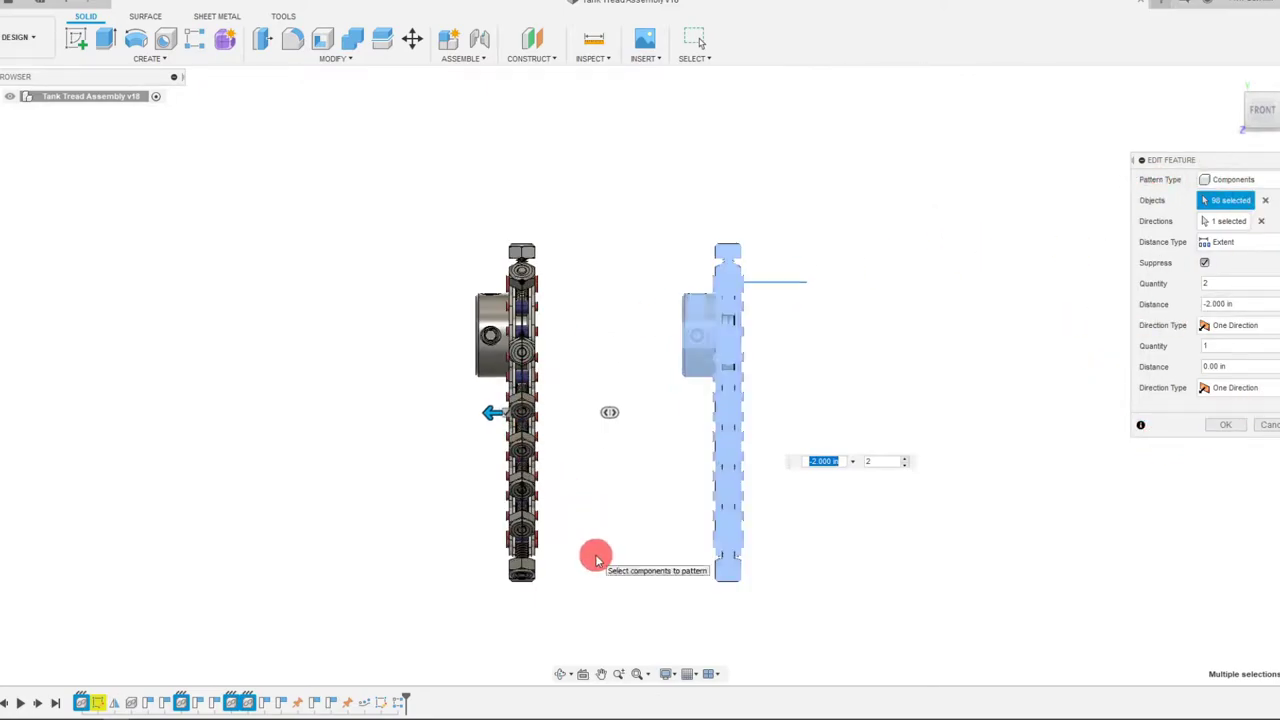
scroll(598, 556, "up", 2)
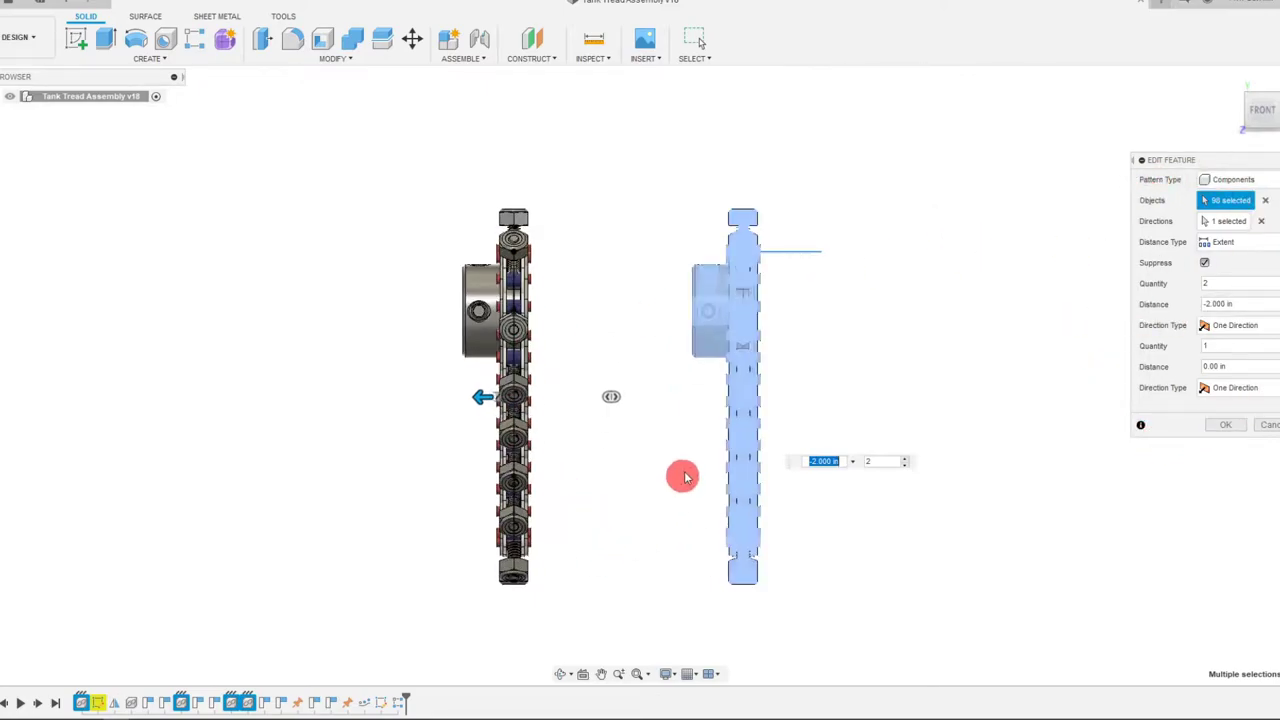
left_click(1266, 425)
scroll(935, 445, "down", 2)
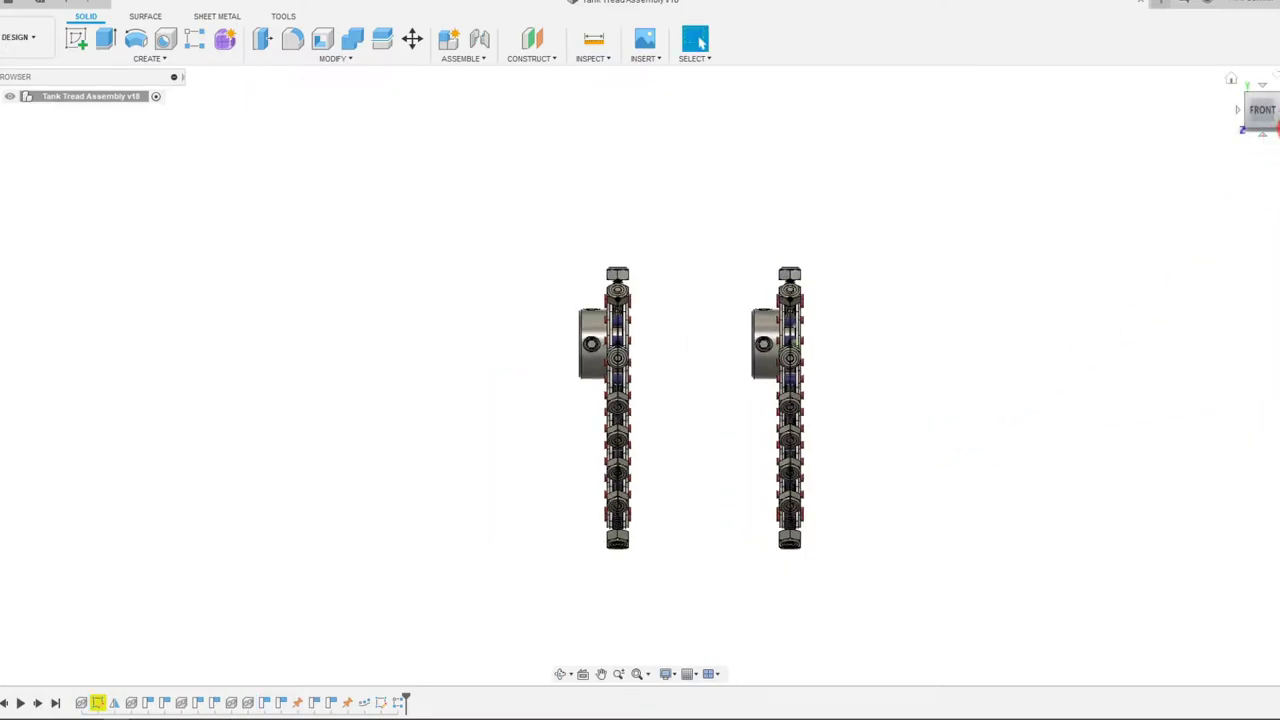
left_click(1266, 110)
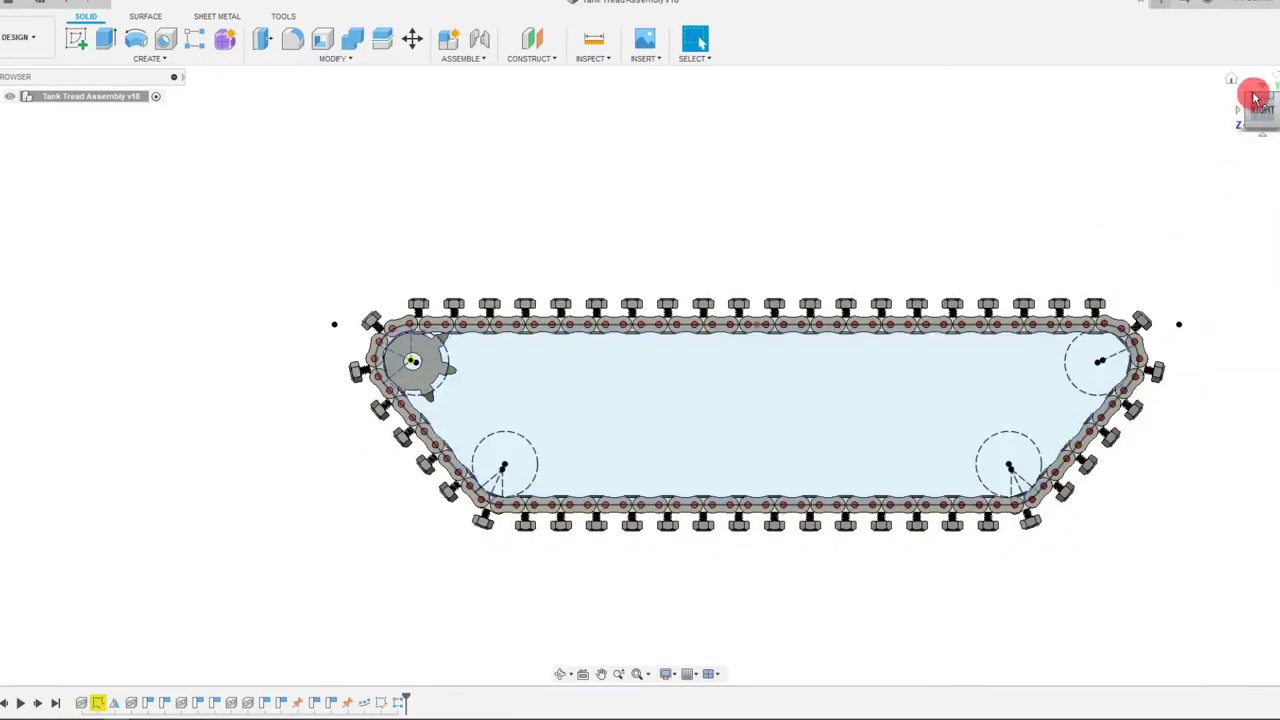
Step: Orbit to an angled view, then look at both treads end-on from the front
left_click(1250, 100)
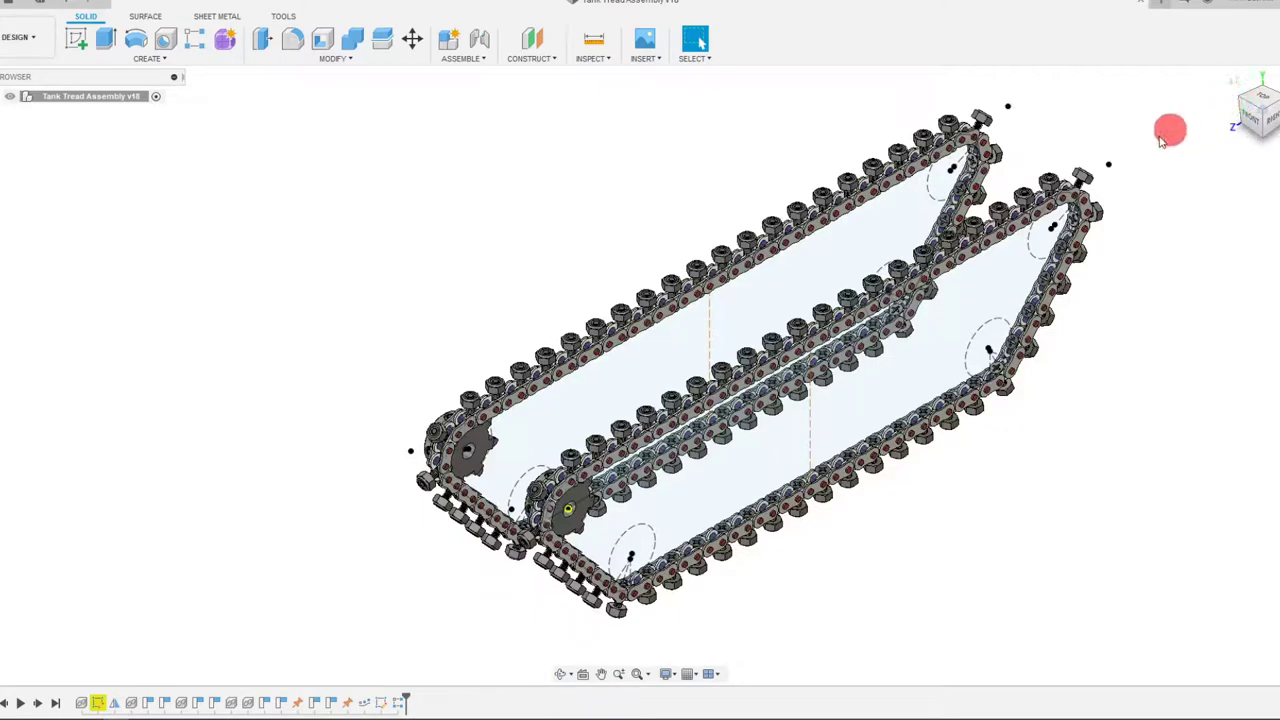
scroll(506, 424, "up", 3)
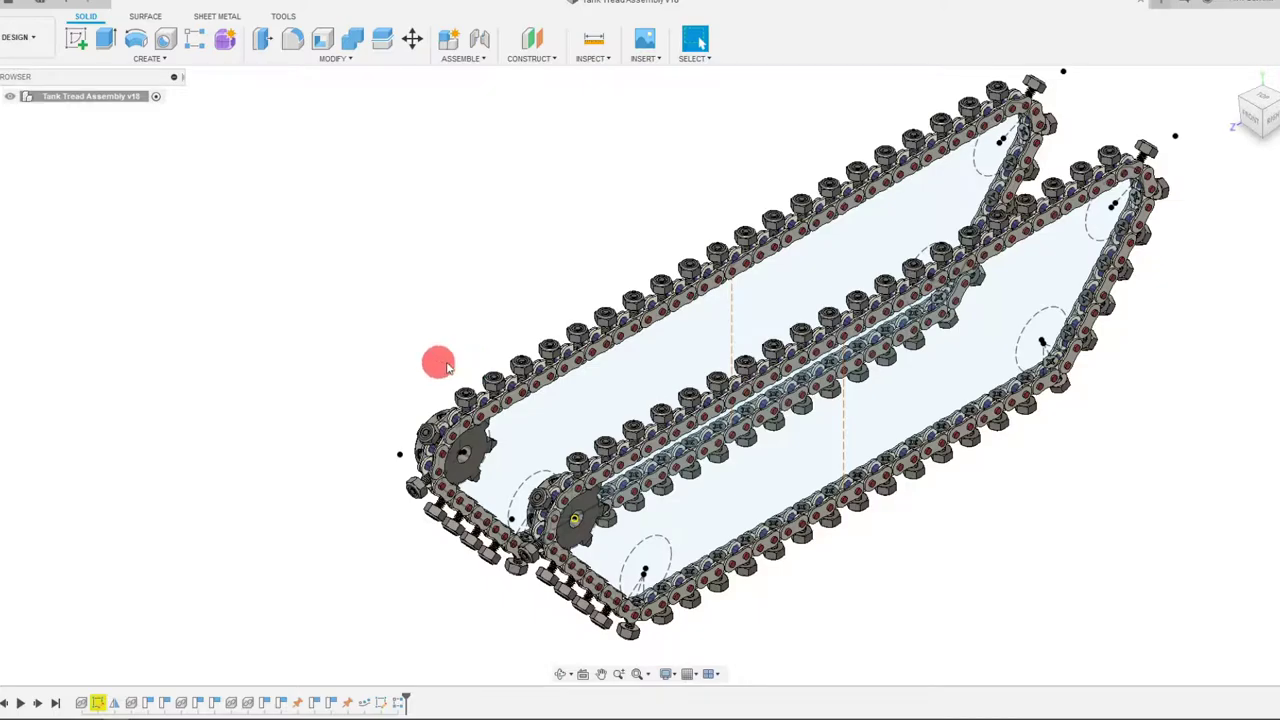
scroll(471, 443, "up", 5)
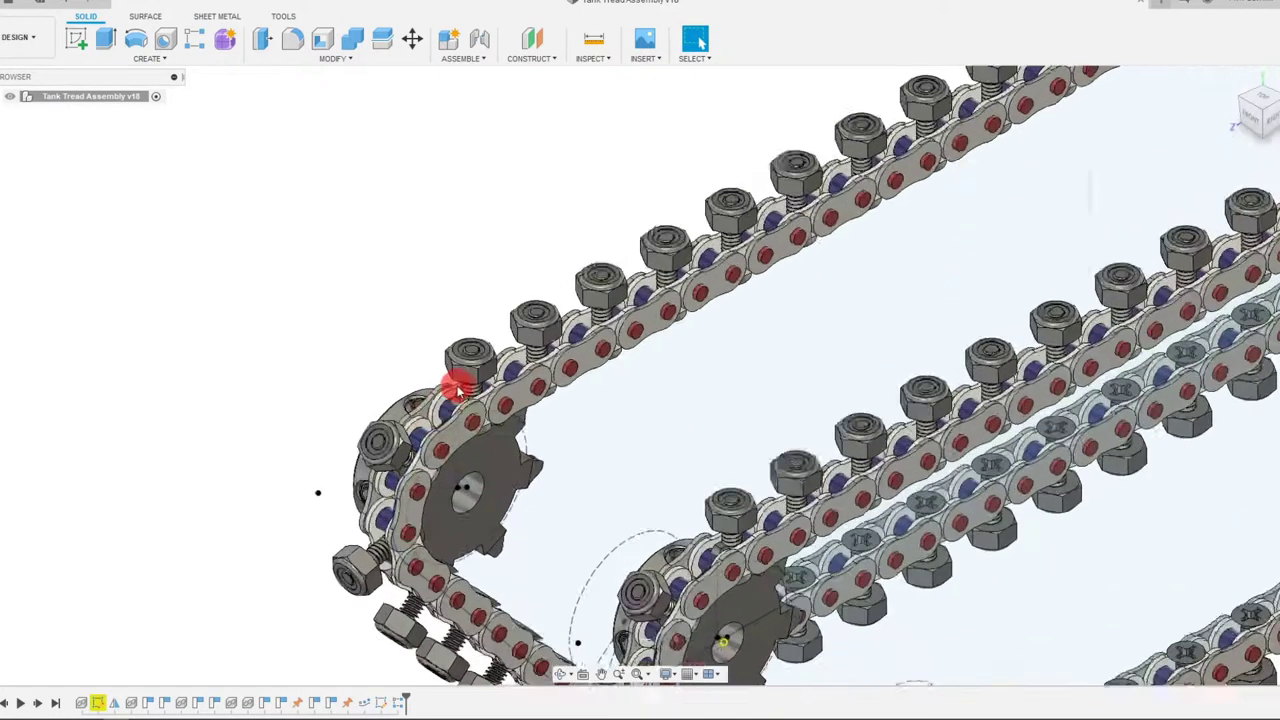
scroll(943, 314, "down", 3)
scroll(734, 491, "up", 3)
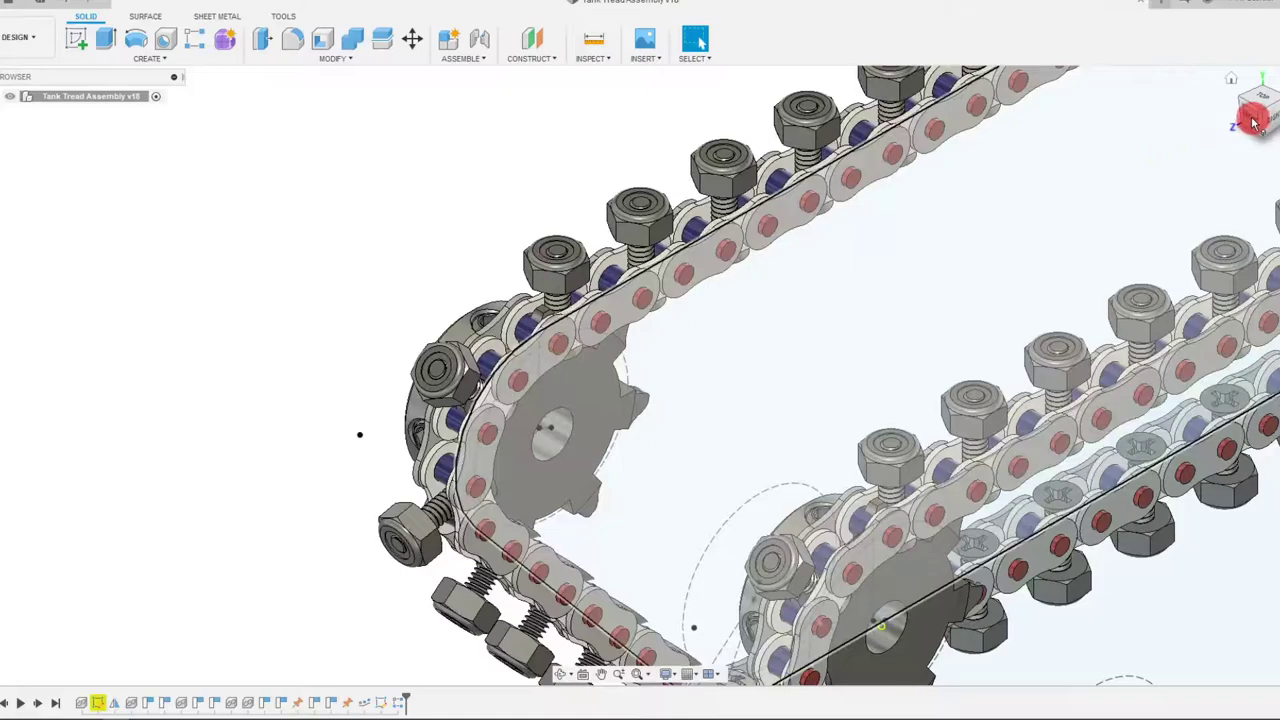
left_click(1253, 120)
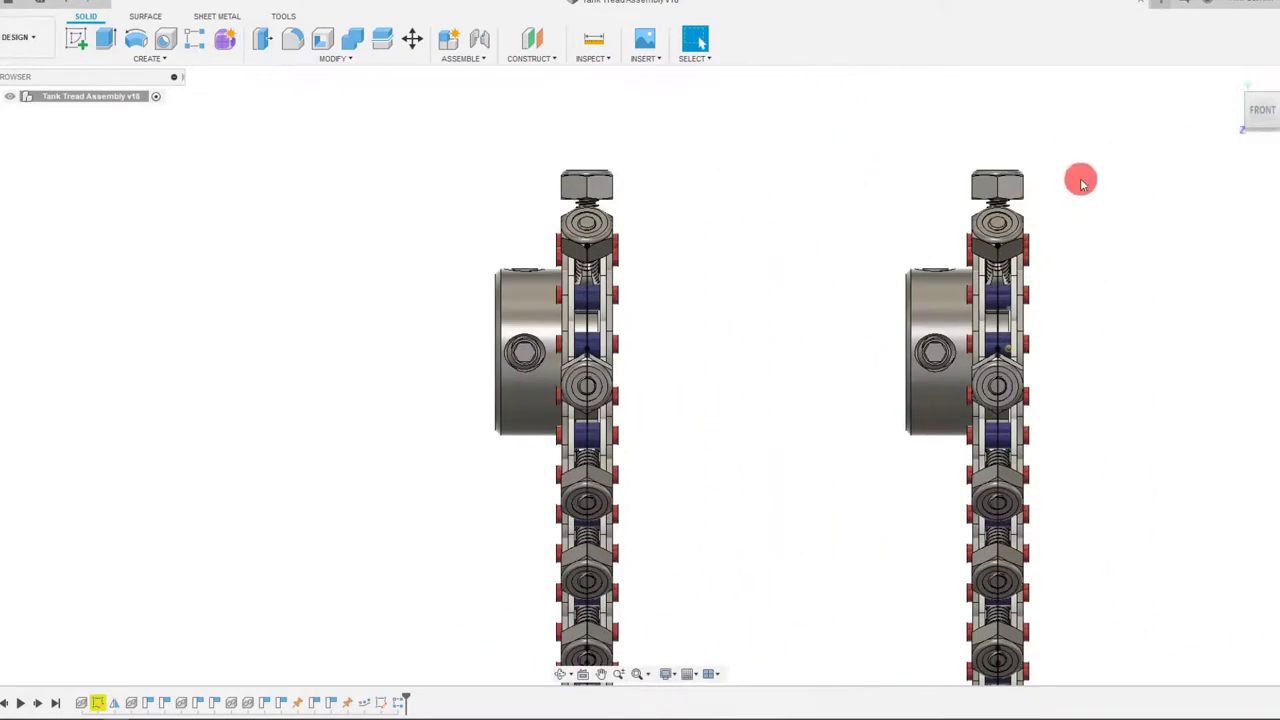
scroll(1049, 194, "up", 6)
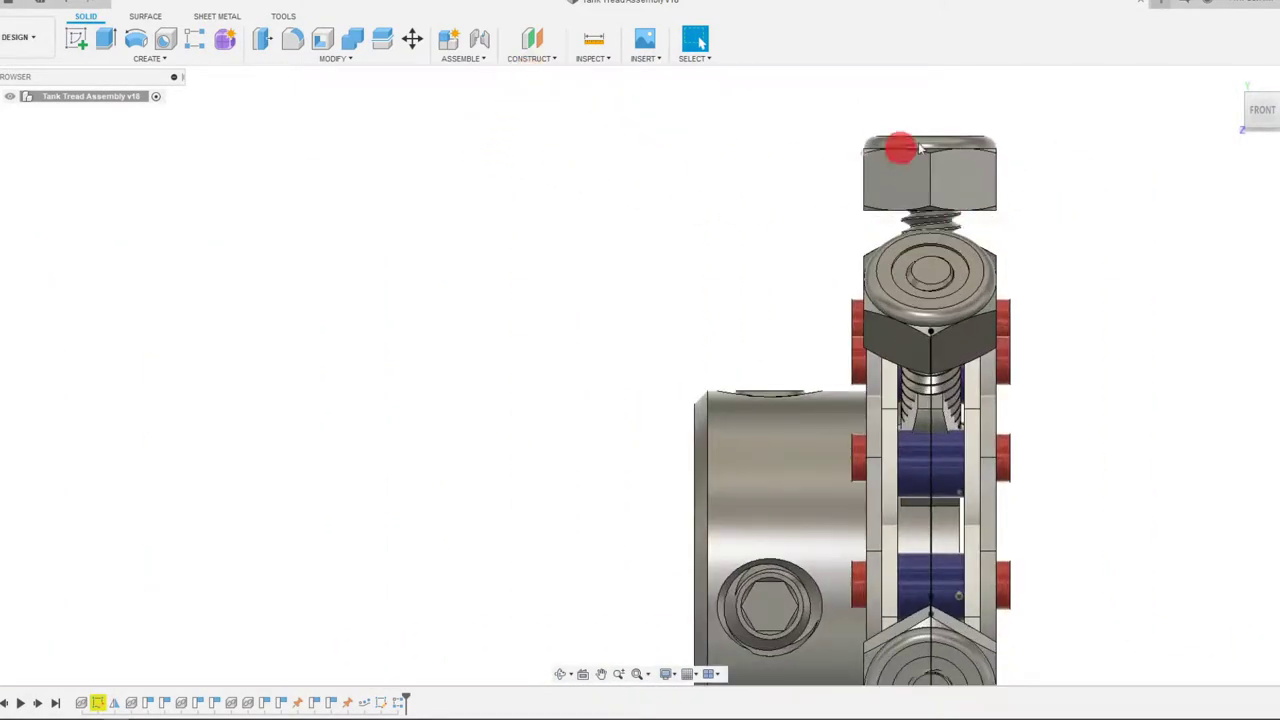
scroll(932, 145, "down", 5)
Step: Measure 2.00 in between matching bolt edges on the two treads, then orbit to an angled view
left_click(594, 38)
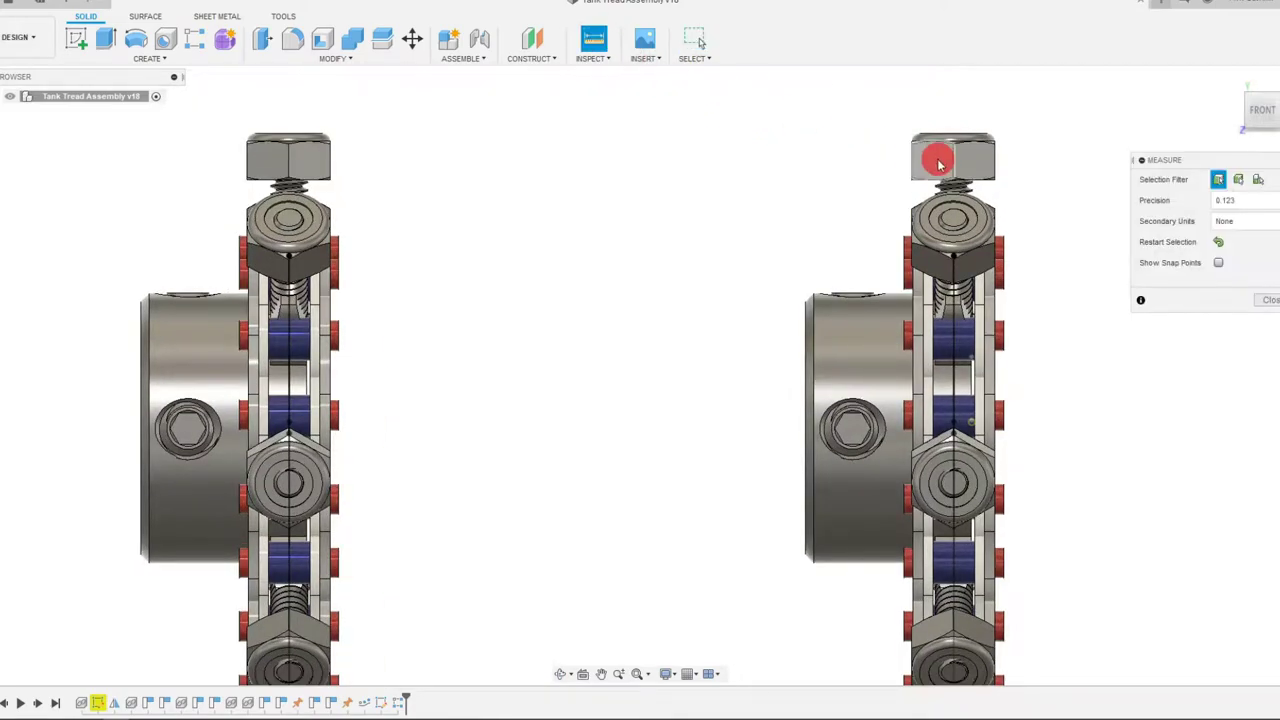
scroll(938, 163, "up", 3)
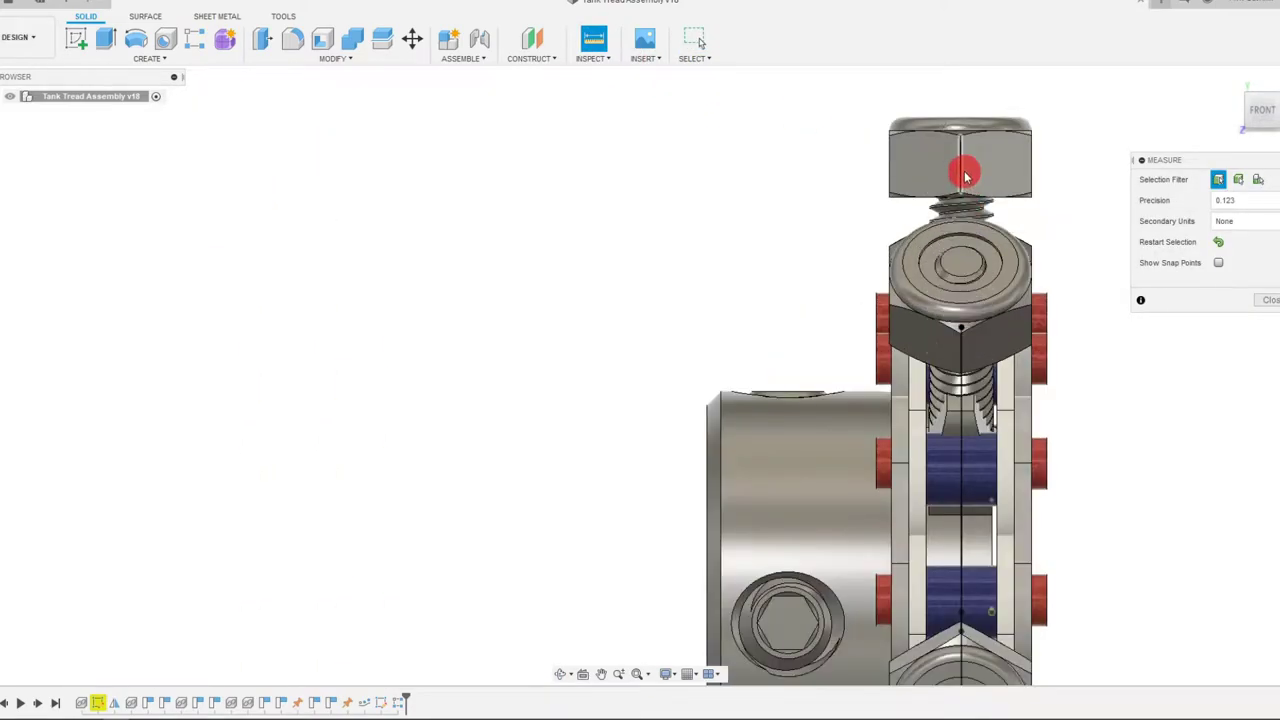
left_click(962, 172)
scroll(960, 168, "down", 4)
scroll(420, 165, "up", 3)
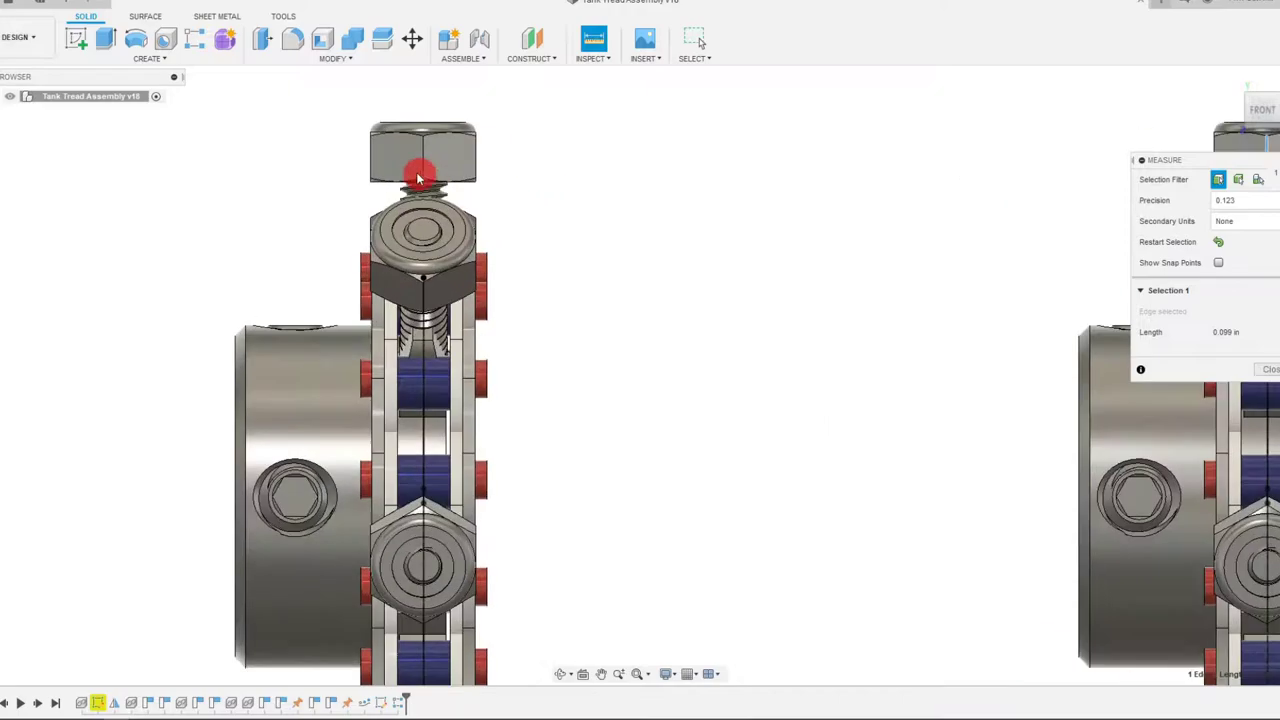
left_click(422, 160)
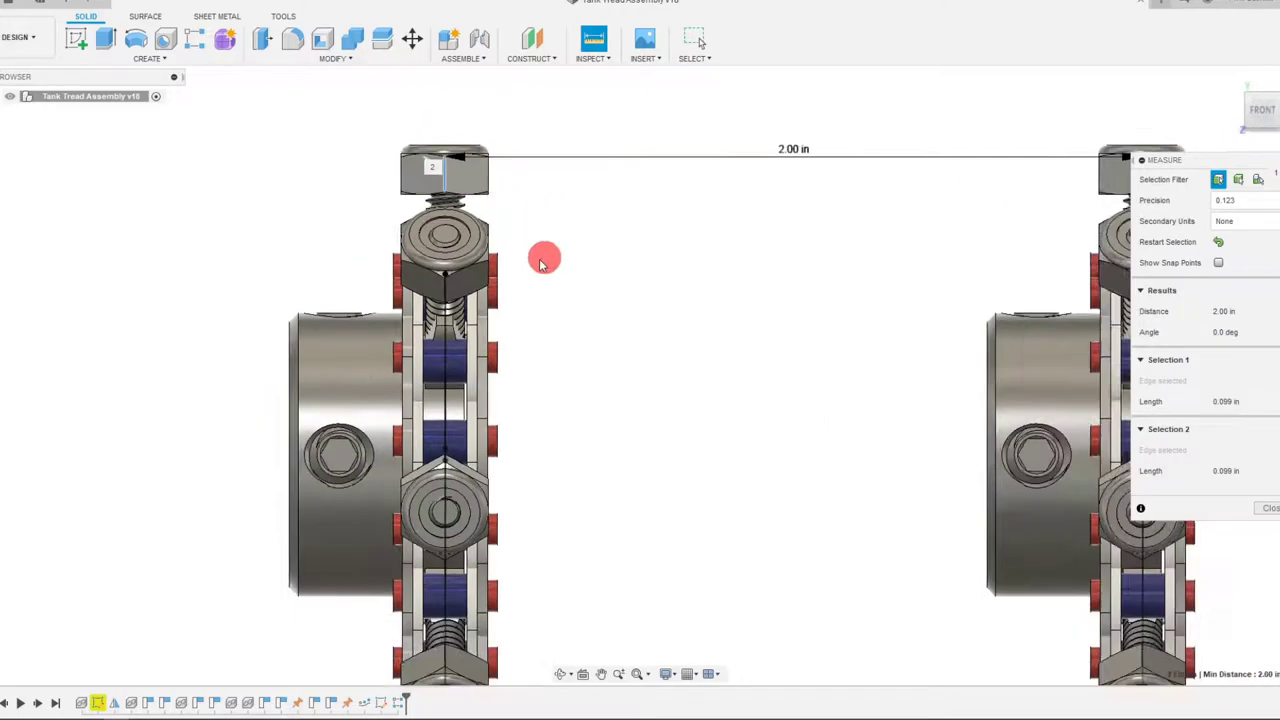
scroll(538, 263, "down", 3)
scroll(774, 168, "down", 2)
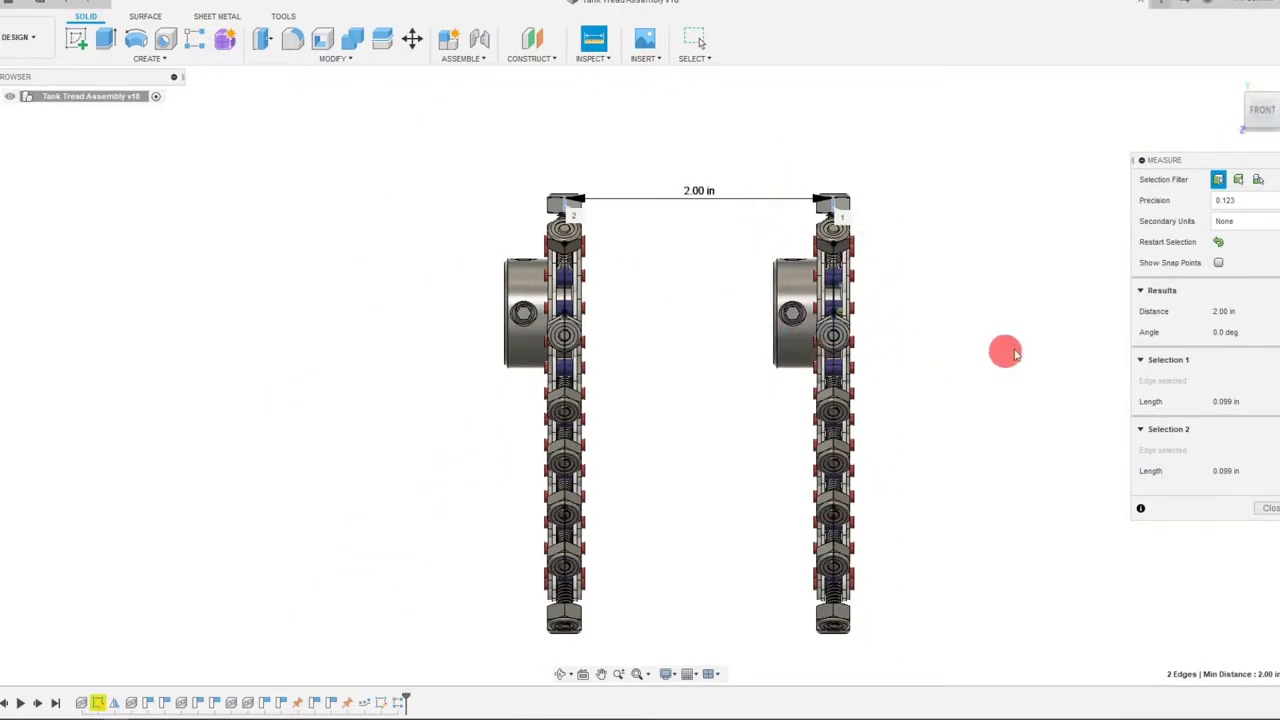
scroll(780, 215, "up", 2)
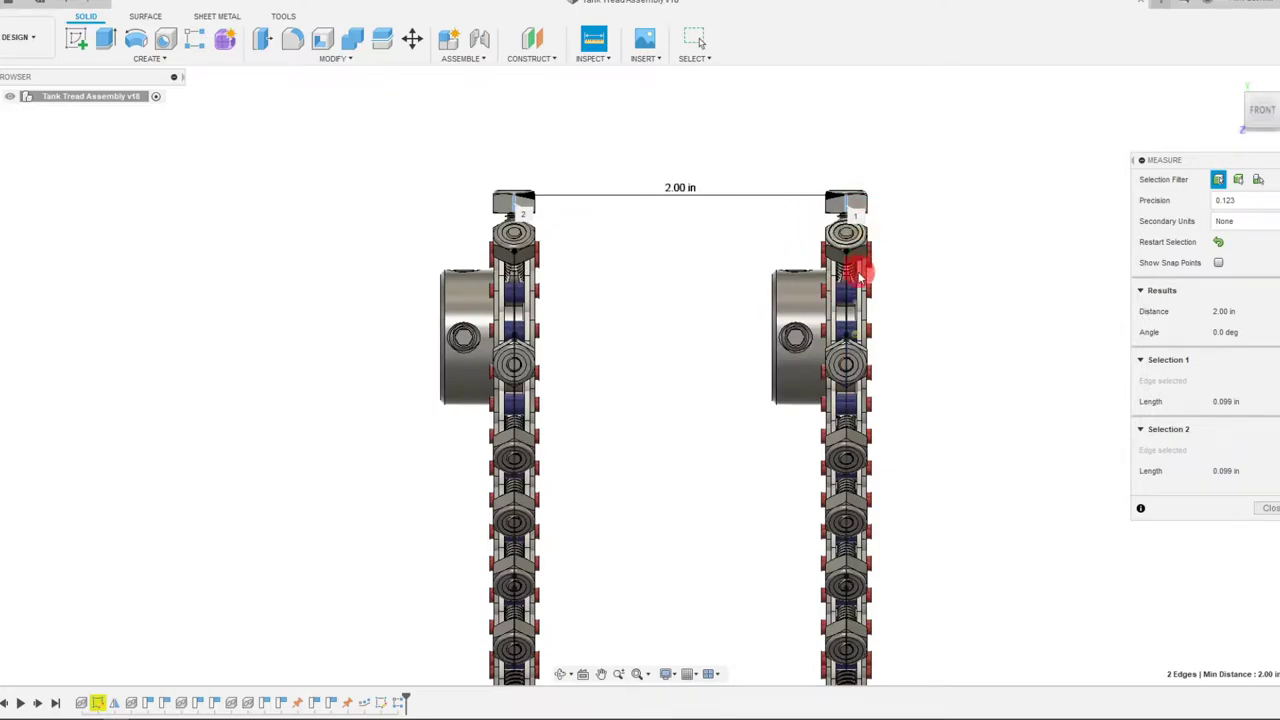
left_click(1263, 103)
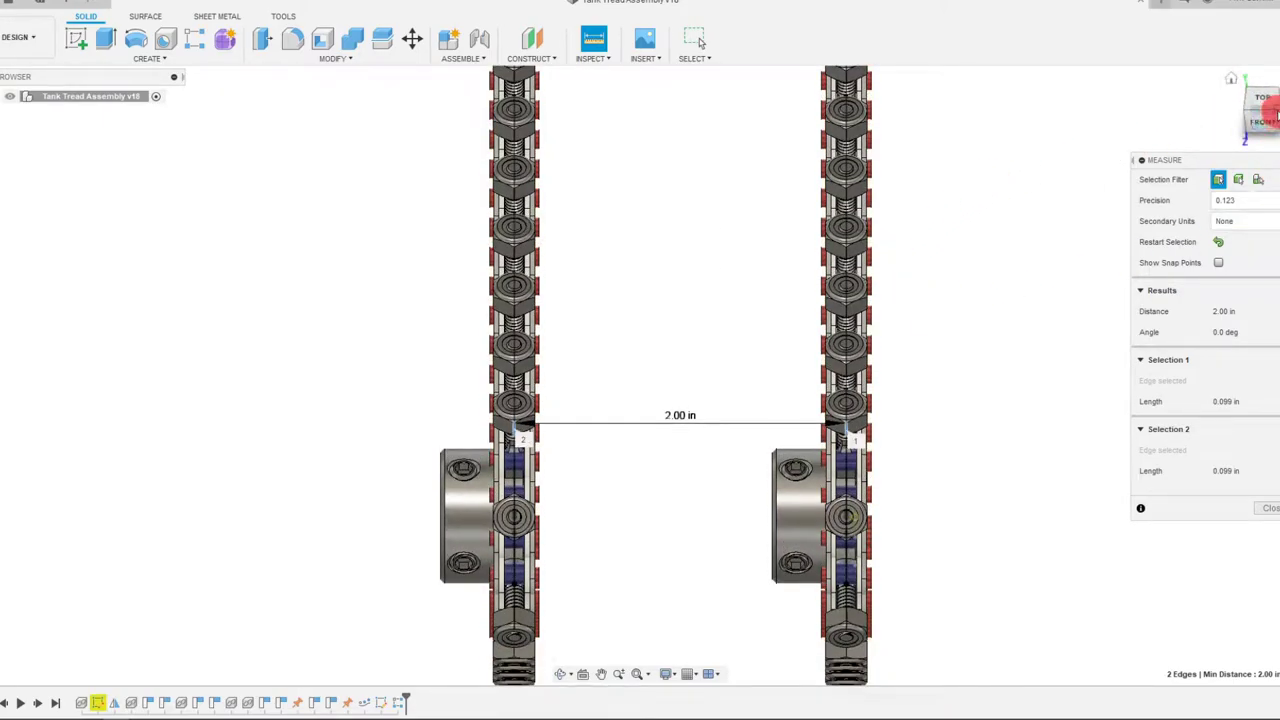
left_click_drag(1268, 110, 722, 362)
Step: Zoom in on a tread bolt and measure a 0.123 in gap between link edges
key("Escape")
scroll(740, 357, "up", 3)
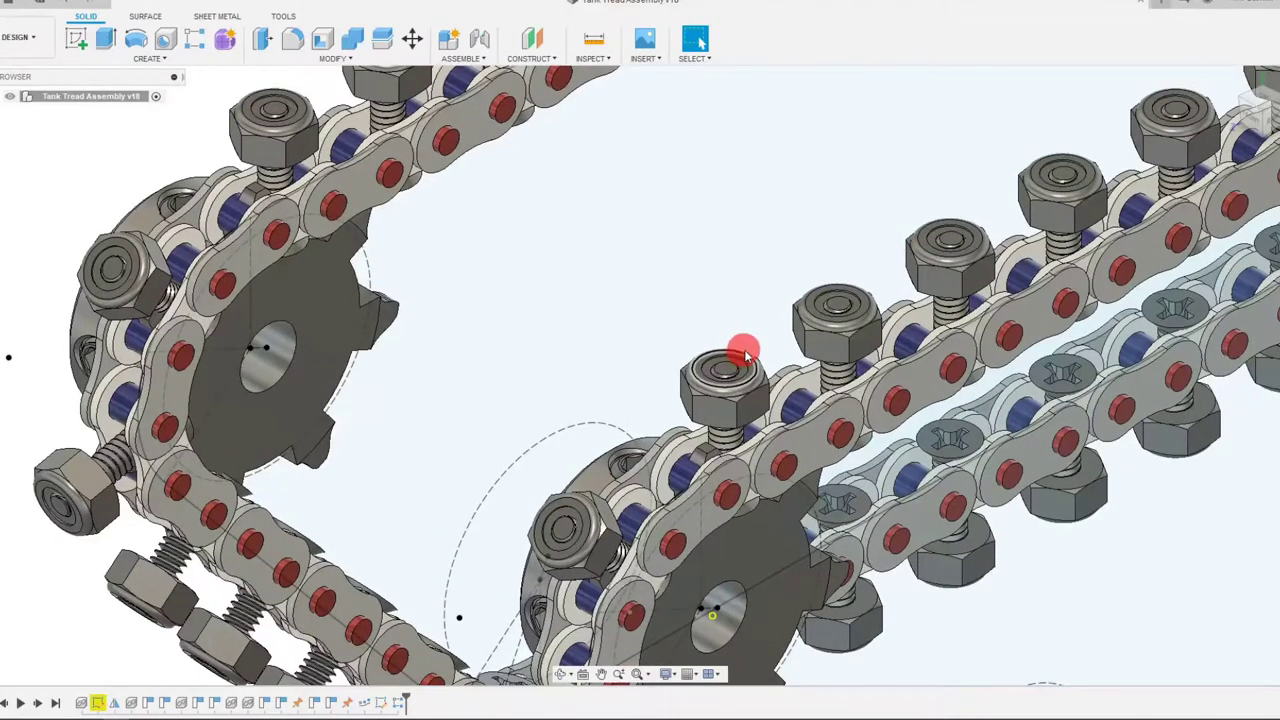
scroll(745, 355, "up", 3)
scroll(718, 482, "up", 3)
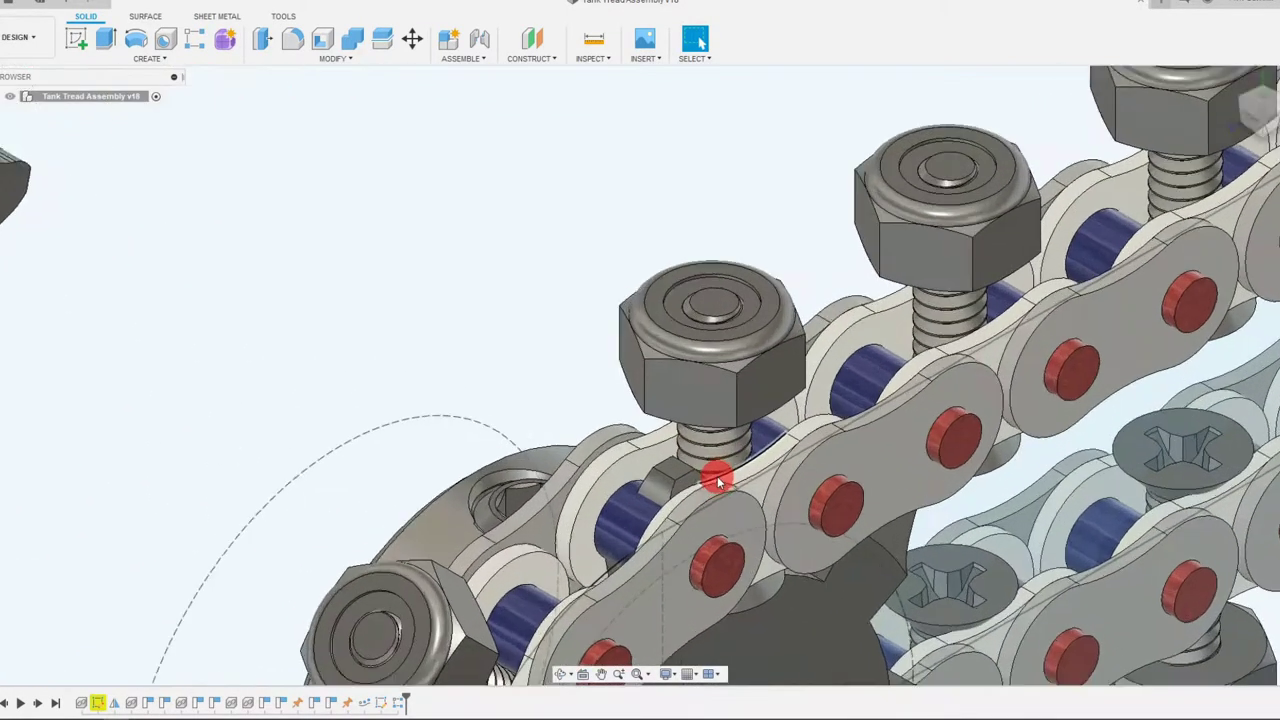
scroll(717, 478, "up", 1)
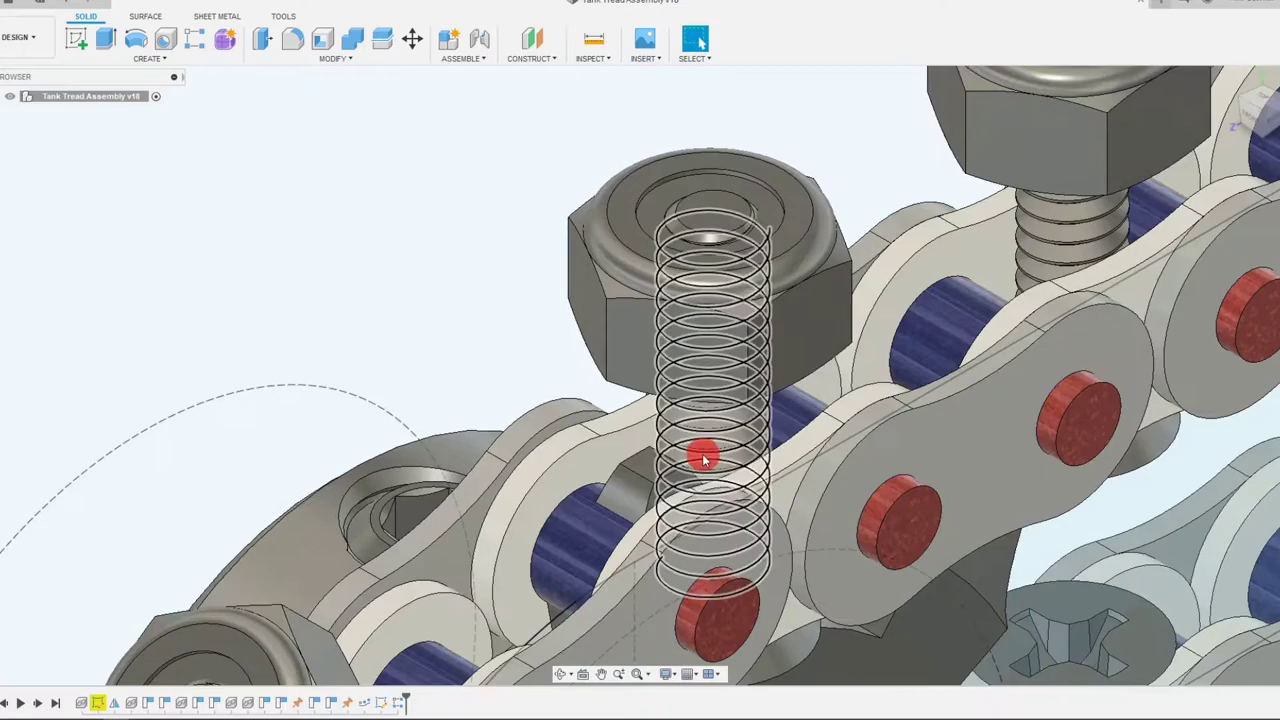
scroll(850, 440, "up", 2)
scroll(794, 429, "down", 1)
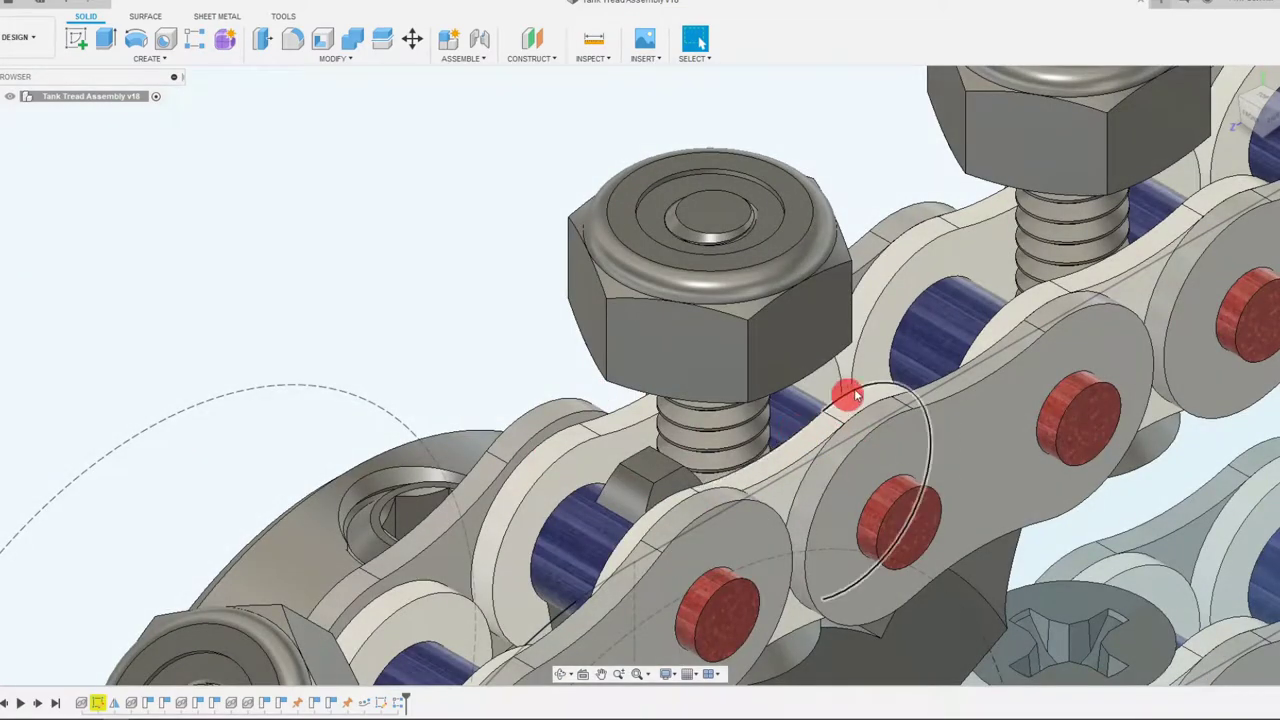
scroll(854, 388, "down", 2)
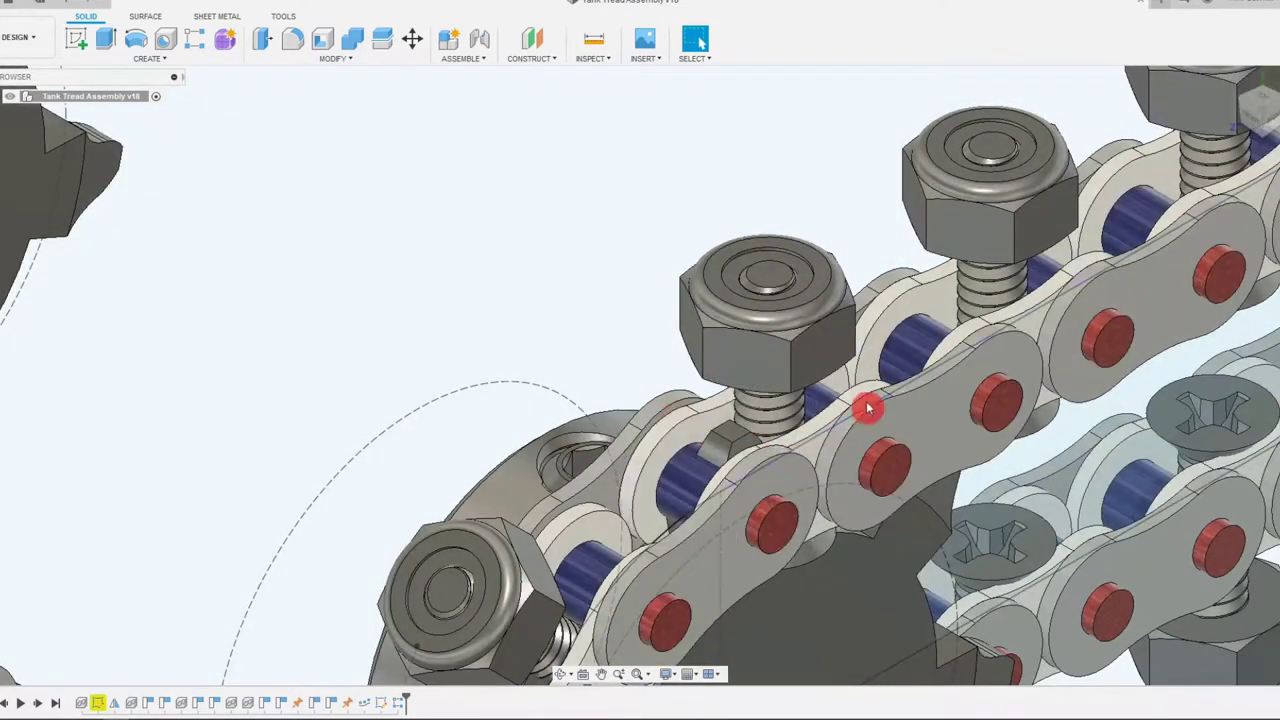
scroll(843, 408, "up", 3)
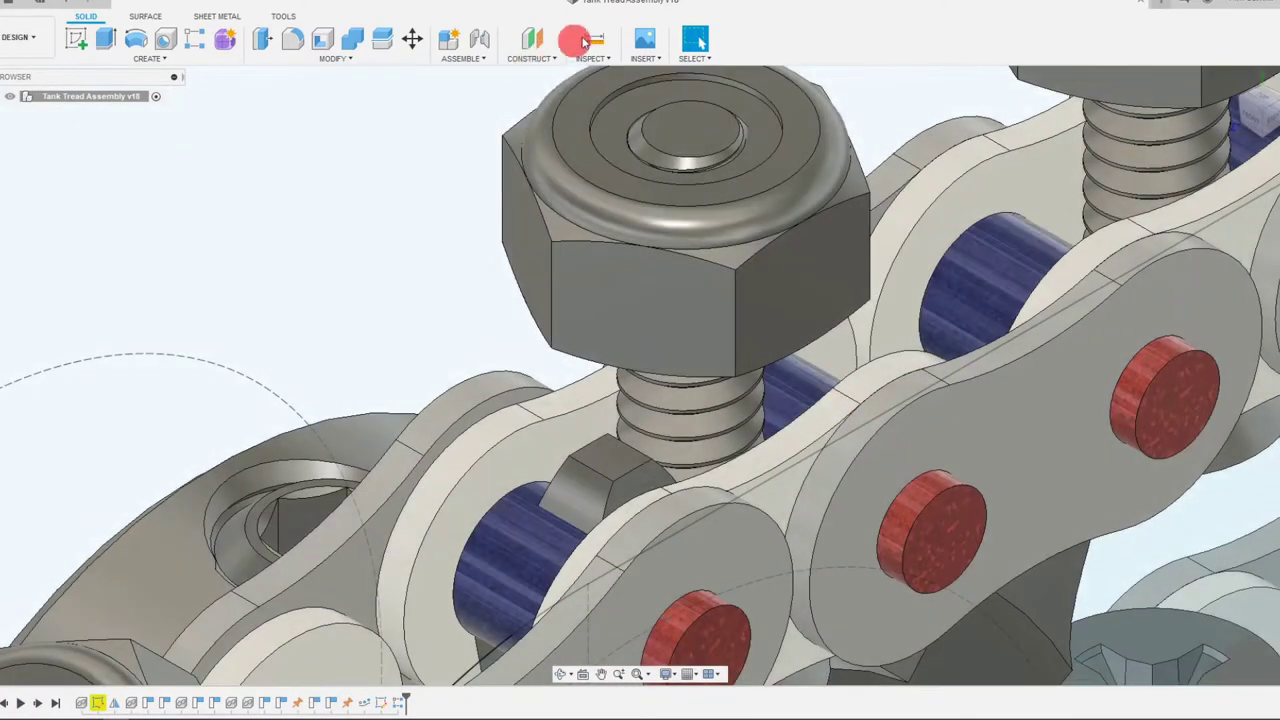
left_click(583, 40)
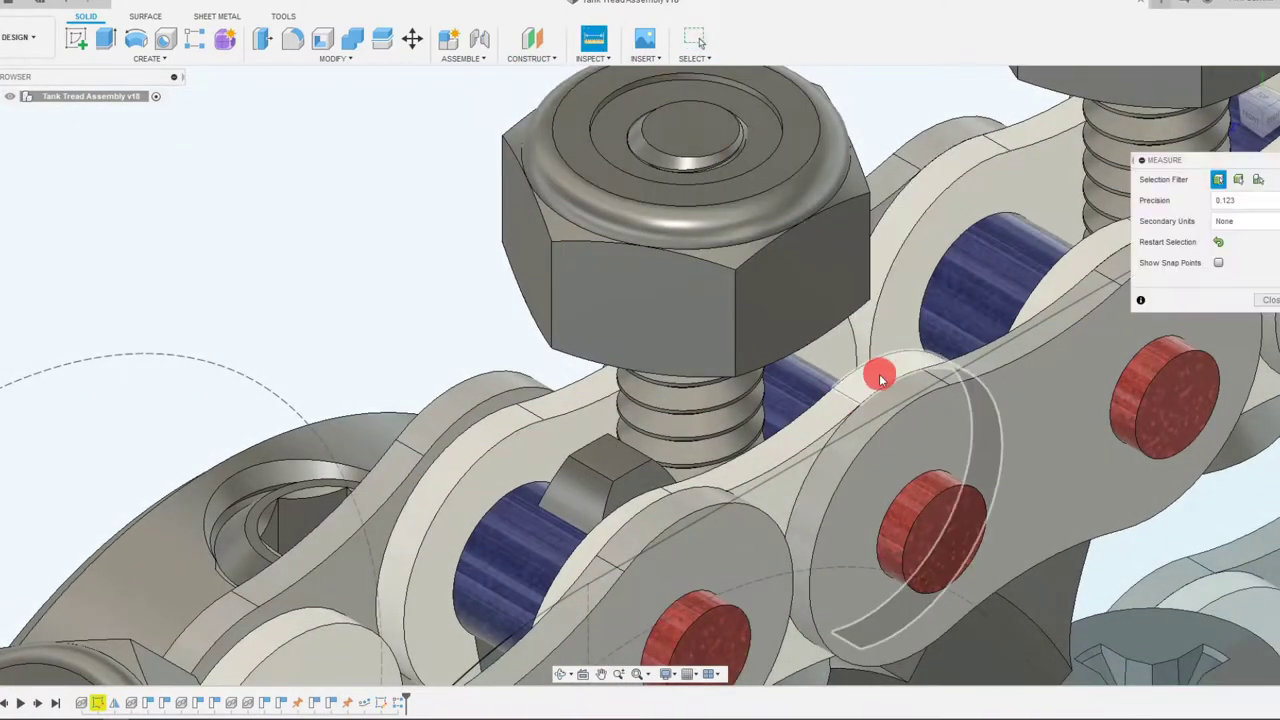
left_click(849, 392)
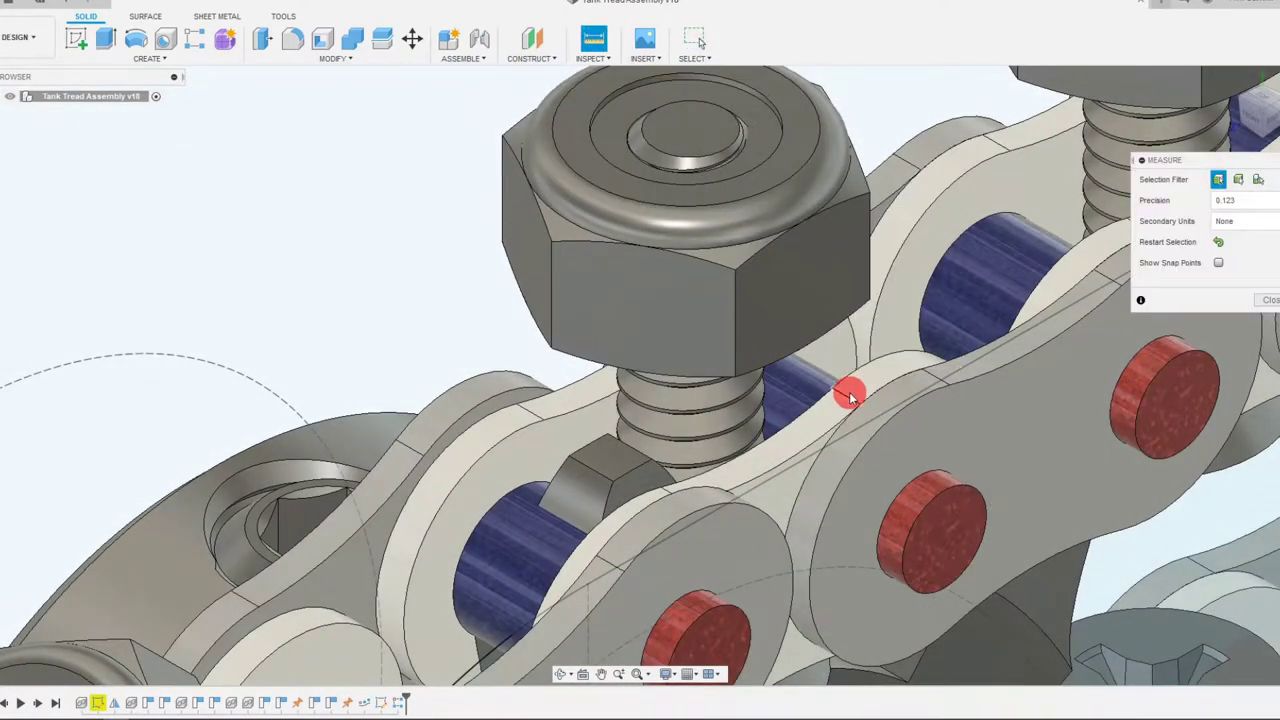
left_click(670, 494)
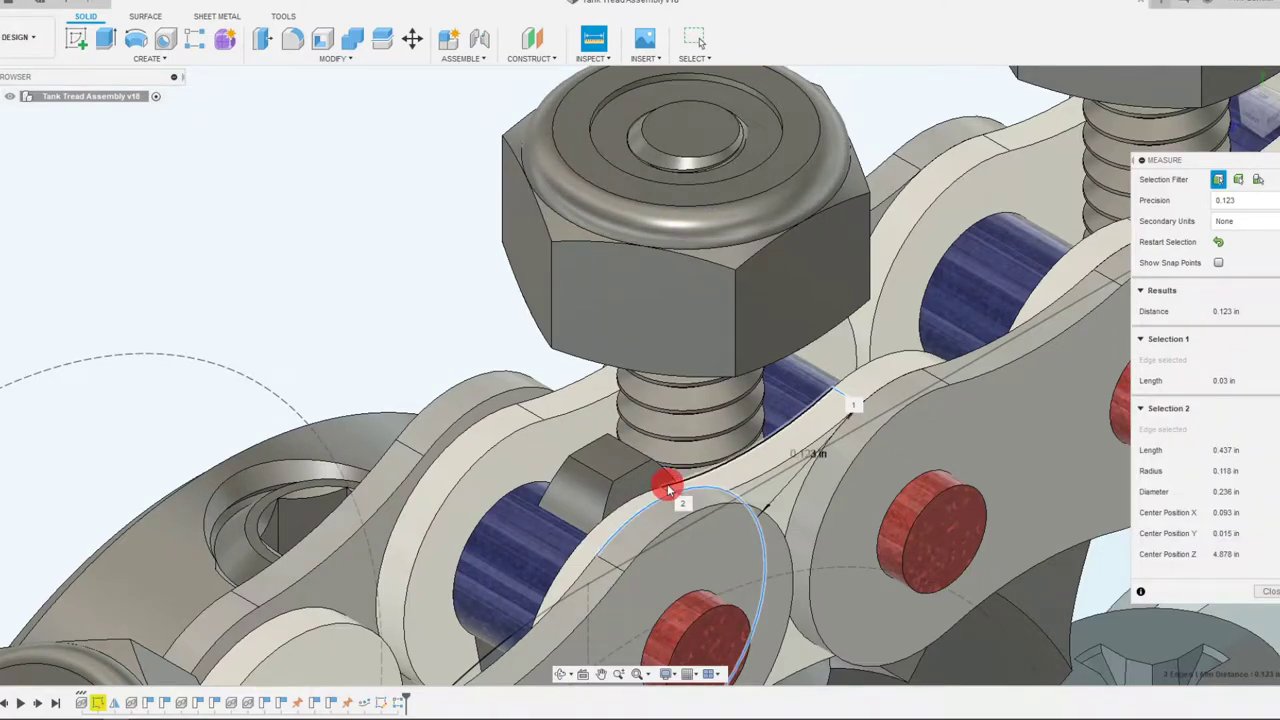
key("Escape")
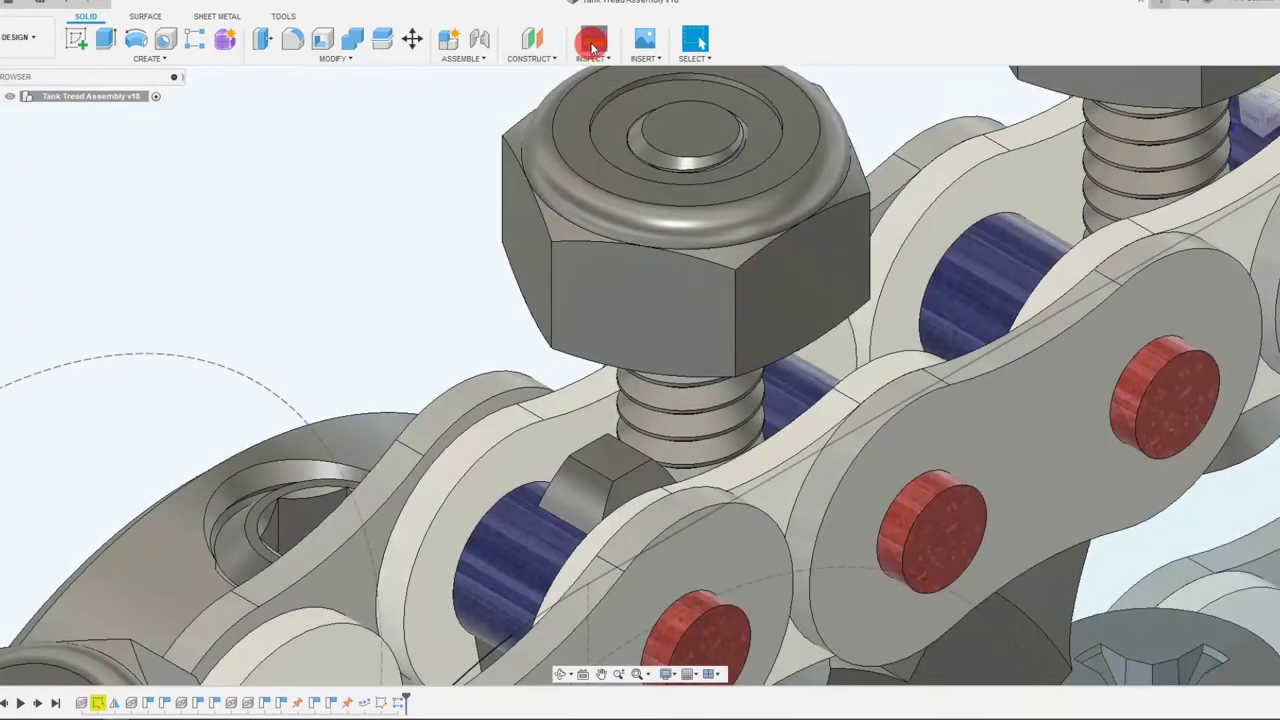
Step: Measure the 0.184 in gap between the link plate edge and the opposite link edge
left_click(593, 40)
scroll(812, 400, "up", 1)
scroll(886, 394, "up", 1)
left_click(868, 398)
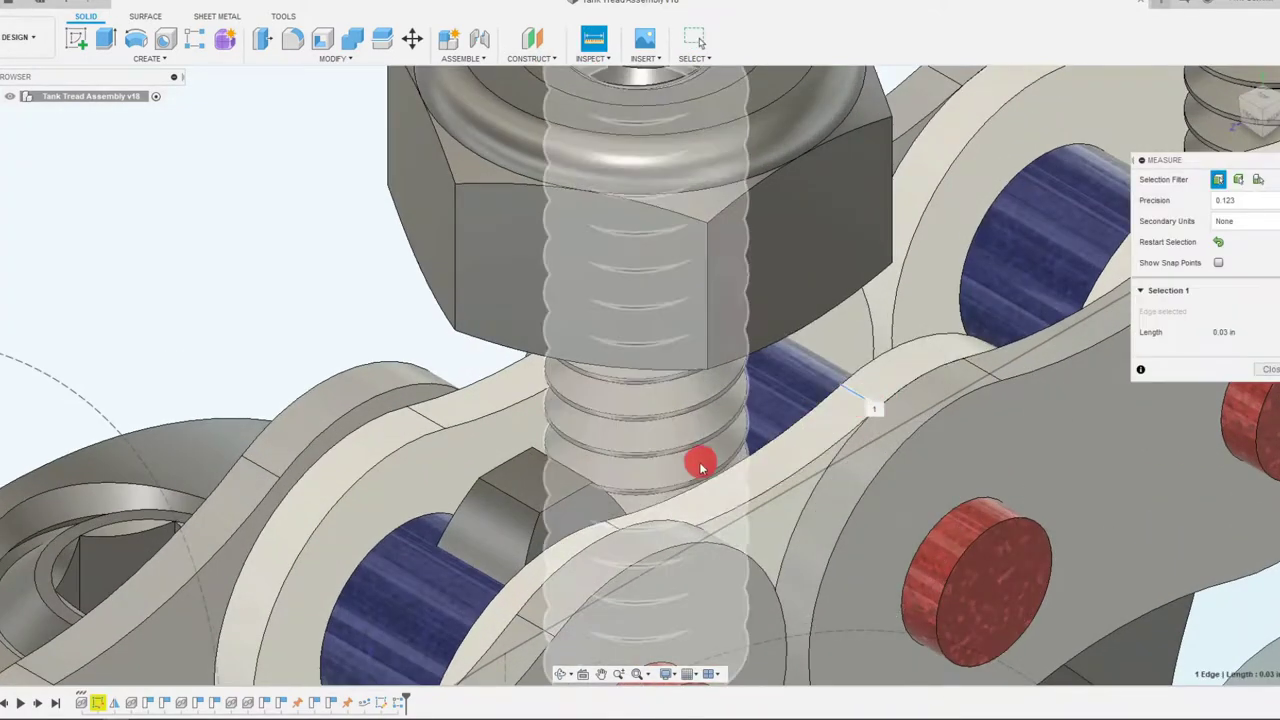
scroll(620, 500, "up", 2)
left_click(540, 567)
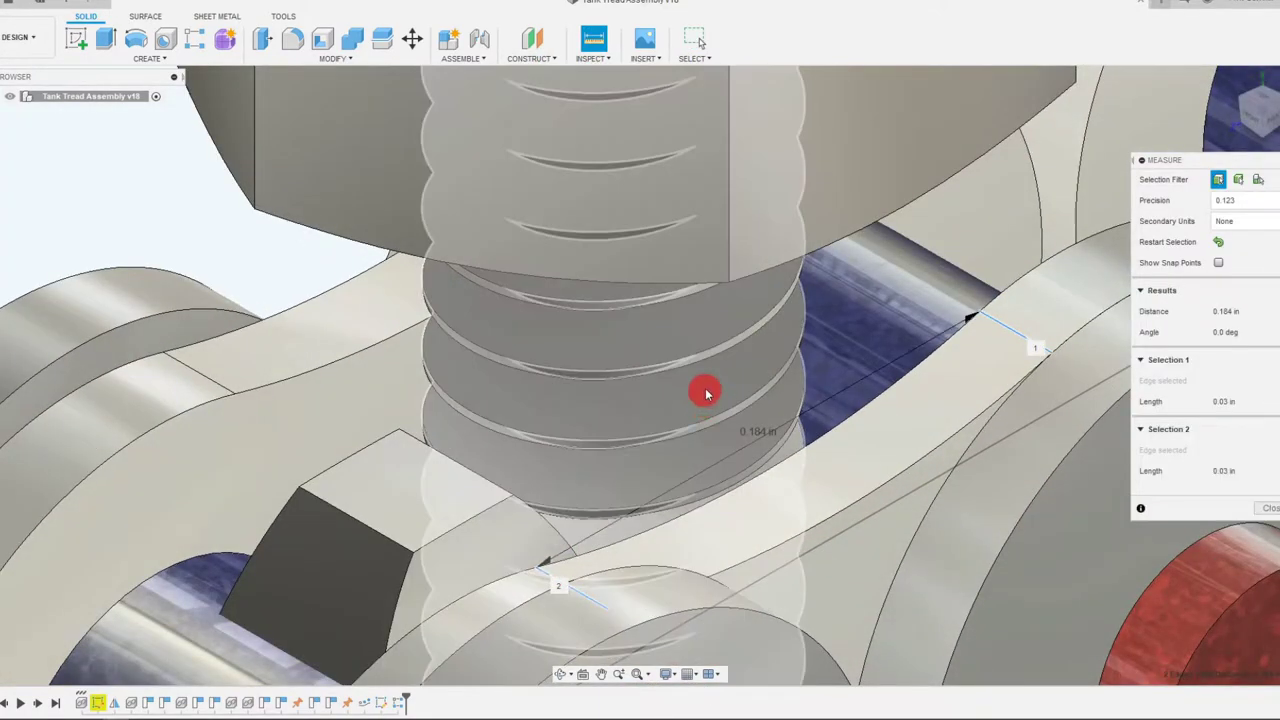
scroll(763, 354, "down", 5)
key("Escape")
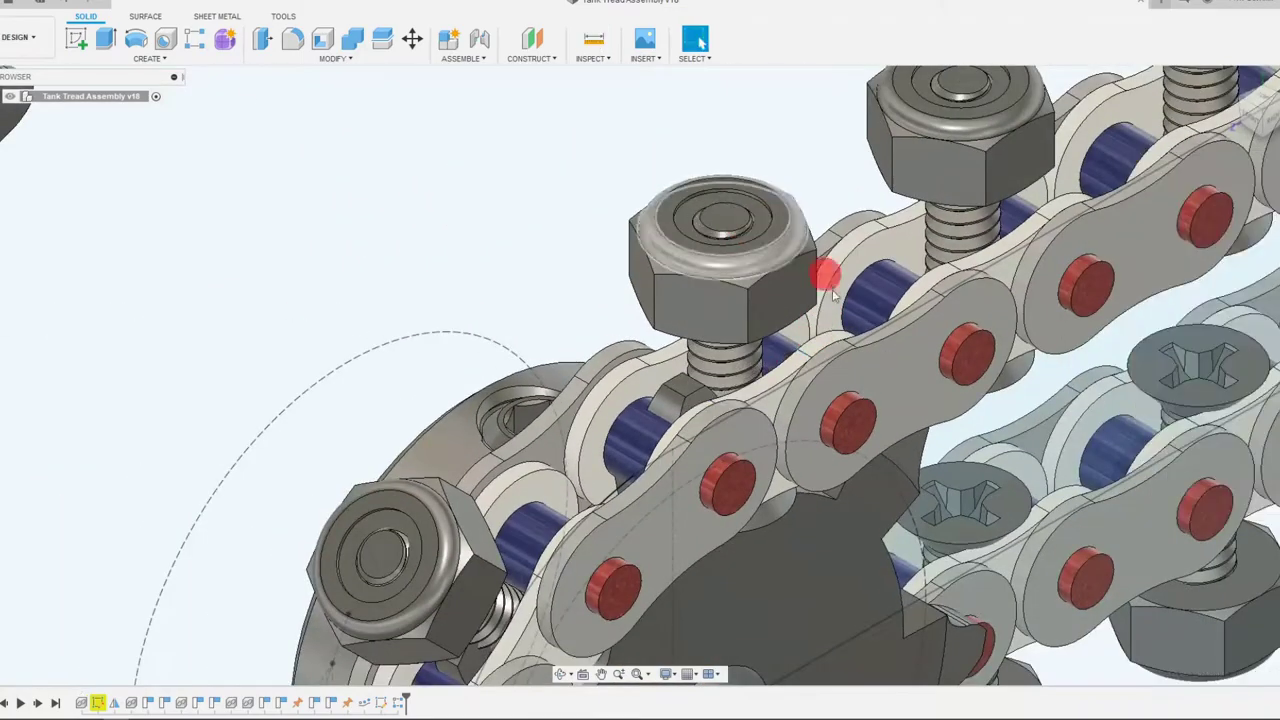
Step: Clear the model highlight and select the top-level Tank Tread Assembly
scroll(797, 287, "down", 2)
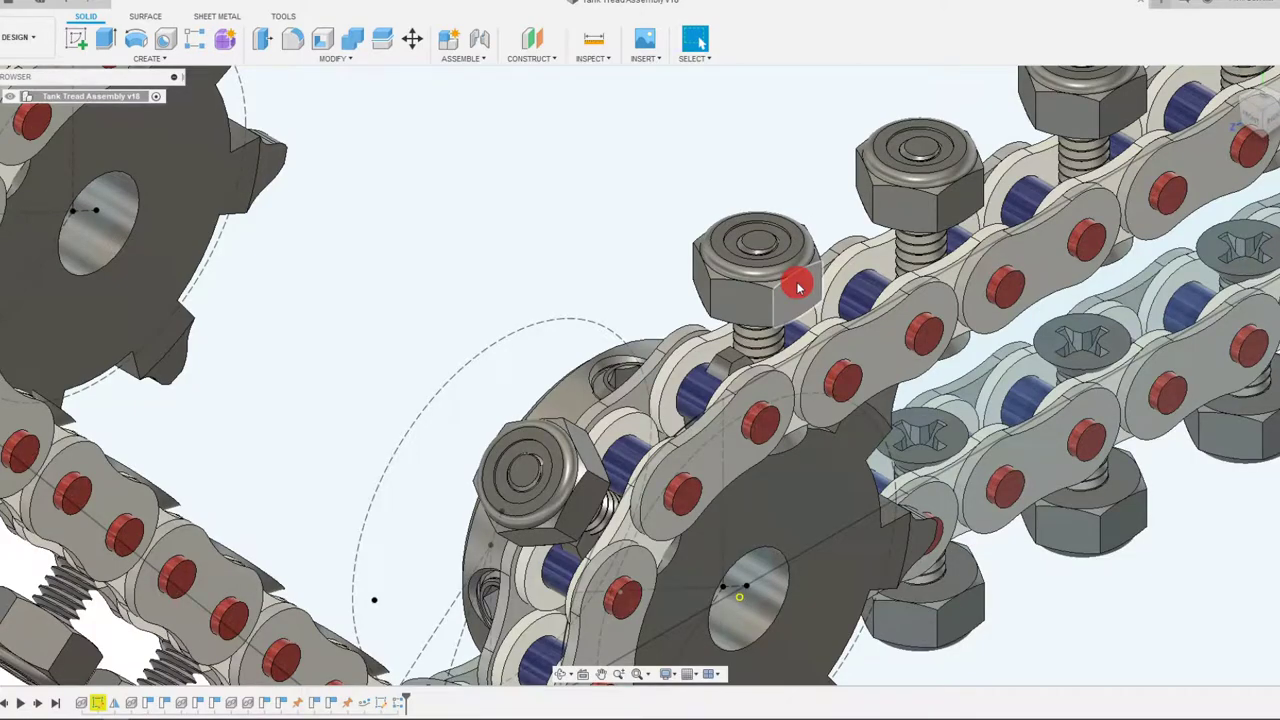
scroll(720, 334, "down", 4)
scroll(538, 117, "up", 3)
scroll(573, 280, "up", 3)
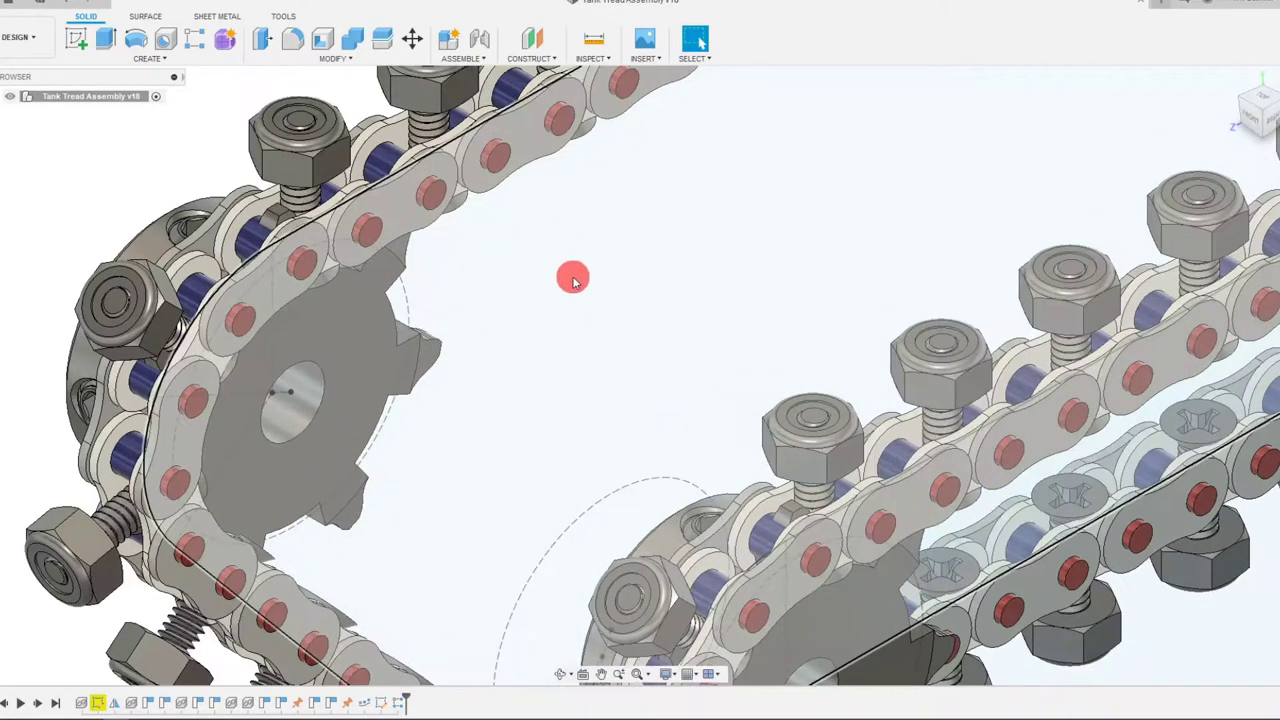
left_click(548, 270)
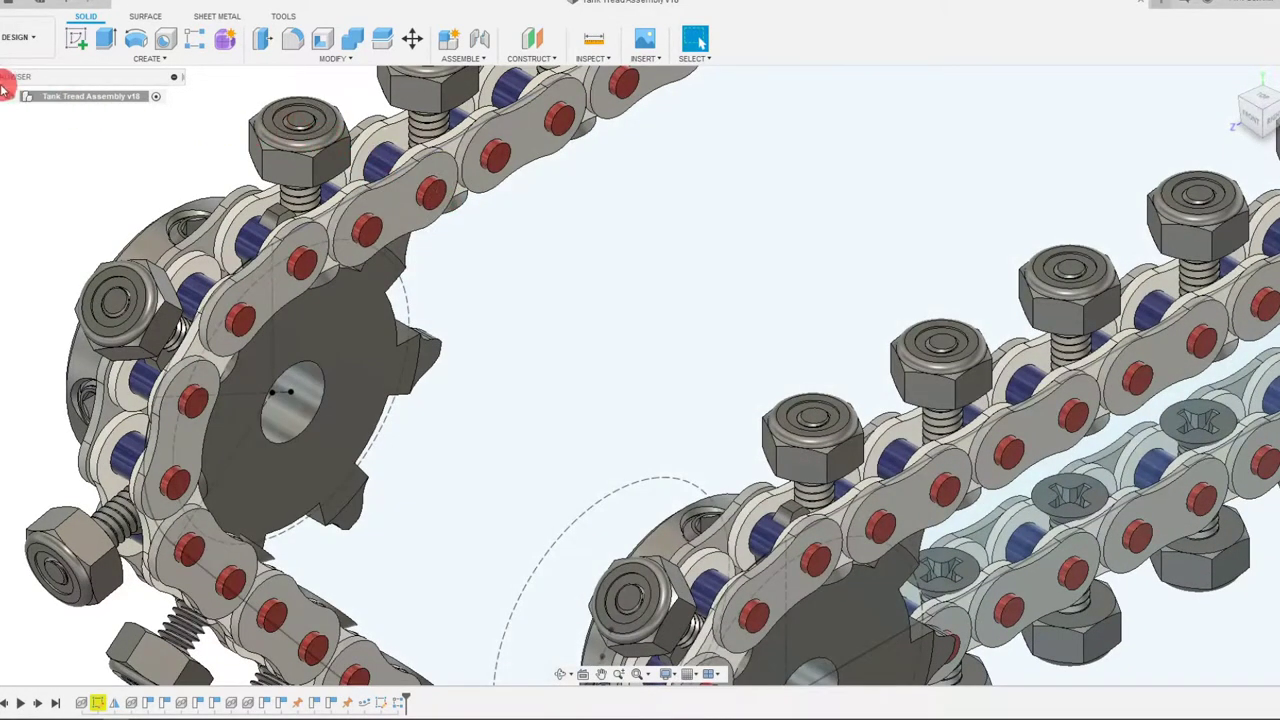
left_click(120, 97)
scroll(574, 337, "down", 4)
scroll(677, 323, "up", 3)
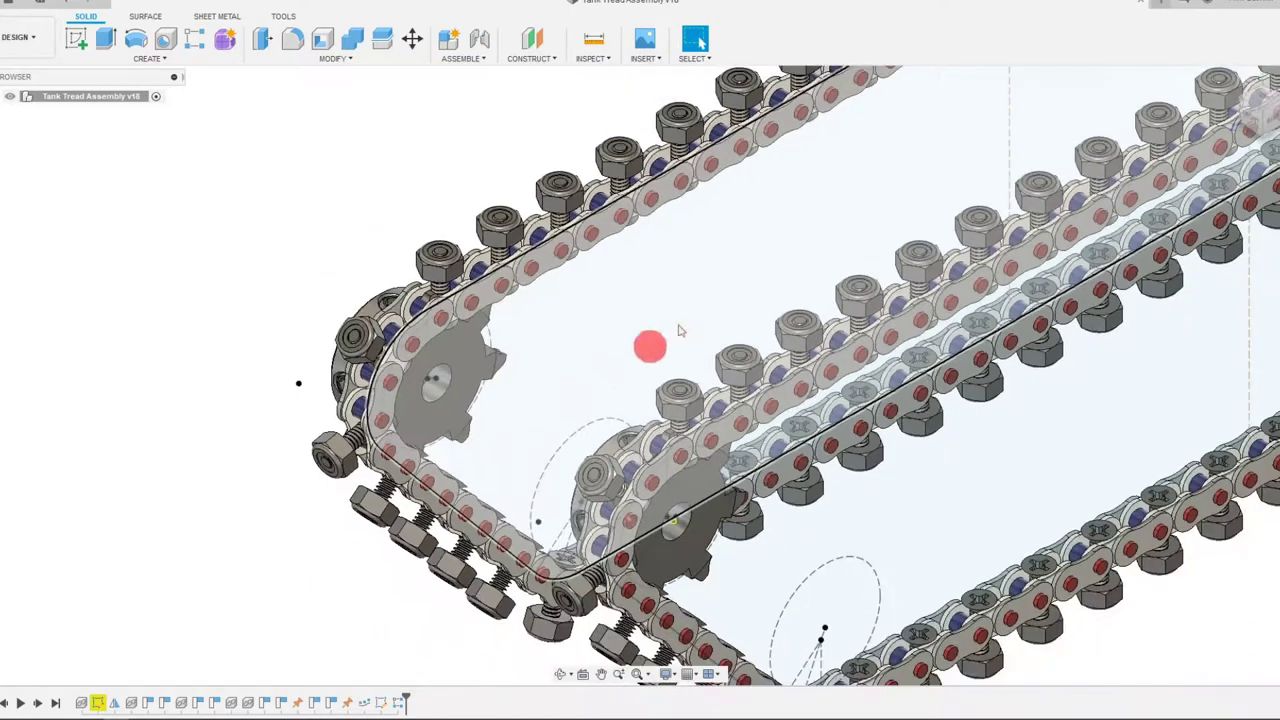
scroll(571, 243, "down", 4)
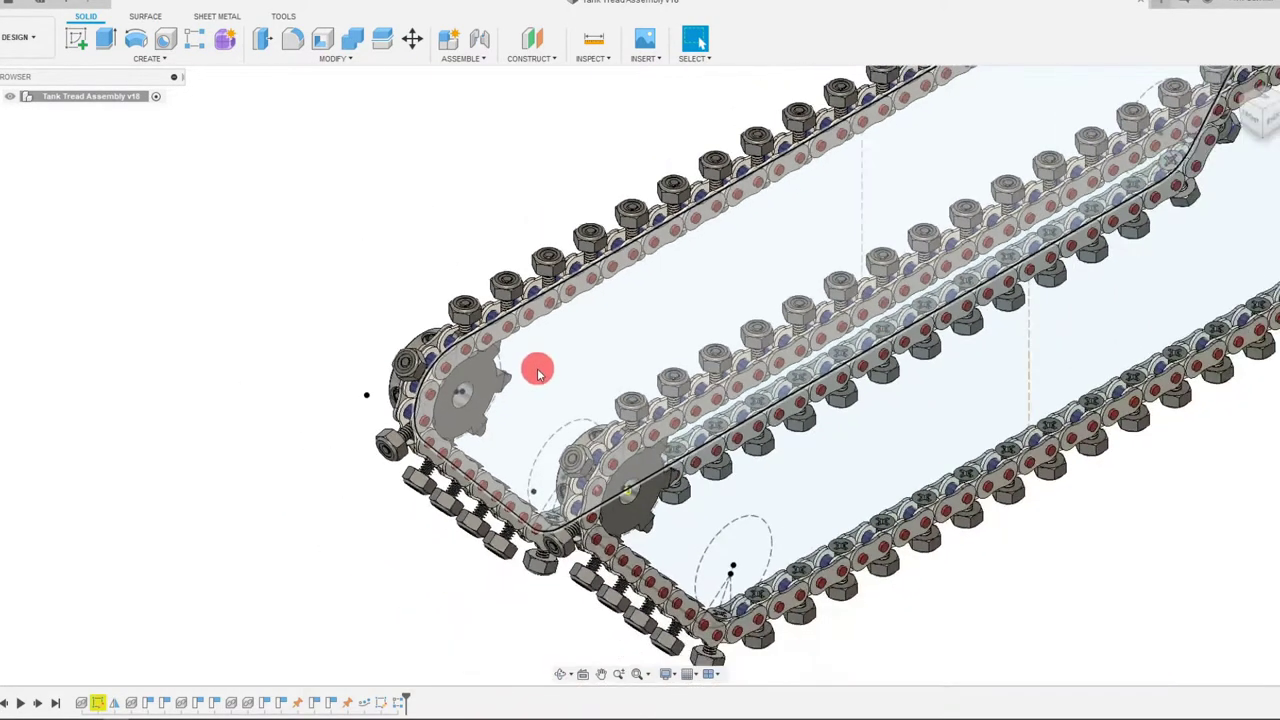
scroll(323, 193, "up", 2)
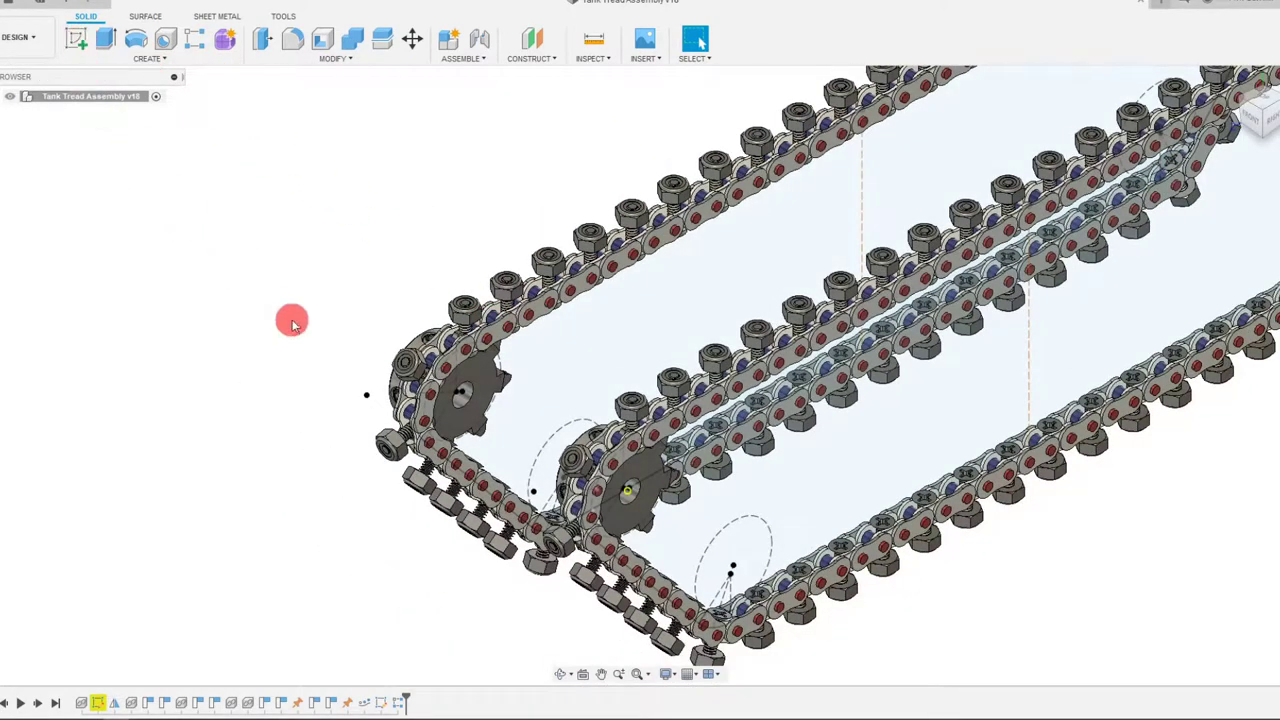
scroll(288, 316, "down", 3)
Step: Expand the Origin folder and select the XZ plane after checking the XY plane
left_click(8, 96)
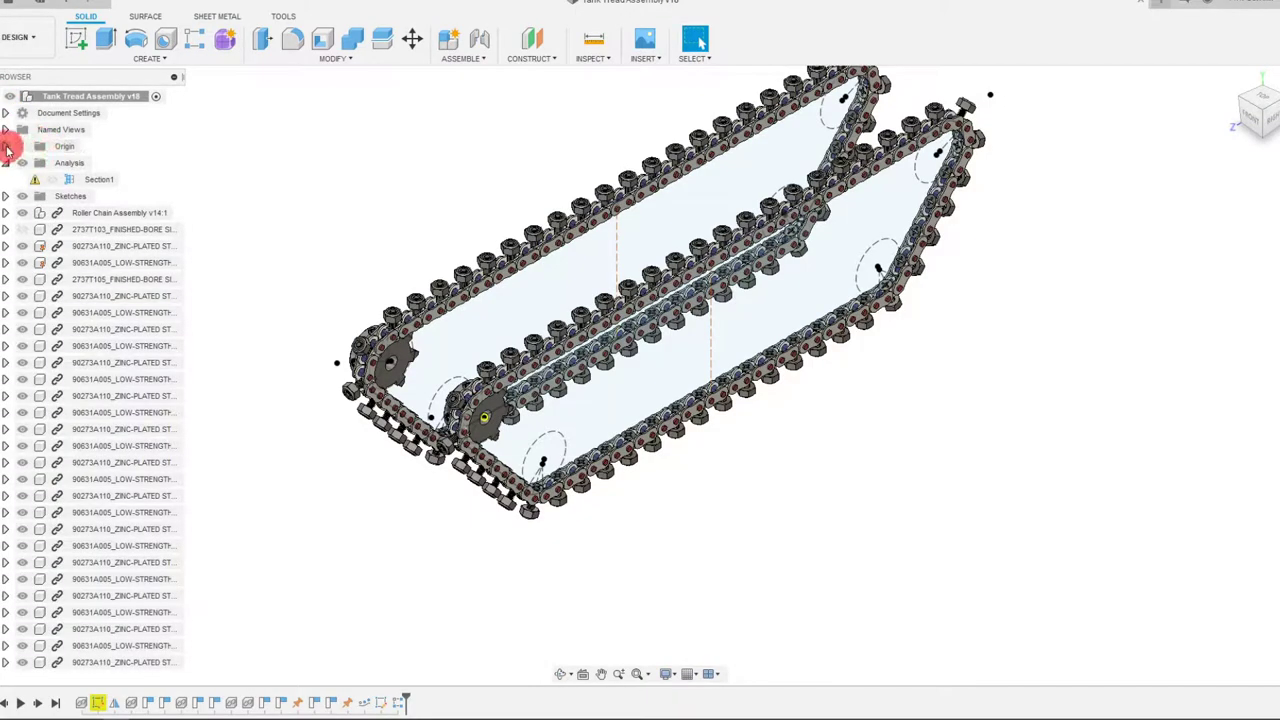
left_click(8, 146)
left_click(50, 214)
left_click(53, 230)
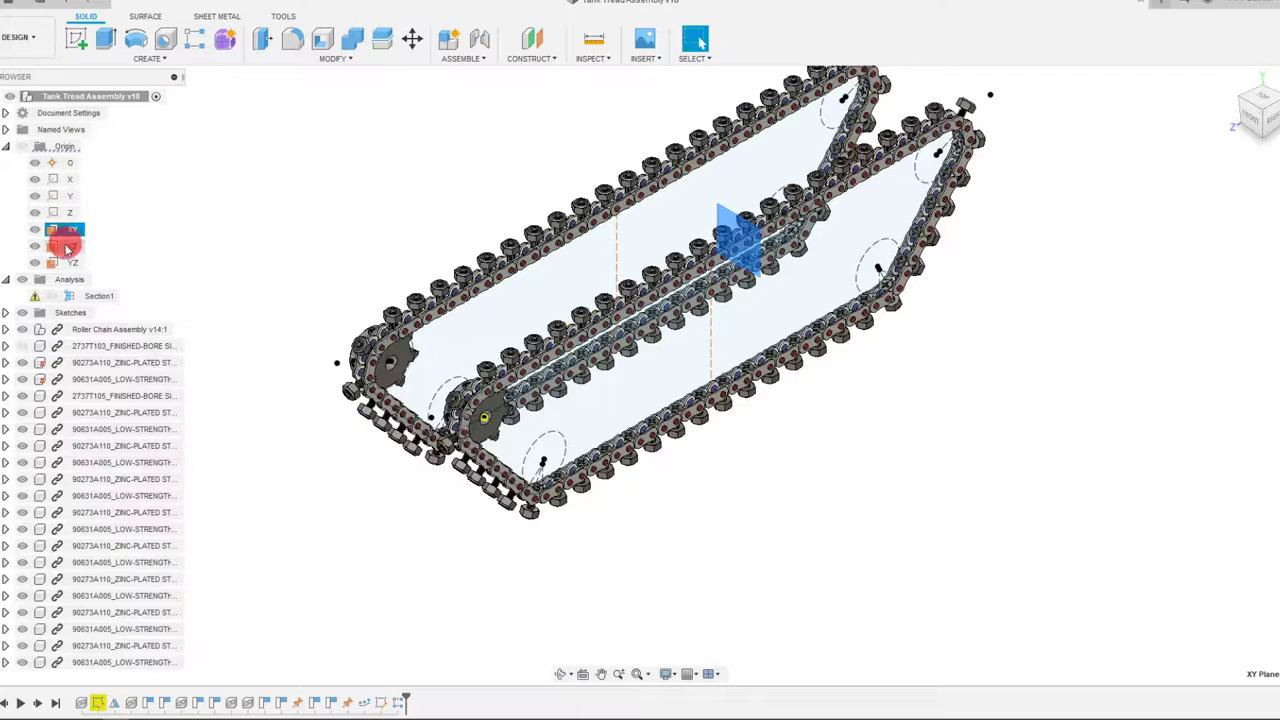
left_click(65, 247)
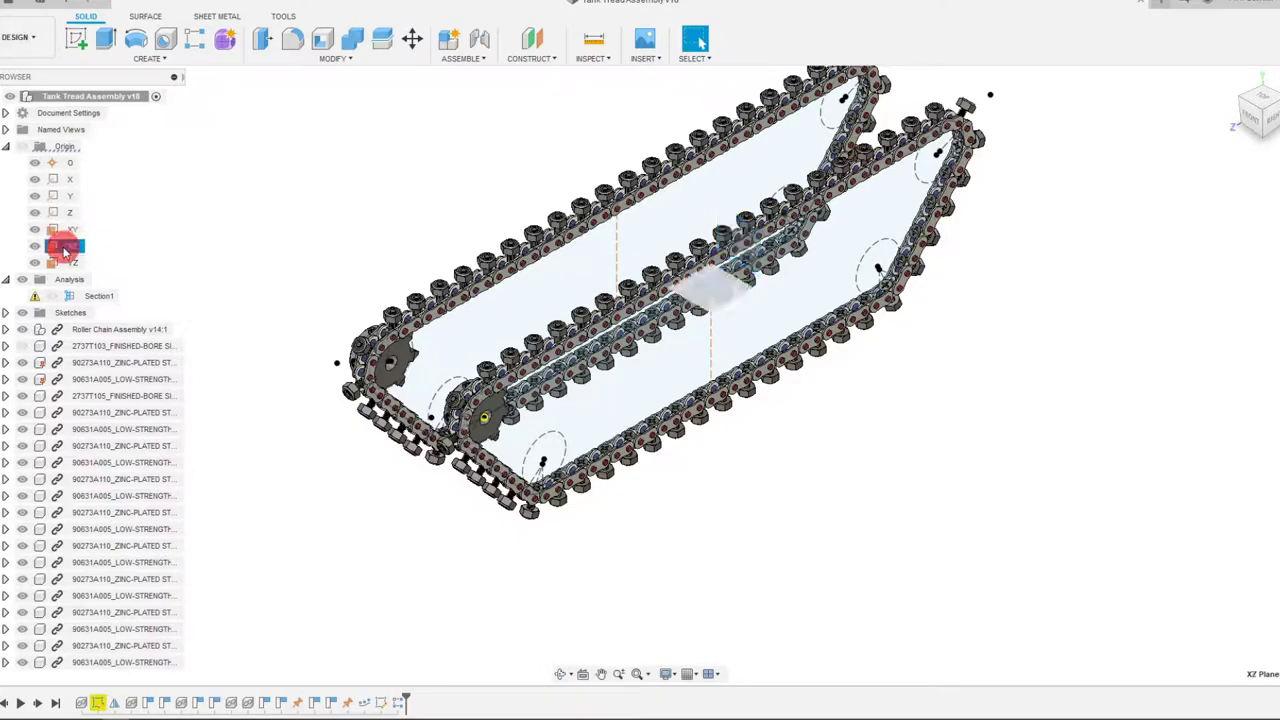
Step: Check the XZ plane's position from the right-side and isometric views
left_click(1272, 118)
scroll(752, 268, "up", 3)
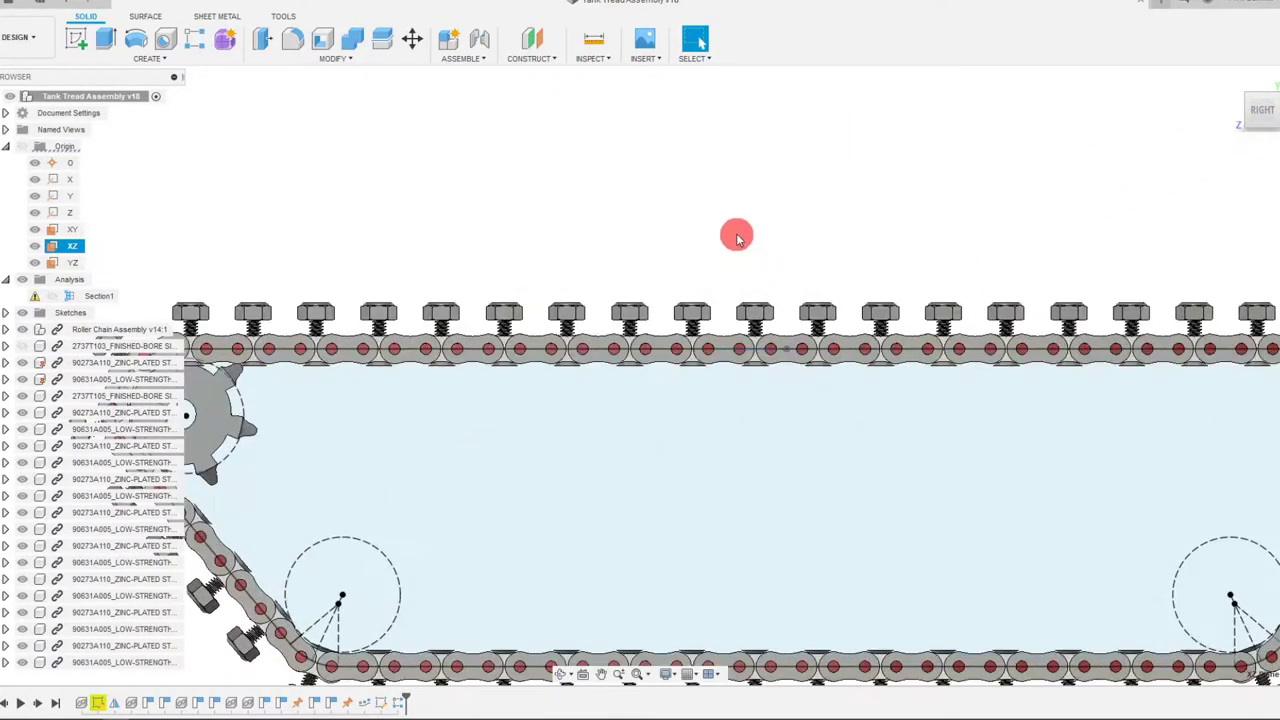
scroll(977, 203, "down", 3)
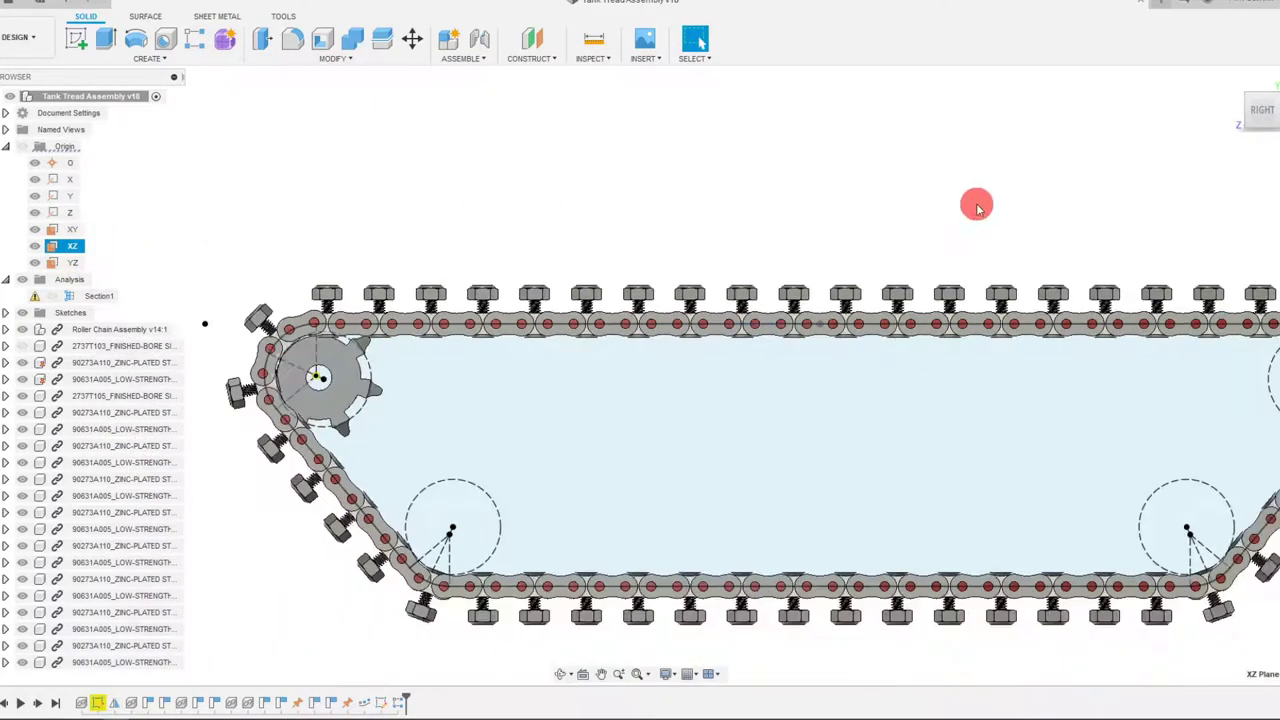
left_click(1248, 103)
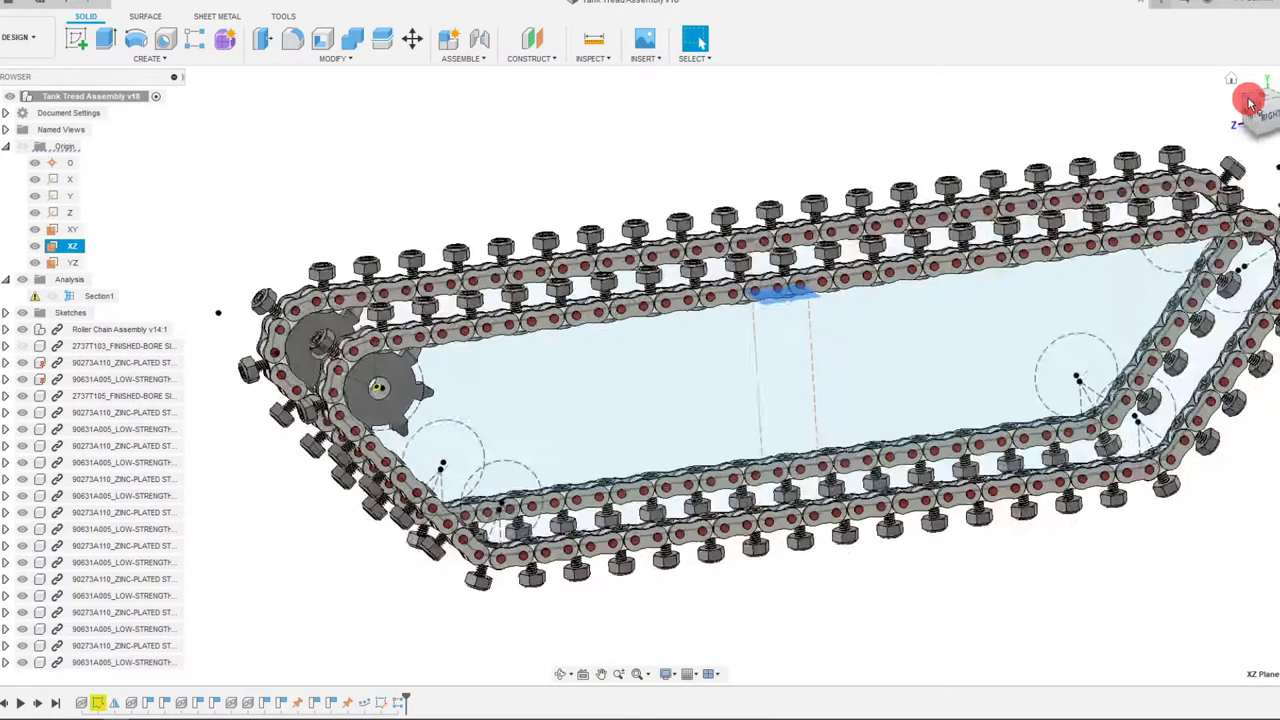
scroll(714, 129, "up", 5)
scroll(703, 130, "up", 1)
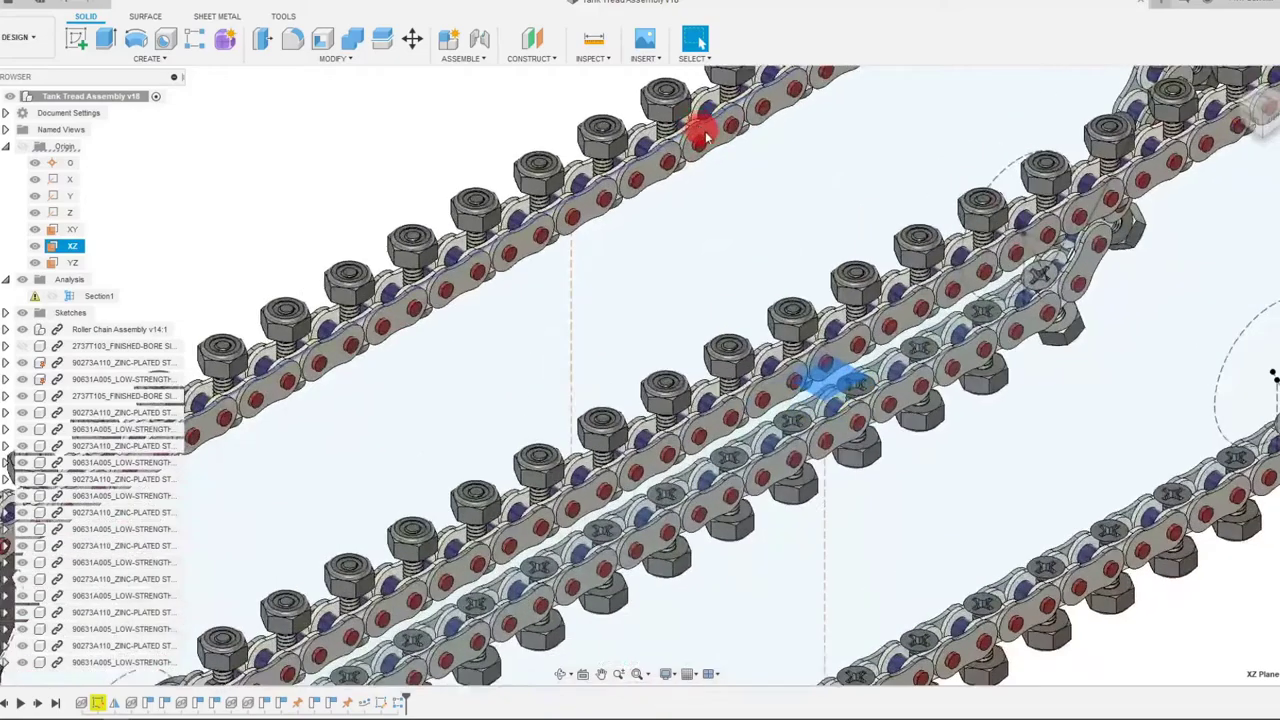
Step: Start a new sketch on the preselected XZ origin plane
left_click(75, 38)
scroll(600, 440, "up", 2)
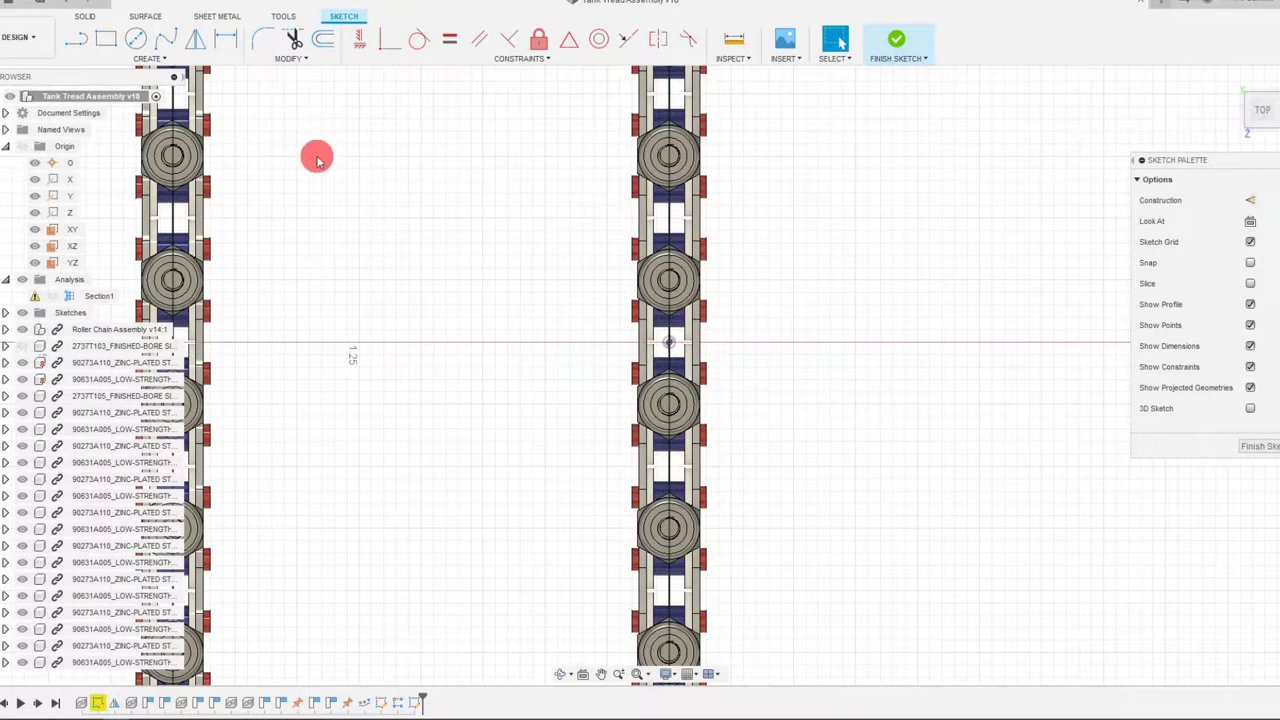
scroll(743, 325, "down", 1)
scroll(483, 321, "down", 1)
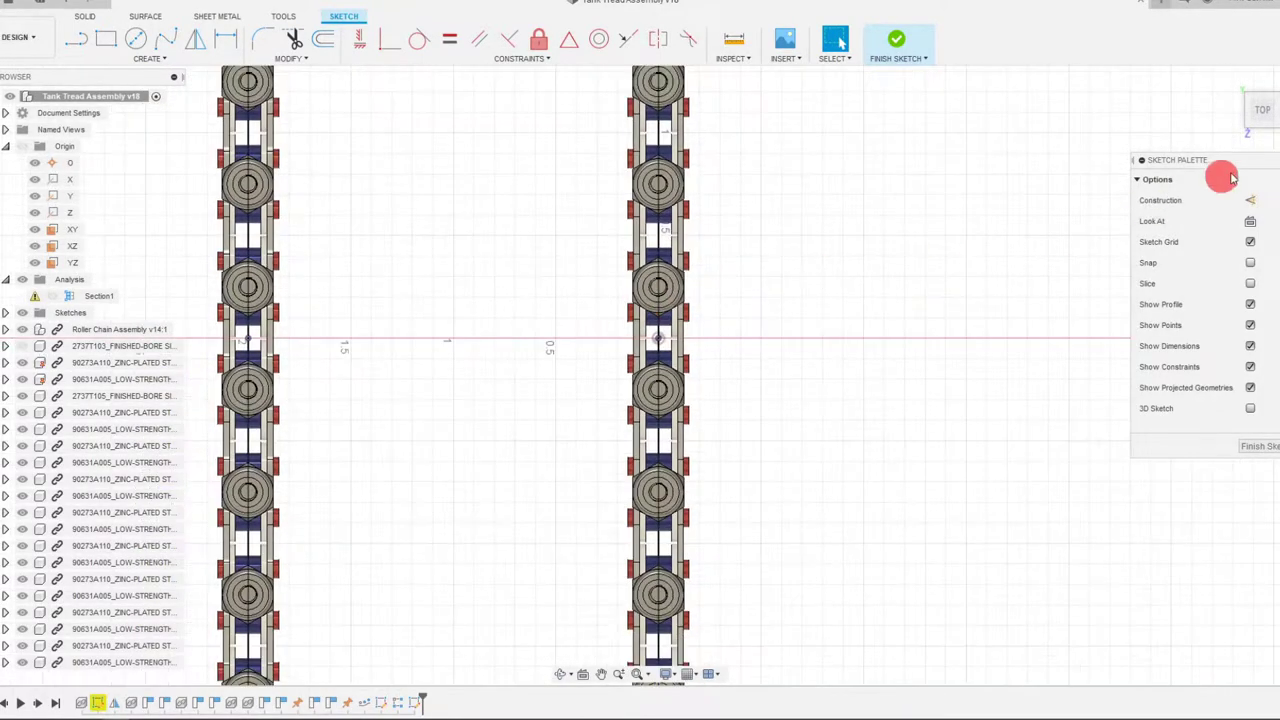
Step: Reorient the sketch view to look straight down on both tread chains
left_click(1262, 130)
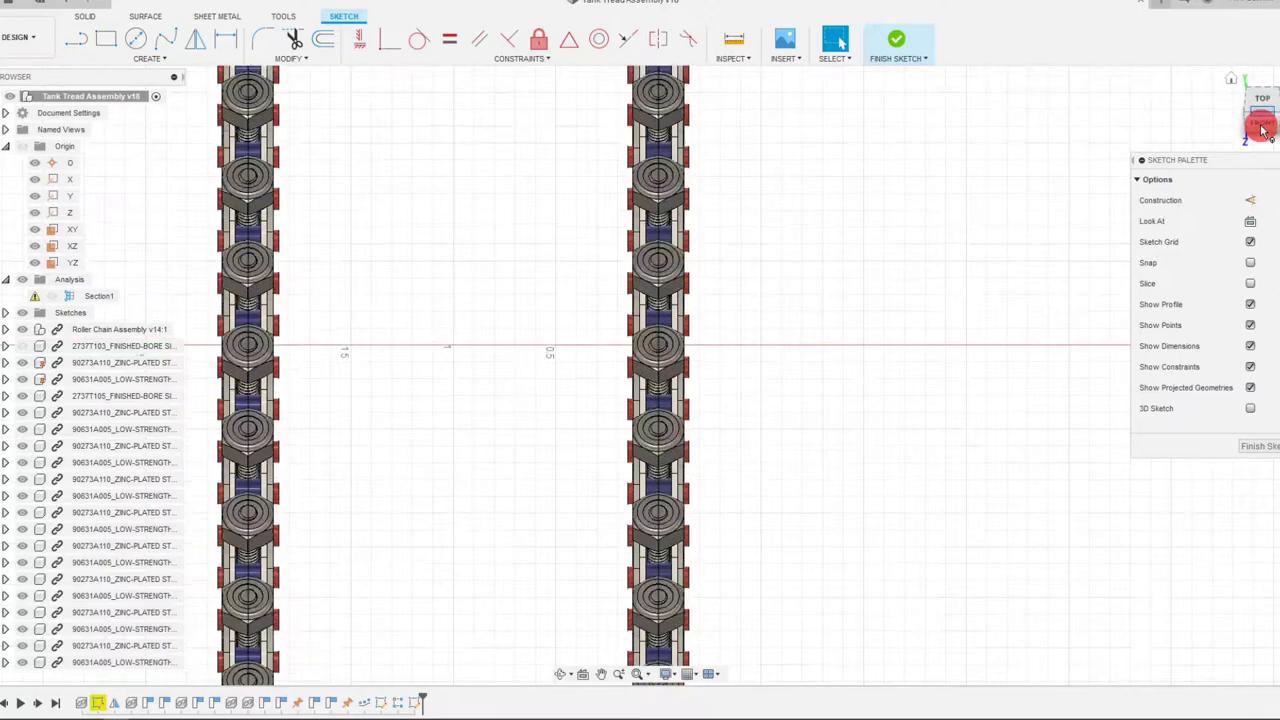
scroll(657, 357, "up", 2)
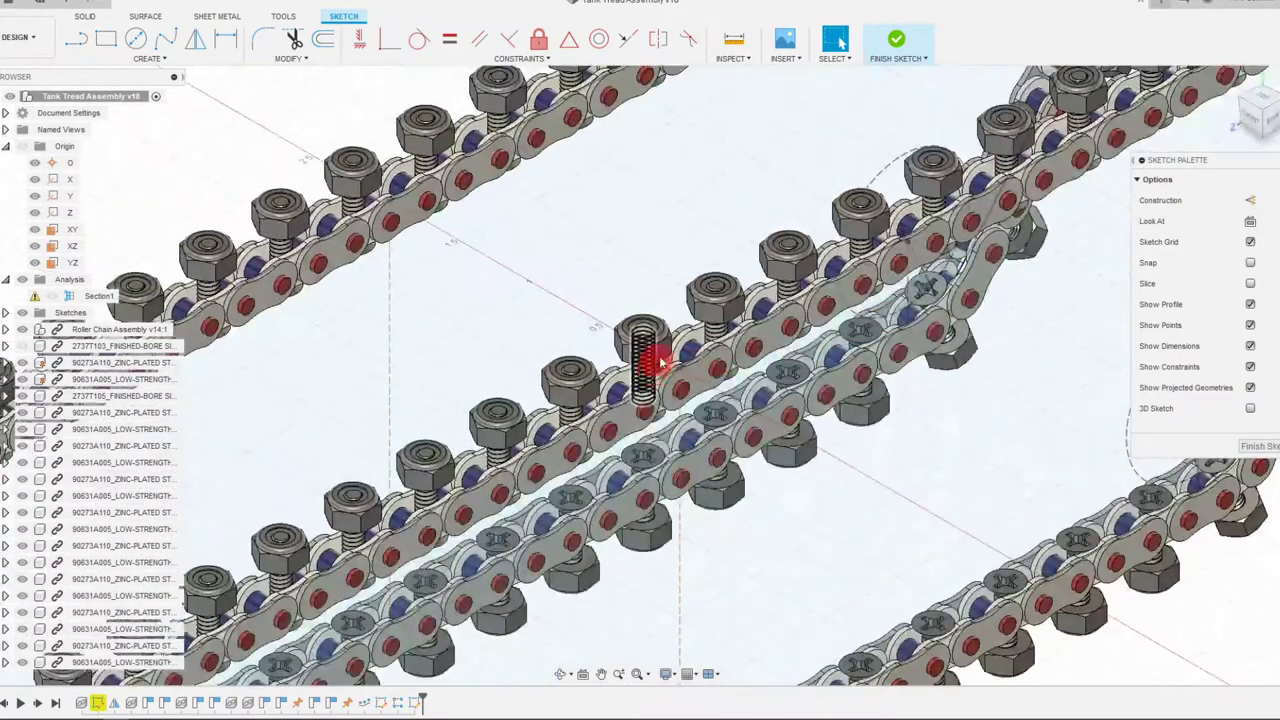
scroll(843, 300, "up", 1)
scroll(931, 280, "down", 2)
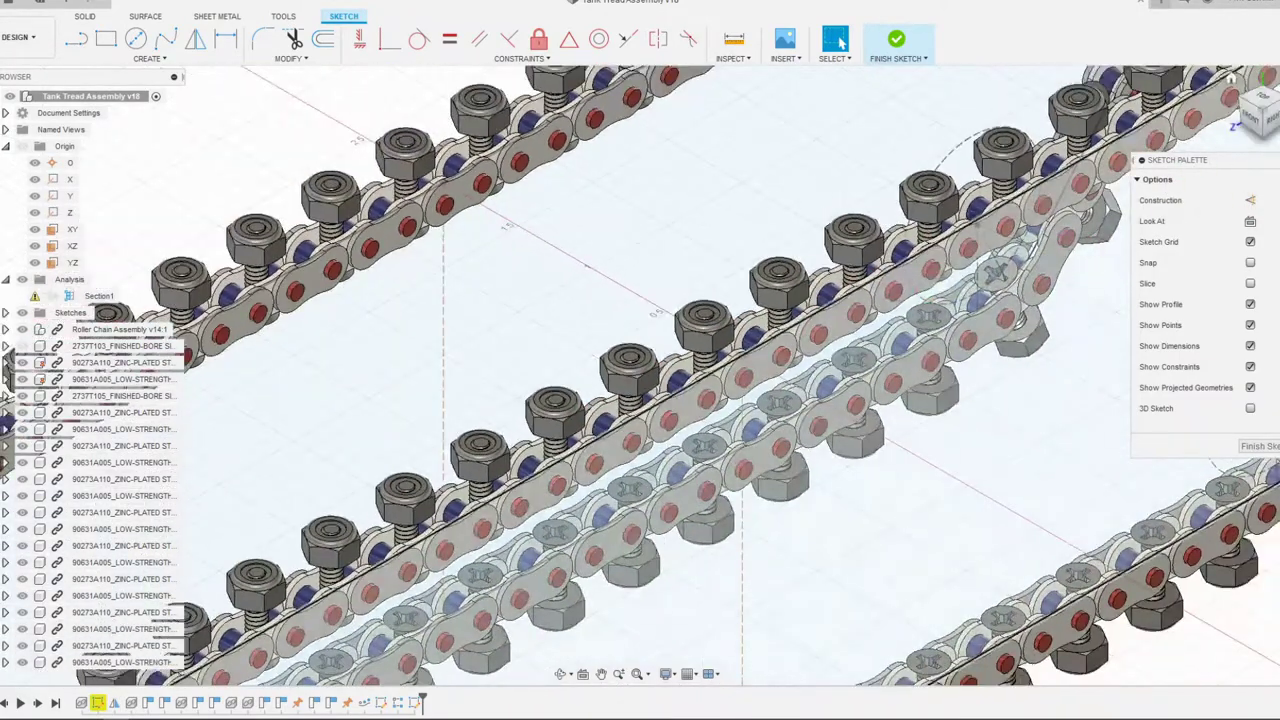
scroll(950, 322, "down", 2)
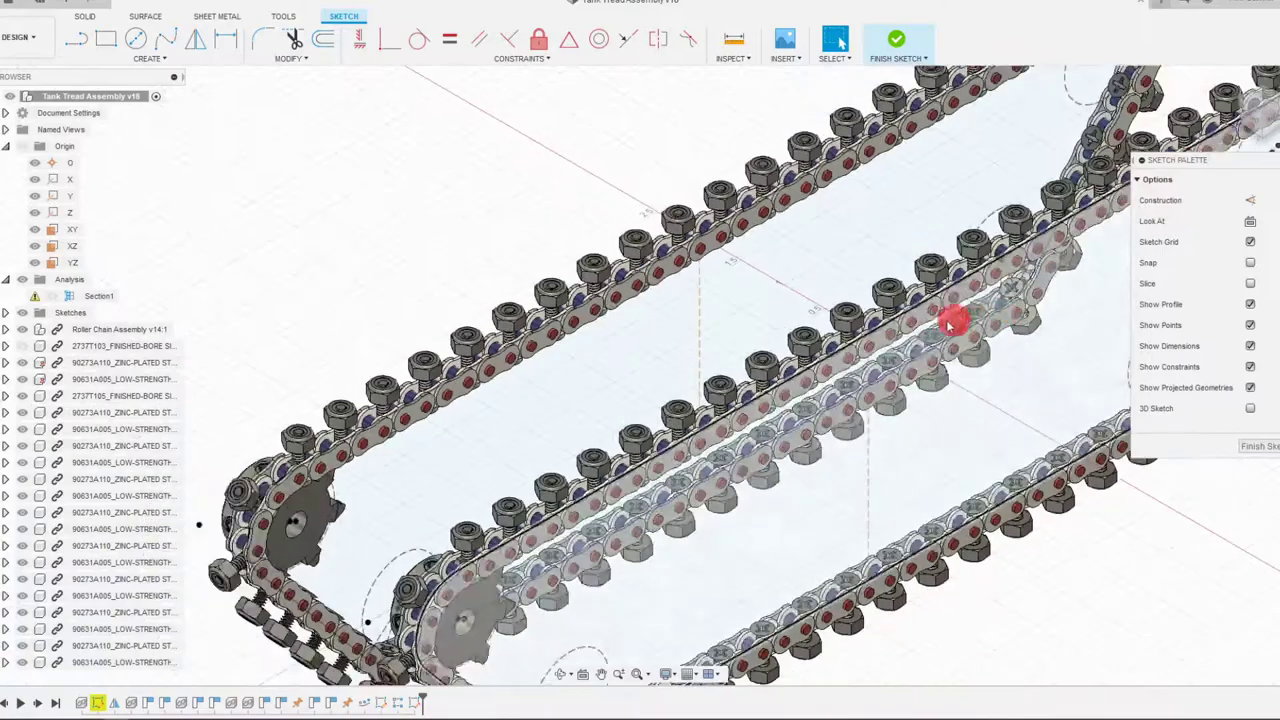
left_click(1250, 105)
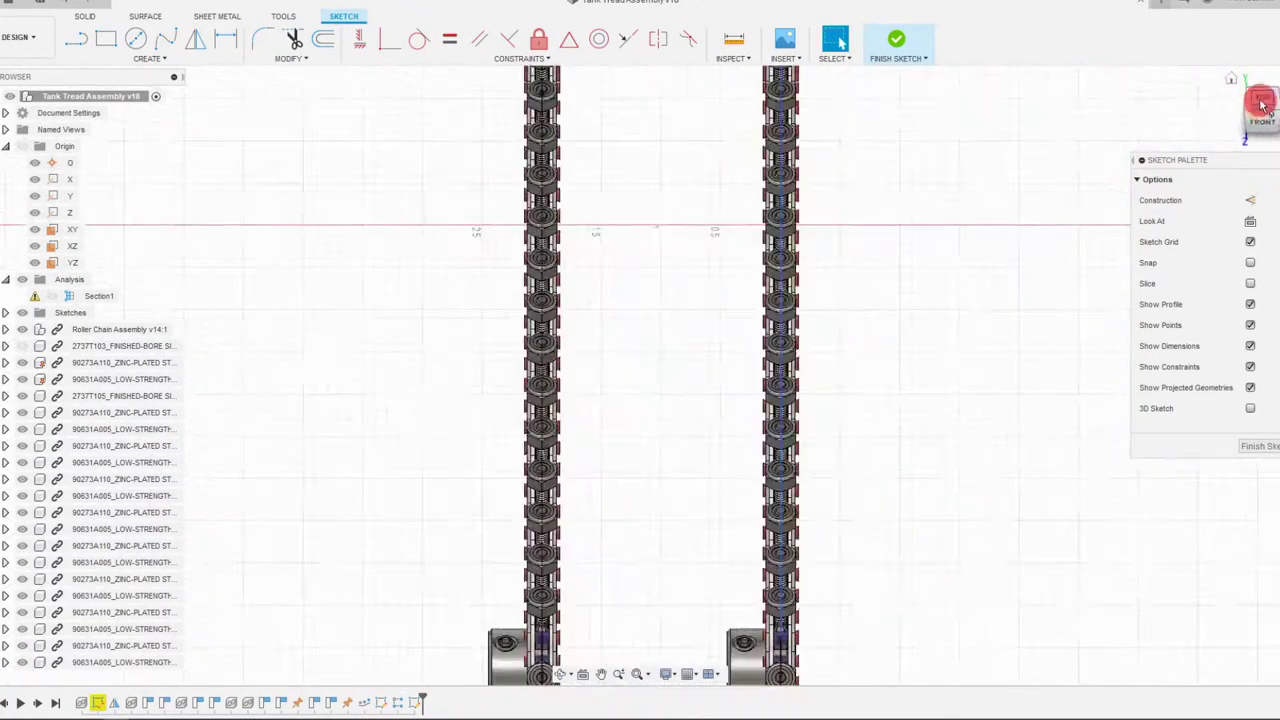
scroll(731, 281, "up", 2)
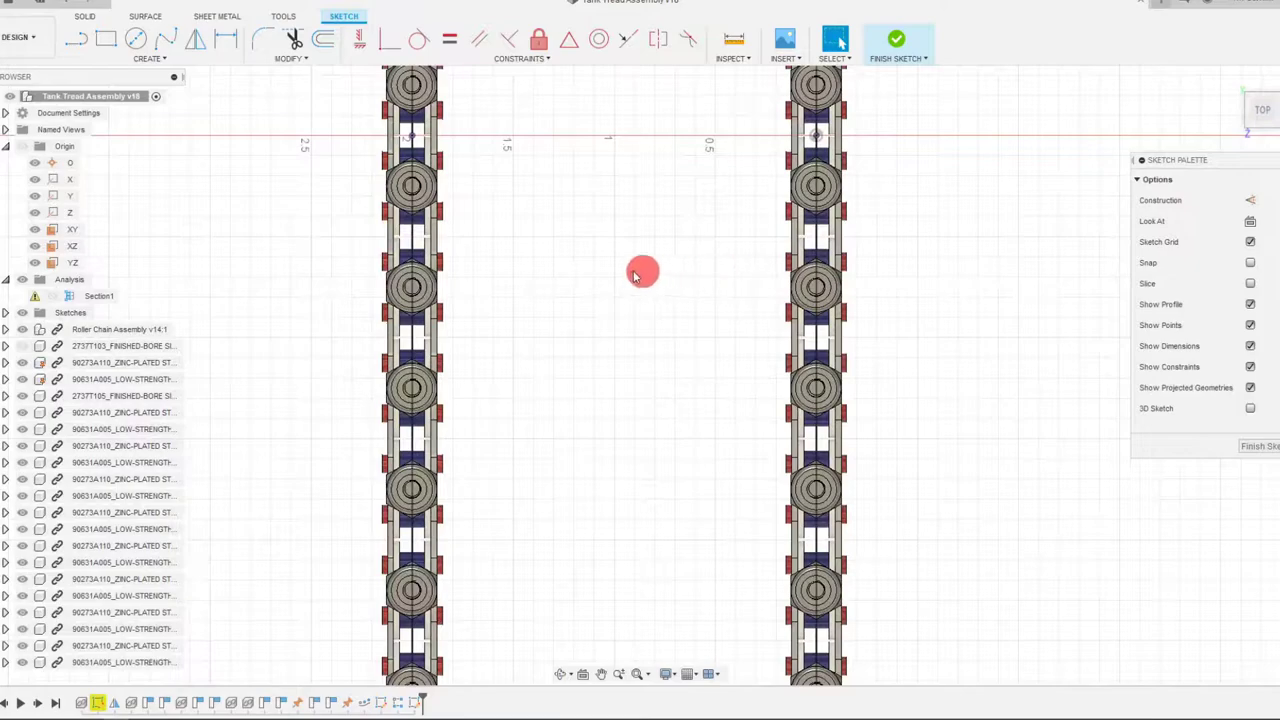
scroll(627, 274, "up", 2)
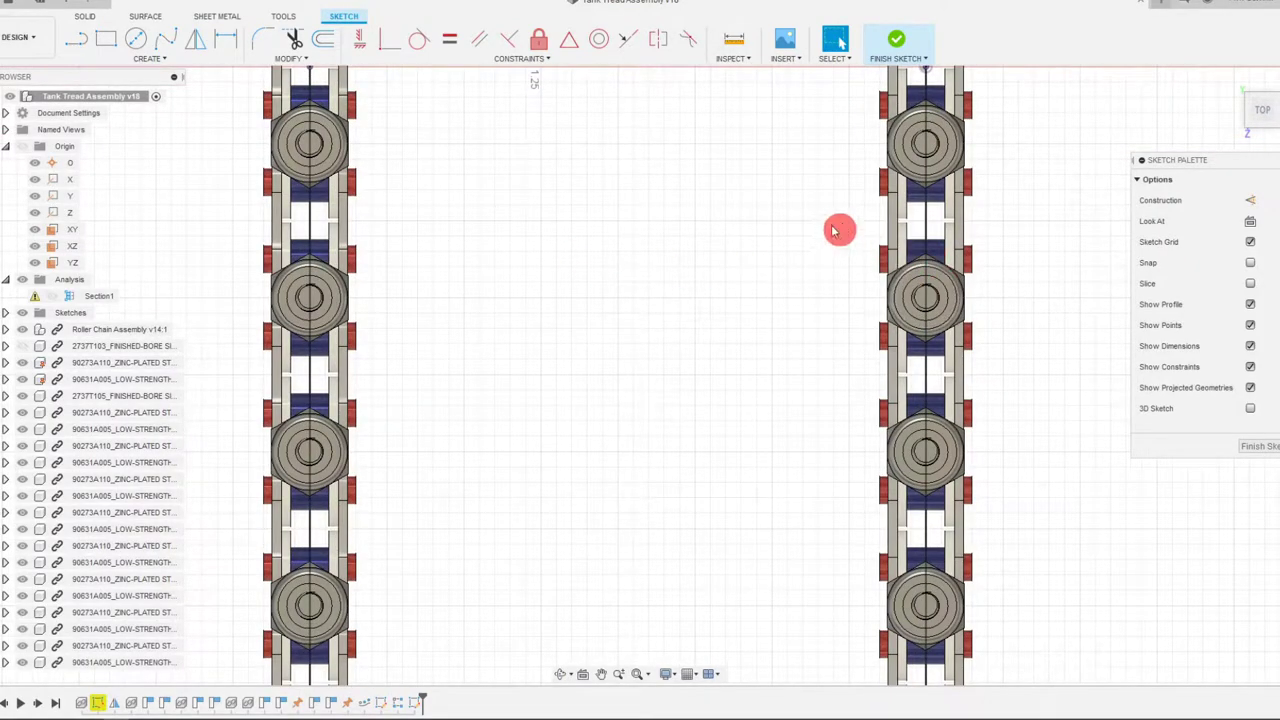
Step: Draw a centre-point rectangle about 2.396 in by 0.261 in spanning both tread chains
left_click(104, 40)
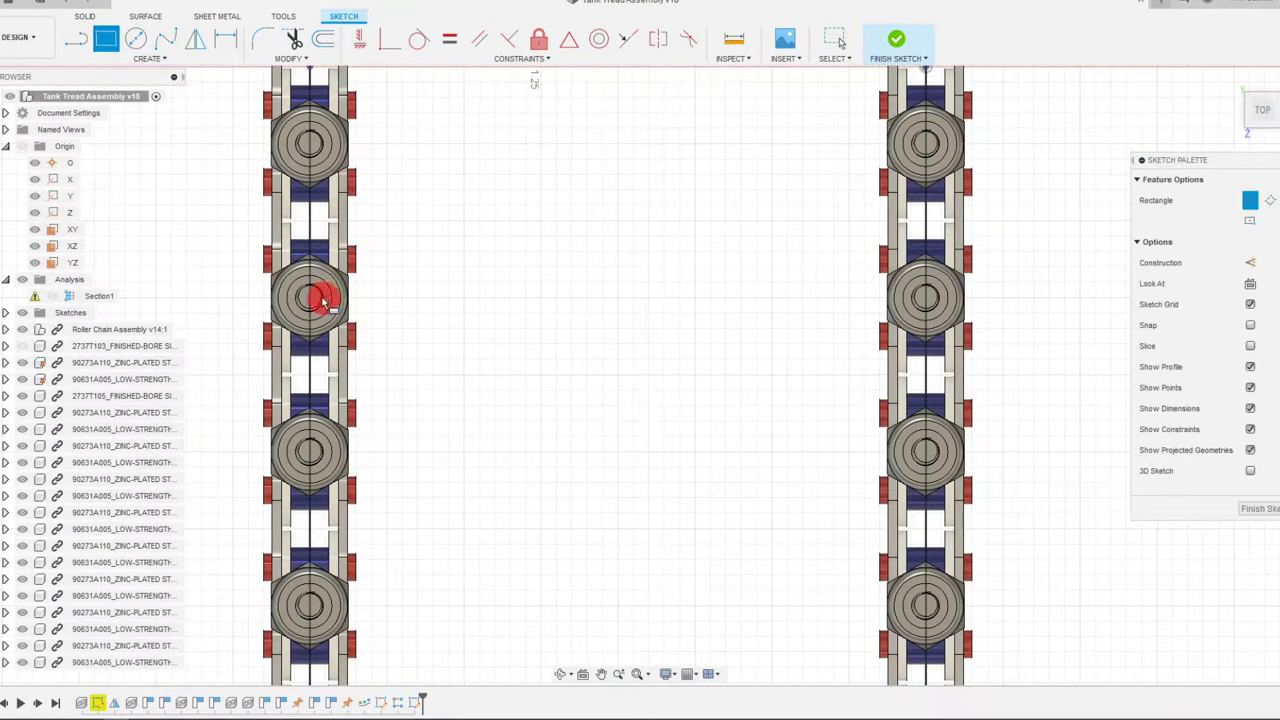
left_click(140, 57)
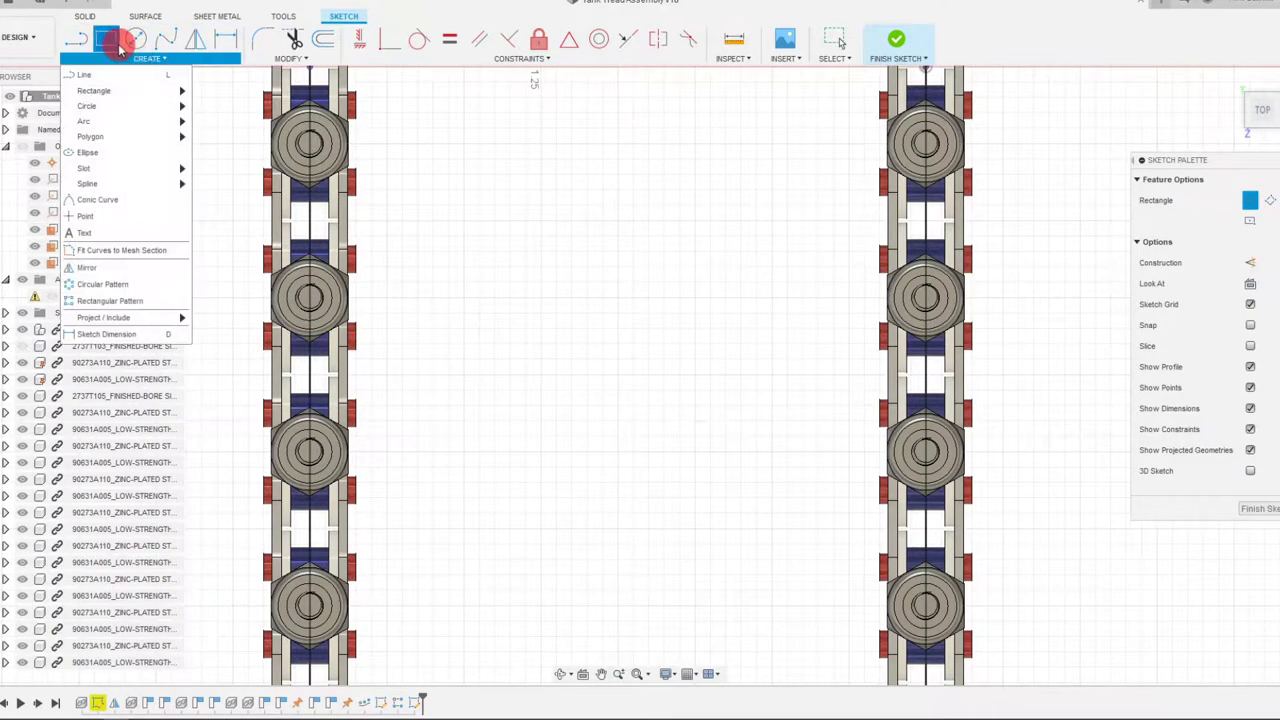
mouse_move(134, 93)
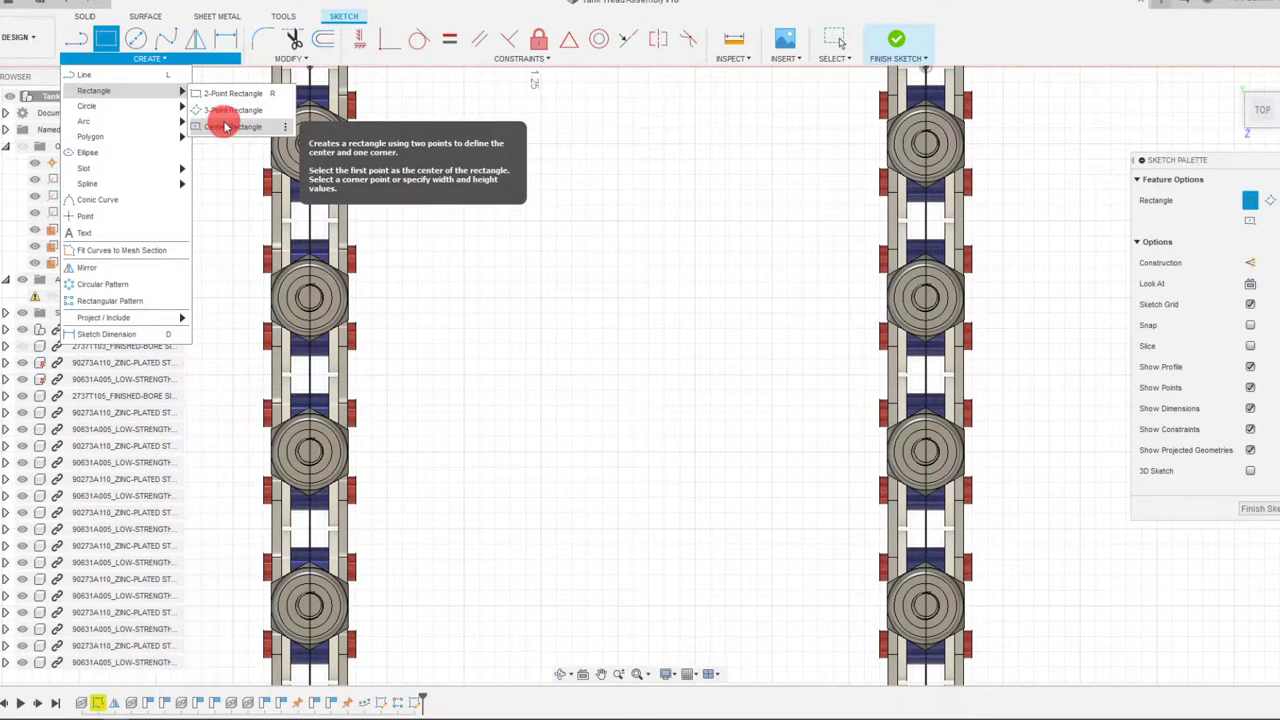
left_click(226, 127)
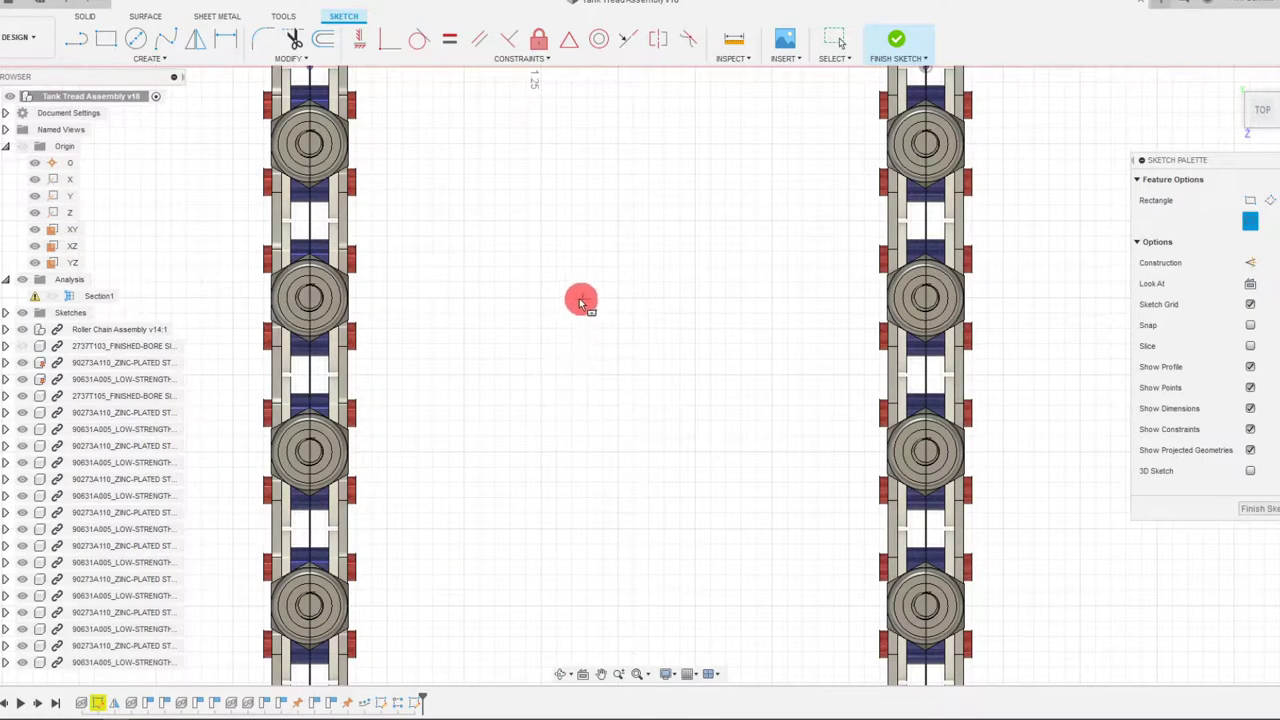
left_click(617, 297)
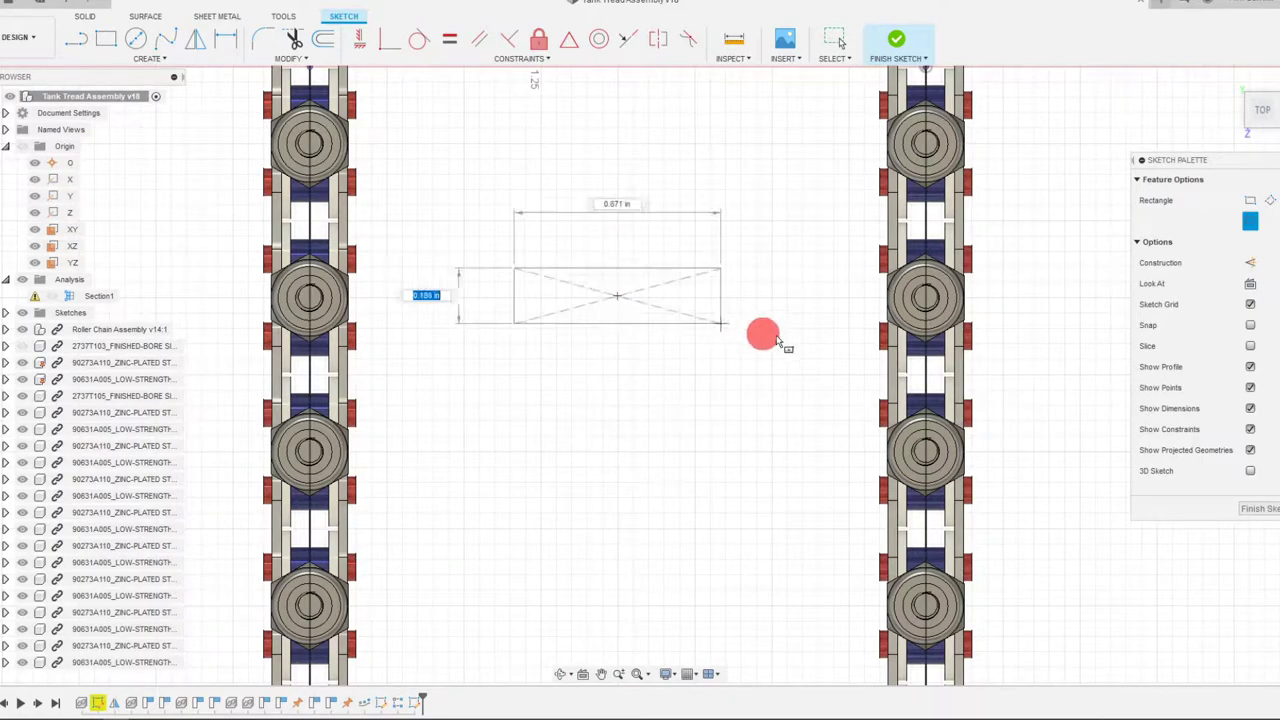
left_click(987, 336)
key("Escape")
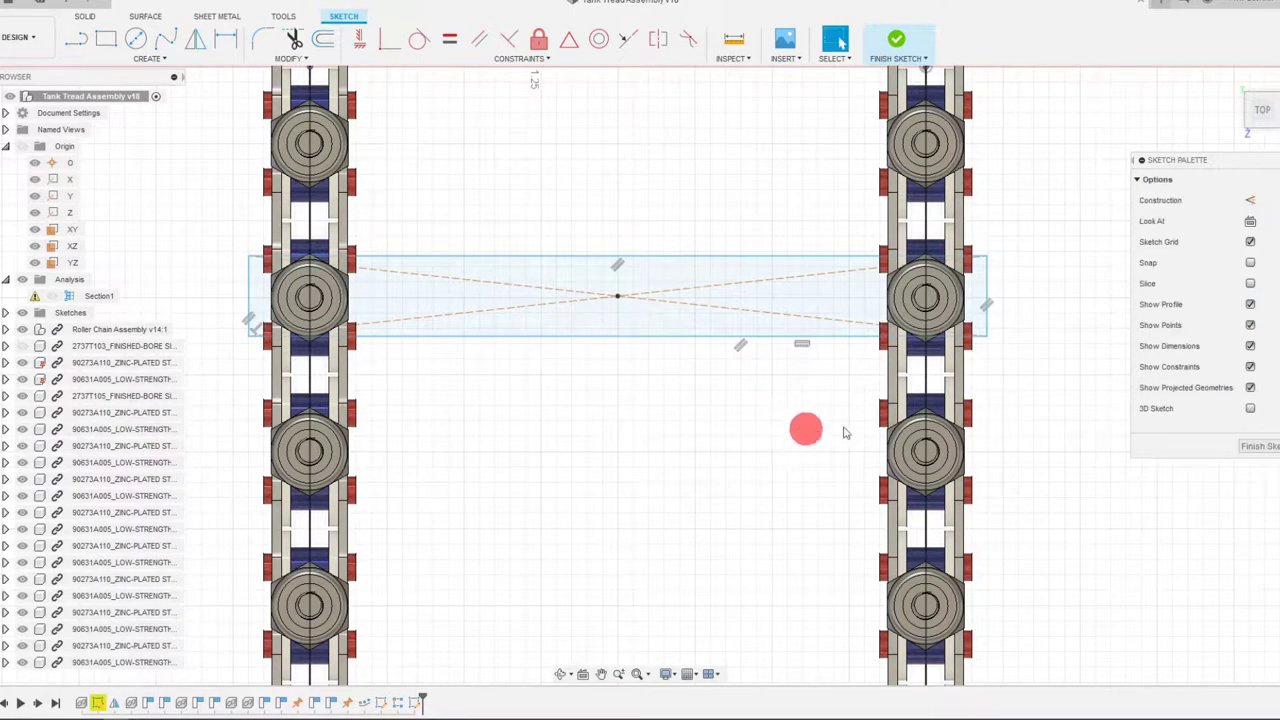
left_click(563, 673)
left_click_drag(615, 611, 586, 463)
Step: Dimension the rectangle's short side to a 0.20 in width
scroll(729, 491, "up", 3)
key("Escape")
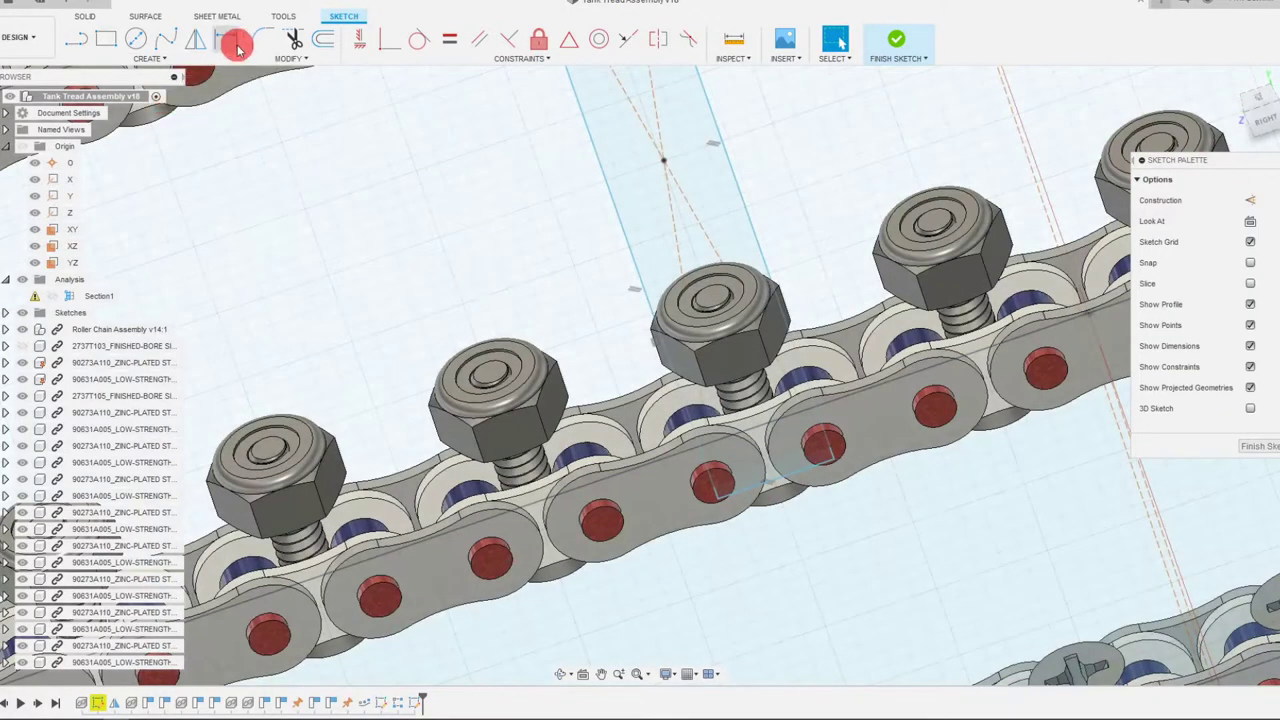
left_click(226, 38)
left_click(763, 486)
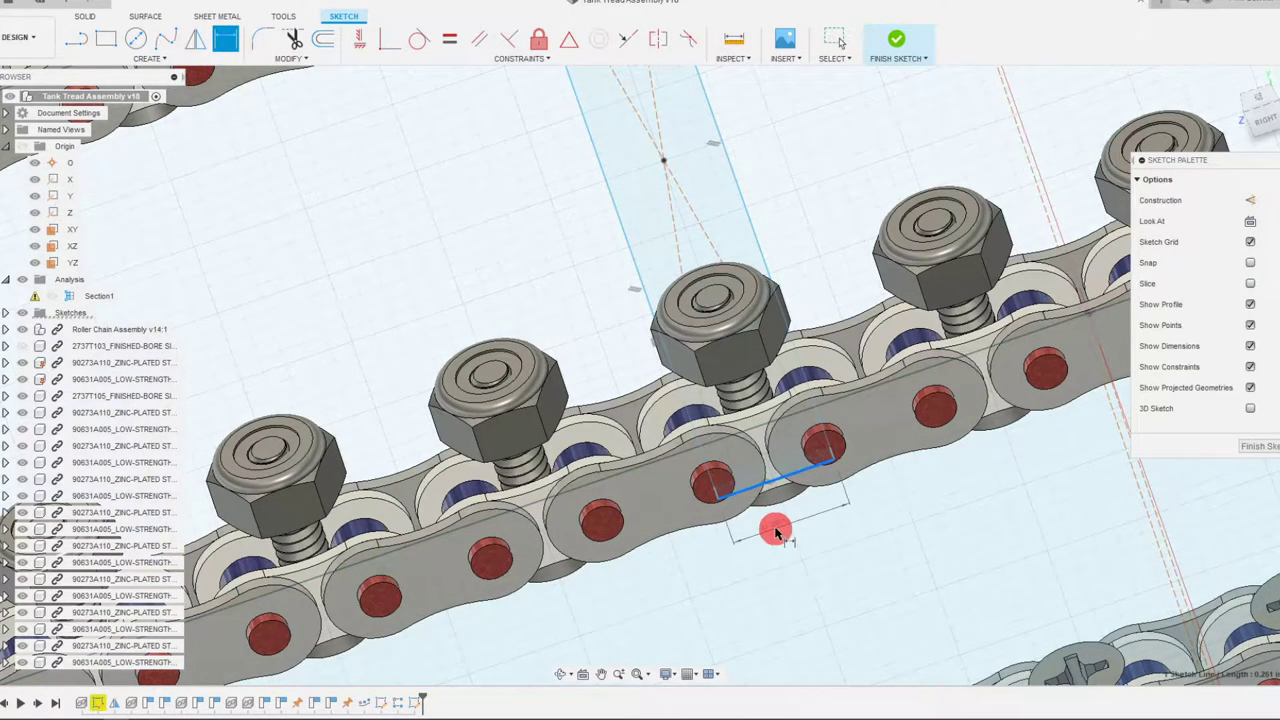
left_click(951, 533)
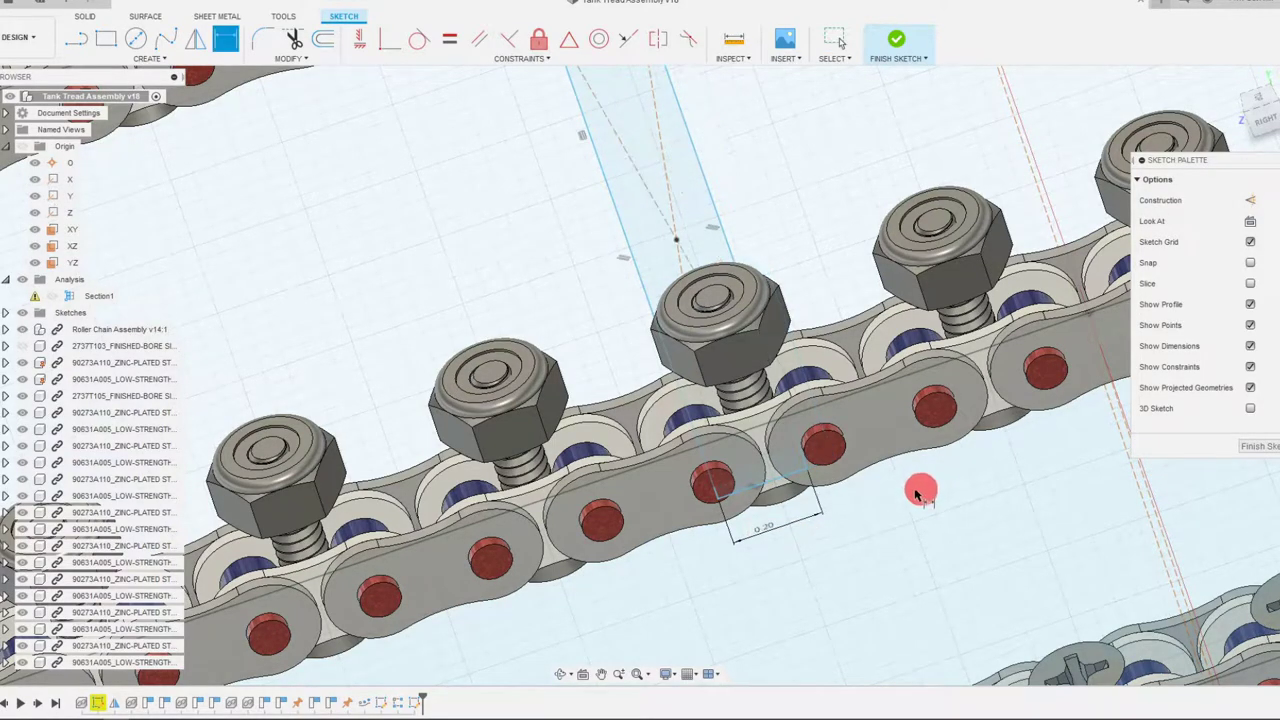
key("Return")
left_click(776, 482)
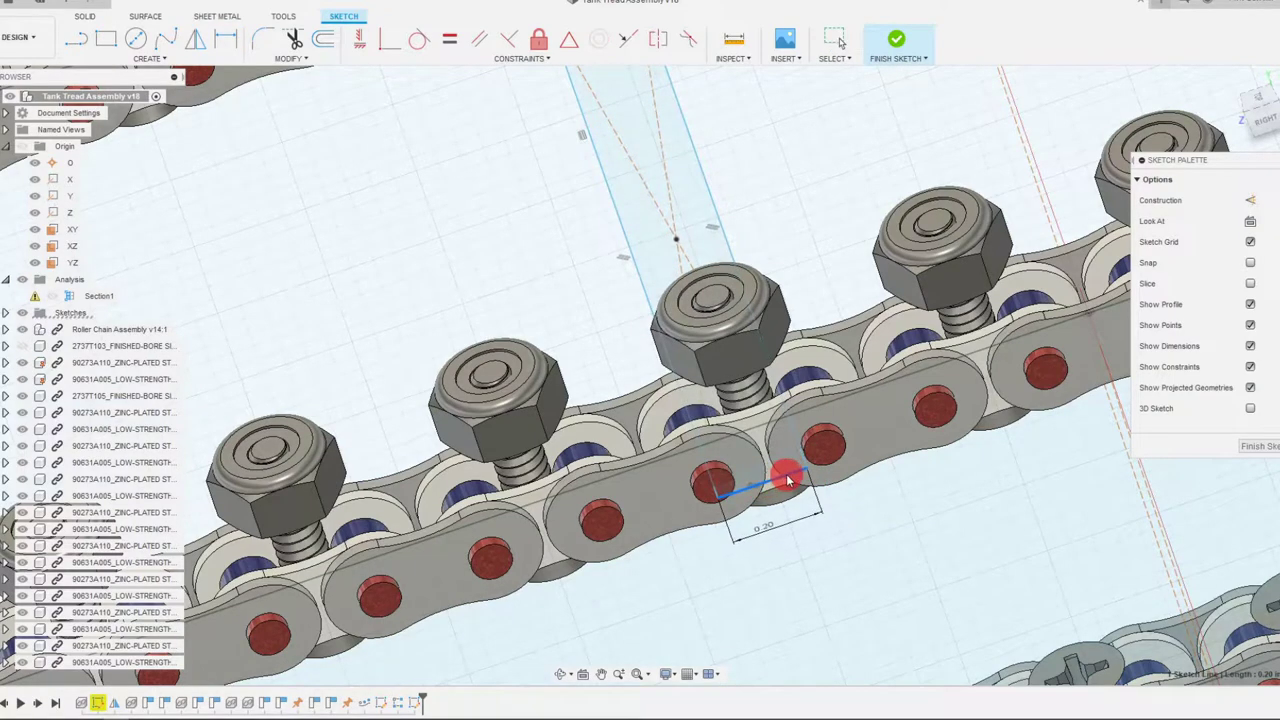
Step: Shift the thin sketch rectangle right so it lines up with a roller
left_click(634, 258)
left_click(731, 217)
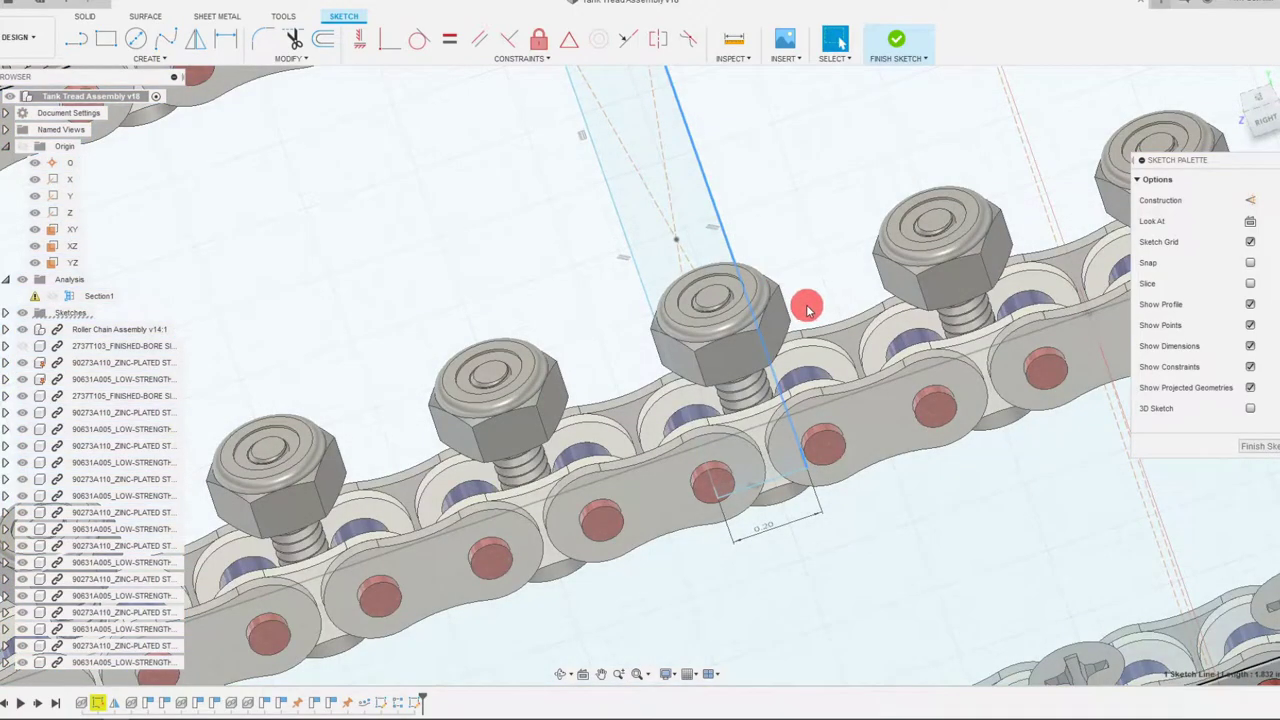
left_click_drag(1232, 118, 1262, 112)
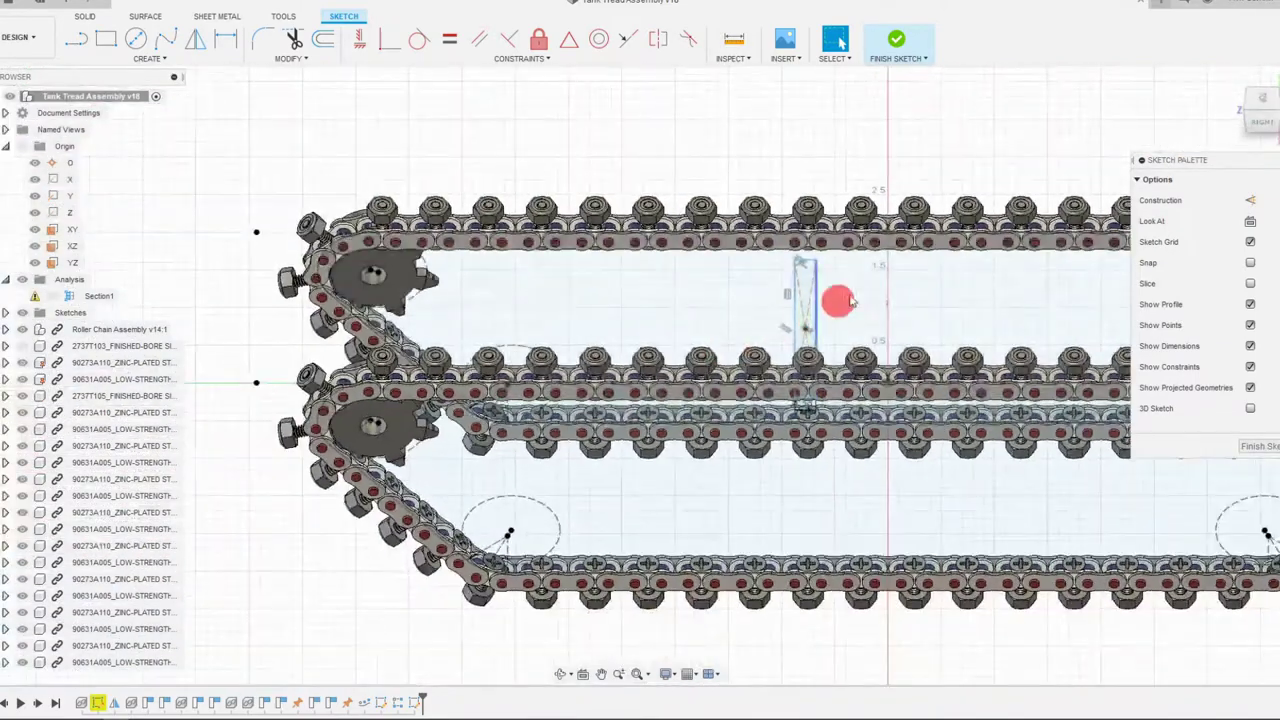
scroll(800, 310, "up", 3)
left_click(784, 317)
left_click_drag(797, 330, 818, 332)
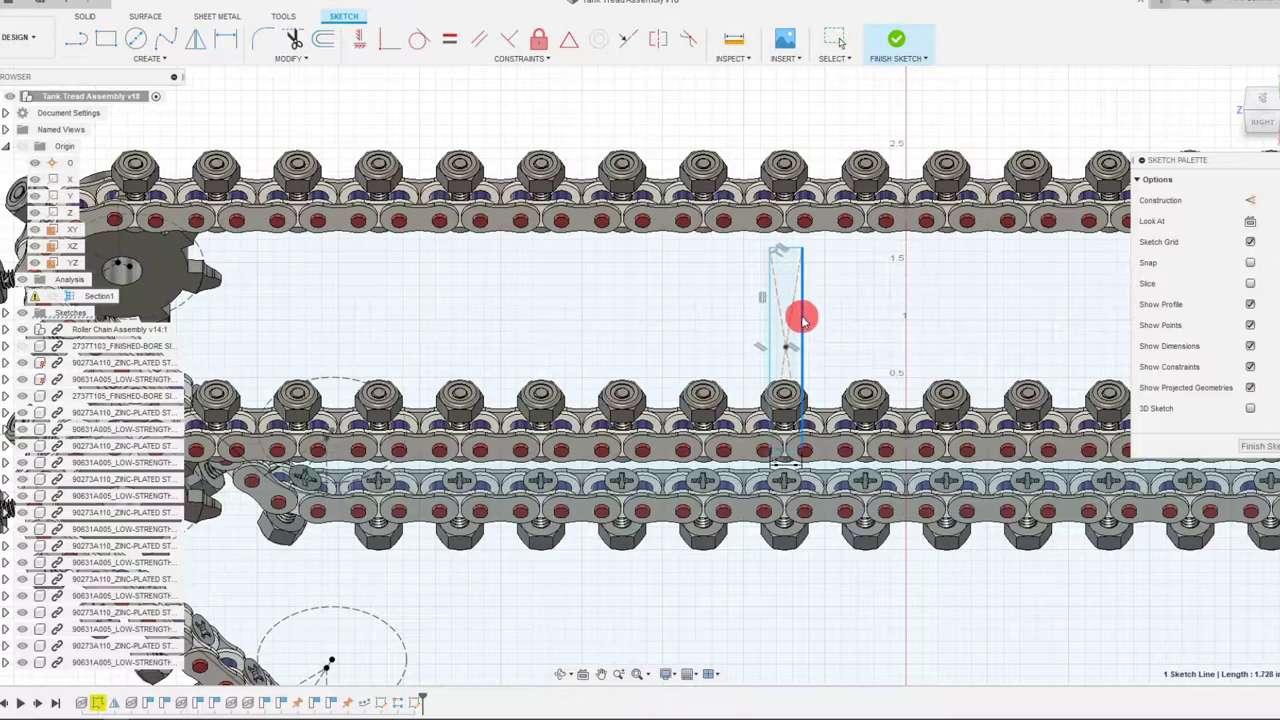
left_click(1257, 108)
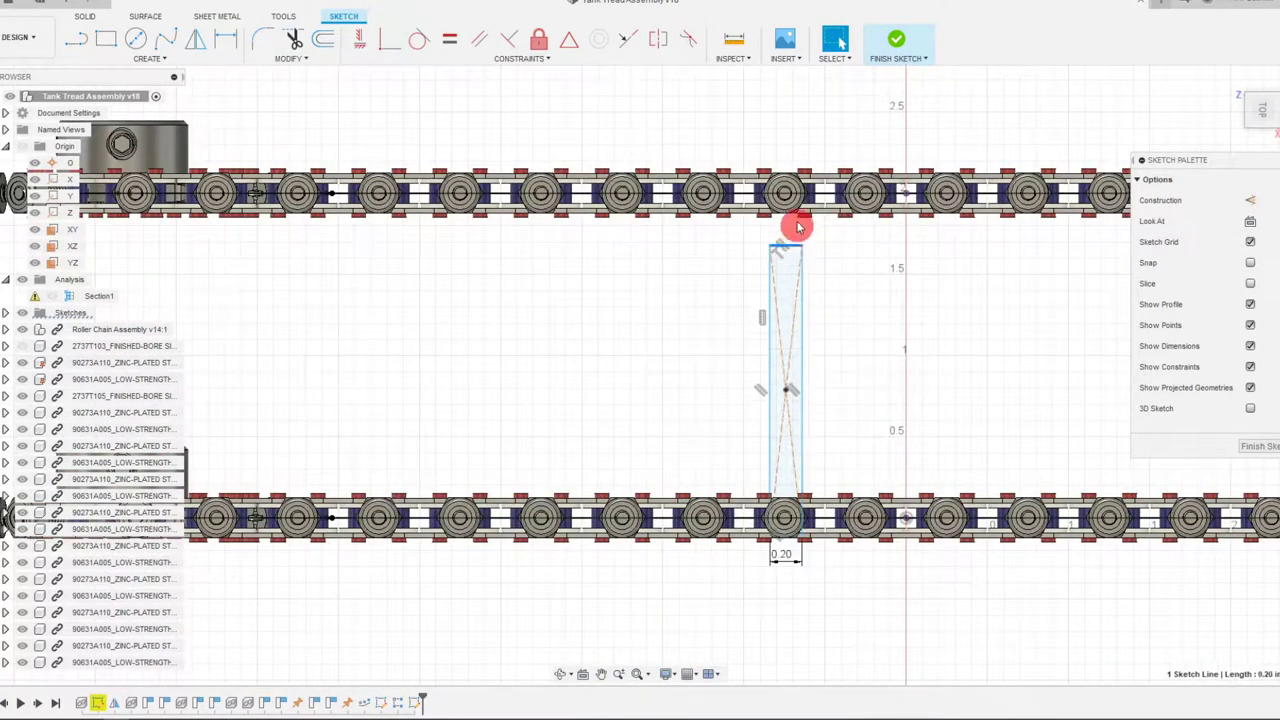
scroll(808, 400, "up", 3)
scroll(812, 475, "up", 3)
scroll(800, 475, "down", 4)
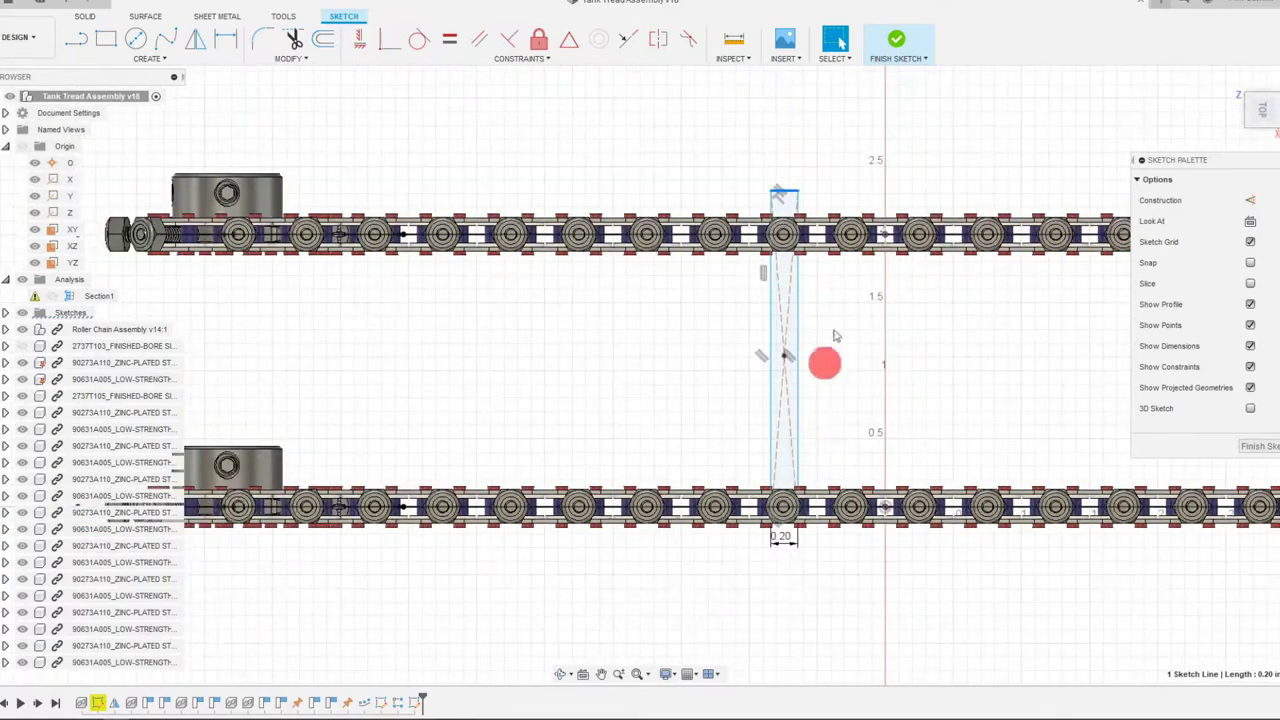
Step: Set the rectangle's height dimension to 2.25 in and align its edges with the rollers
left_click(218, 42)
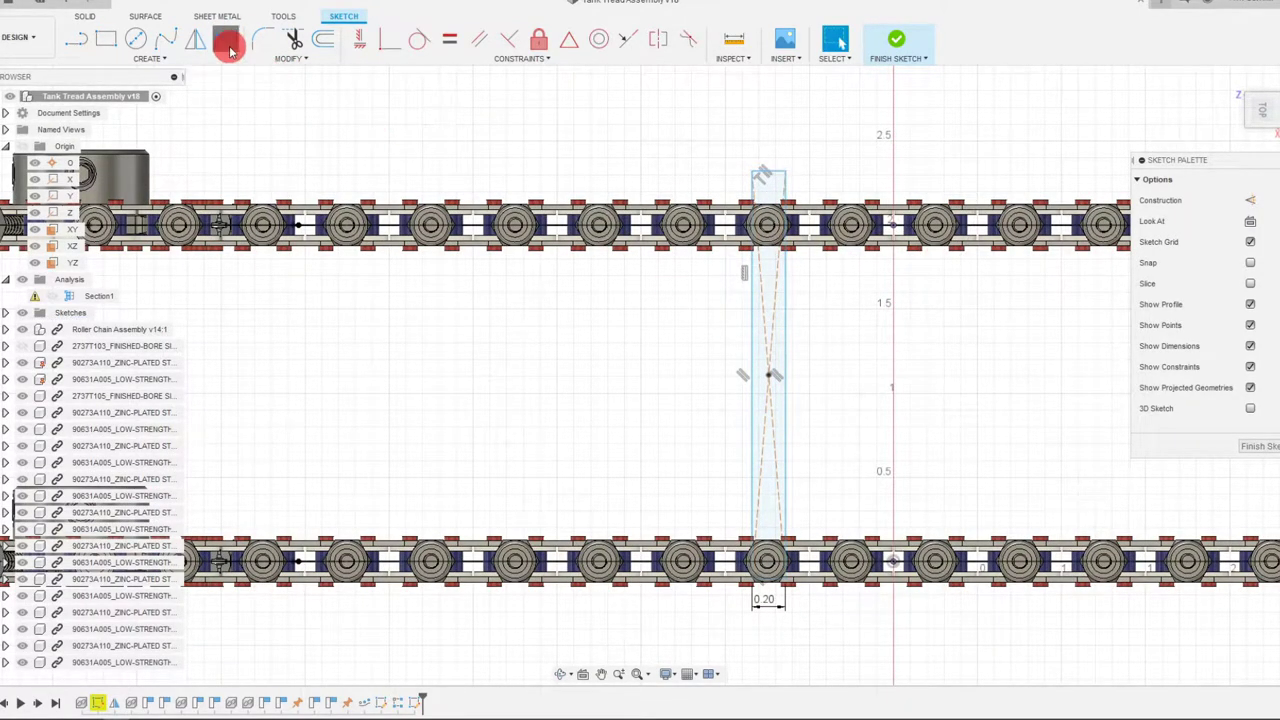
left_click(815, 371)
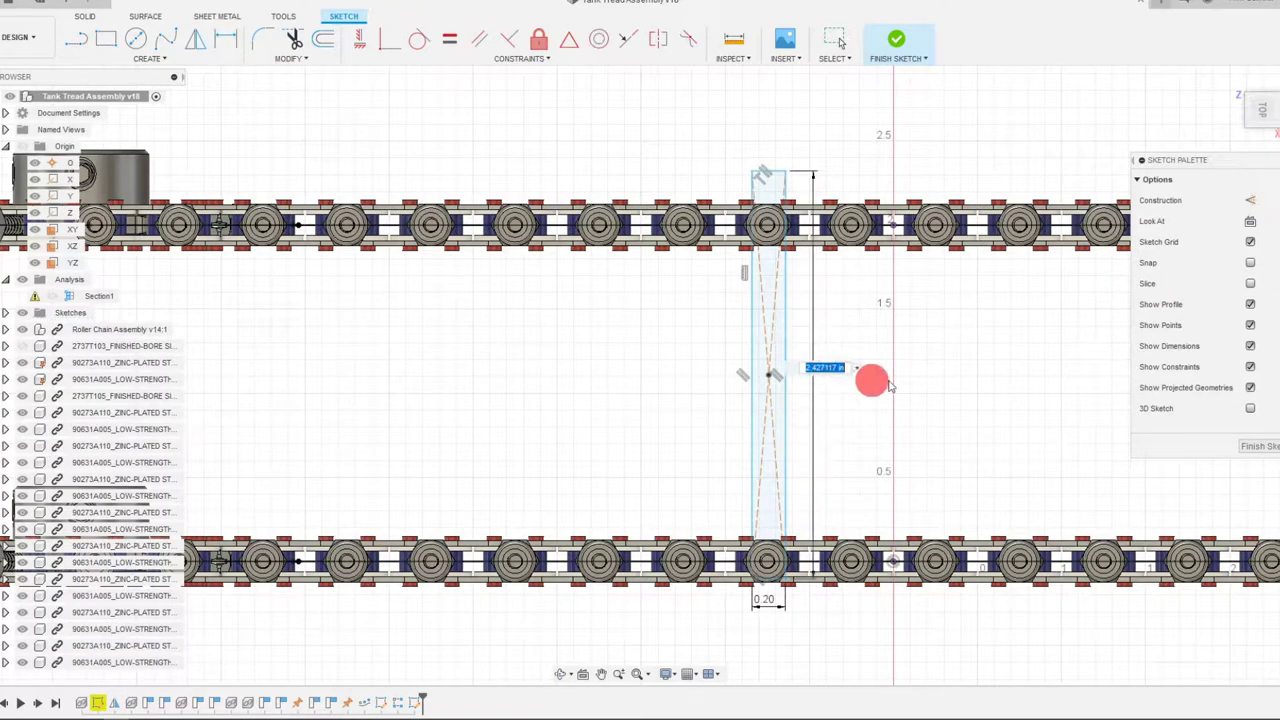
key("Return")
key("Escape")
scroll(771, 394, "up", 1)
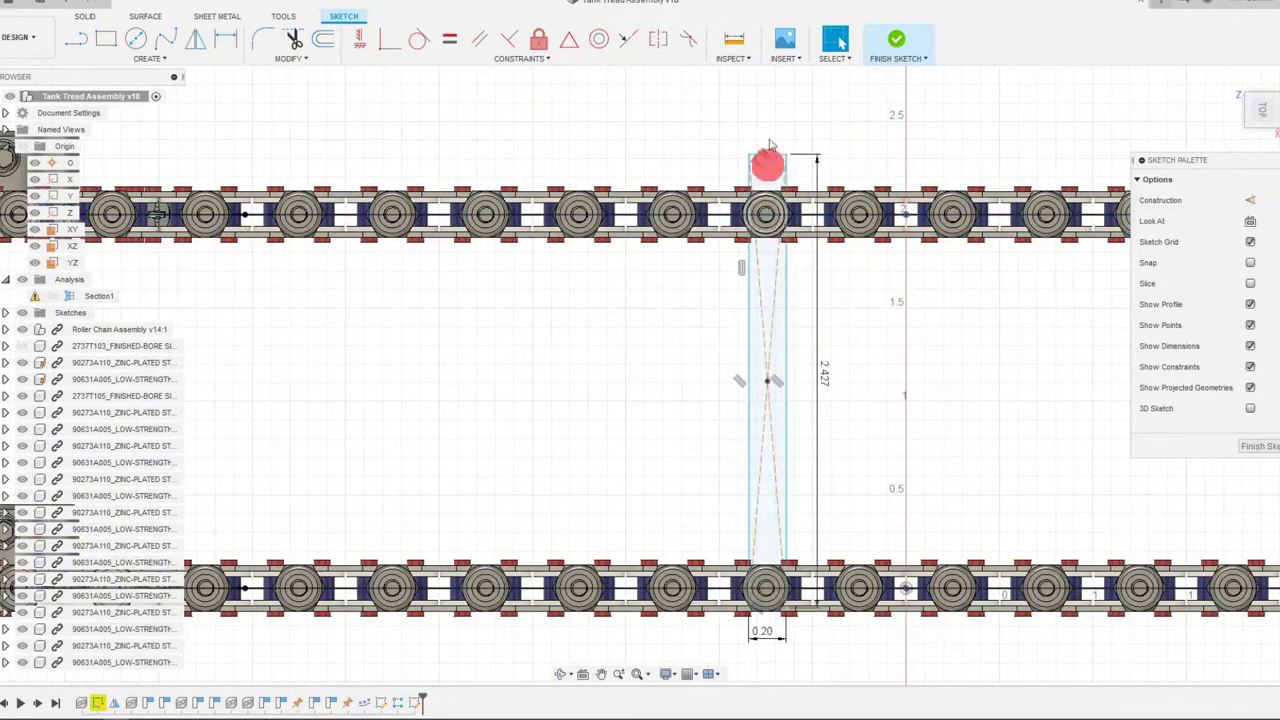
double_click(821, 177)
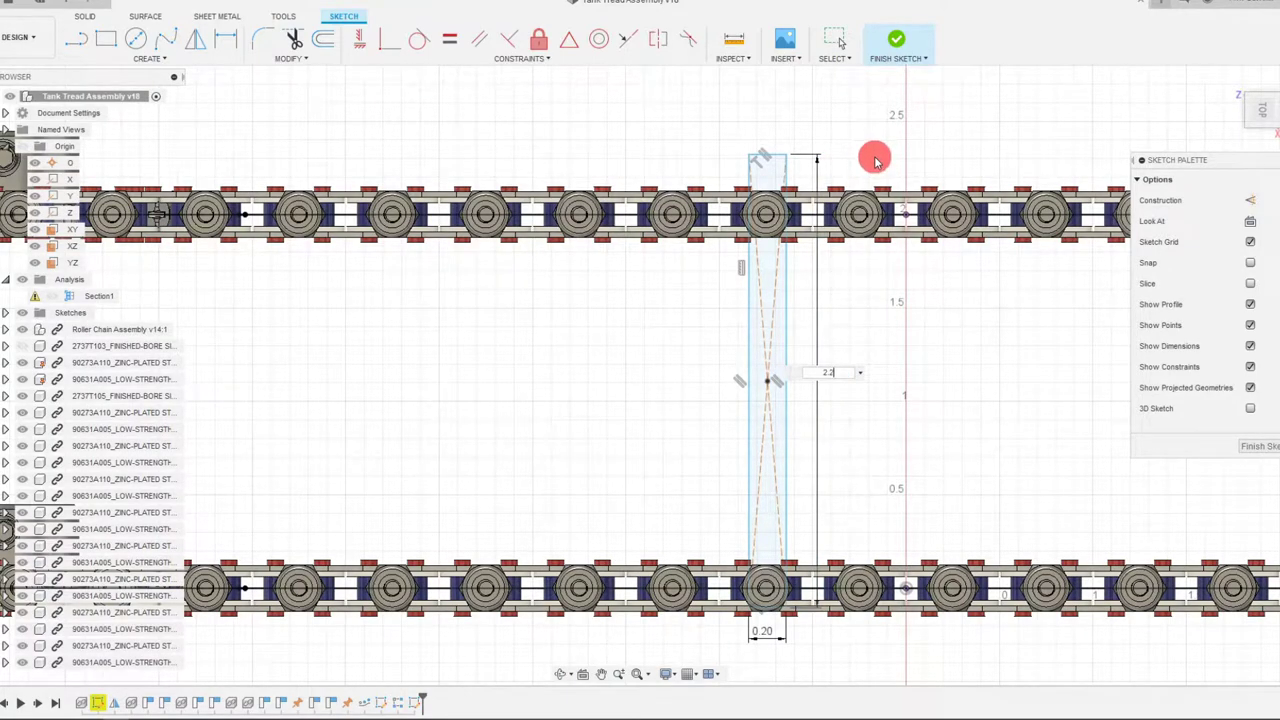
key("Return")
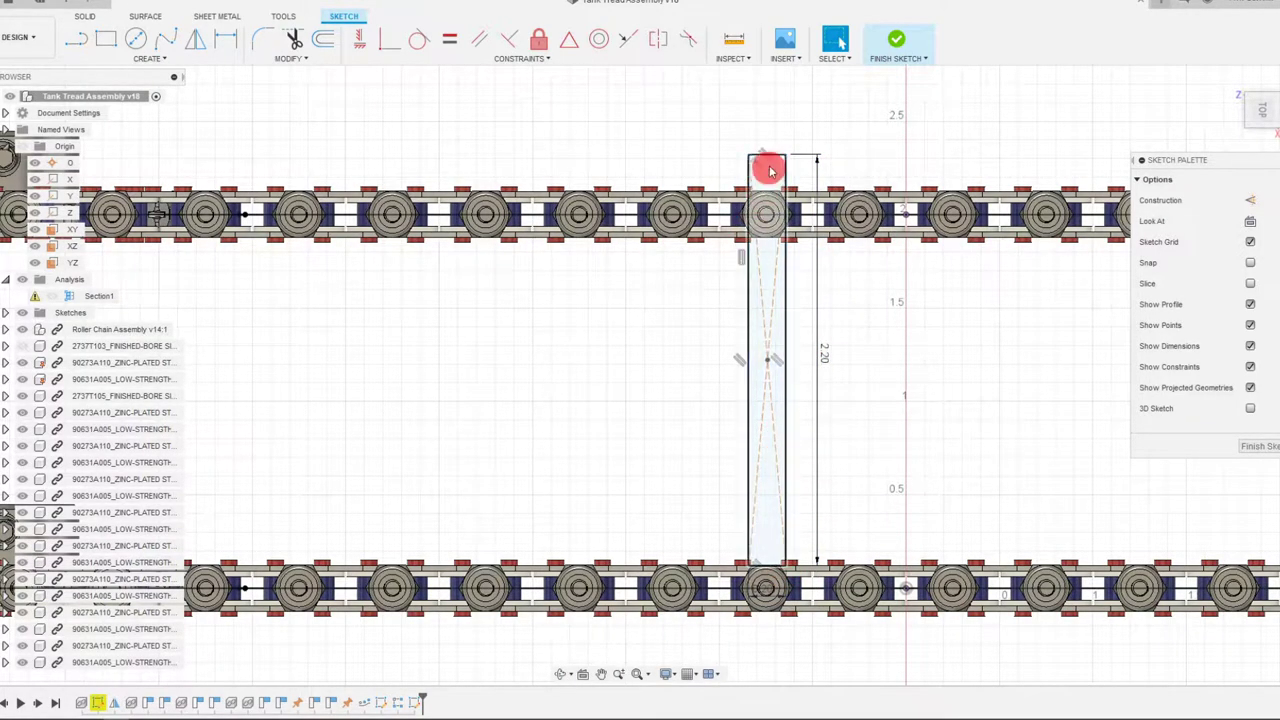
left_click_drag(777, 157, 772, 200)
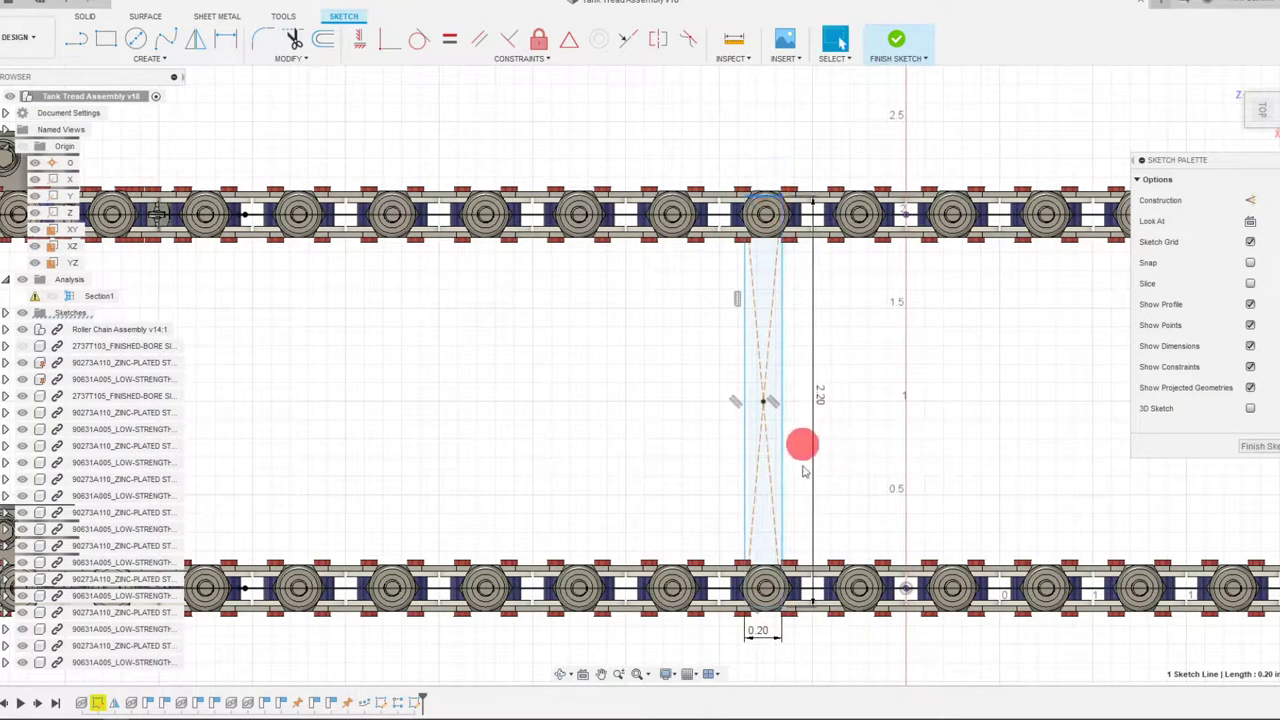
double_click(820, 395)
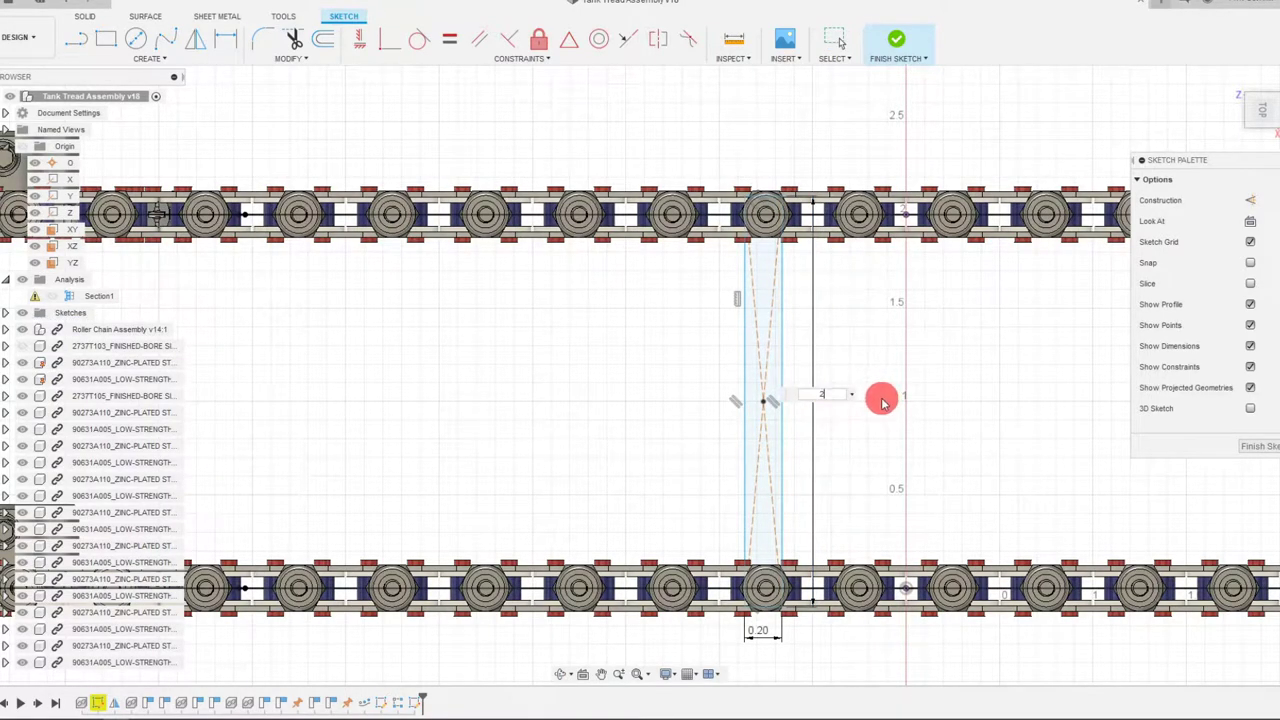
key("Return")
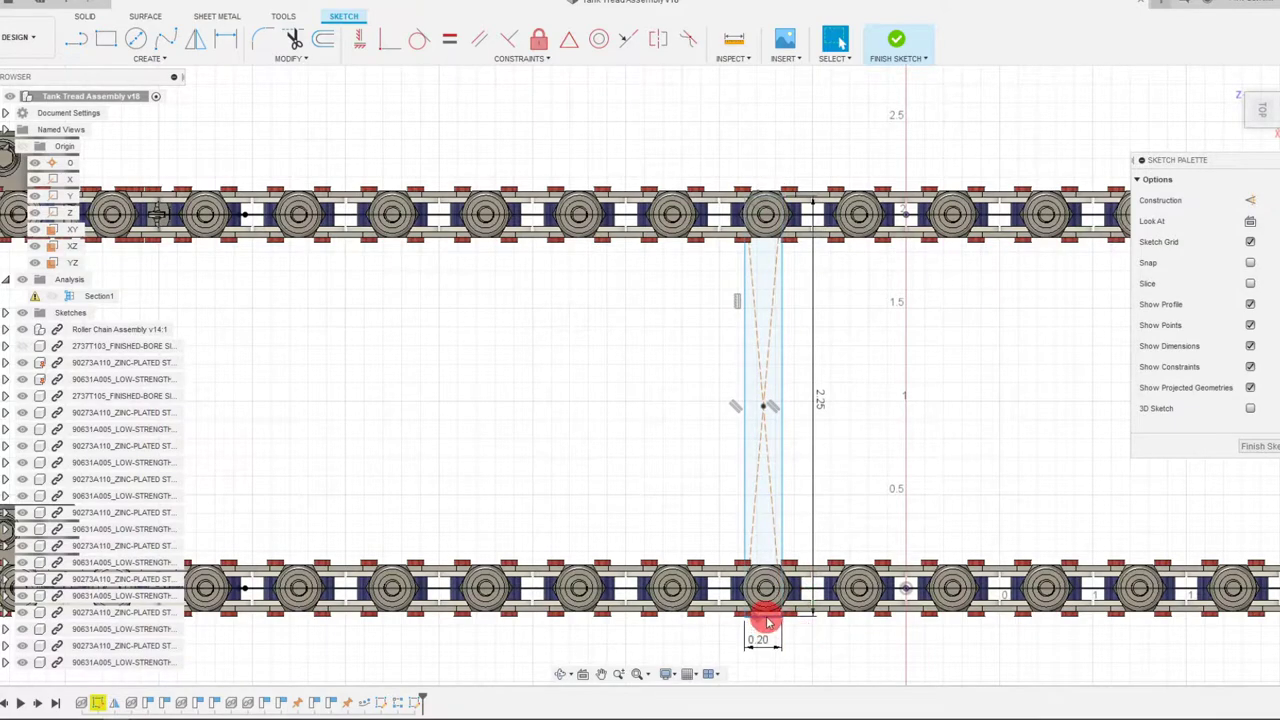
mouse_move(767, 622)
left_mouse_down()
mouse_move(771, 582)
mouse_move(770, 617)
left_mouse_up()
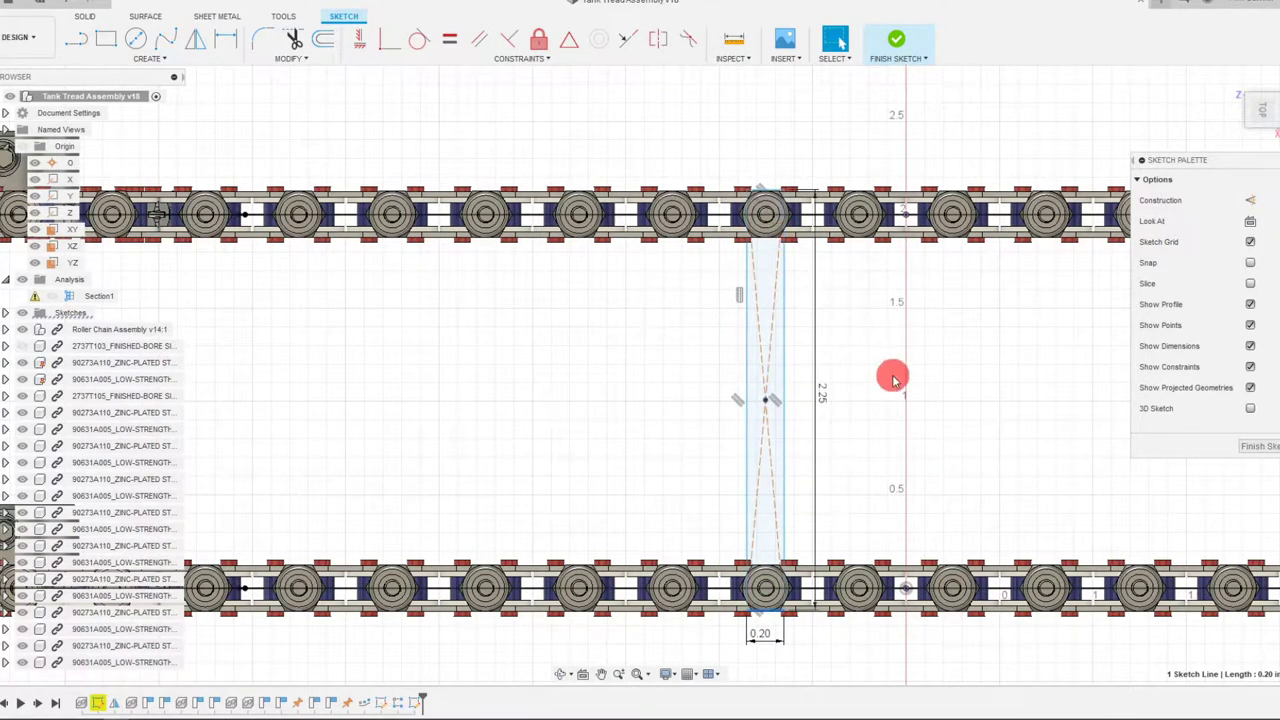
scroll(791, 217, "up", 5)
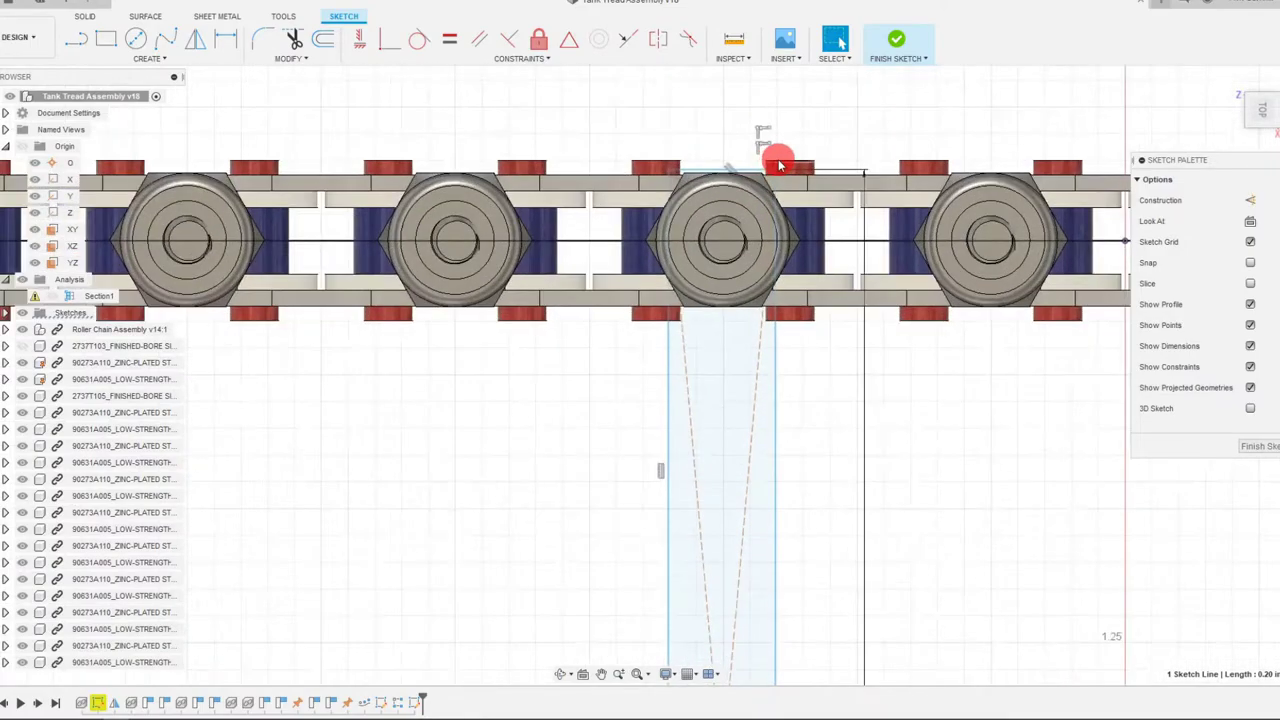
scroll(780, 165, "down", 6)
scroll(785, 490, "up", 3)
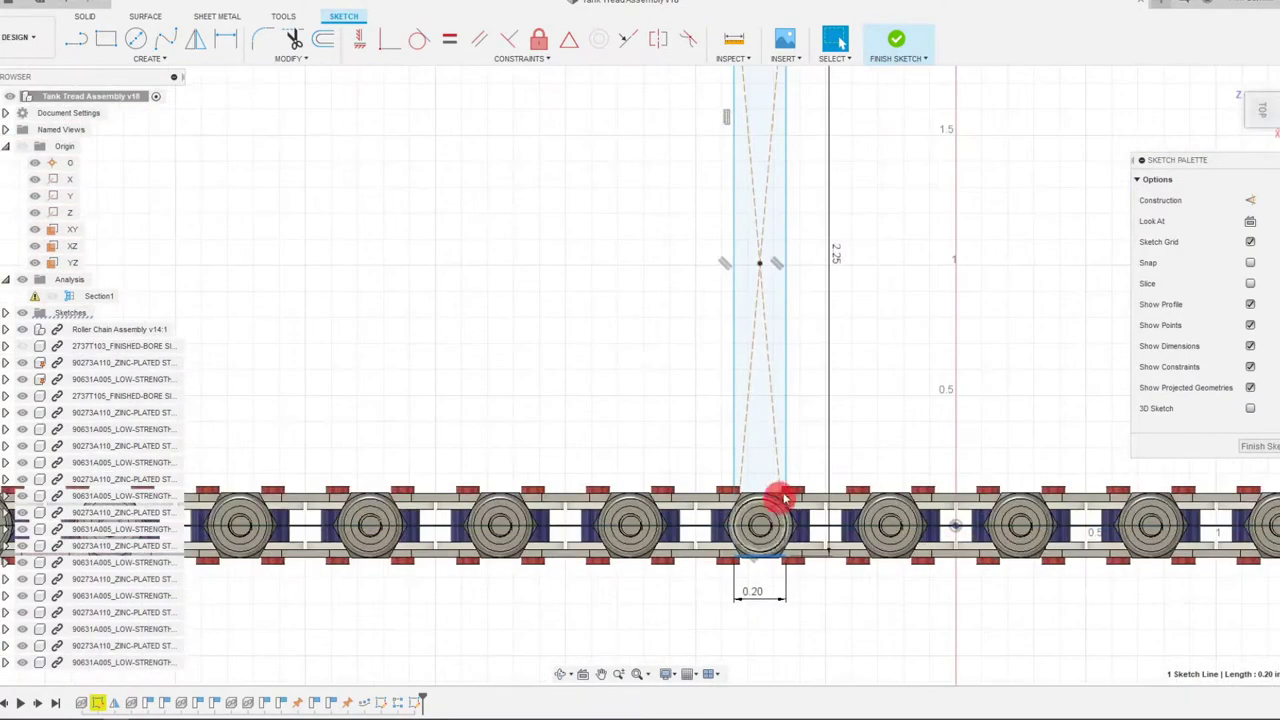
scroll(765, 505, "up", 2)
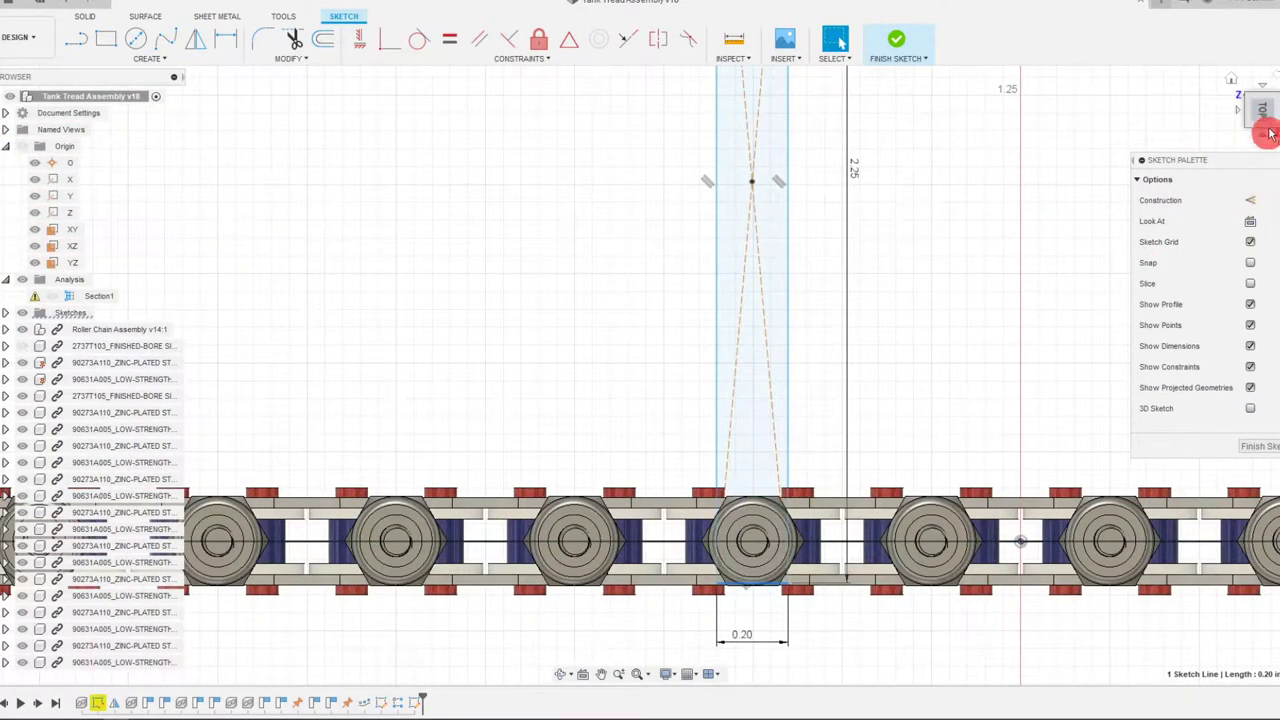
left_click(1266, 128)
scroll(849, 409, "up", 6)
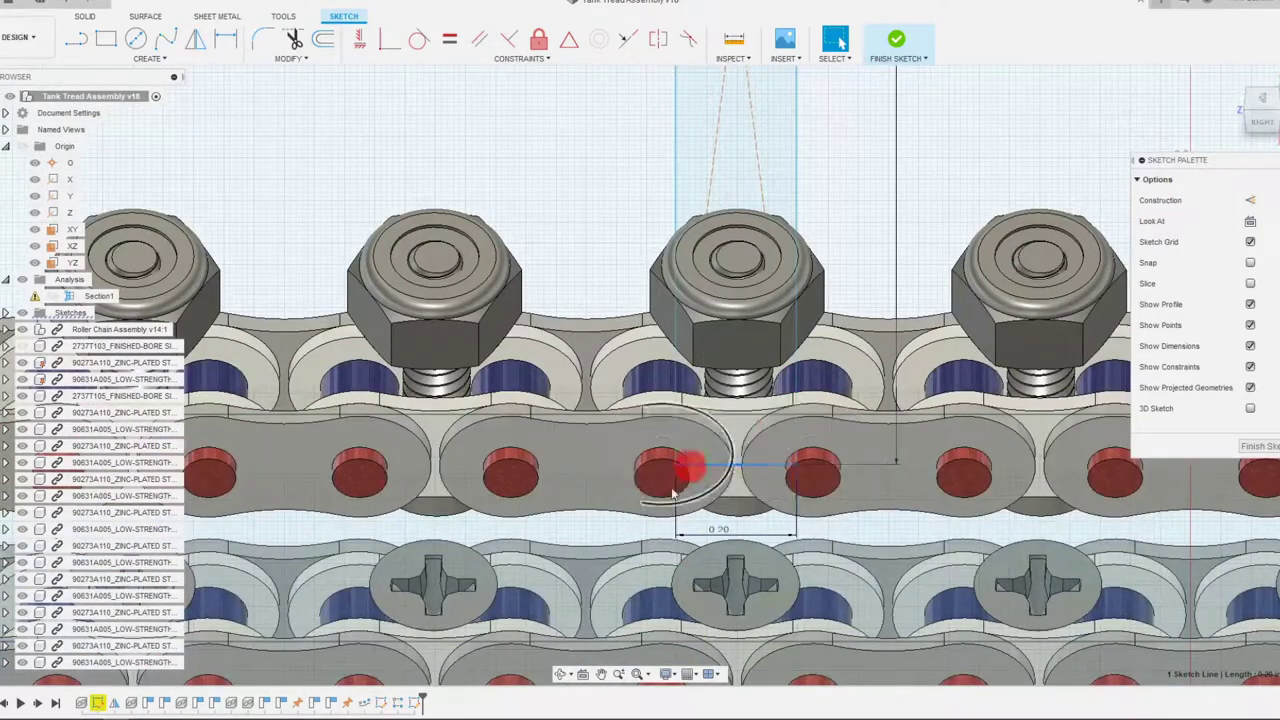
scroll(757, 414, "up", 5)
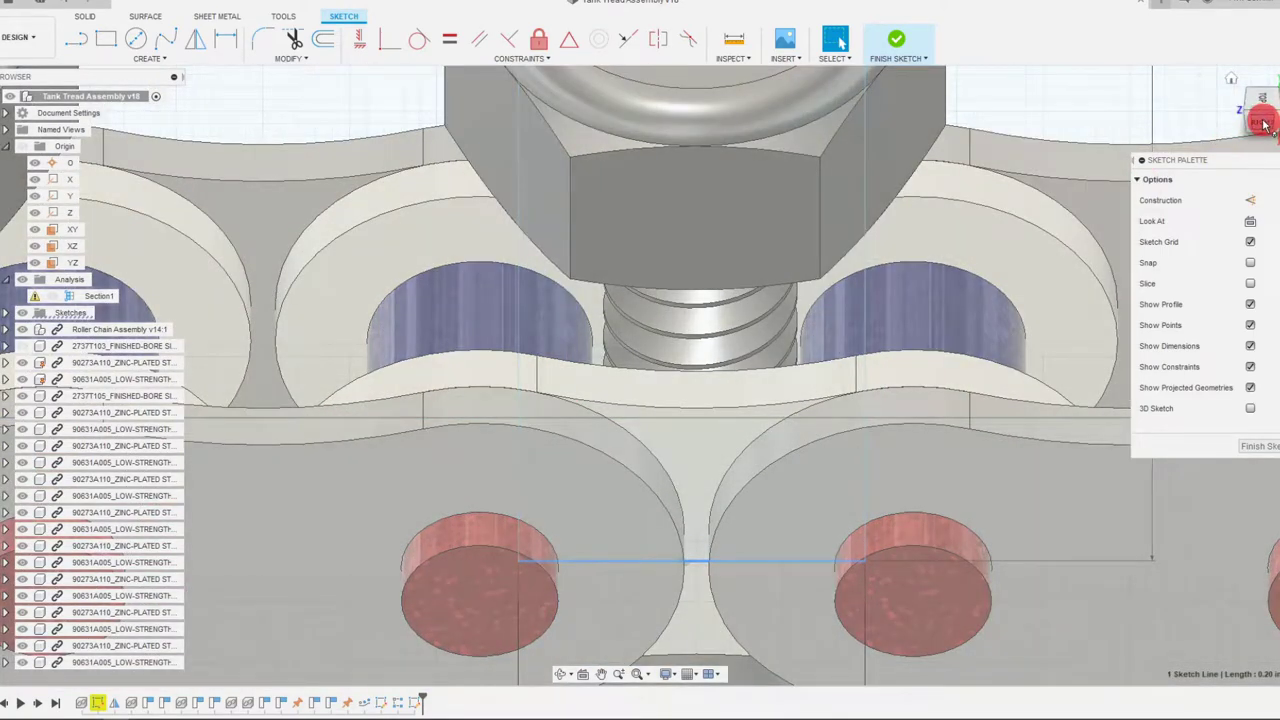
left_click(1263, 122)
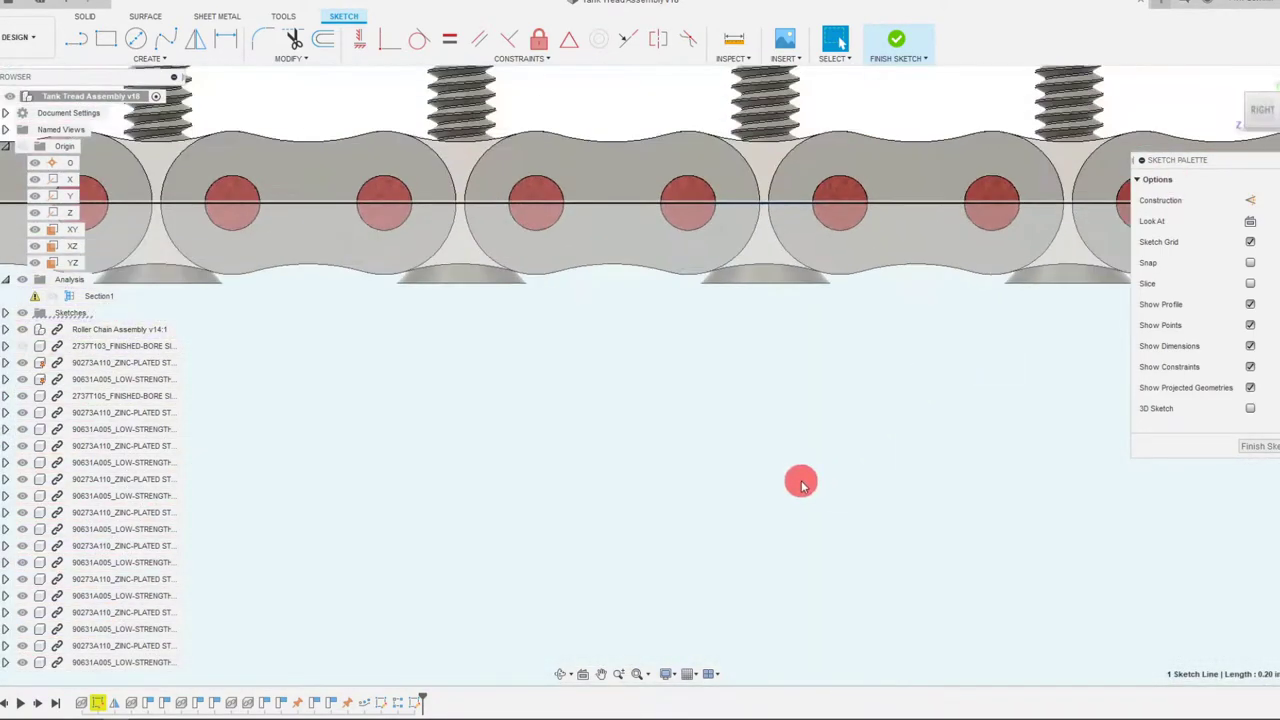
scroll(818, 143, "up", 3)
scroll(789, 163, "up", 2)
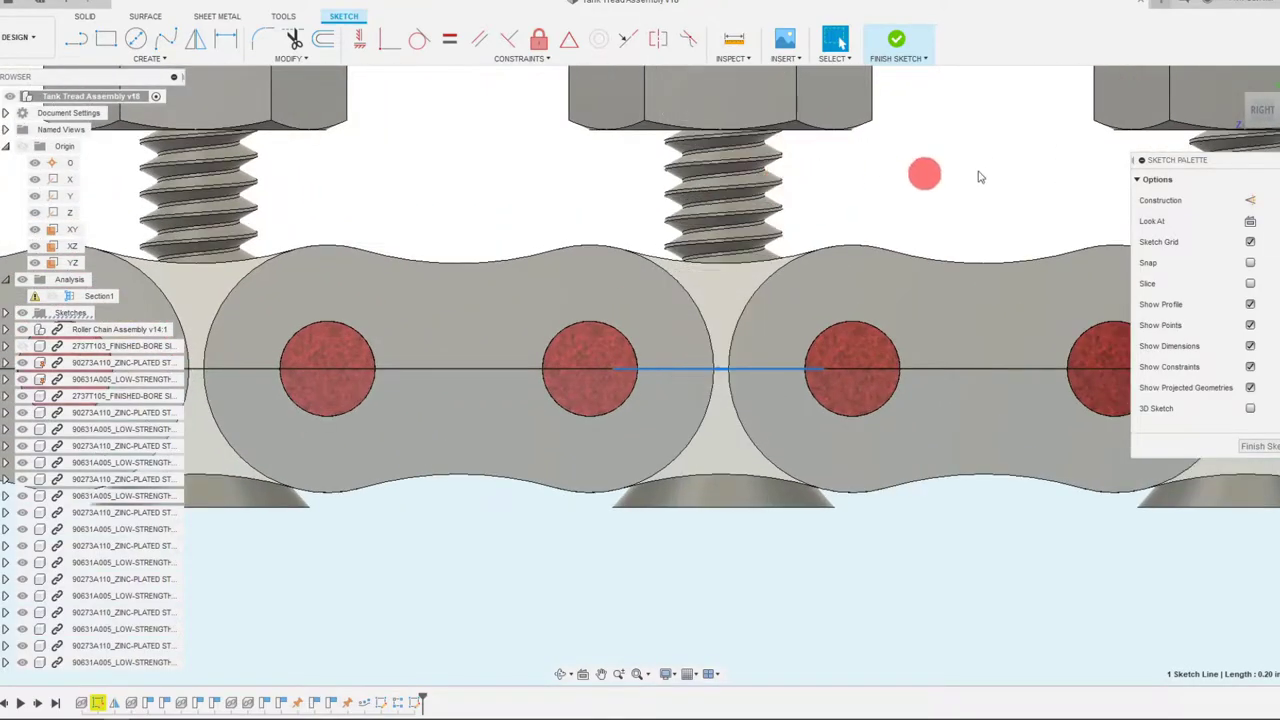
left_click(1258, 103)
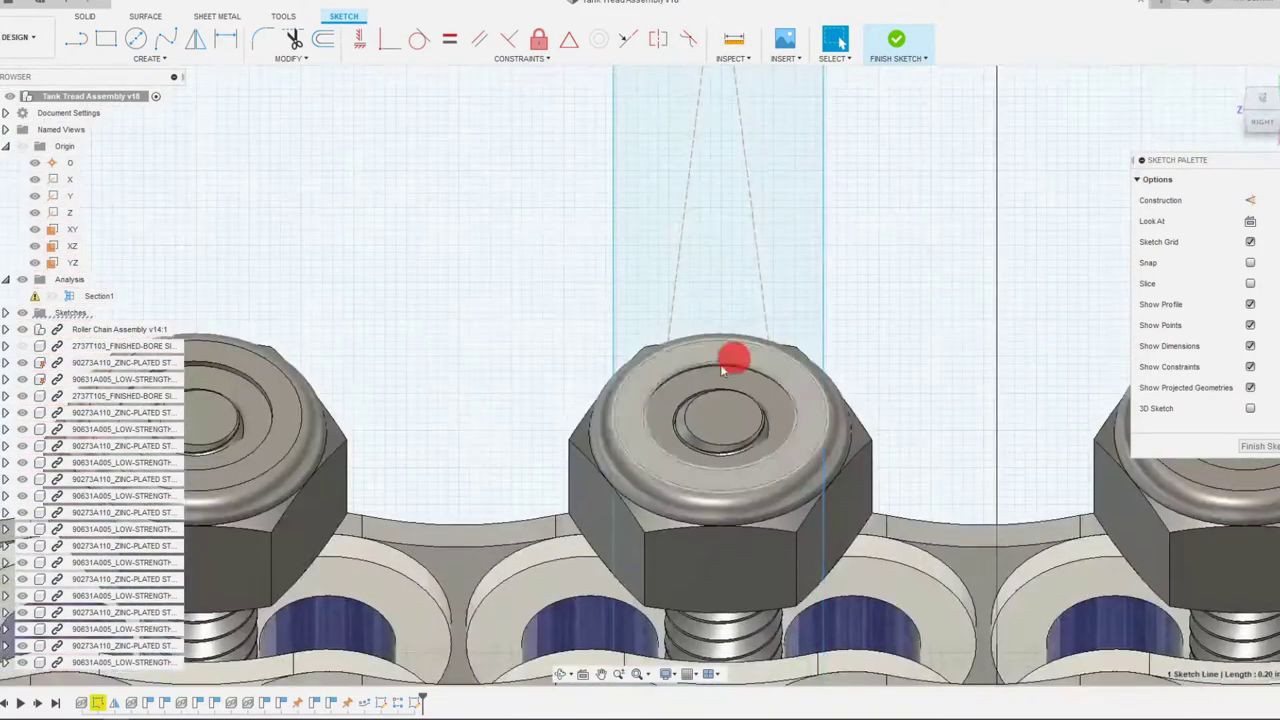
scroll(734, 357, "down", 5)
scroll(810, 410, "down", 5)
scroll(686, 223, "up", 4)
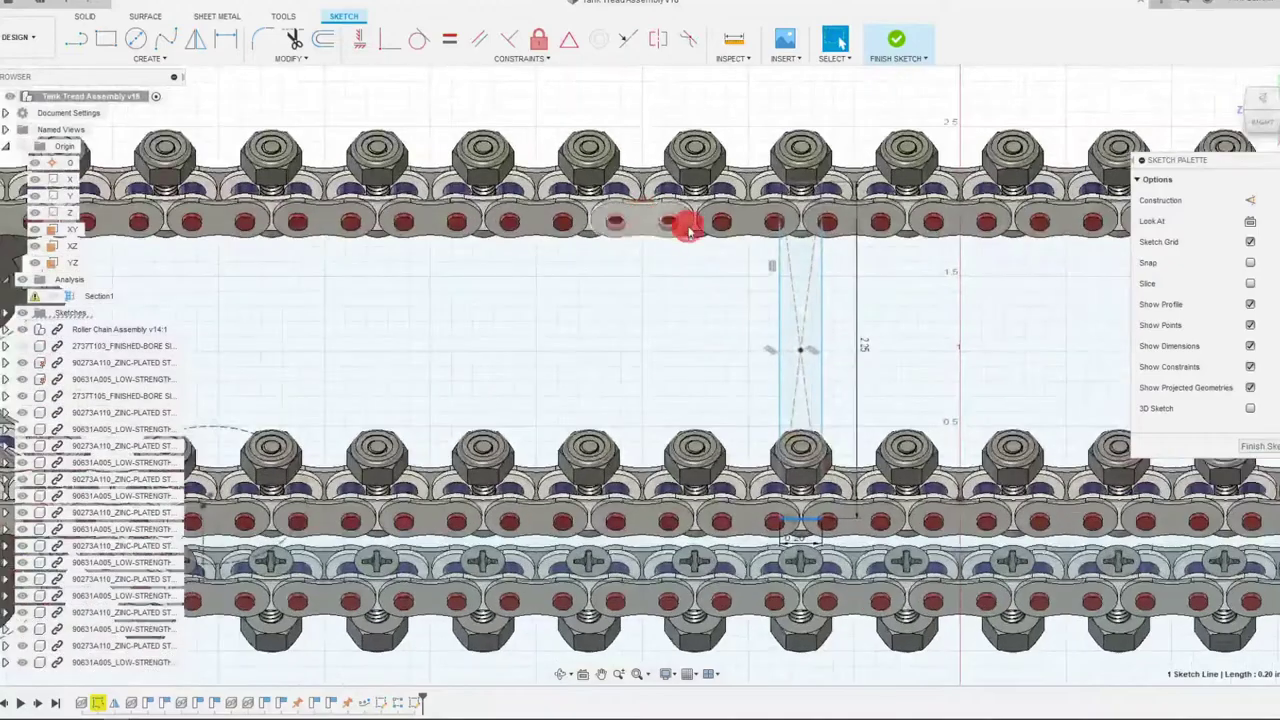
scroll(714, 334, "down", 2)
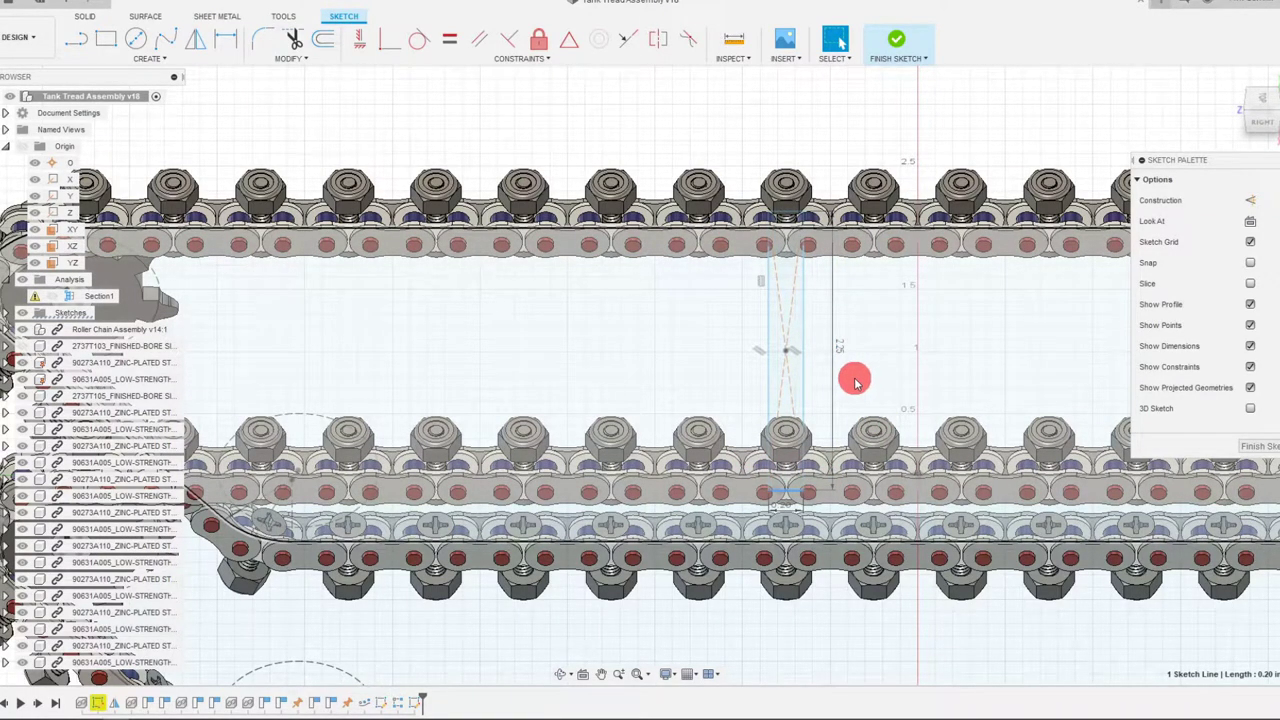
scroll(640, 380, "down", 1)
scroll(847, 340, "up", 1)
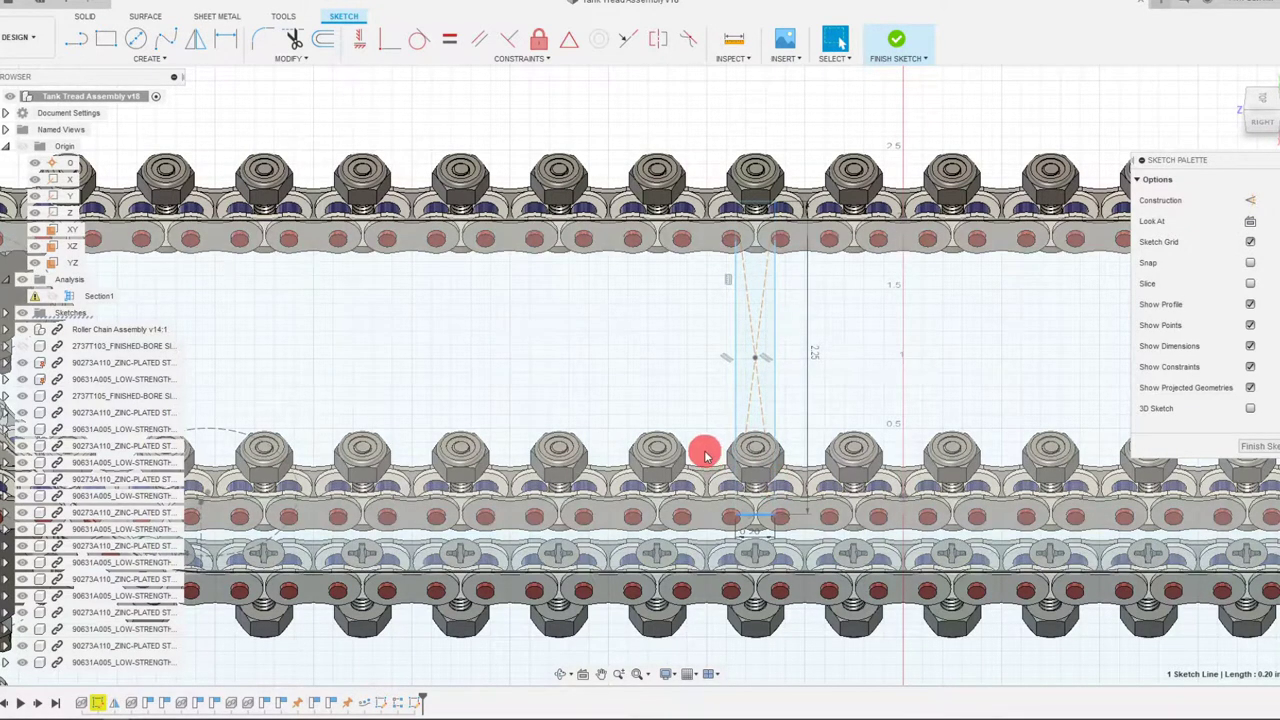
Step: Delete the trial rectangle and remove its leftover sketch from the timeline
left_click_drag(676, 116, 830, 560)
key("Delete")
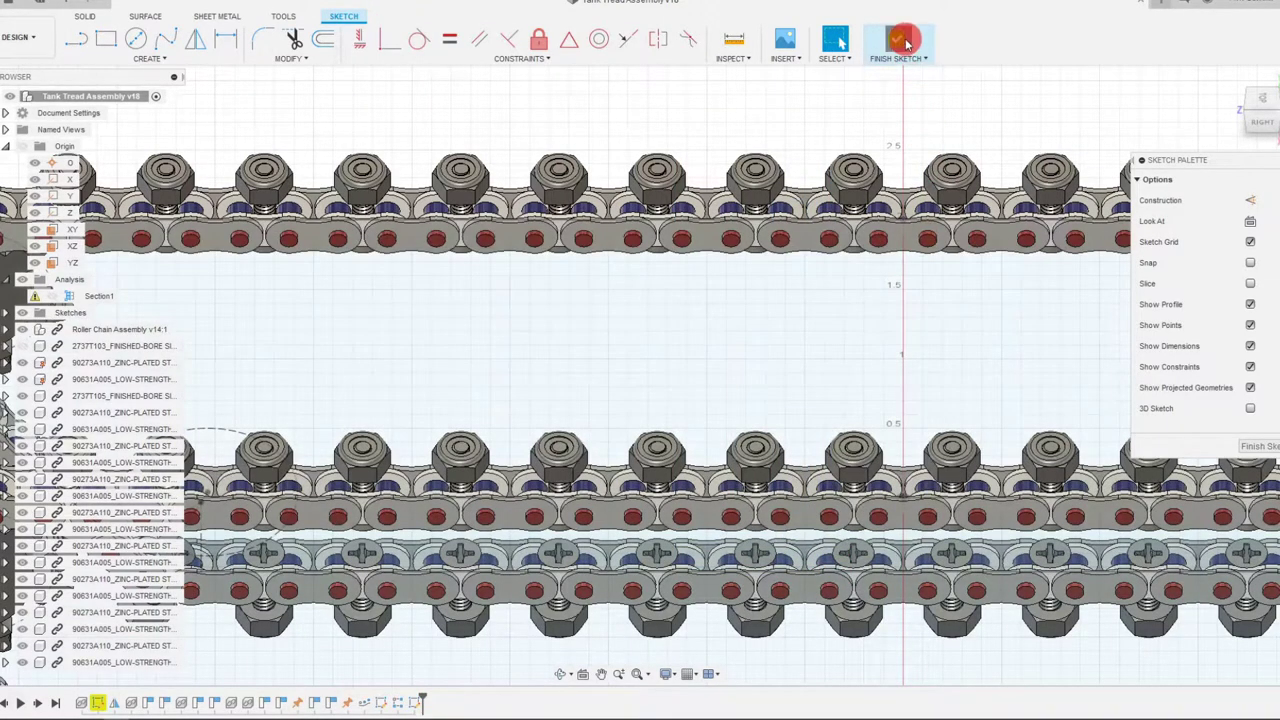
left_click(900, 40)
right_click(411, 702)
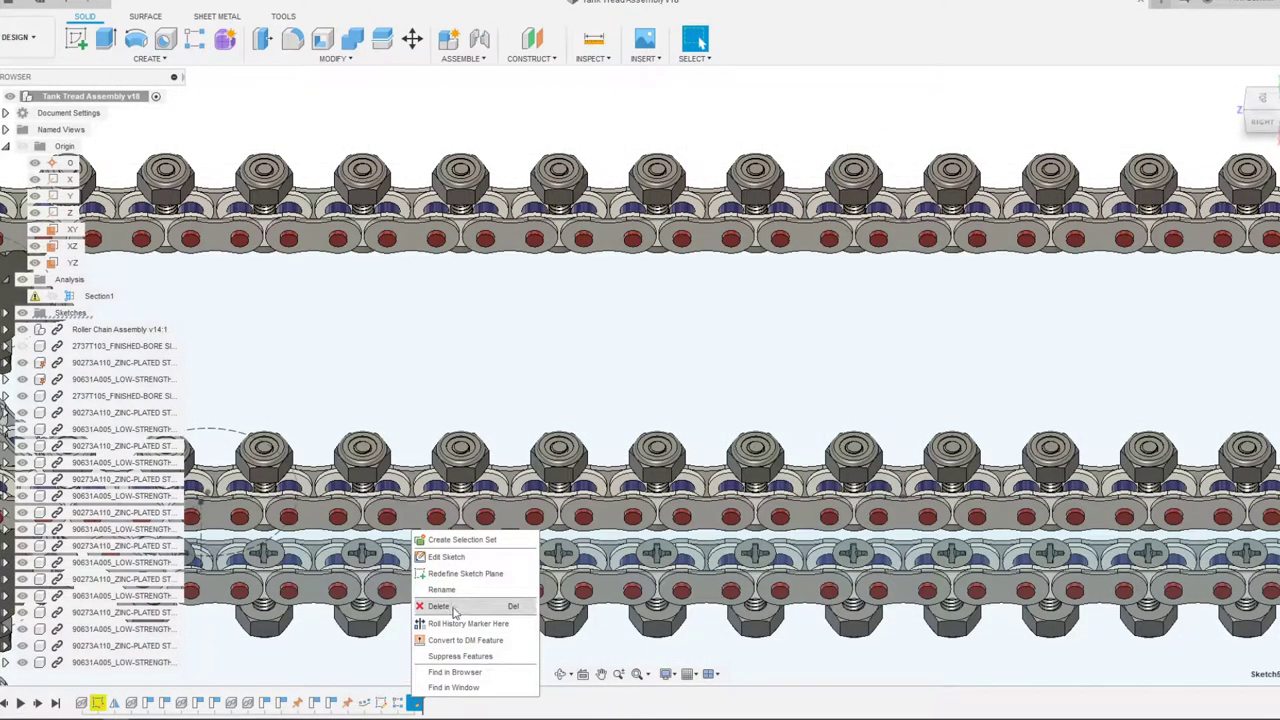
left_click(455, 610)
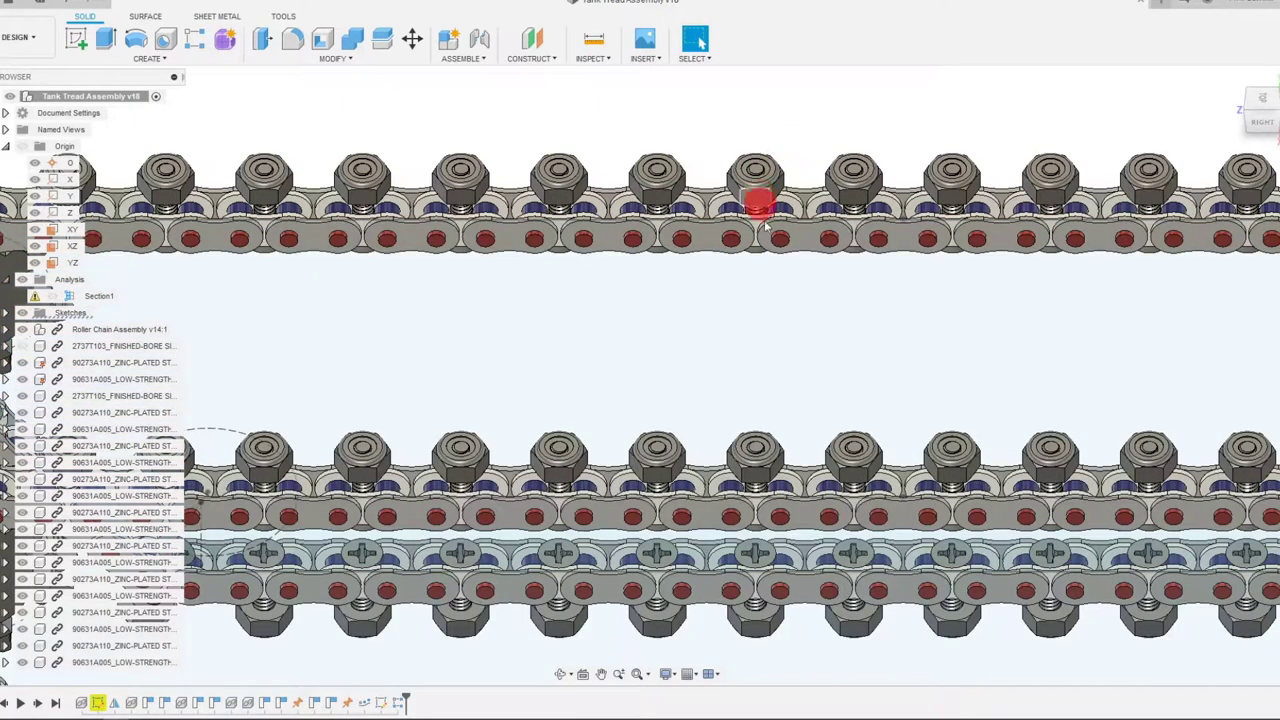
scroll(767, 462, "up", 3)
scroll(767, 462, "down", 3)
middle_click_drag(751, 451, 1034, 229, "shift")
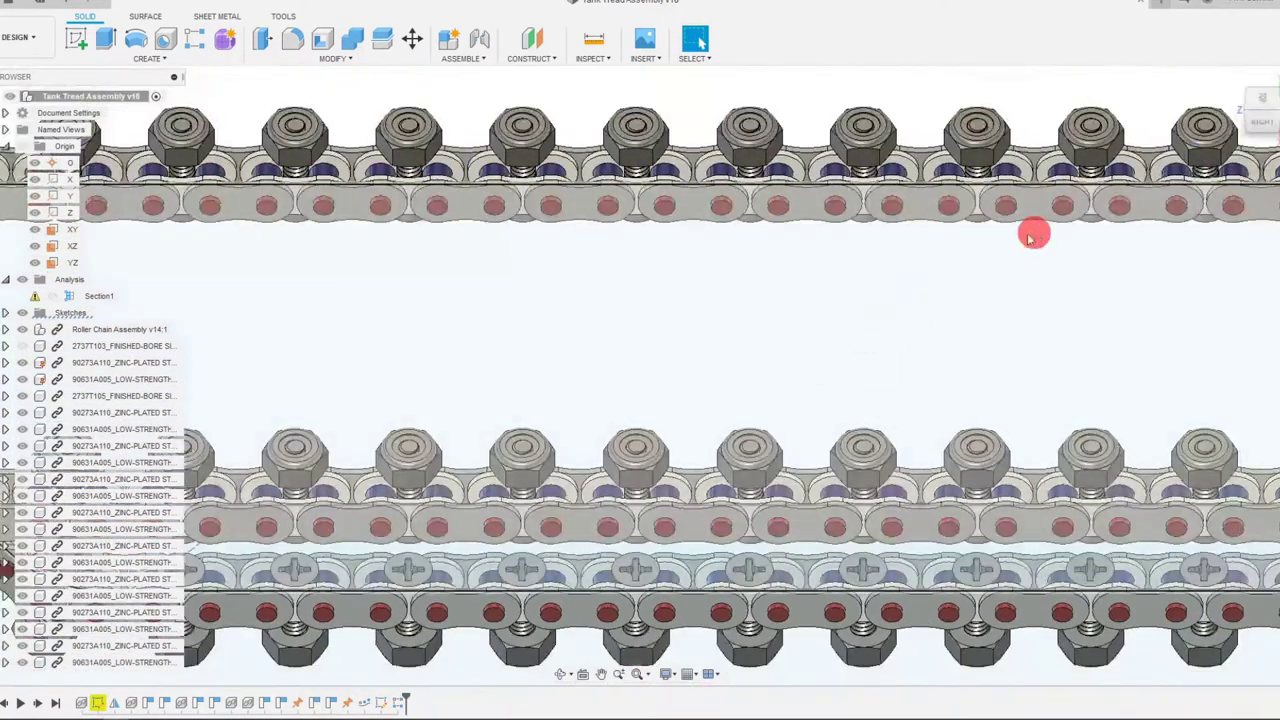
left_click(1265, 125)
scroll(766, 423, "up", 5)
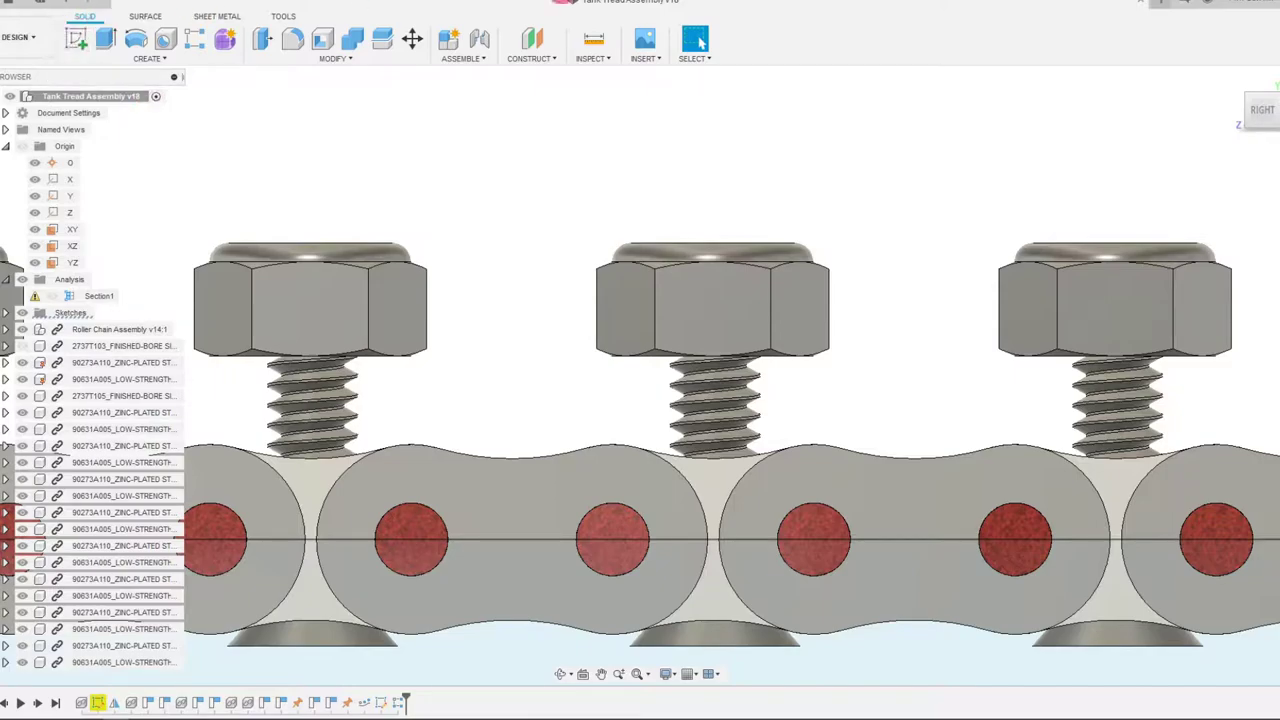
Step: Start a new design and begin a sketch on the XZ plane
left_click(1162, 4)
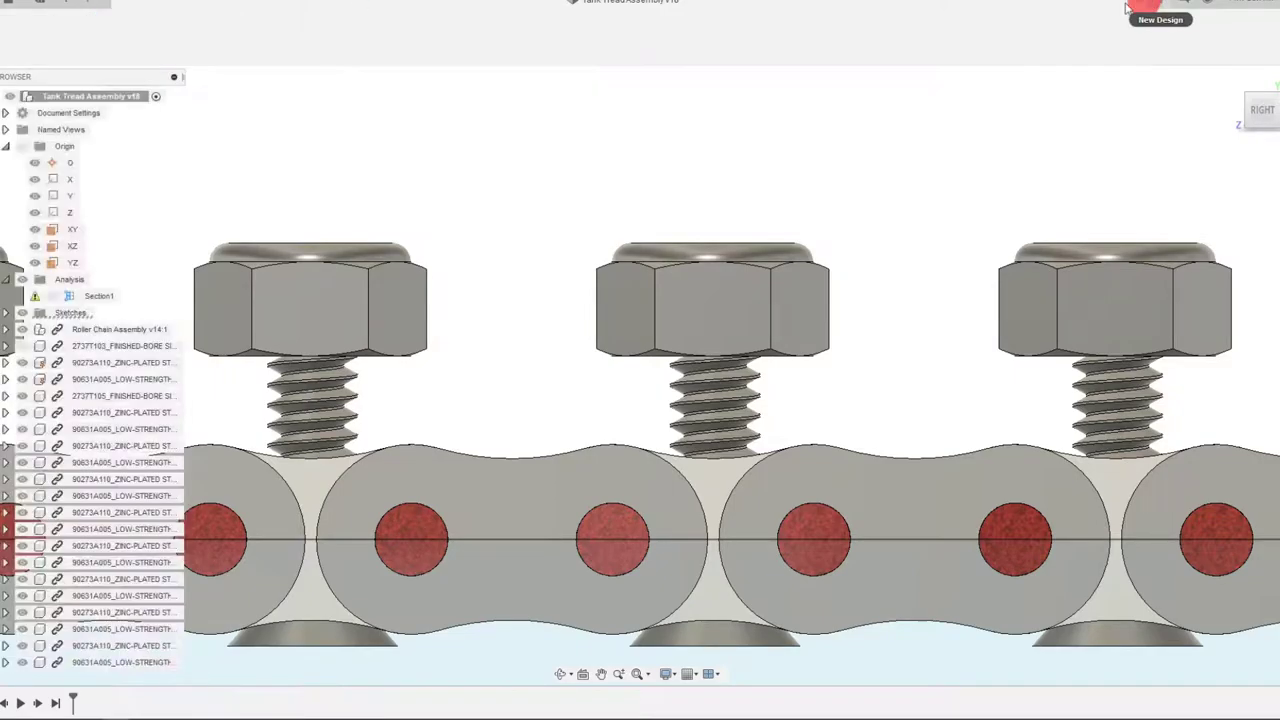
left_click(6, 147)
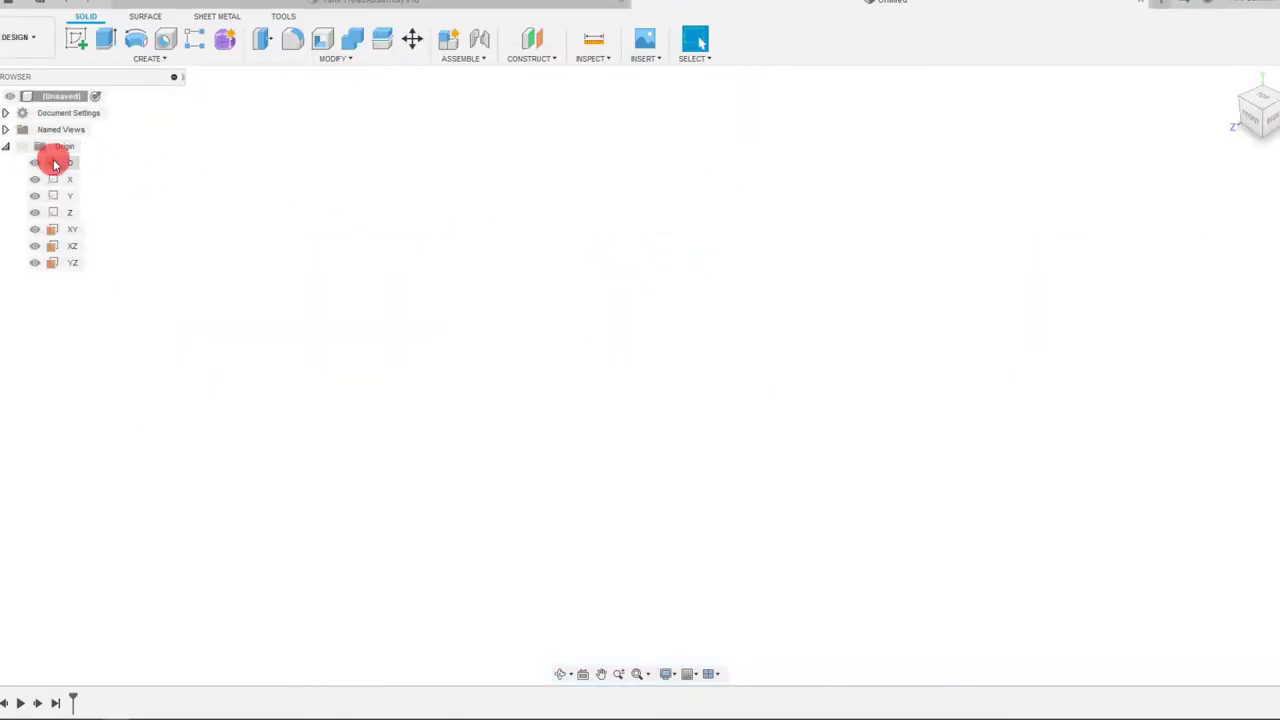
left_click(58, 231)
left_click(63, 247)
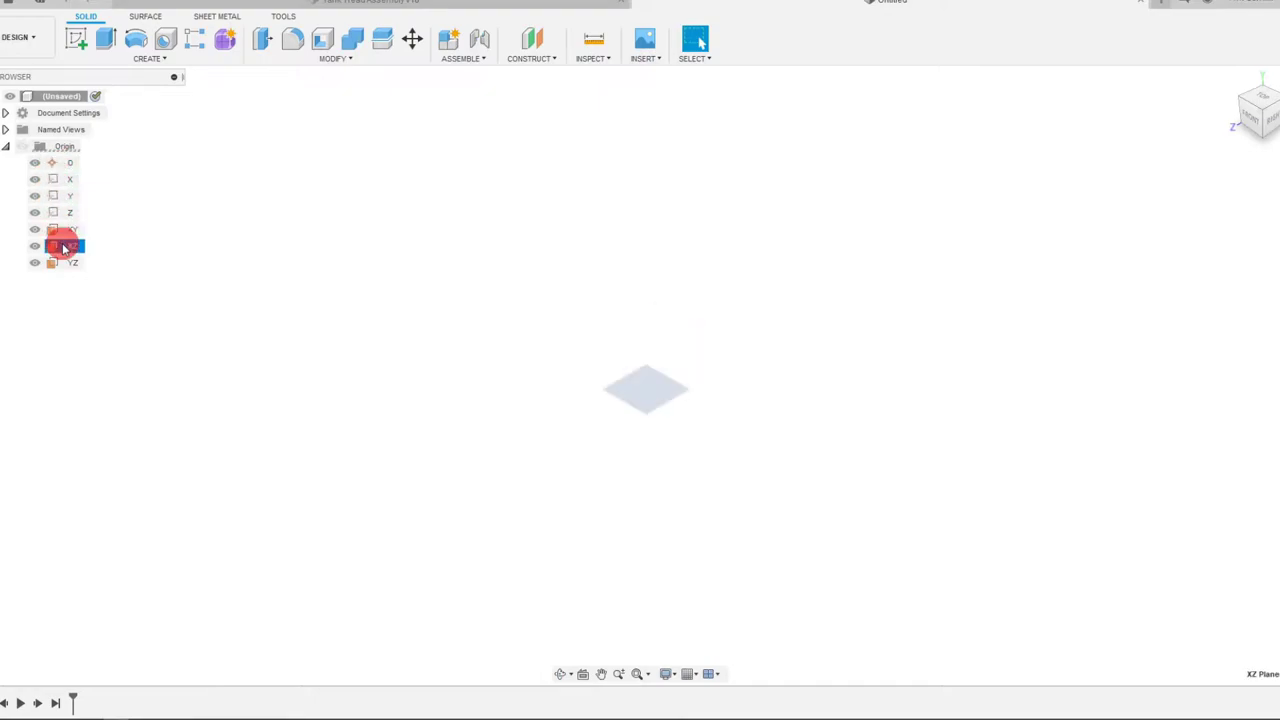
left_click(1262, 100)
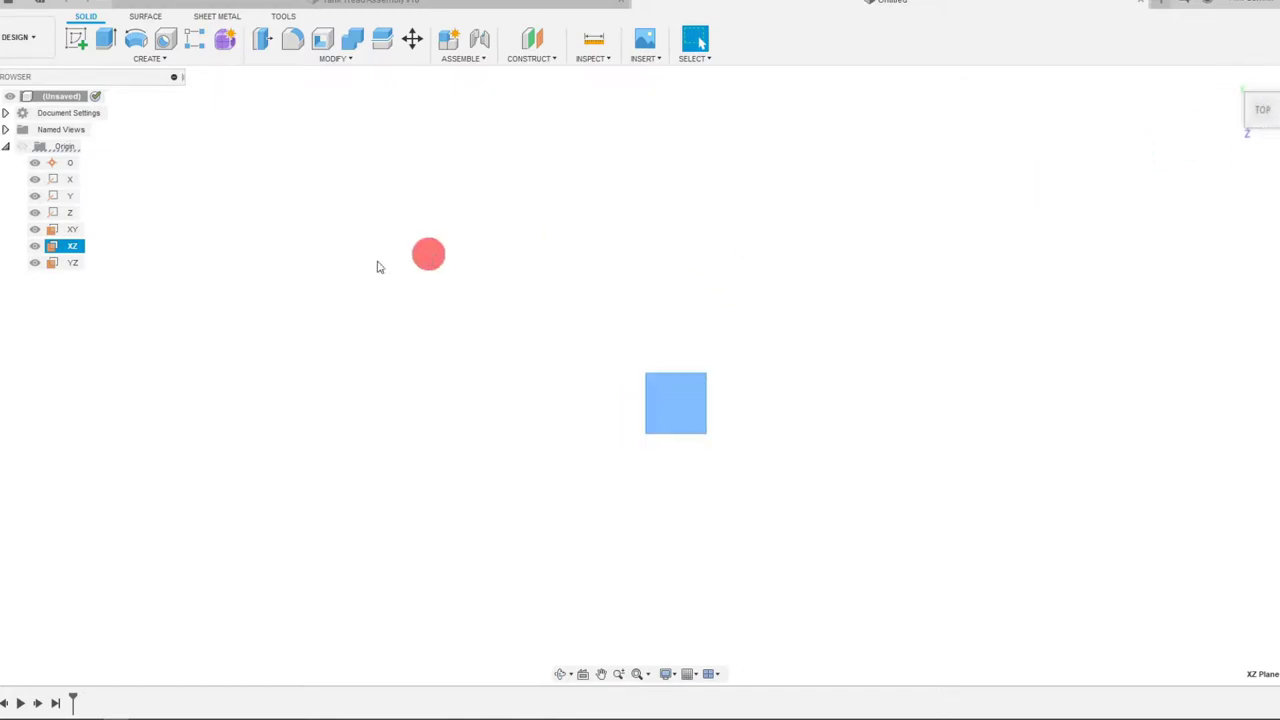
left_click(72, 46)
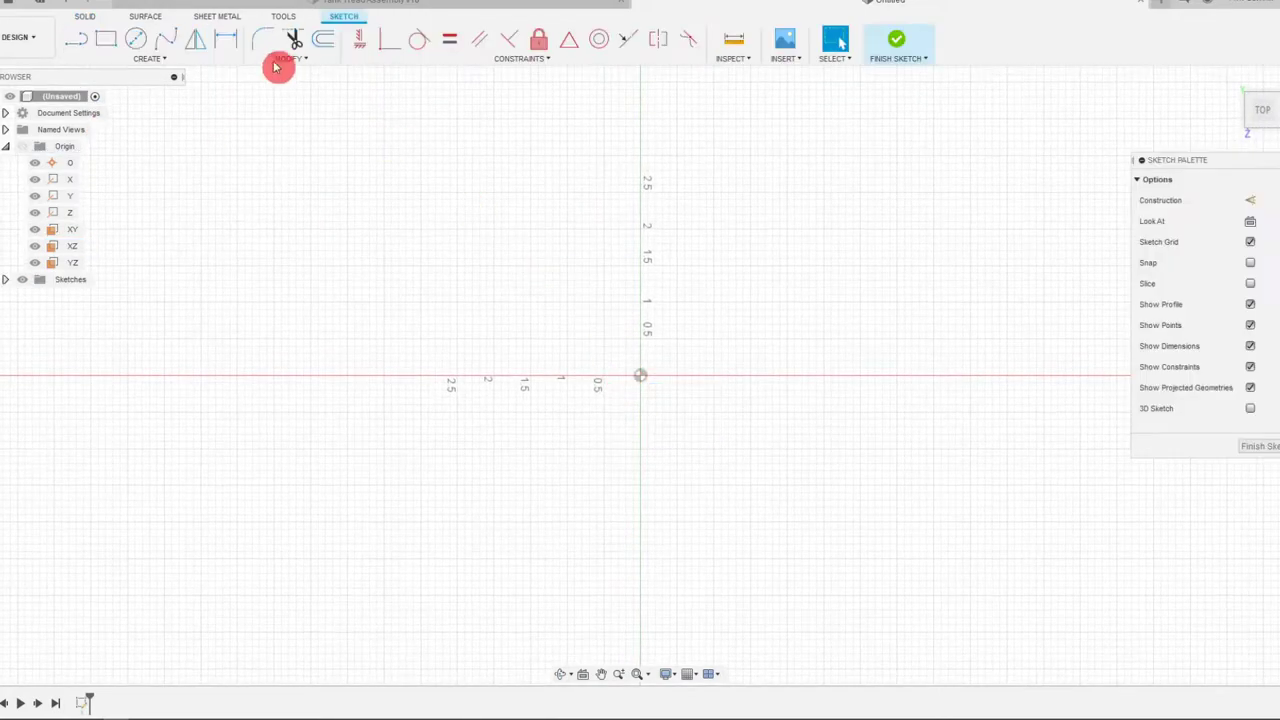
Step: Draw a centre rectangle at the origin, 0.20 in high by 2.25 in wide
left_click(136, 60)
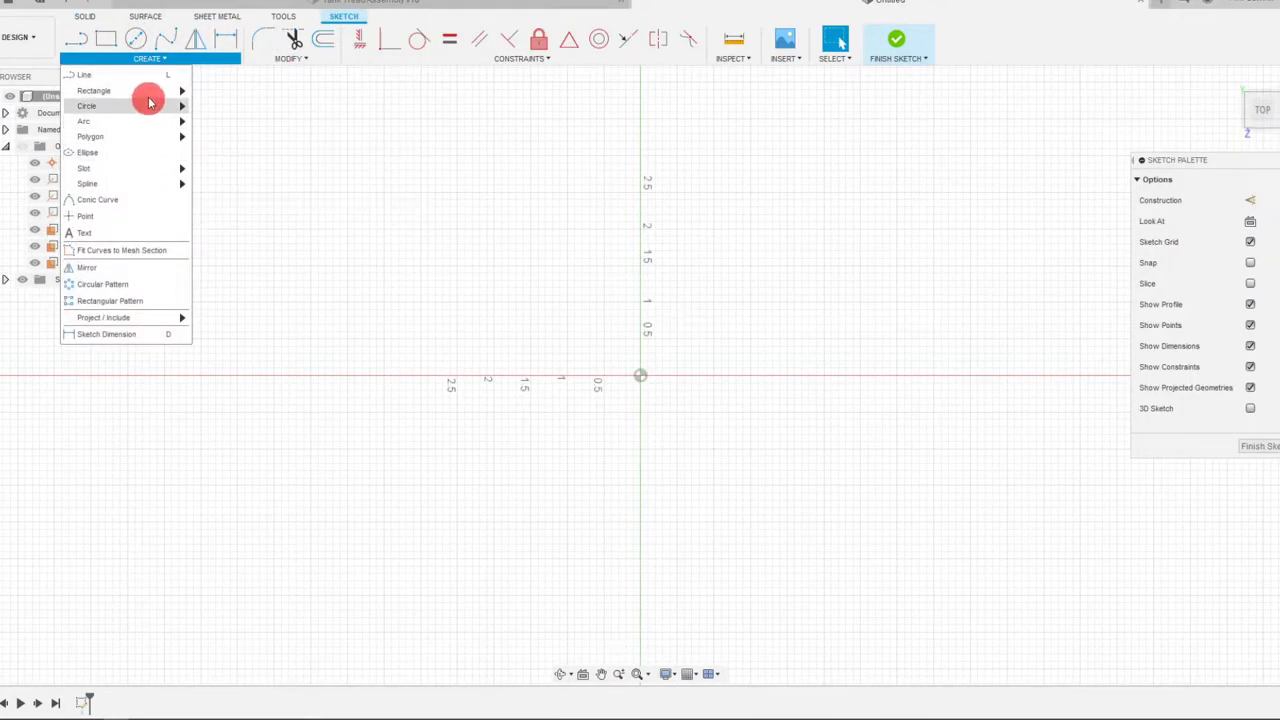
mouse_move(149, 91)
left_click(221, 123)
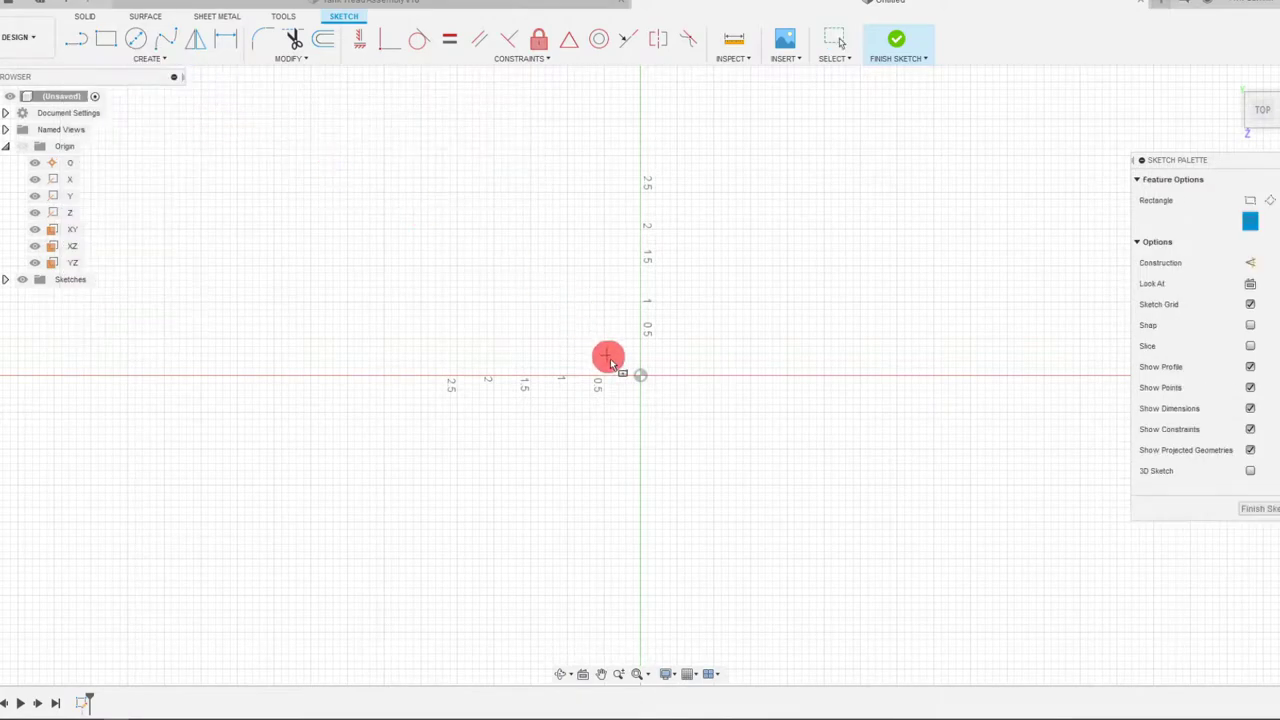
left_click(641, 376)
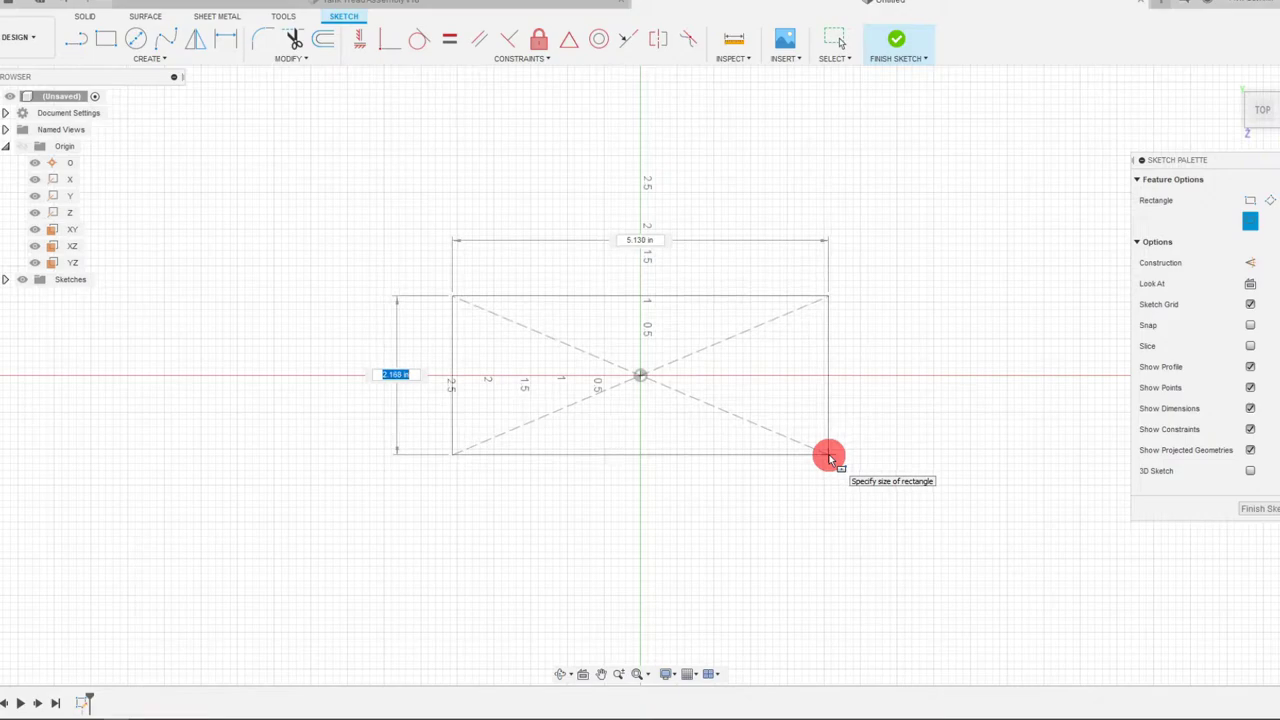
type(".2")
key("Tab")
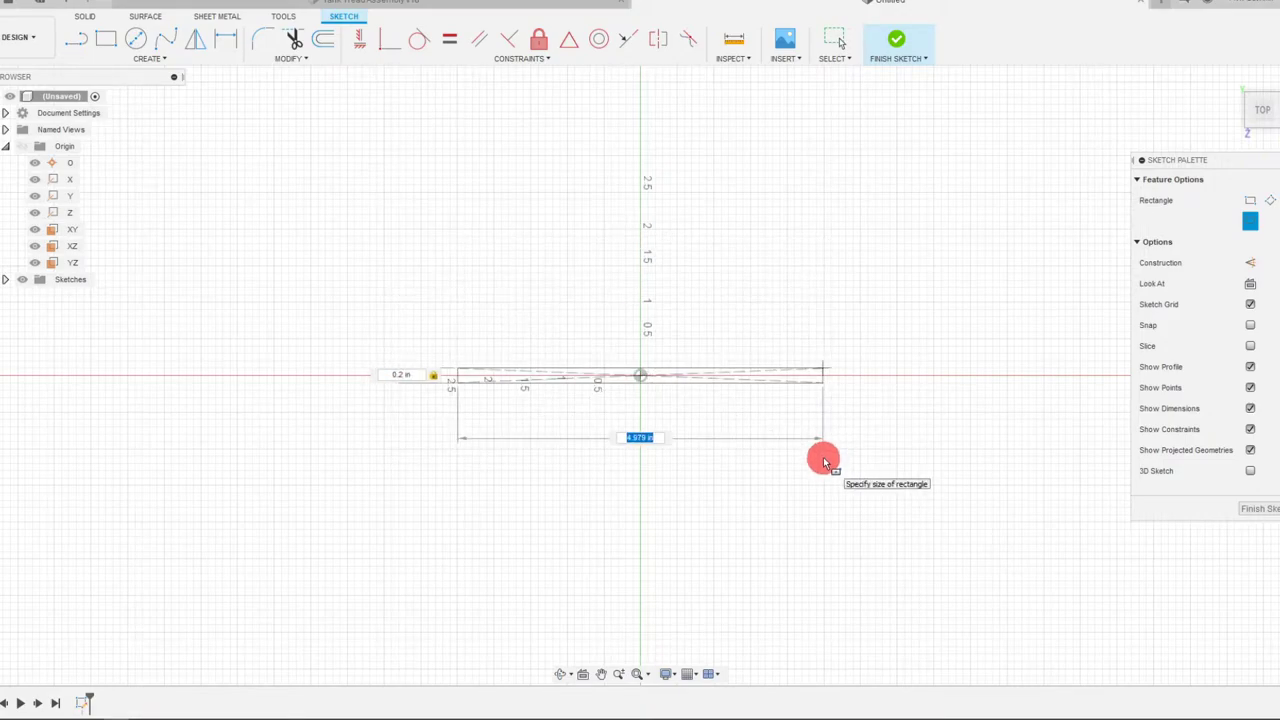
type("2.25")
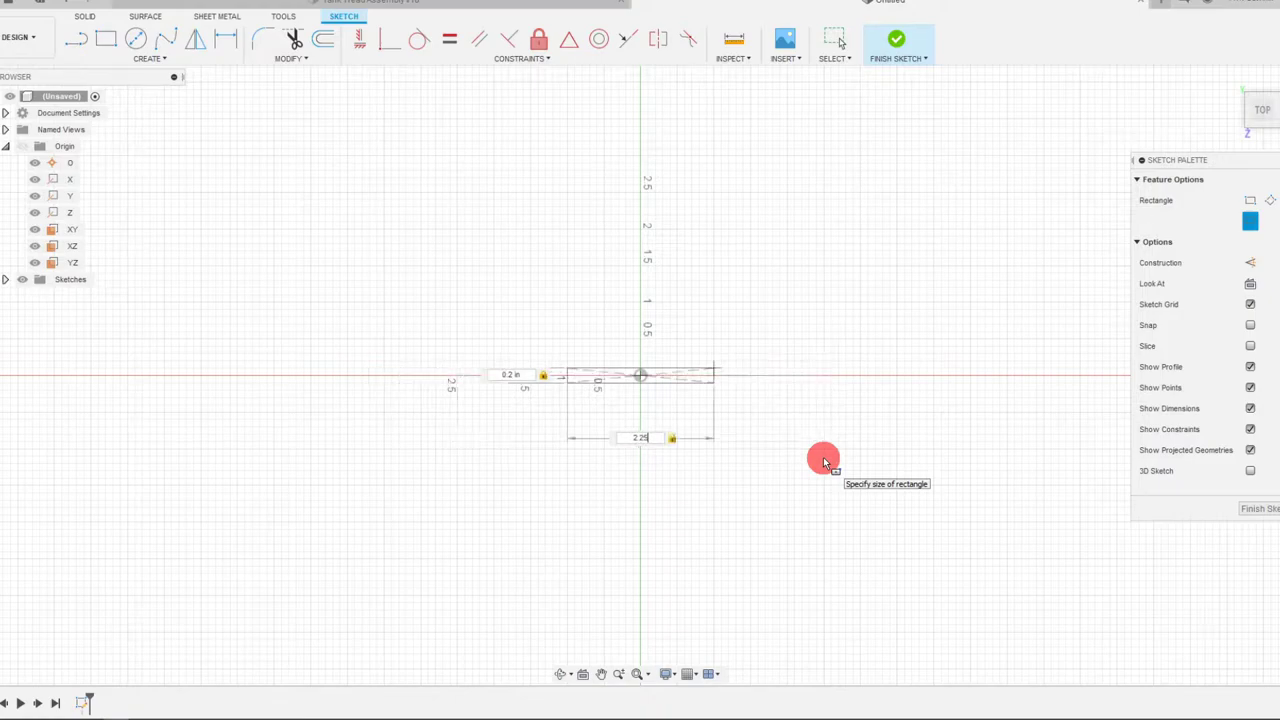
key("Return")
scroll(823, 457, "up", 5)
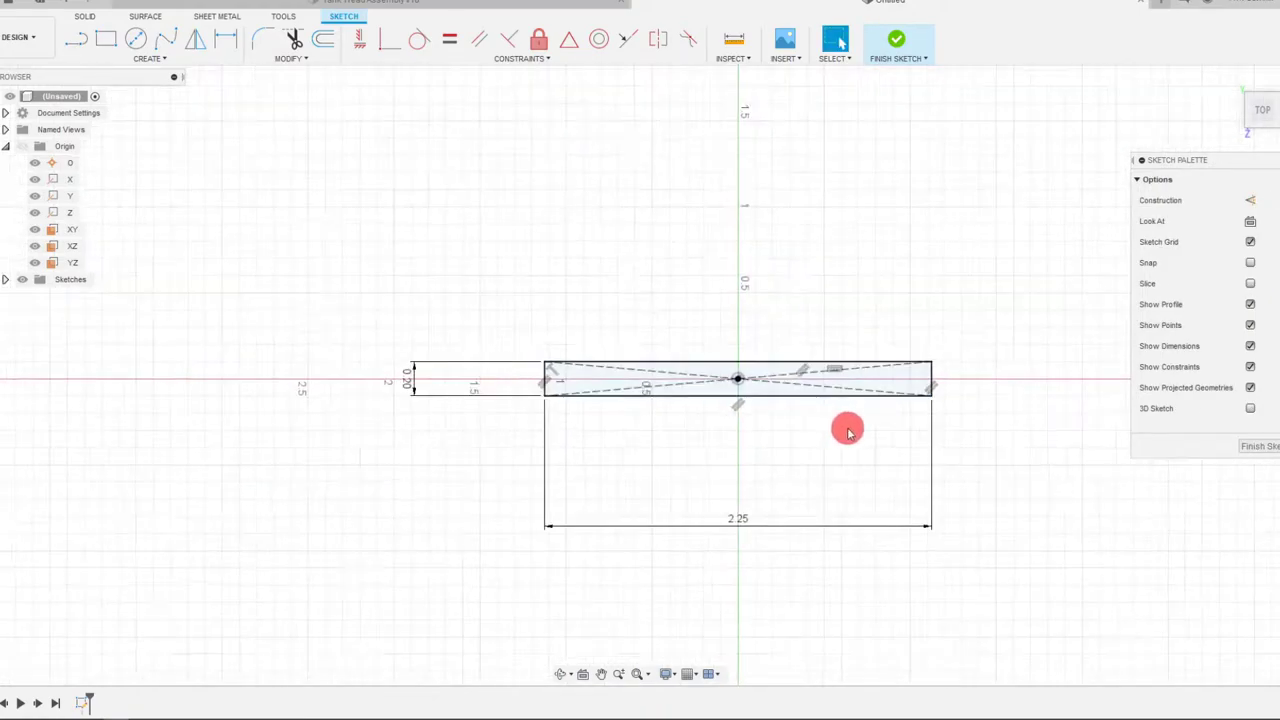
scroll(857, 430, "up", 3)
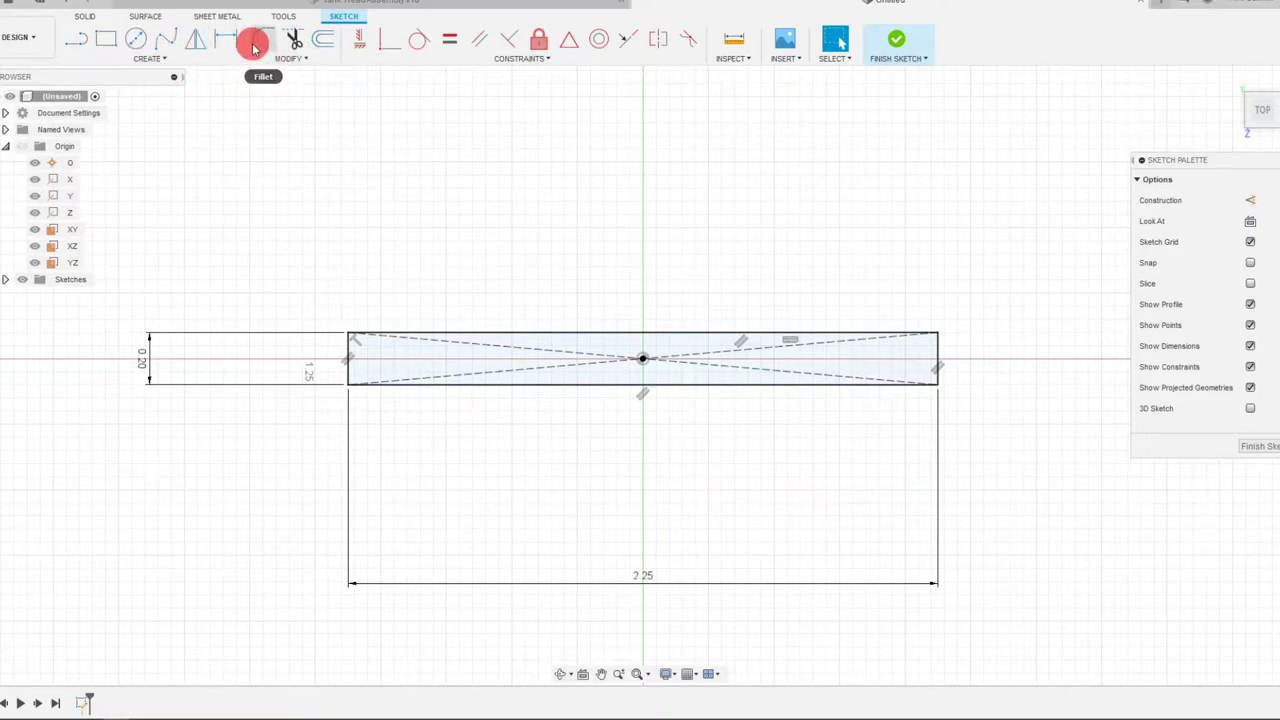
Step: Fillet the rectangle's right-side corners with a 0.05 in radius
left_click(255, 45)
scroll(900, 383, "up", 3)
left_click(900, 385)
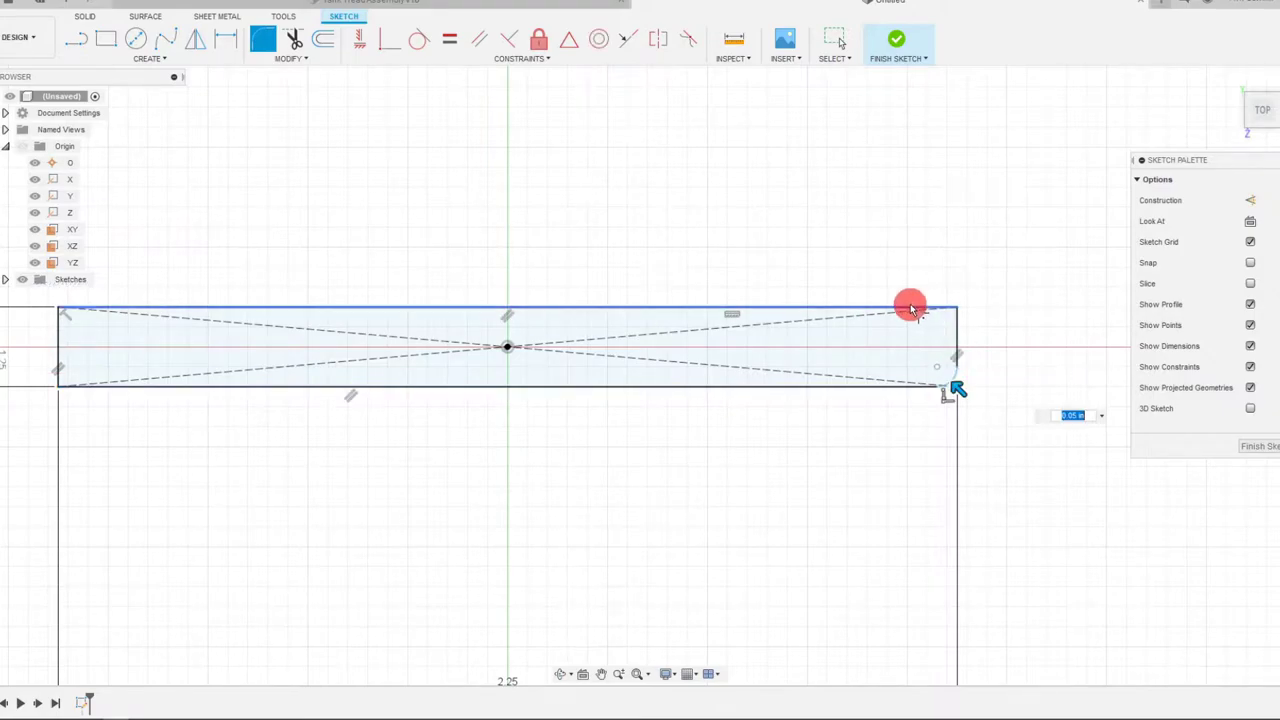
left_click(957, 325)
scroll(990, 332, "down", 2)
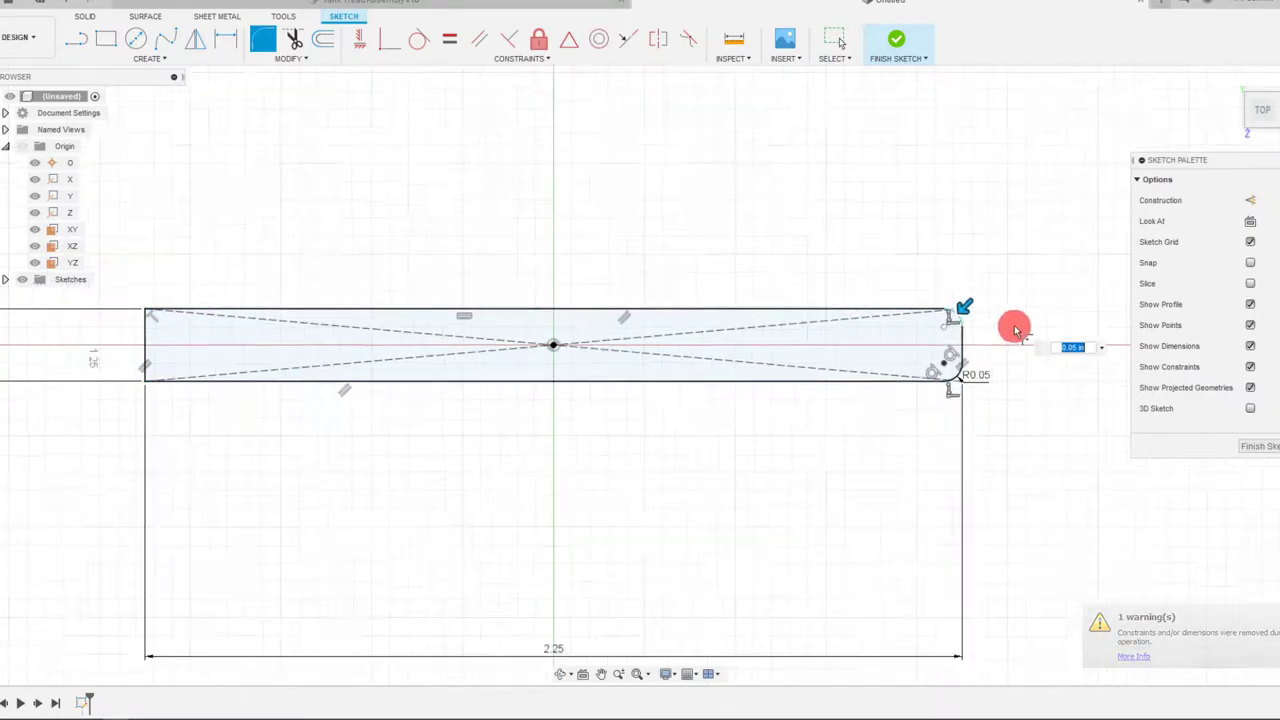
scroll(345, 318, "up", 3)
Step: Fillet the left corners at 0.05 in and confirm all the fillets
left_click(344, 320)
left_click(301, 357)
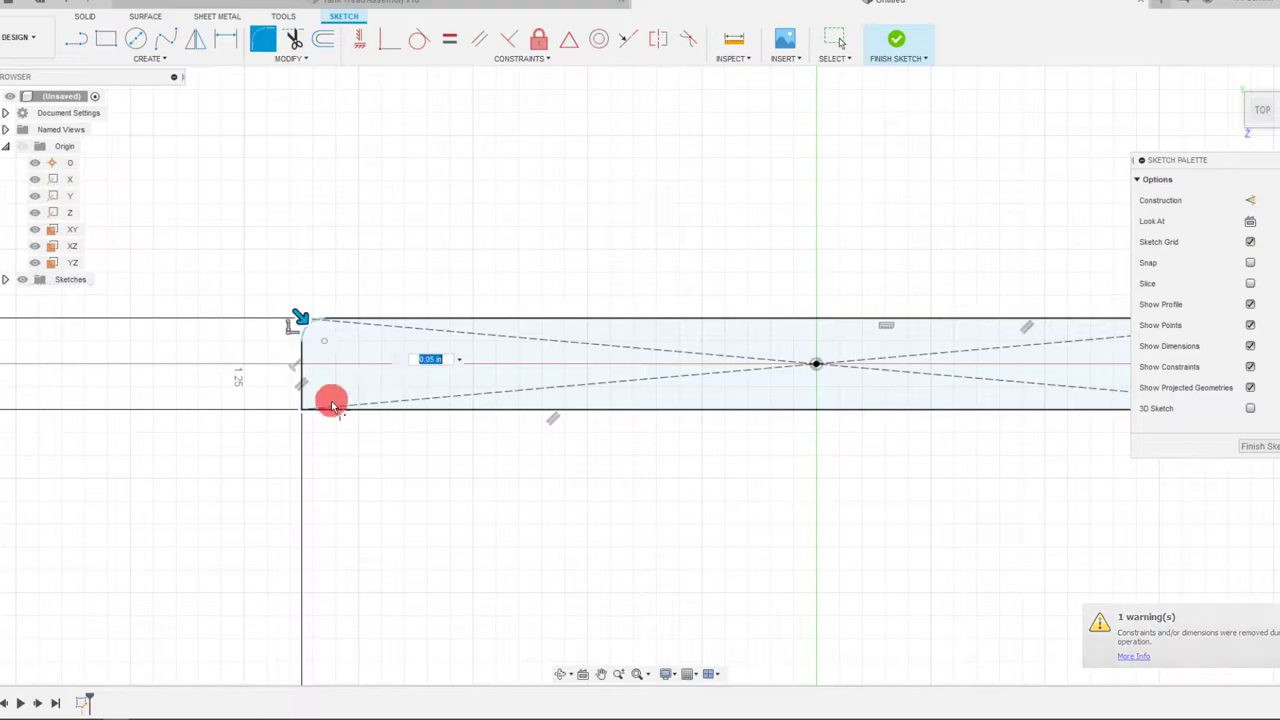
left_click(301, 393)
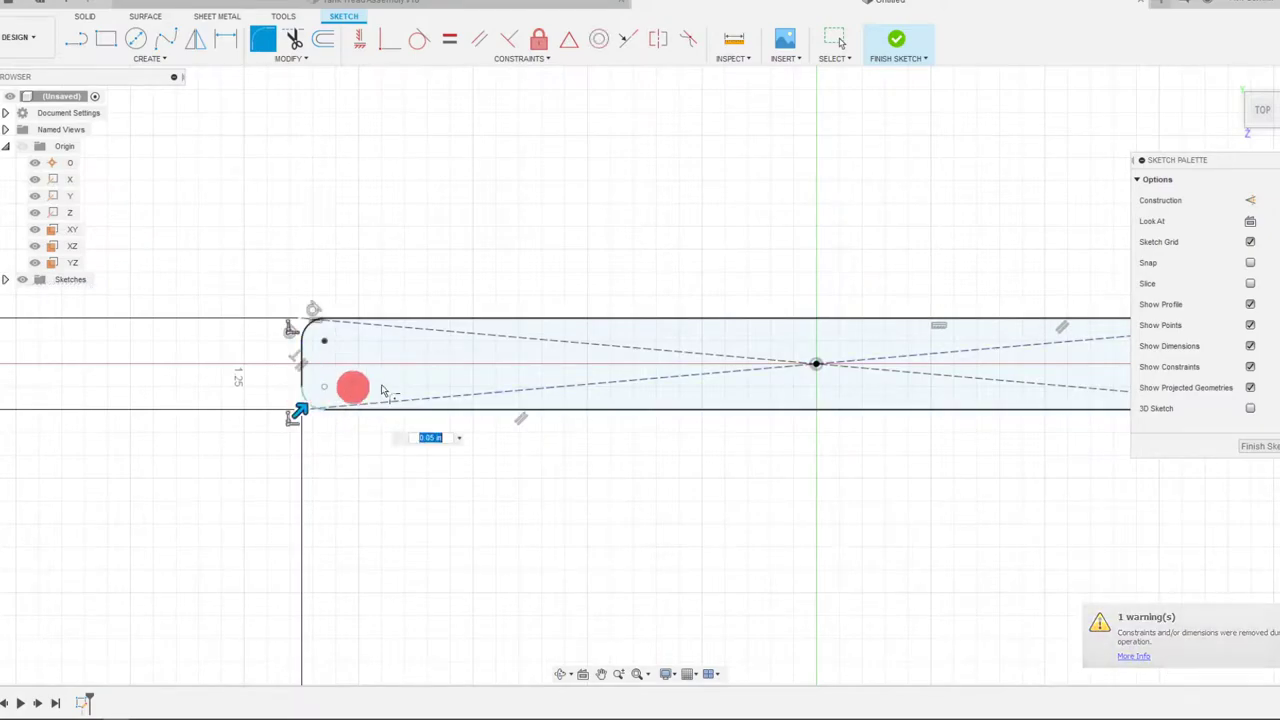
scroll(548, 376, "down", 2)
scroll(548, 376, "down", 1)
scroll(669, 360, "up", 1)
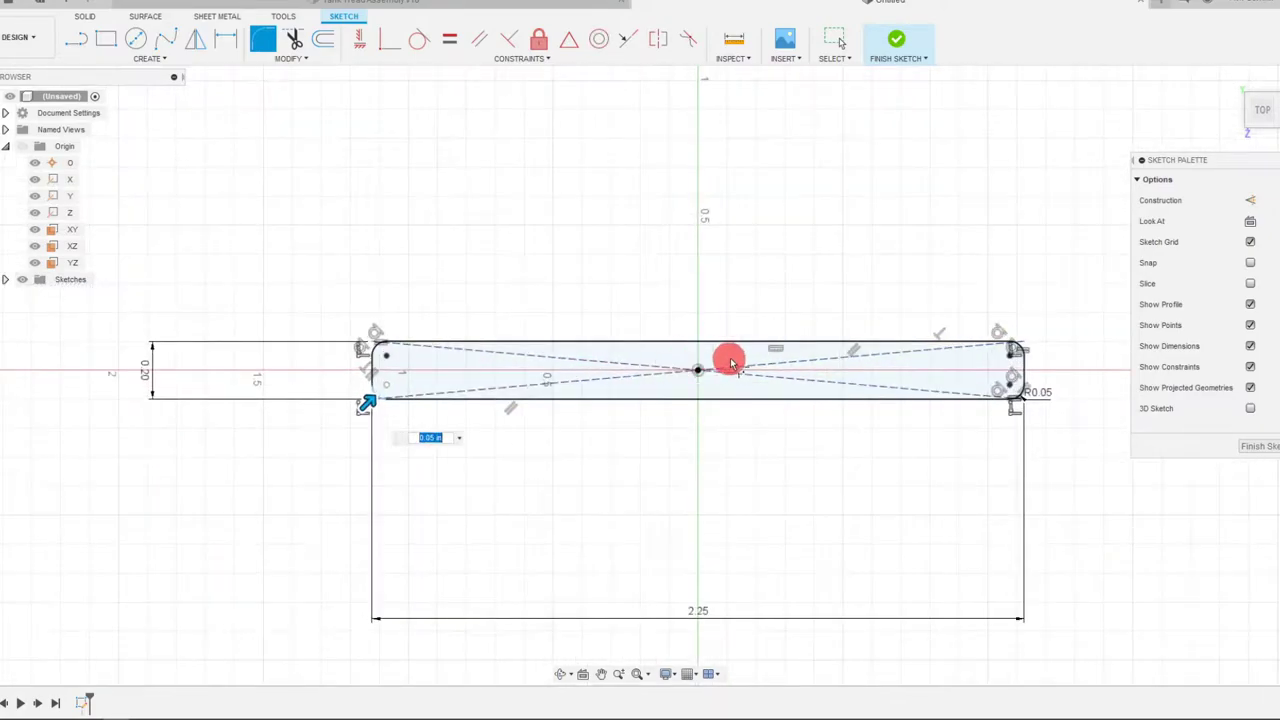
right_click(786, 277)
left_click(824, 290)
scroll(1100, 336, "down", 1)
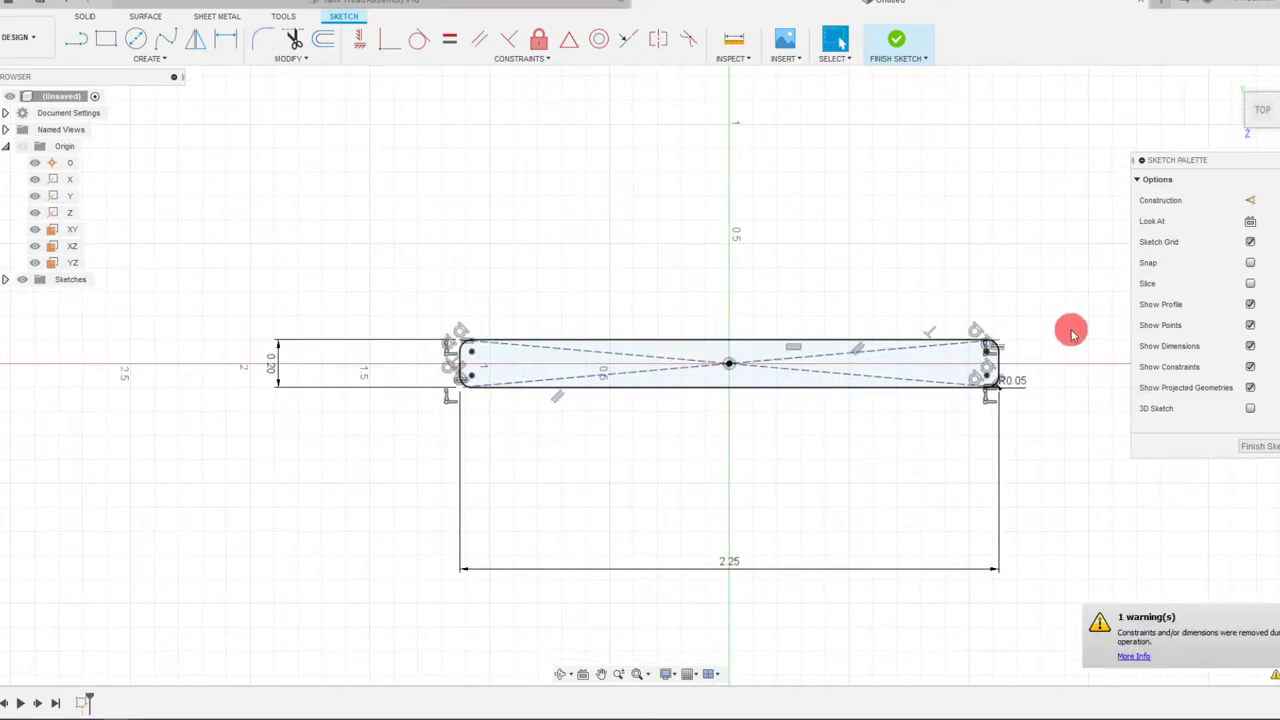
scroll(1070, 333, "up", 2)
scroll(1014, 351, "down", 2)
scroll(667, 366, "up", 1)
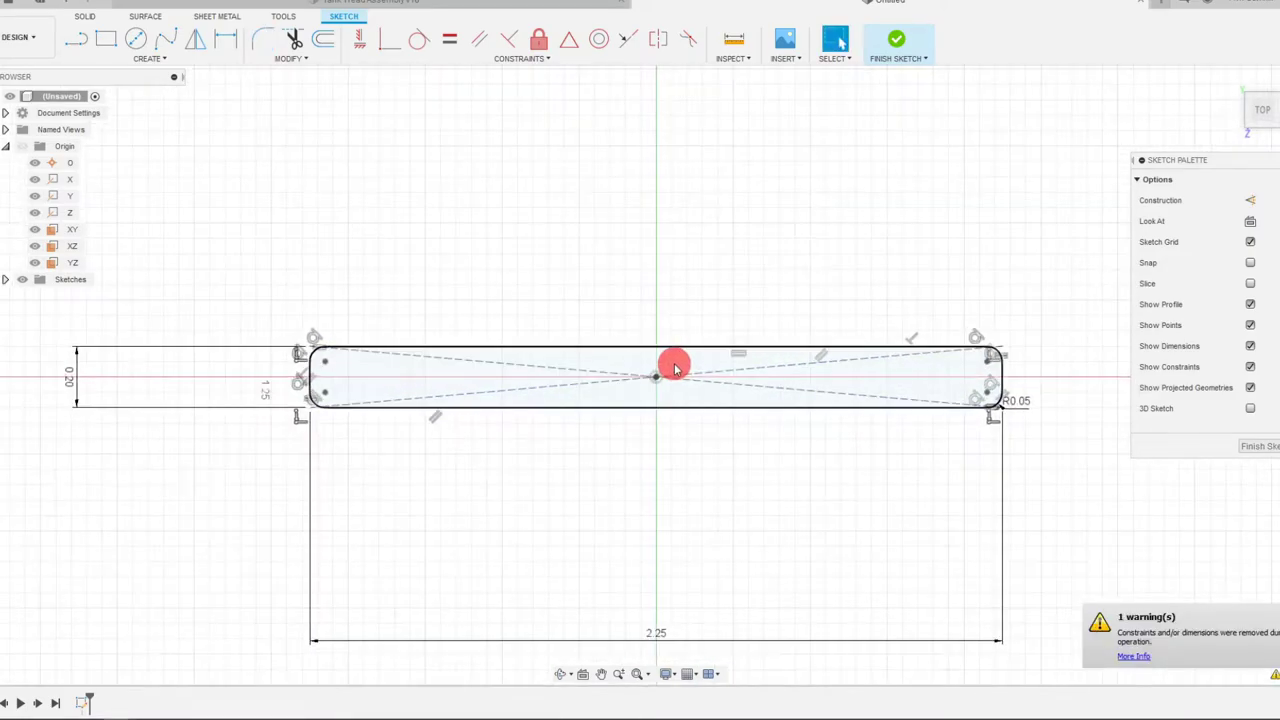
scroll(920, 316, "up", 1)
scroll(814, 349, "up", 2)
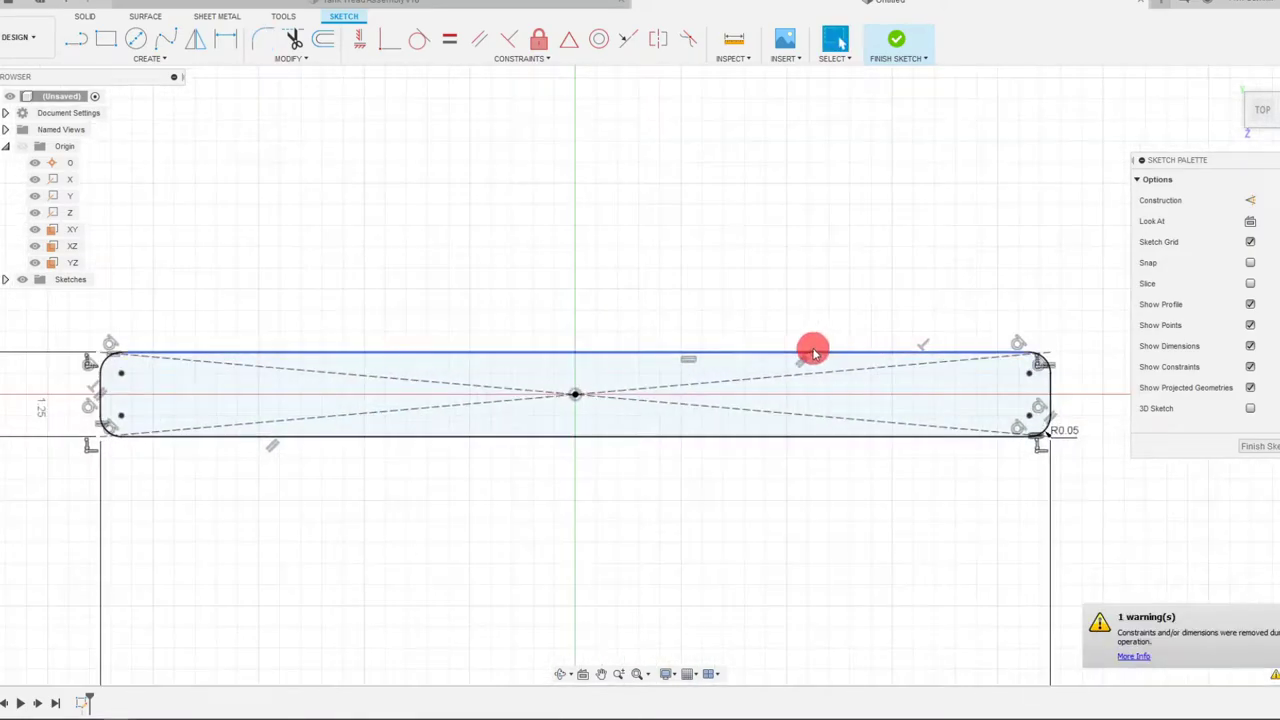
Step: Draw small circles, about 0.1 in, at each end of the rectangle
left_click(134, 40)
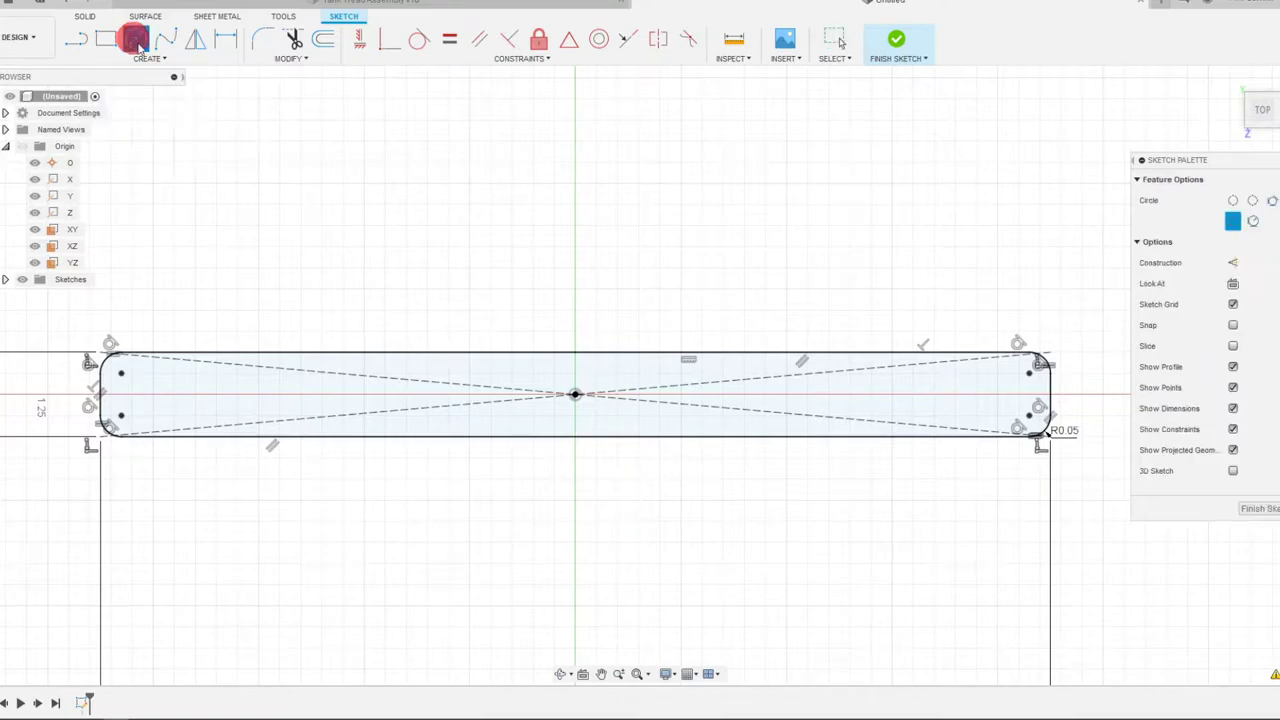
left_click(179, 404)
left_click_drag(172, 397, 189, 407)
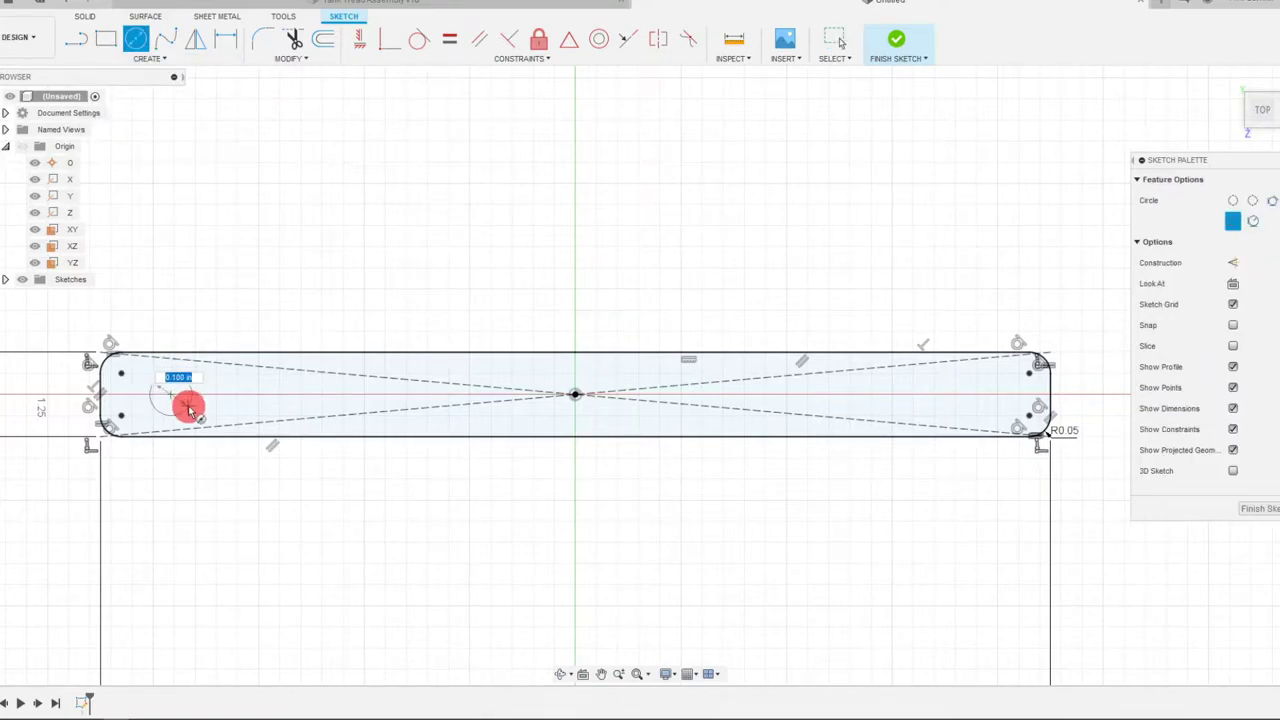
left_click(189, 407)
left_click_drag(976, 399, 985, 413)
key("Escape")
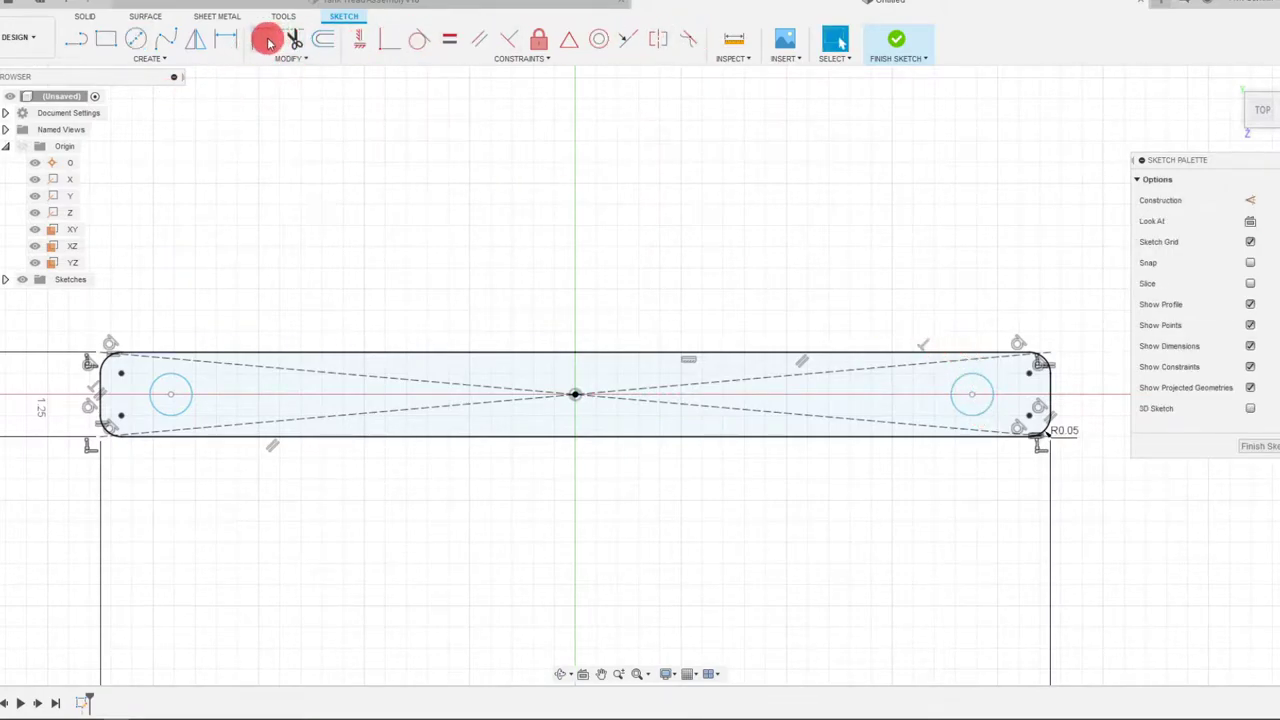
Step: Dimension the spacing between the two circle centres to 2.00 in
left_click(226, 38)
left_click(170, 399)
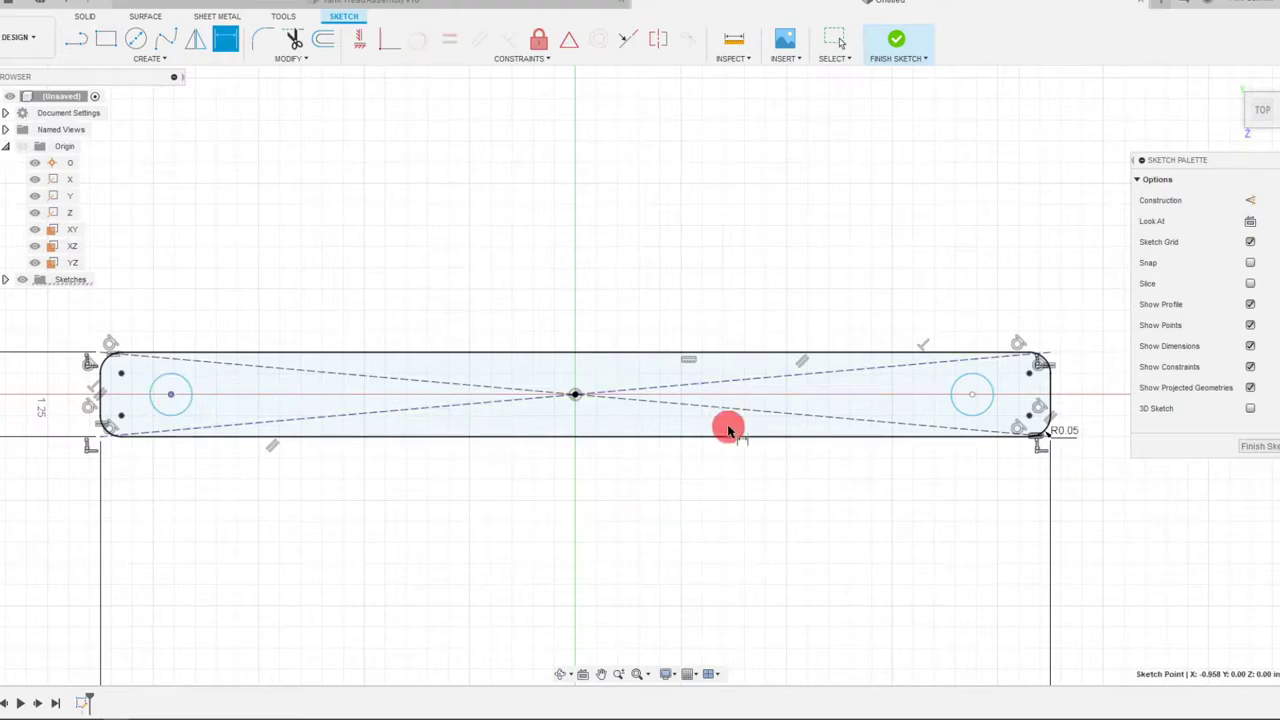
left_click(975, 395)
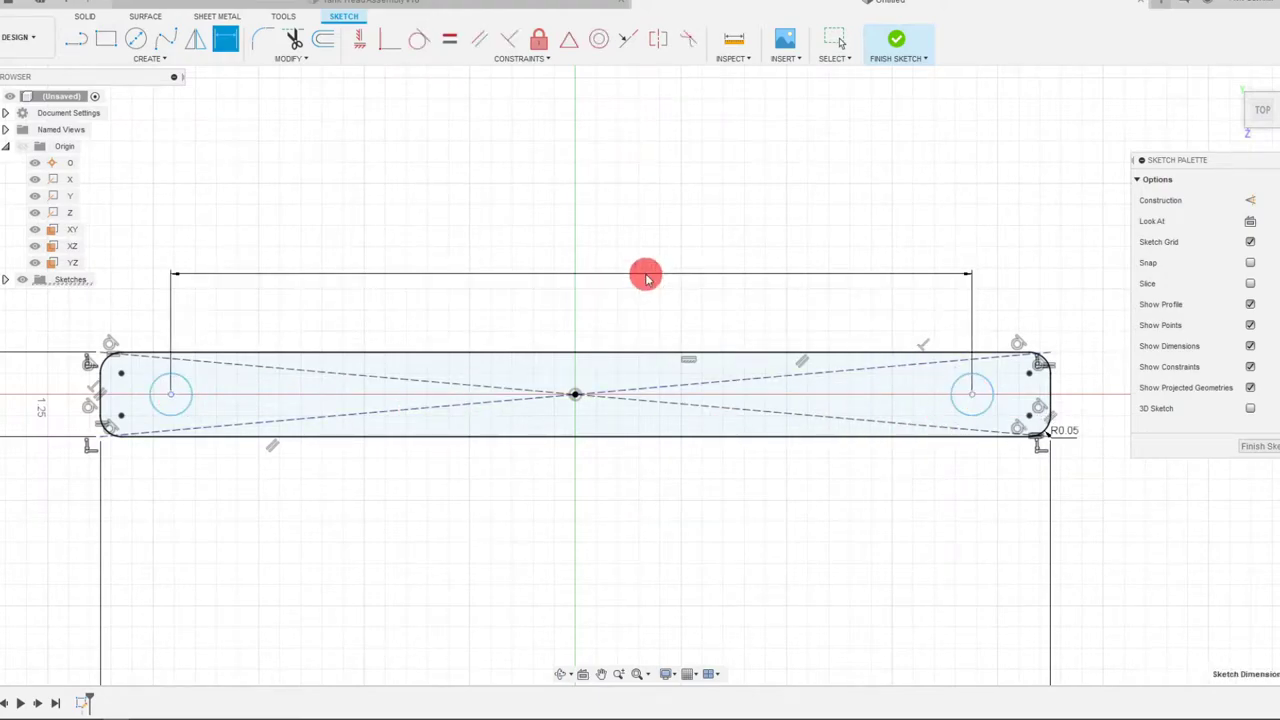
left_click(650, 273)
type("2")
key("Return")
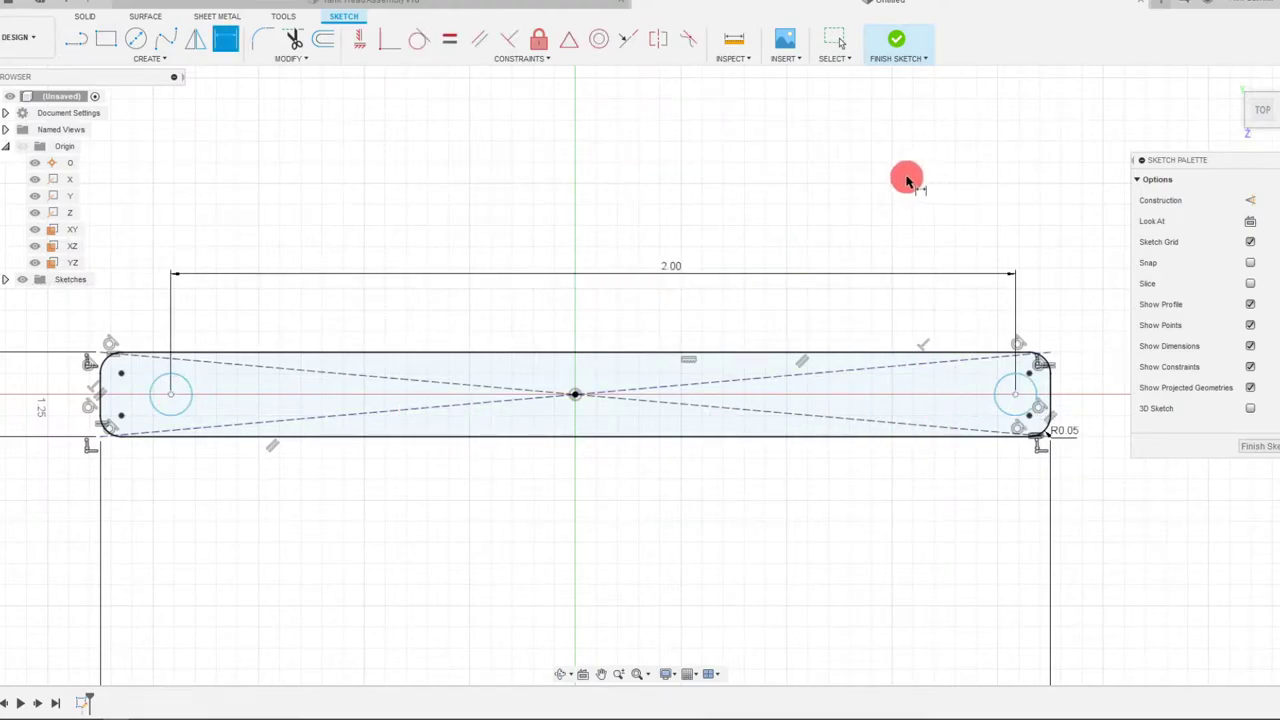
key("Escape")
scroll(385, 400, "up", 1)
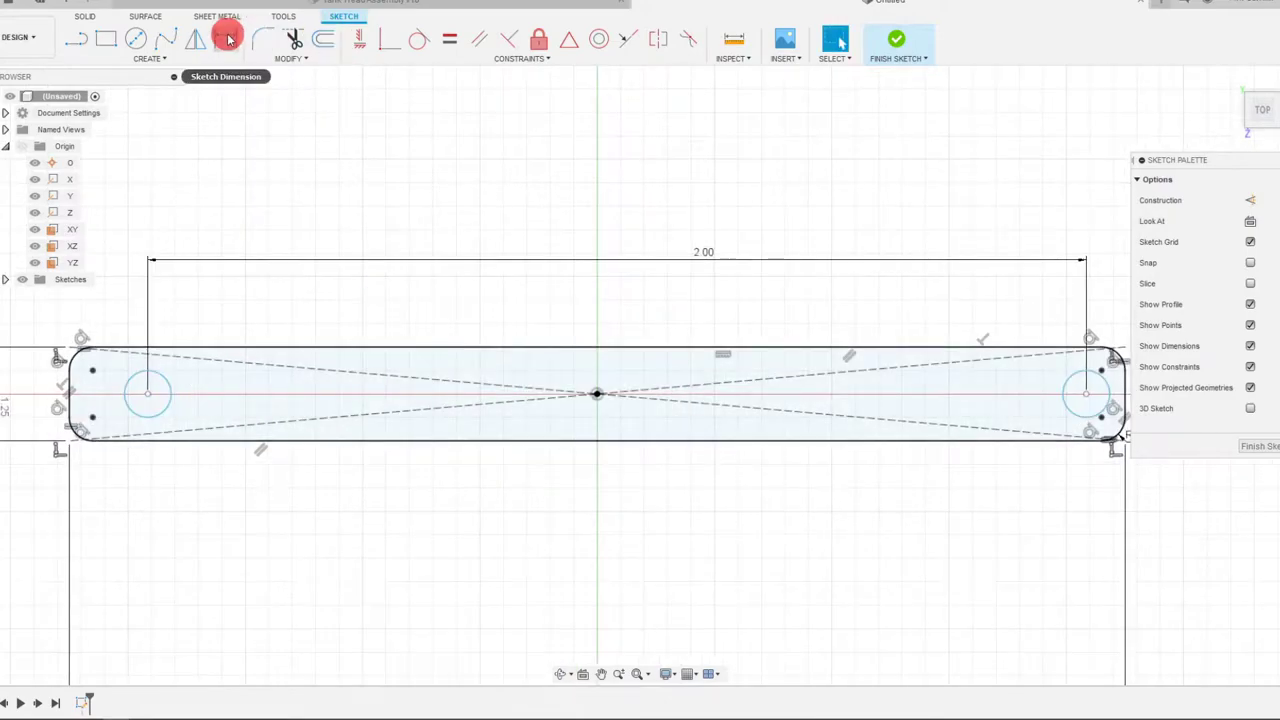
Step: Dimension the left circle's centre 1.00 in from the sketch centre point
left_click(226, 38)
left_click(597, 395)
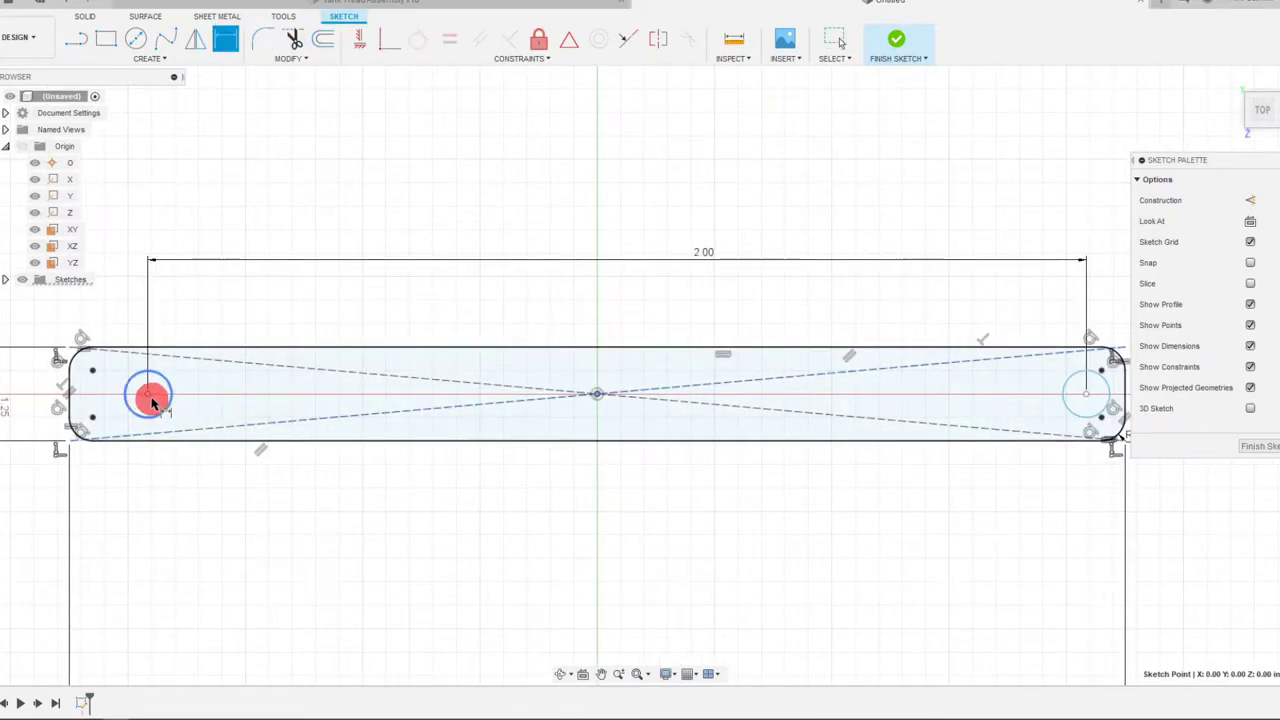
left_click(148, 393)
left_click(345, 305)
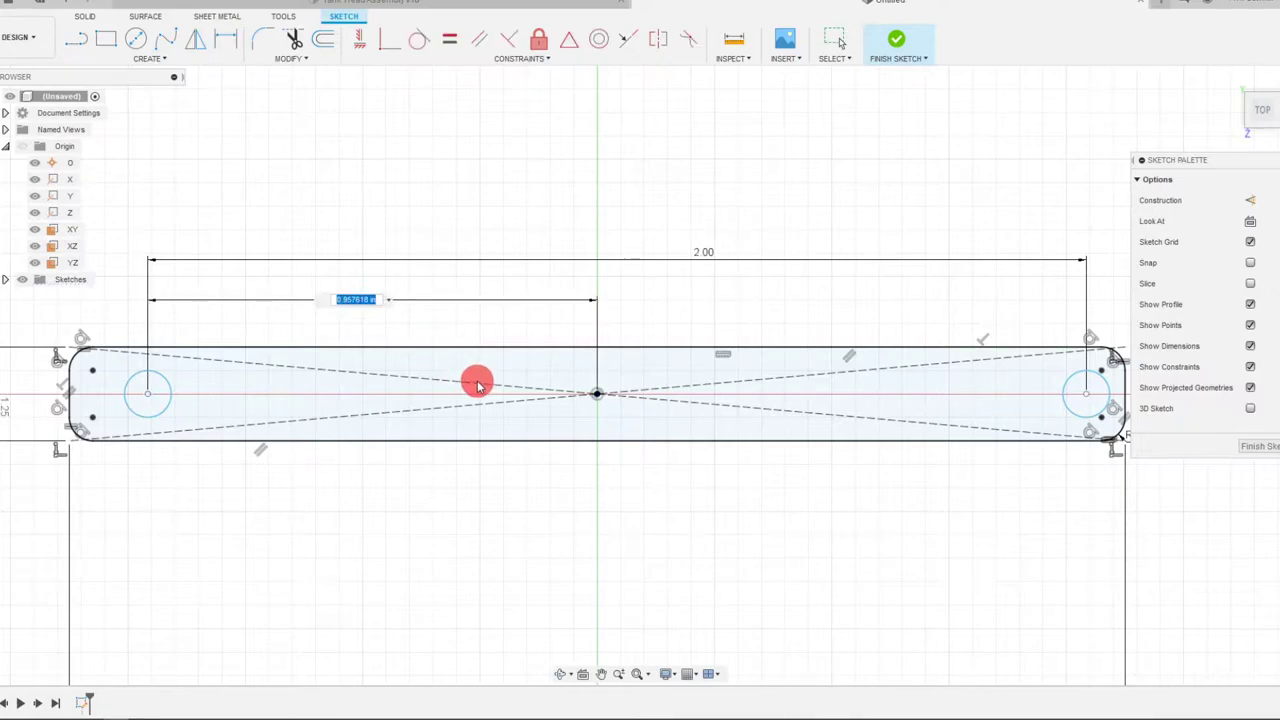
type("1")
key("Return")
key("Escape")
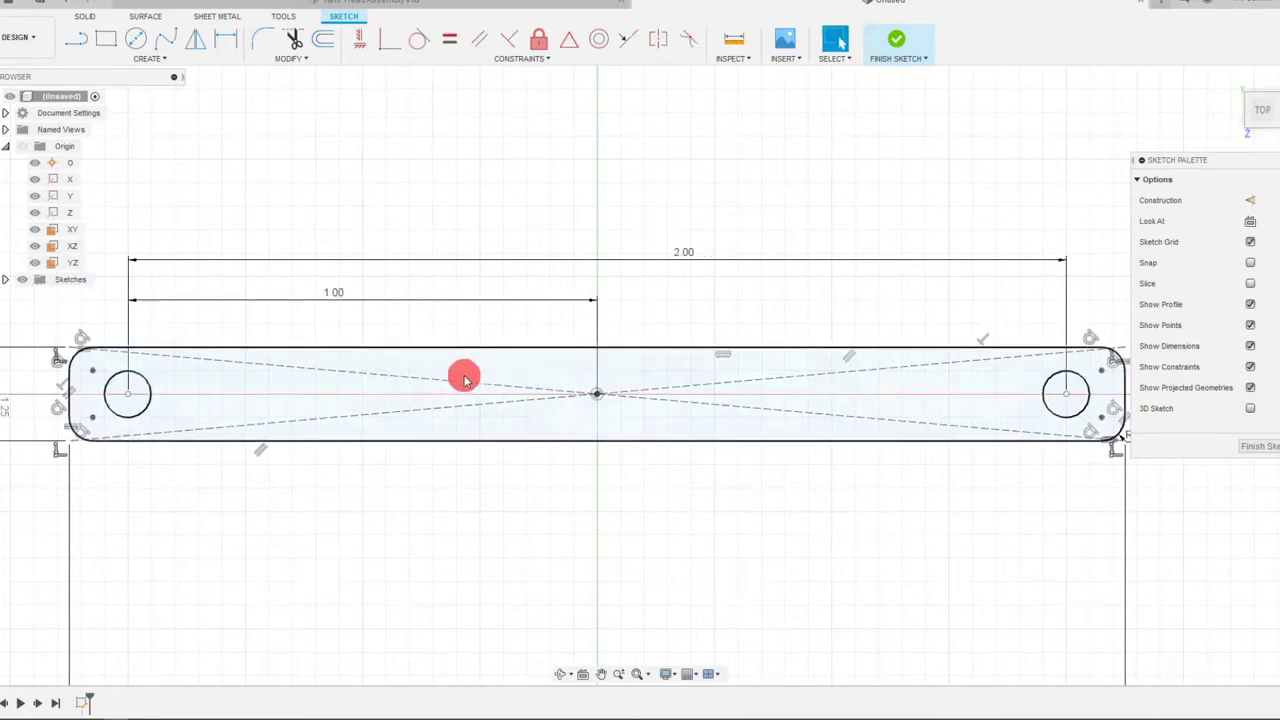
mouse_move(152, 408)
left_mouse_down()
mouse_move(128, 391)
mouse_move(131, 410)
left_mouse_up()
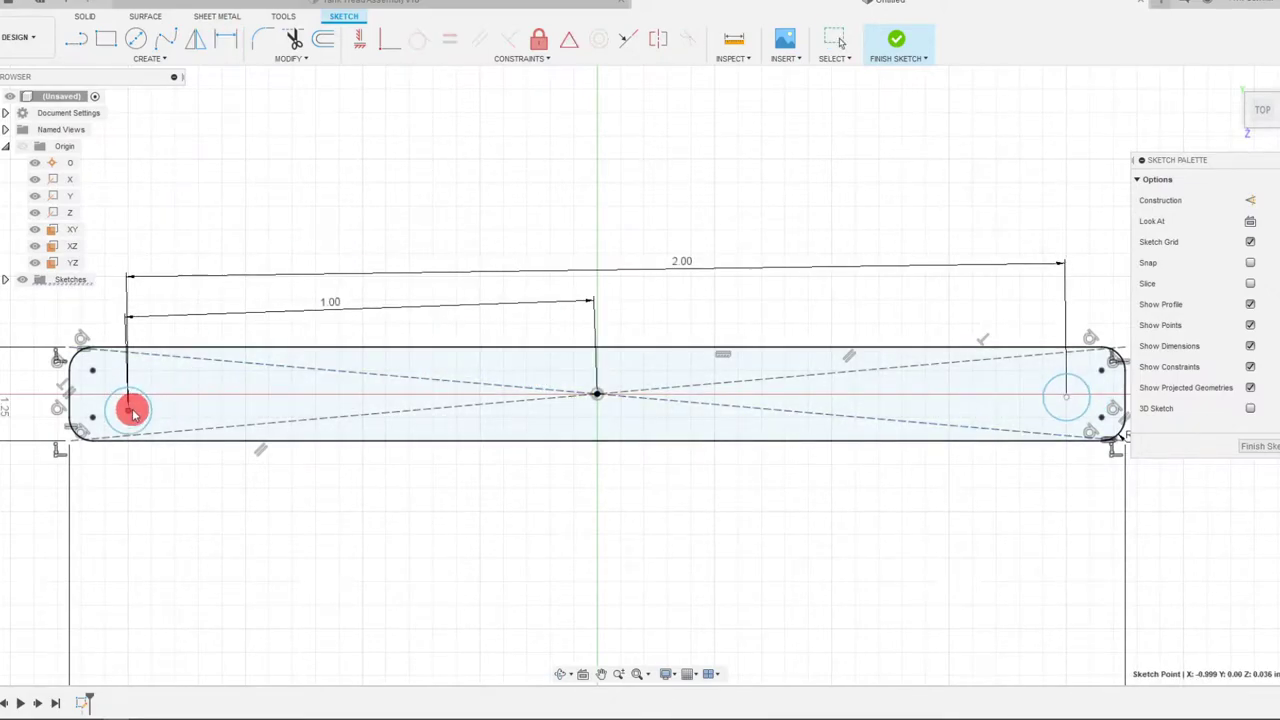
Step: Constrain both circle centres horizontal with the sketch centre point
left_click(360, 39)
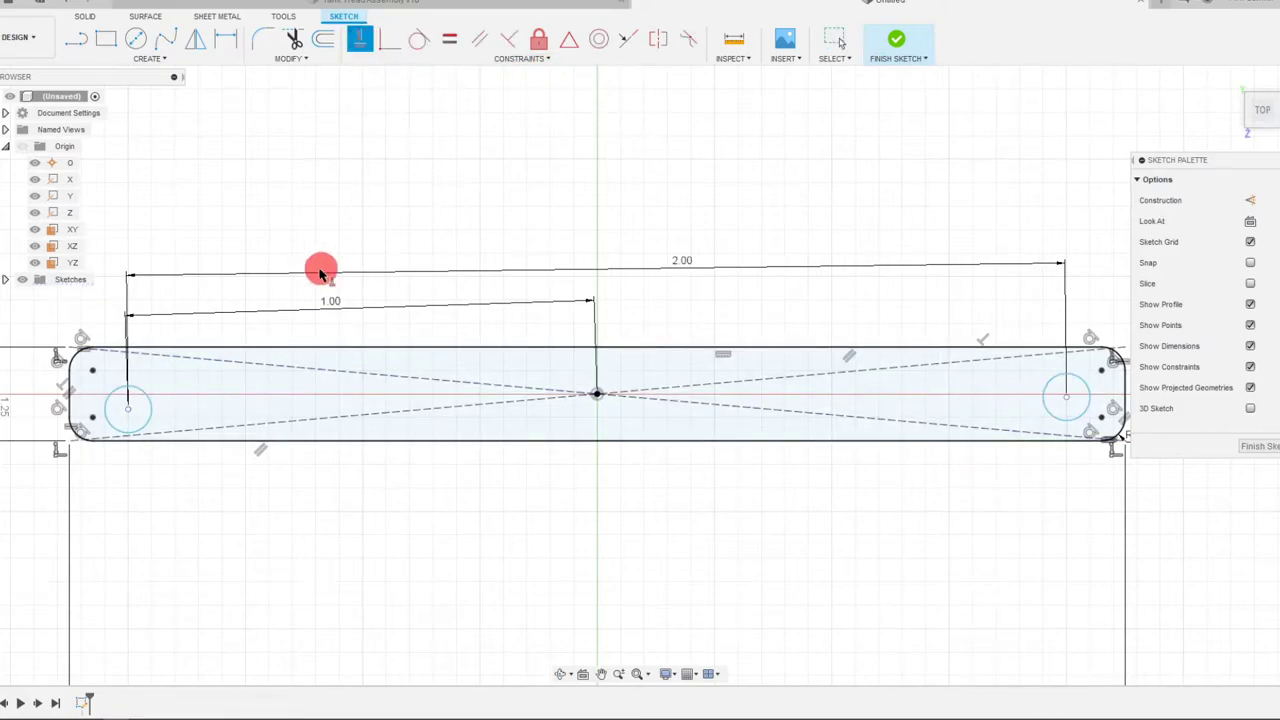
left_click(131, 413)
left_click(599, 400)
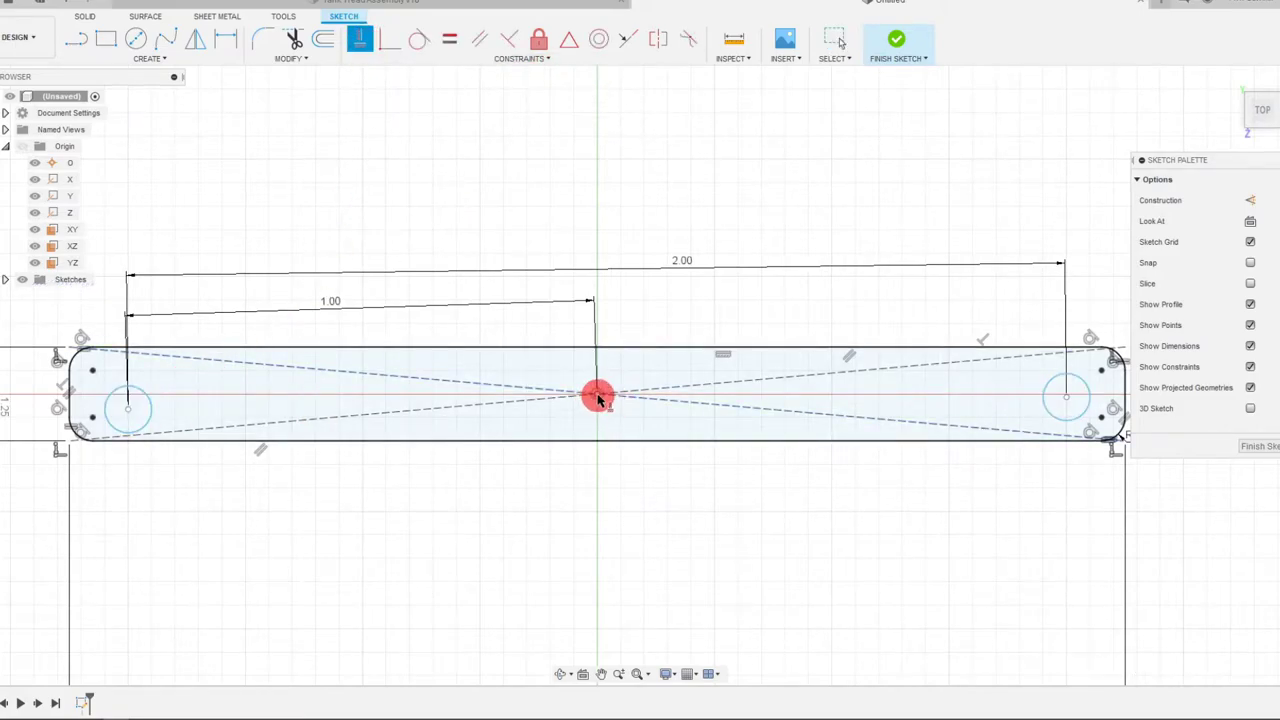
left_click(128, 408)
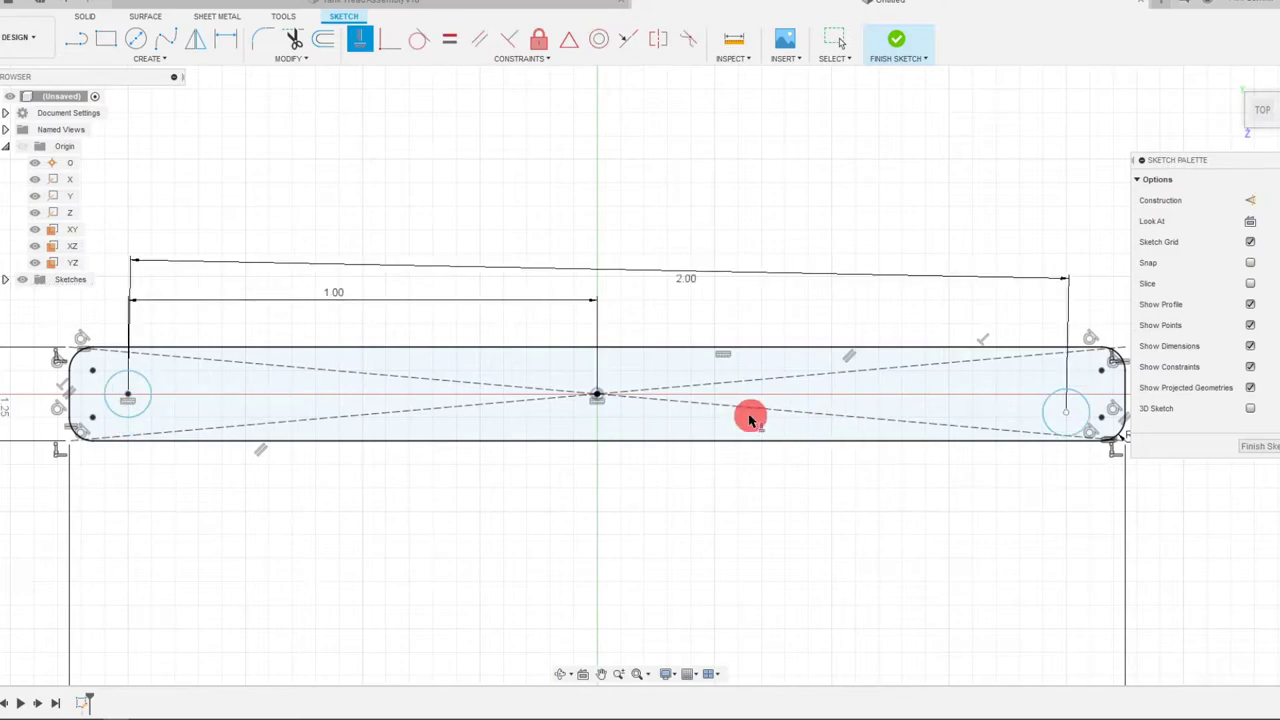
left_click(597, 394)
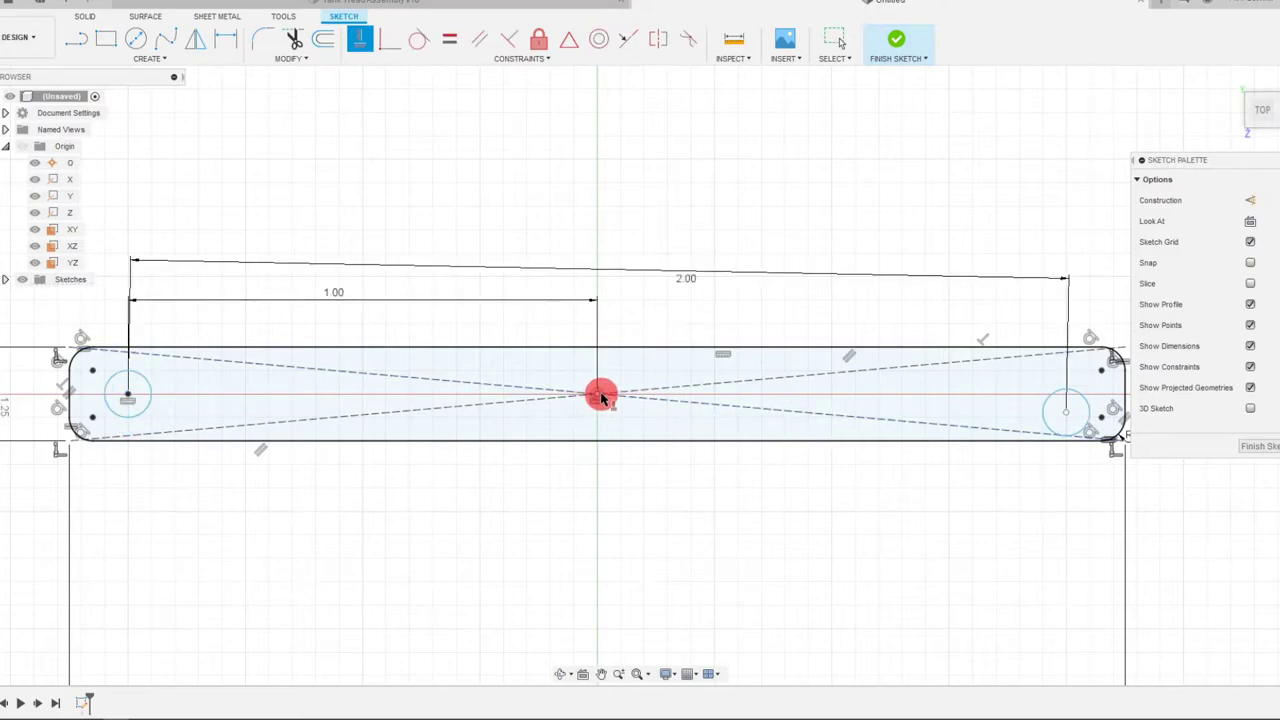
left_click(1068, 416)
key("Escape")
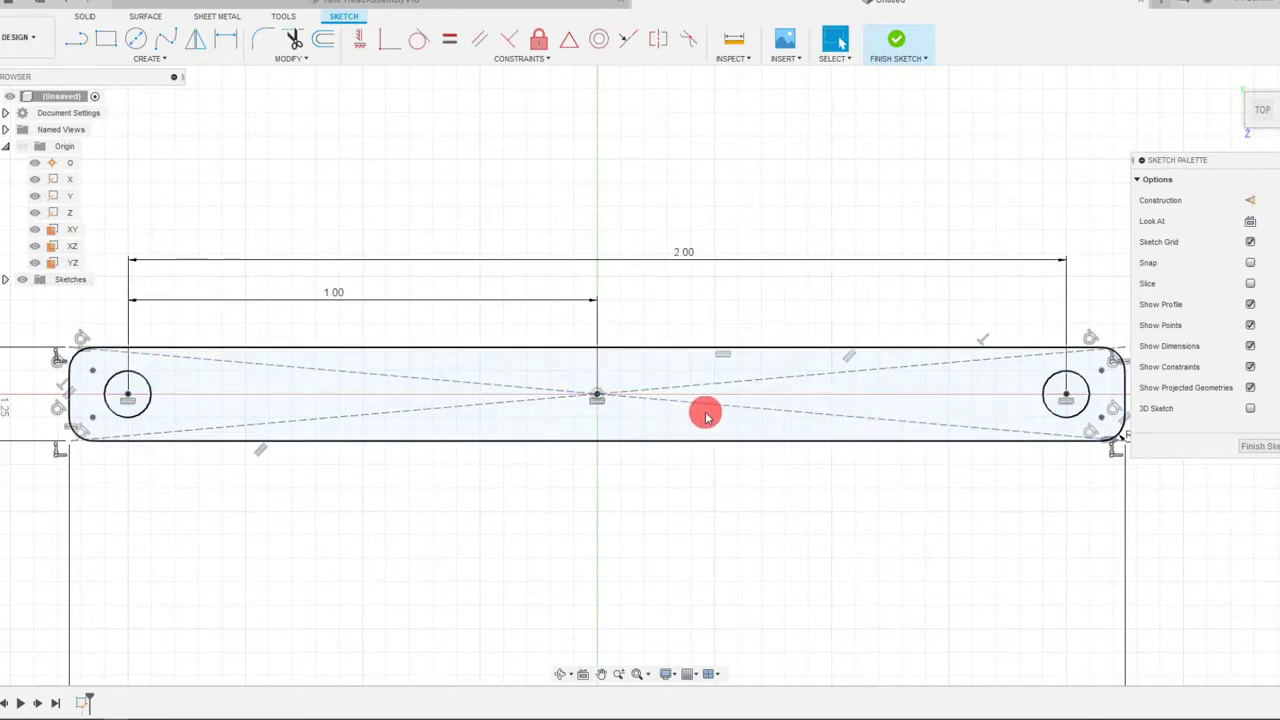
scroll(737, 417, "down", 3)
scroll(371, 395, "up", 3)
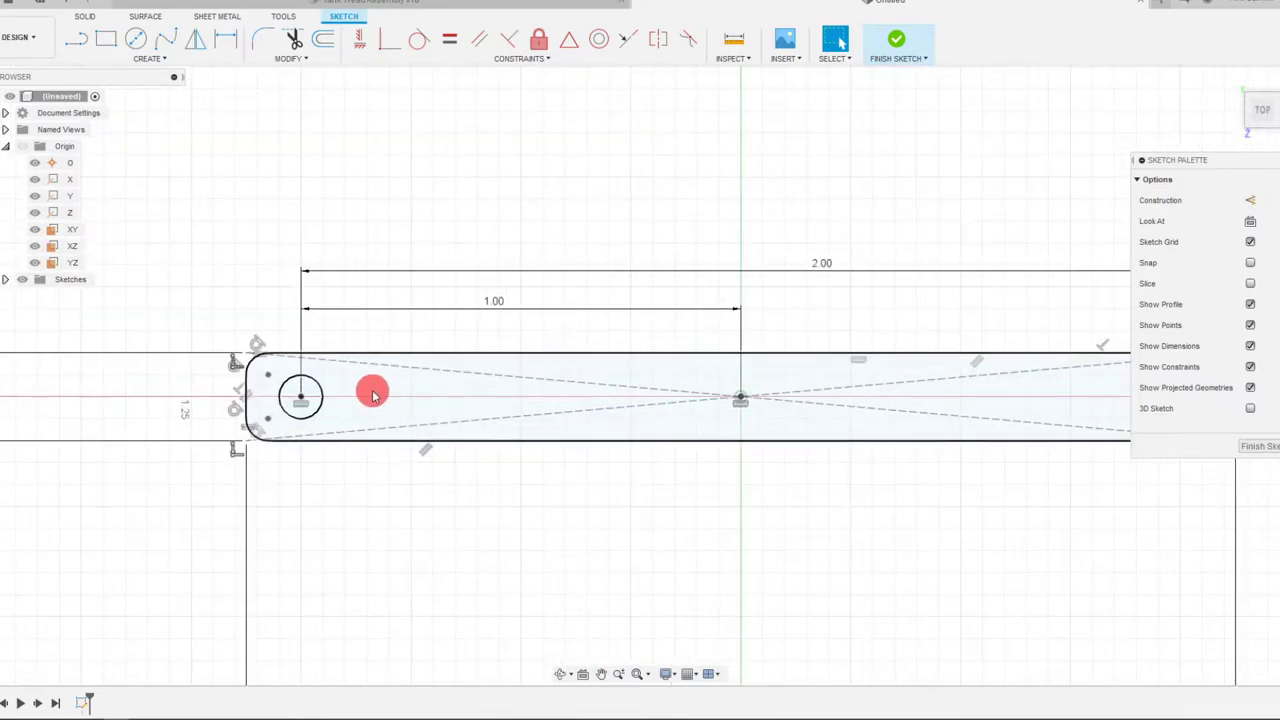
scroll(331, 343, "up", 1)
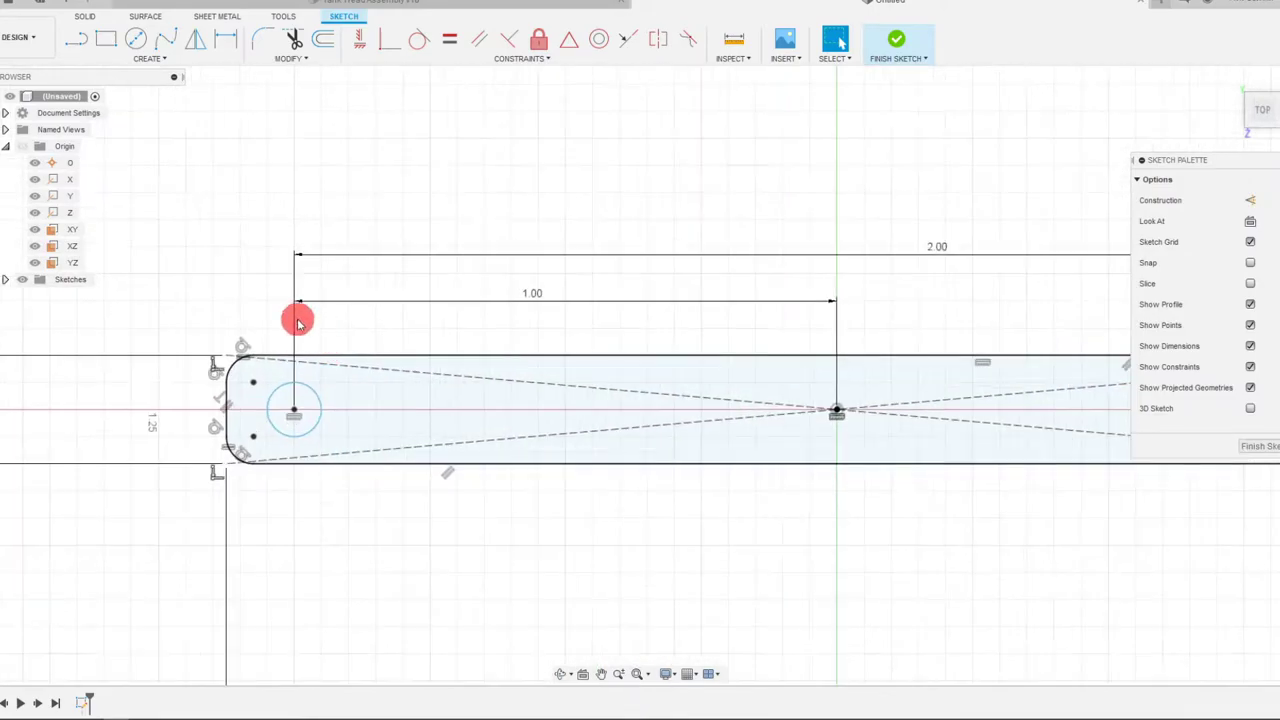
Step: Dimension the left circle's diameter to 0.109 in (.125-.016)
left_click(237, 40)
left_click(325, 410)
left_click(362, 344)
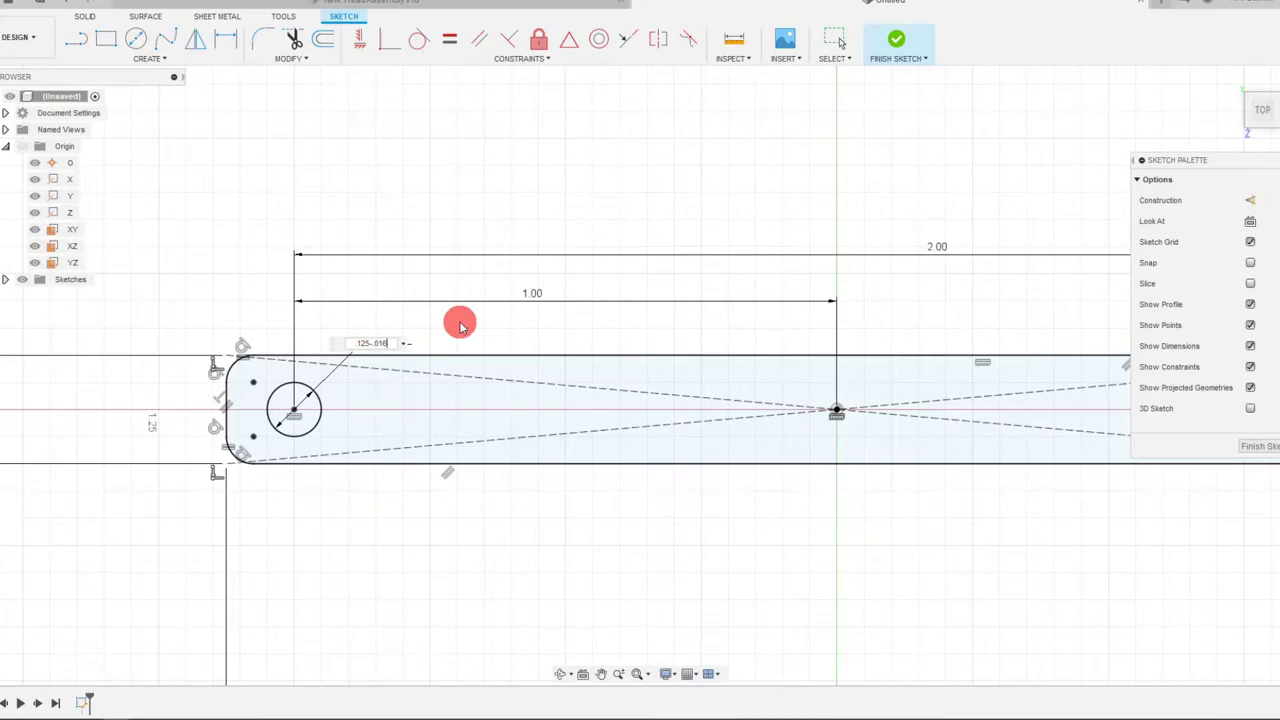
key("Return")
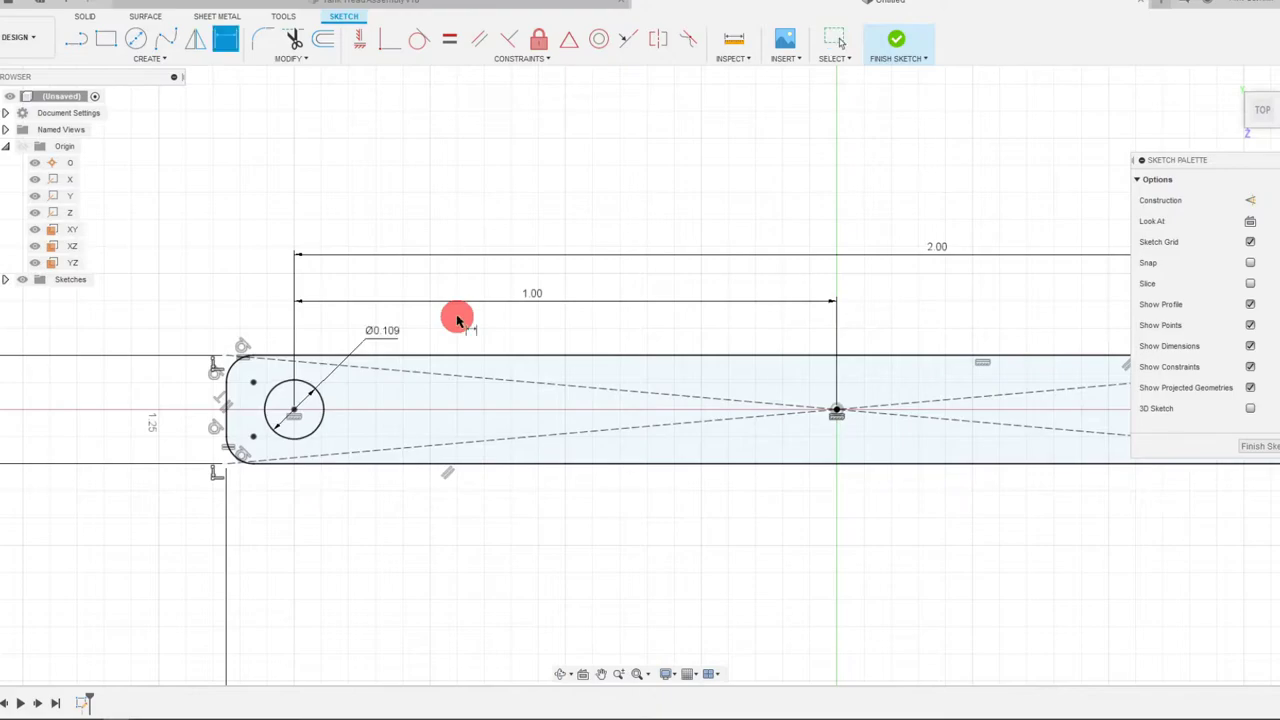
scroll(414, 360, "down", 5)
key("Escape")
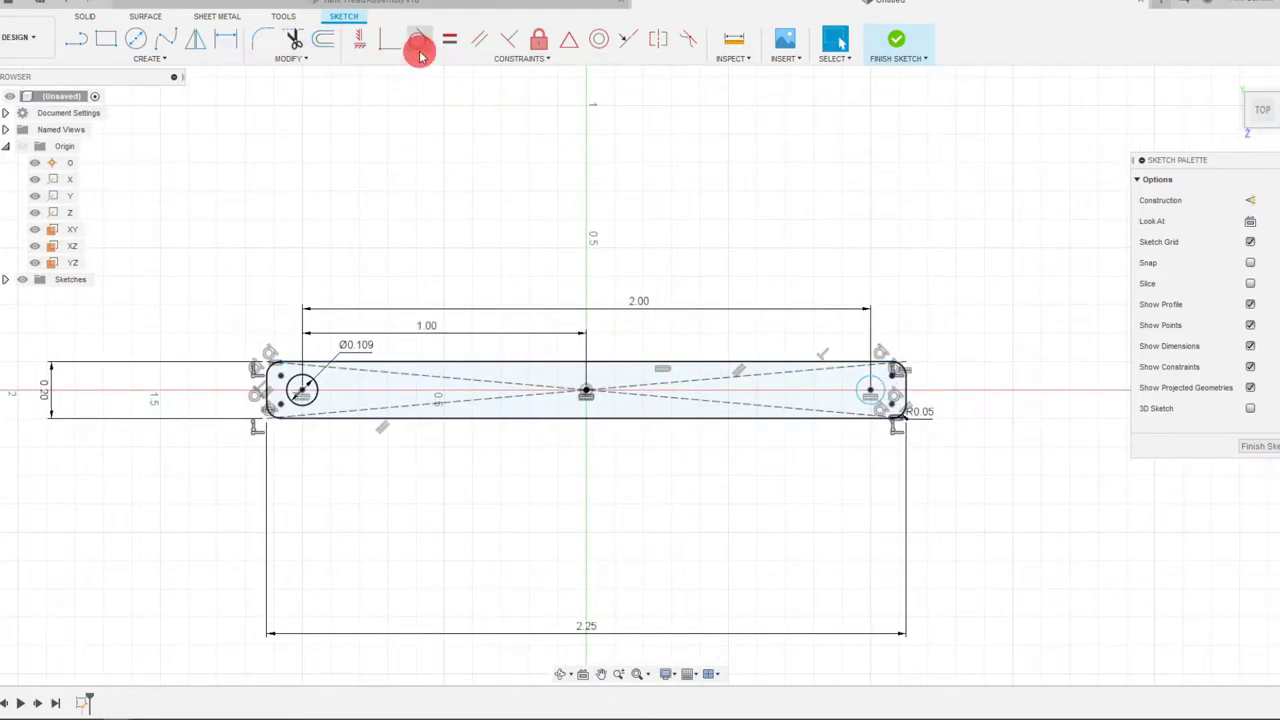
Step: Make the right circle equal in size to the left Ø0.109 circle
left_click(449, 40)
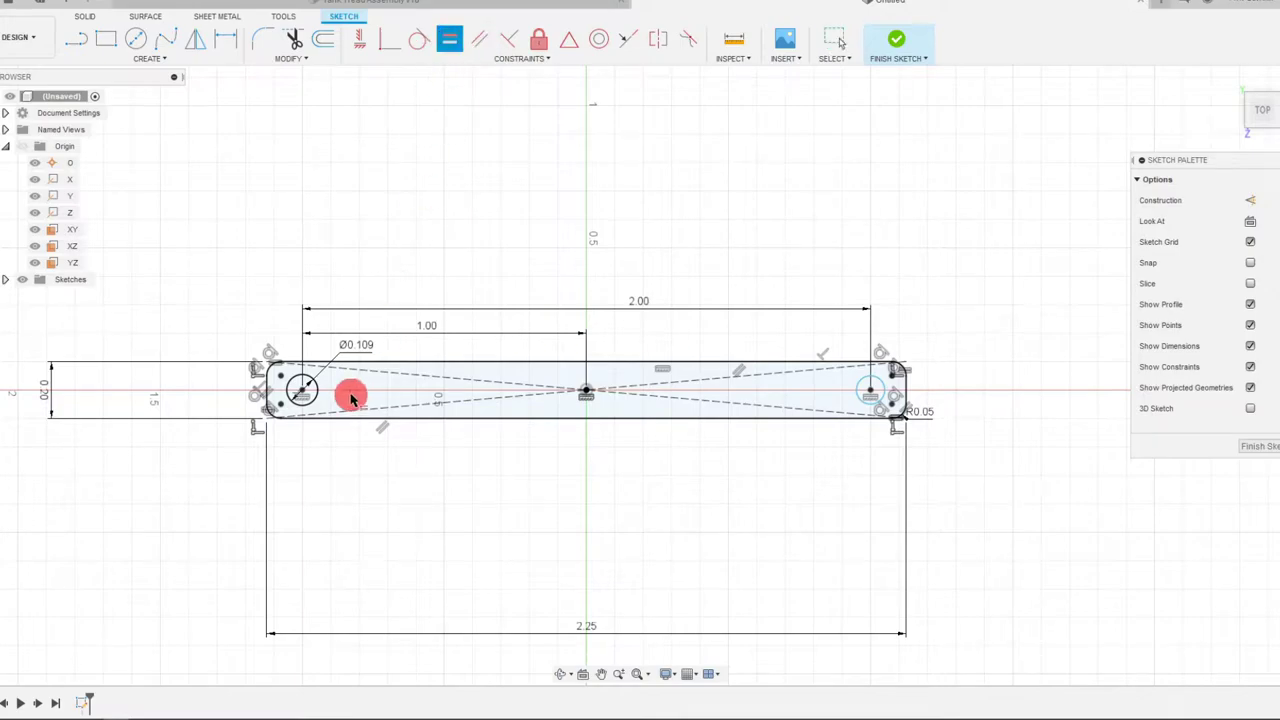
left_click(320, 400)
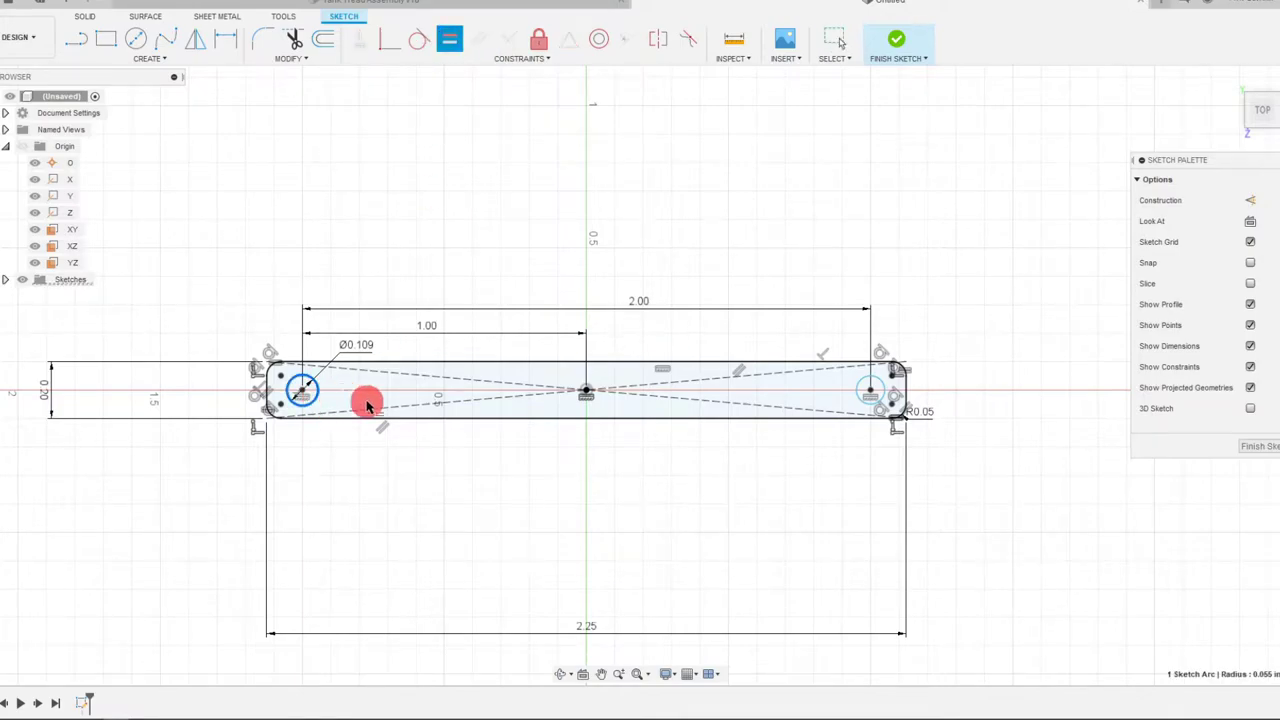
left_click(868, 407)
right_click(750, 366)
left_click(797, 371)
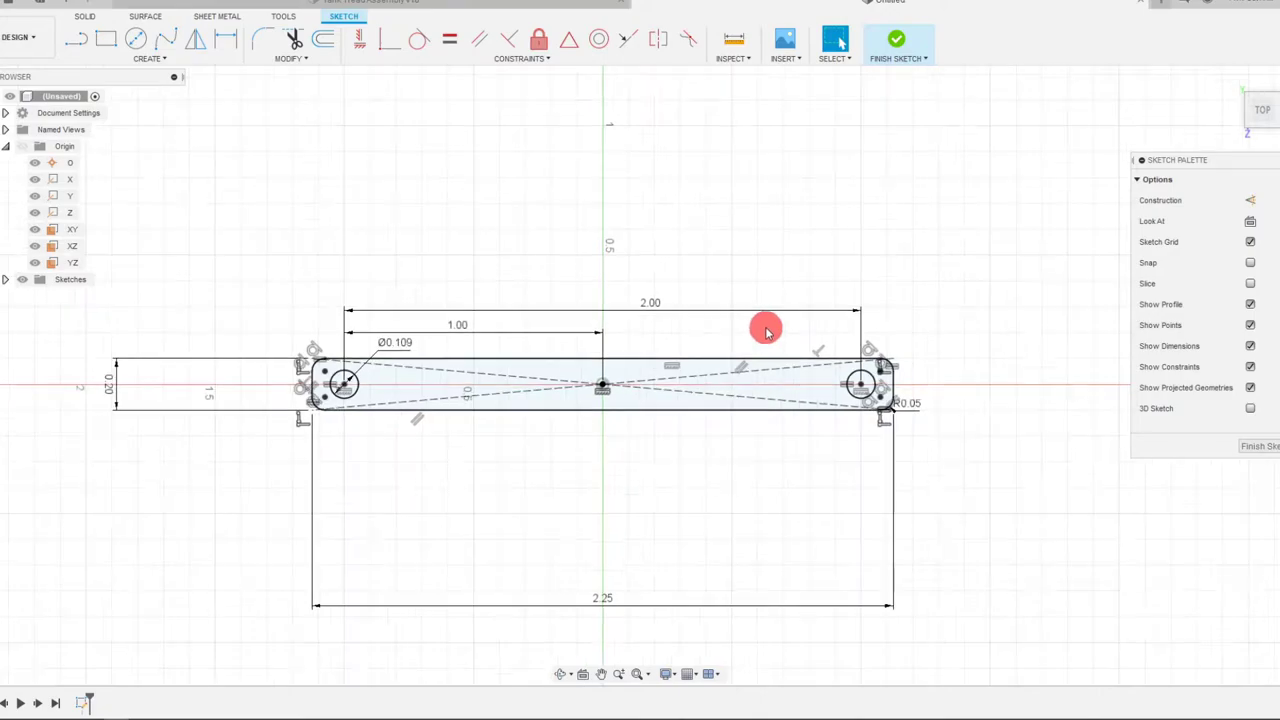
scroll(550, 341, "up", 2)
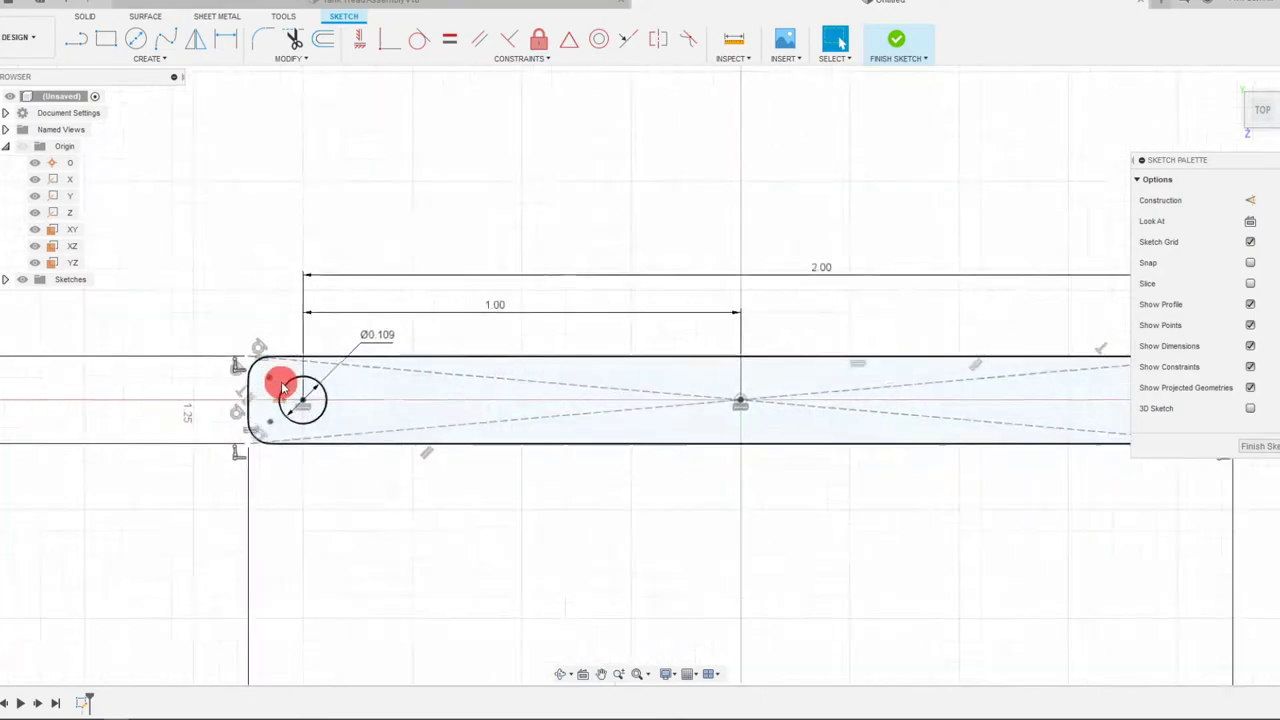
left_click(283, 386)
scroll(405, 395, "down", 5)
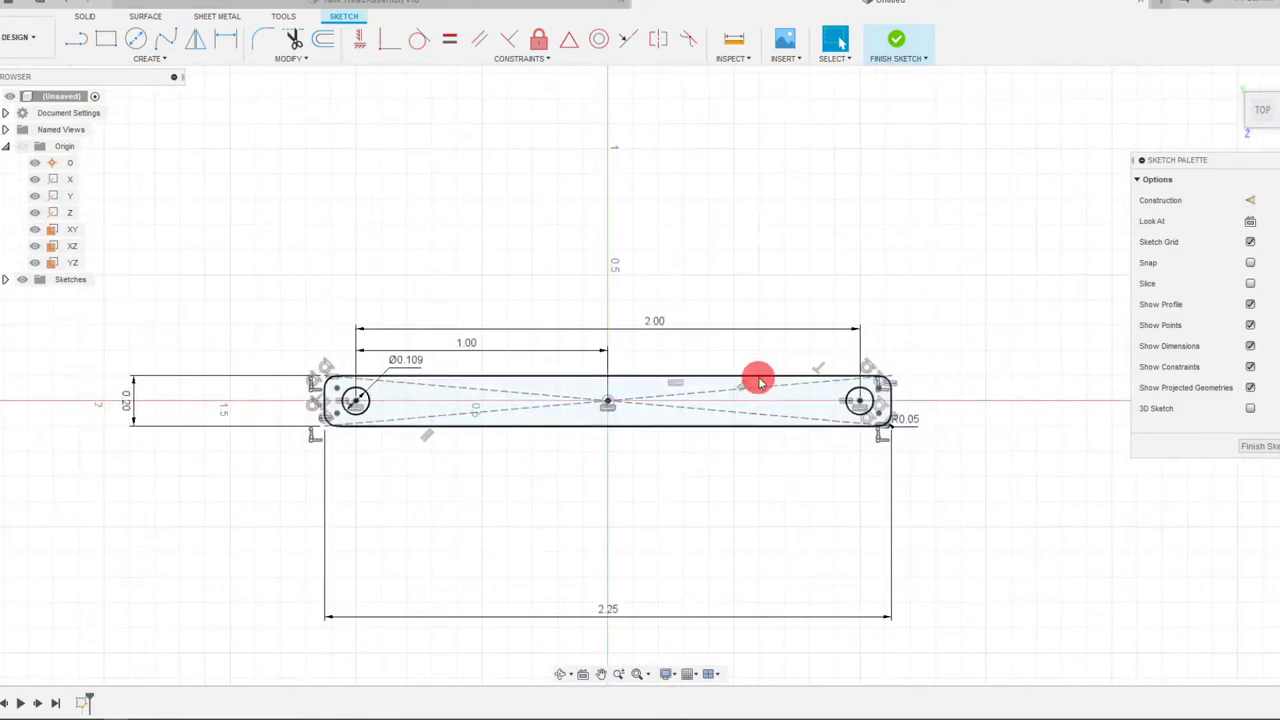
scroll(765, 380, "up", 2)
scroll(598, 400, "down", 2)
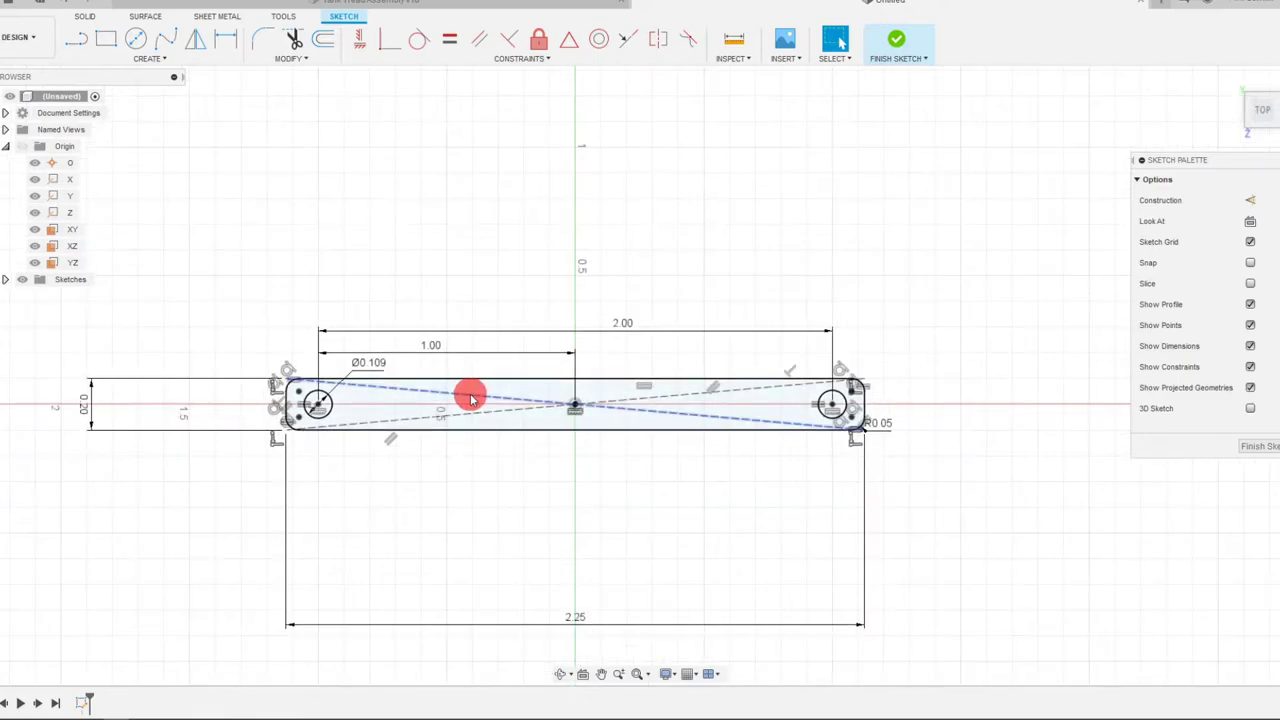
scroll(428, 387, "up", 1)
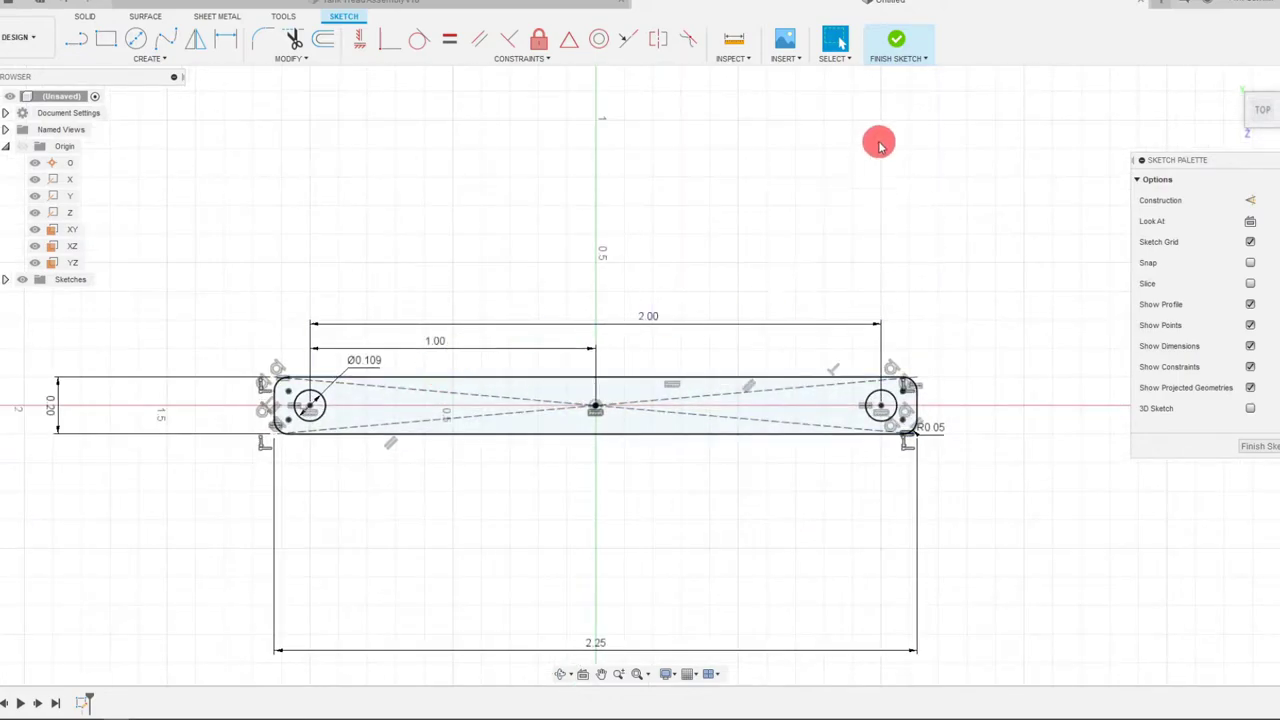
Step: Extrude the slot profile about 0.106 in into a flat two-hole link bar
left_click(896, 40)
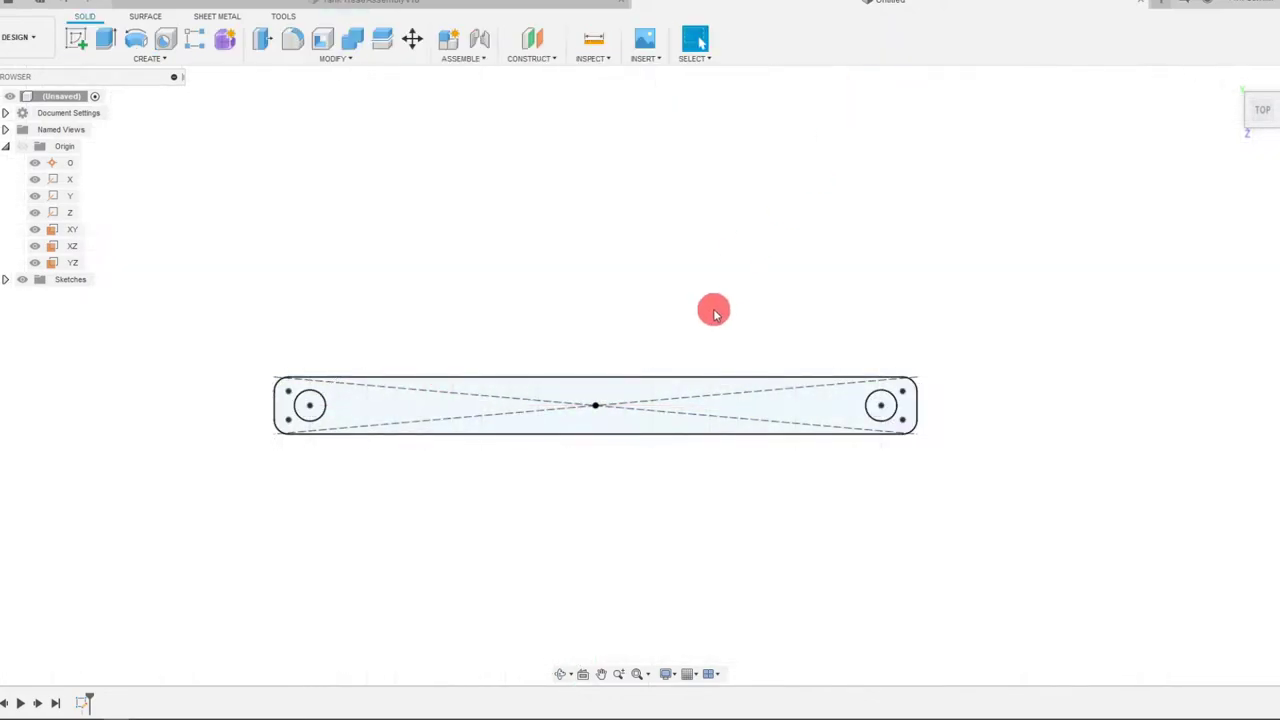
left_click(110, 38)
left_click(468, 397)
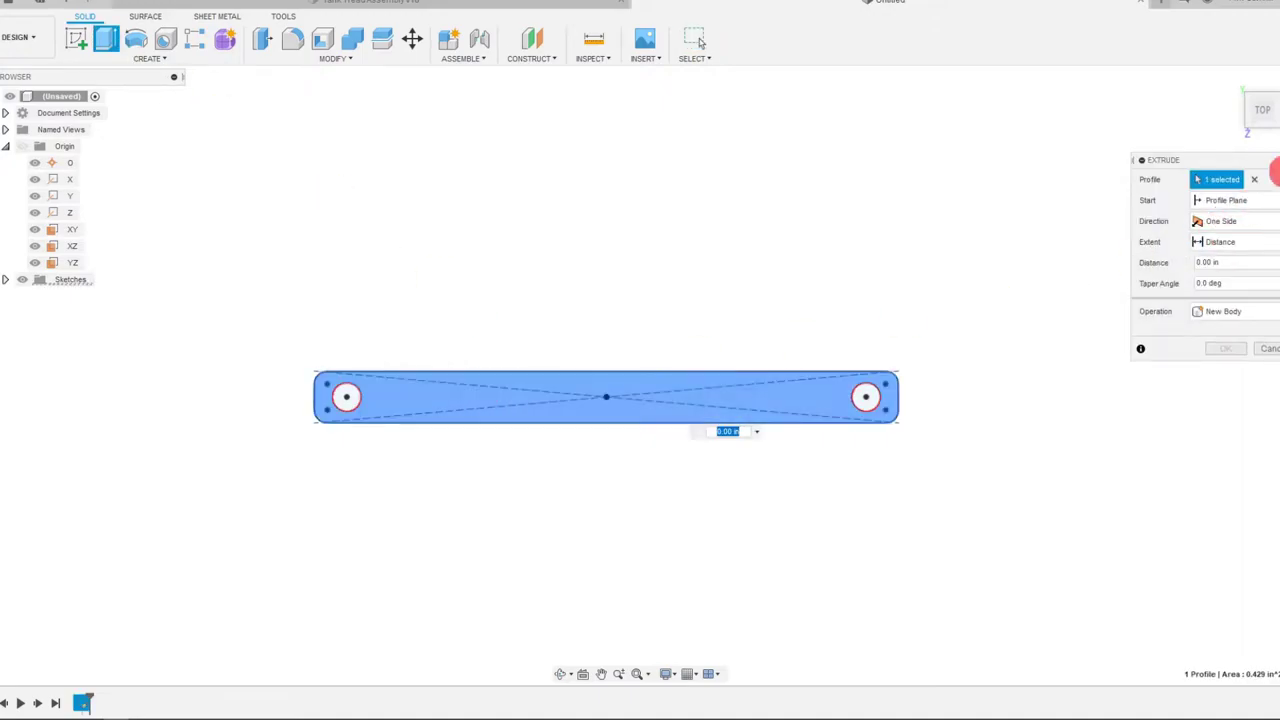
left_click(1260, 126)
left_click_drag(634, 383, 608, 364)
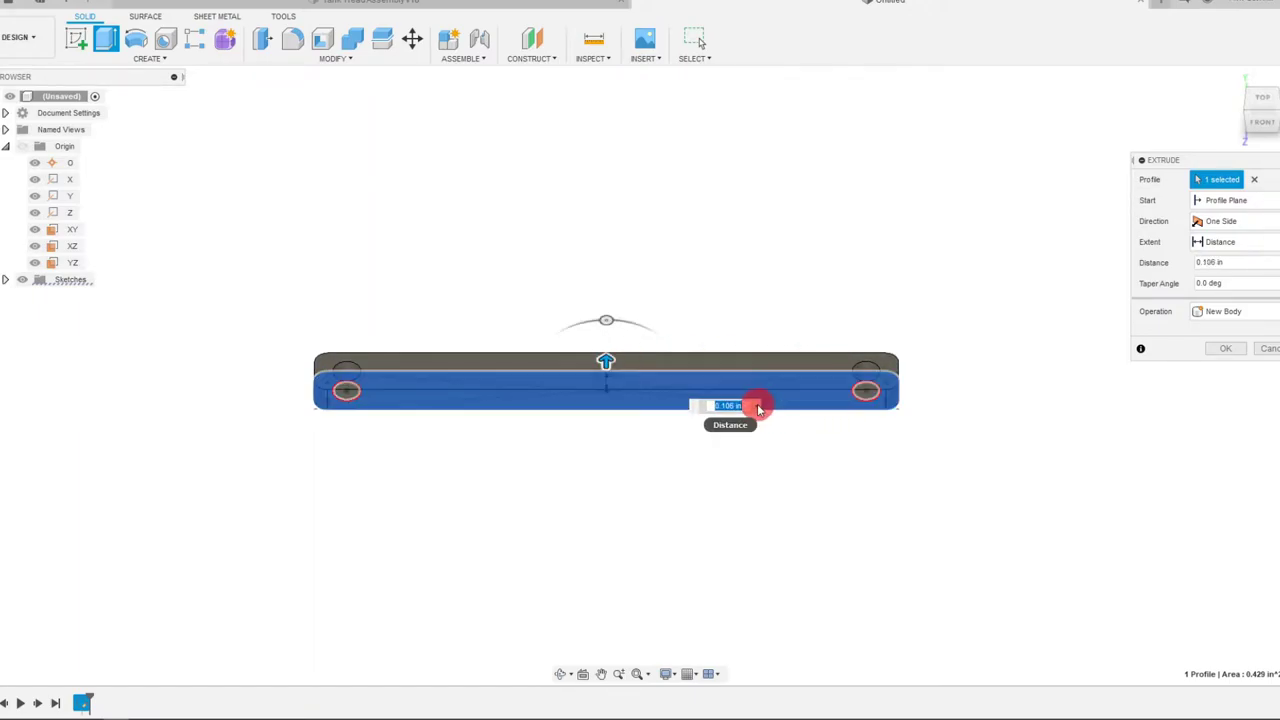
key("Return")
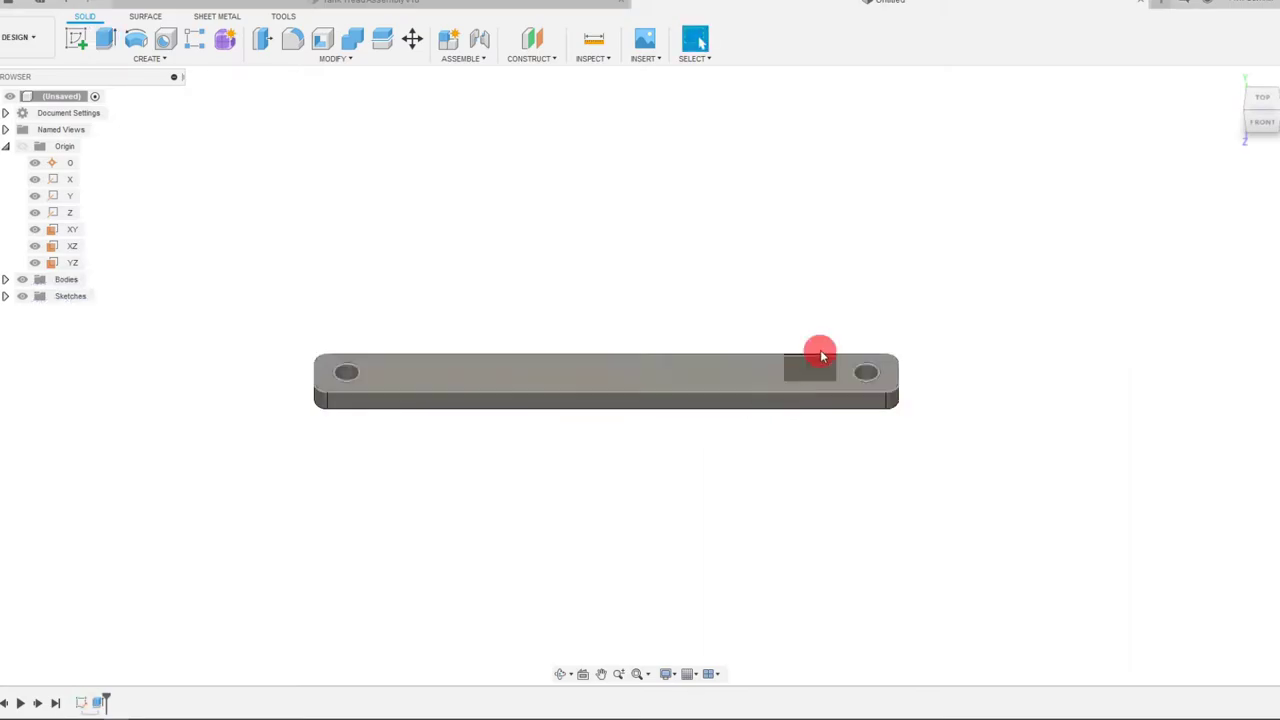
Step: Start a new sketch on the YZ plane, viewing the bar end-on from the right
left_click(1272, 110)
left_click(1250, 112)
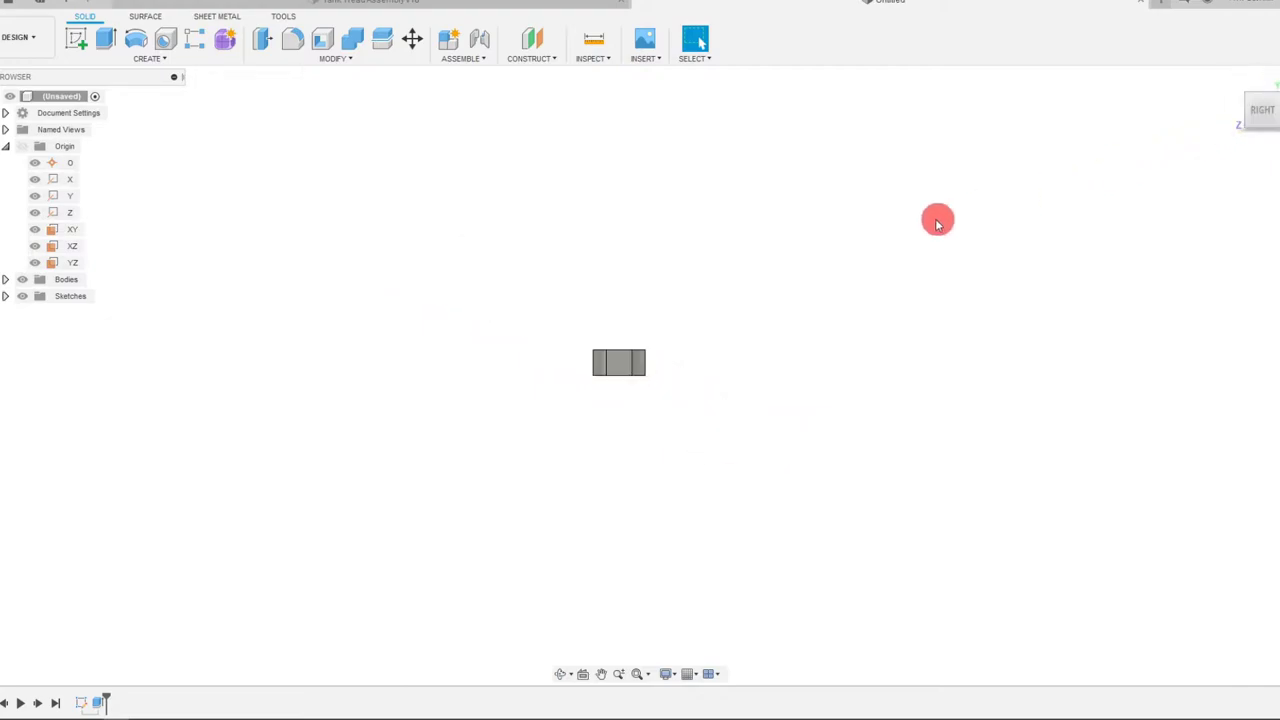
scroll(652, 255, "up", 1)
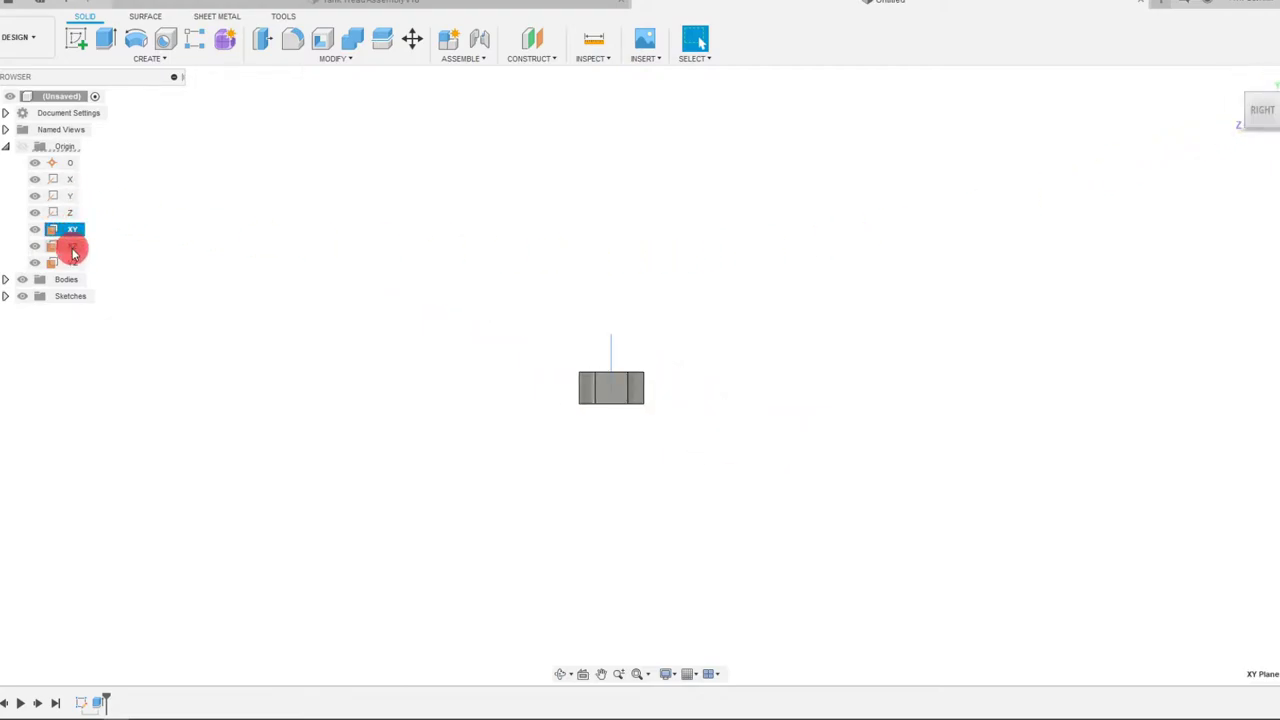
left_click(73, 262)
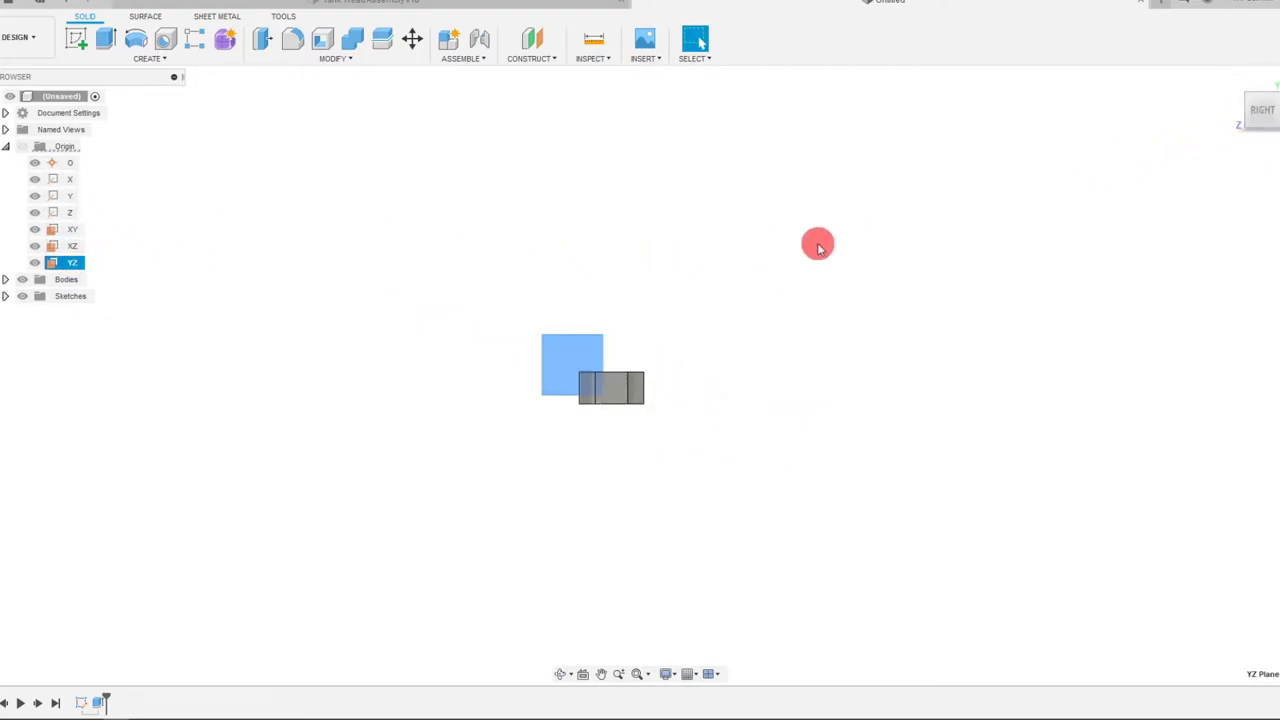
left_click(83, 44)
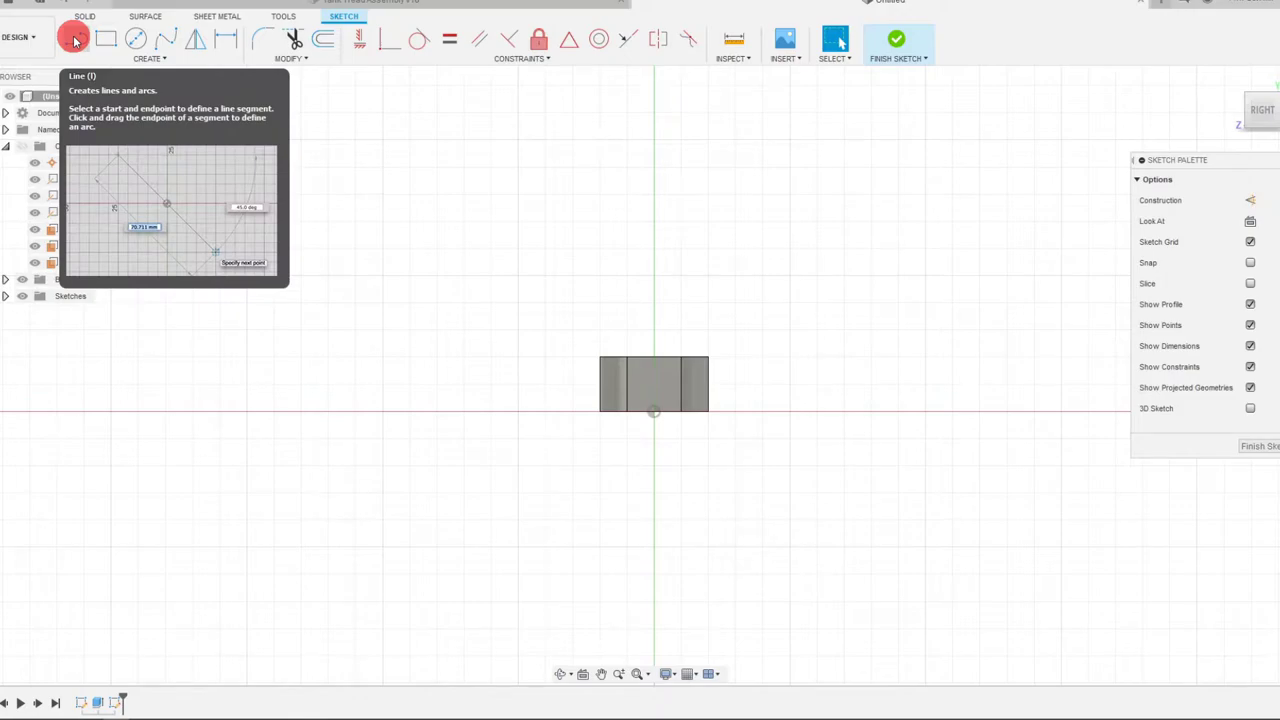
left_click(75, 40)
scroll(626, 306, "up", 3)
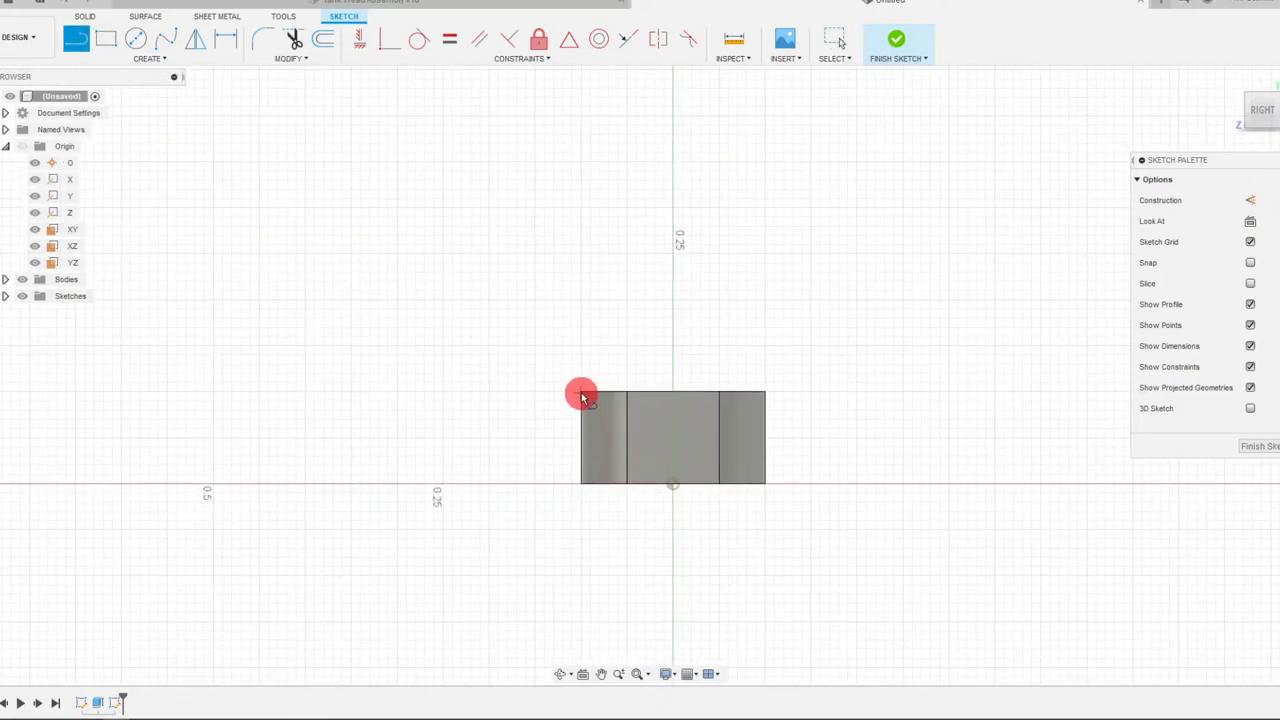
key("Escape")
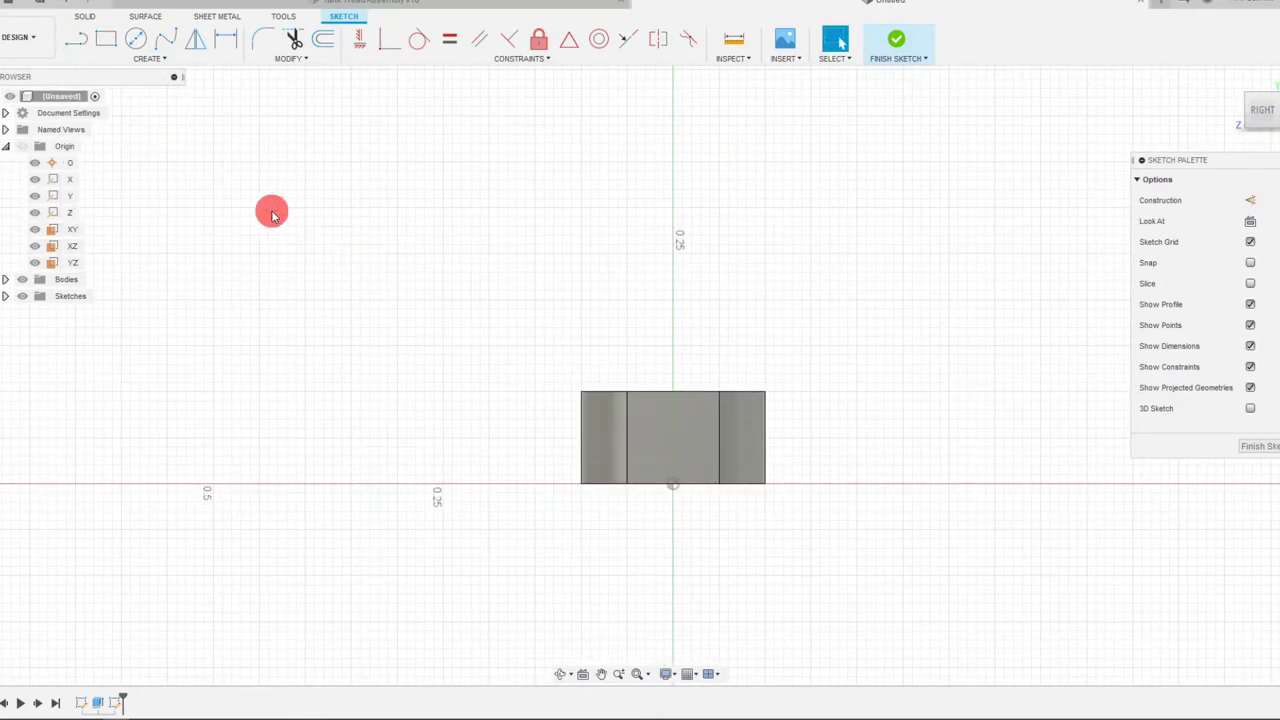
Step: Project the middle face's top edge as construction geometry and draw a line across the top corners
key("p")
left_click(680, 393)
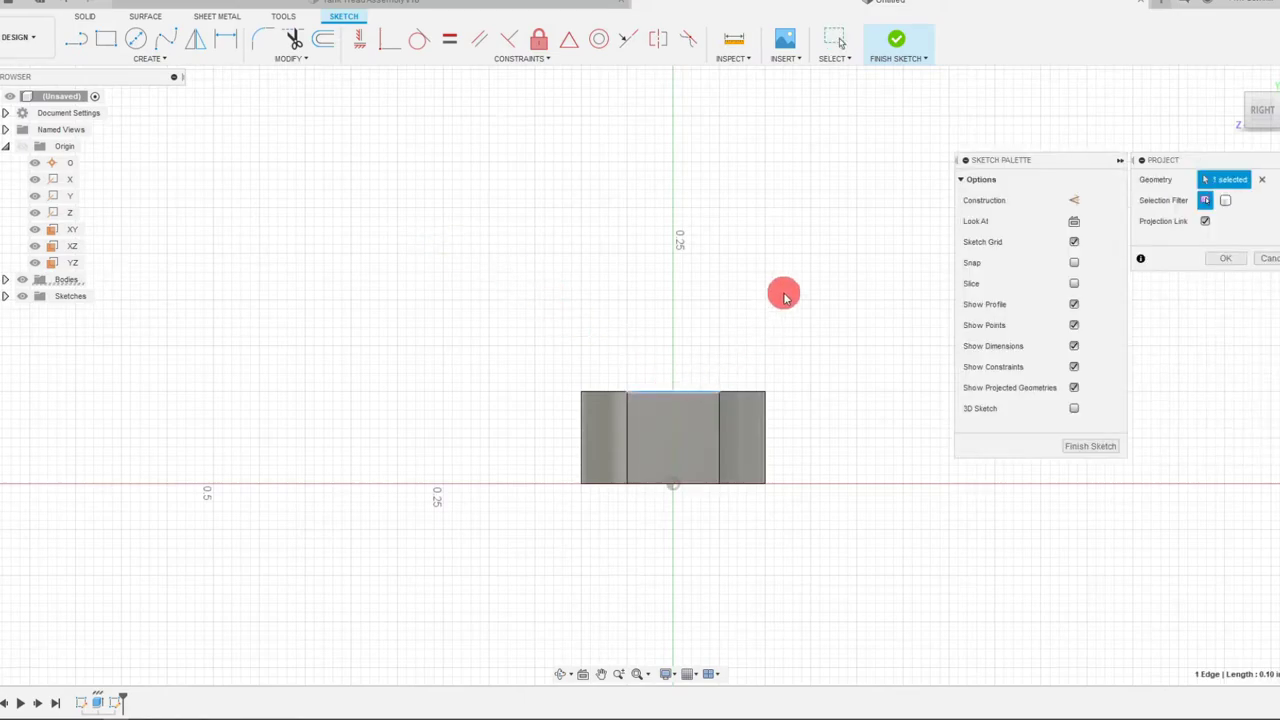
left_click(1222, 259)
scroll(700, 353, "up", 2)
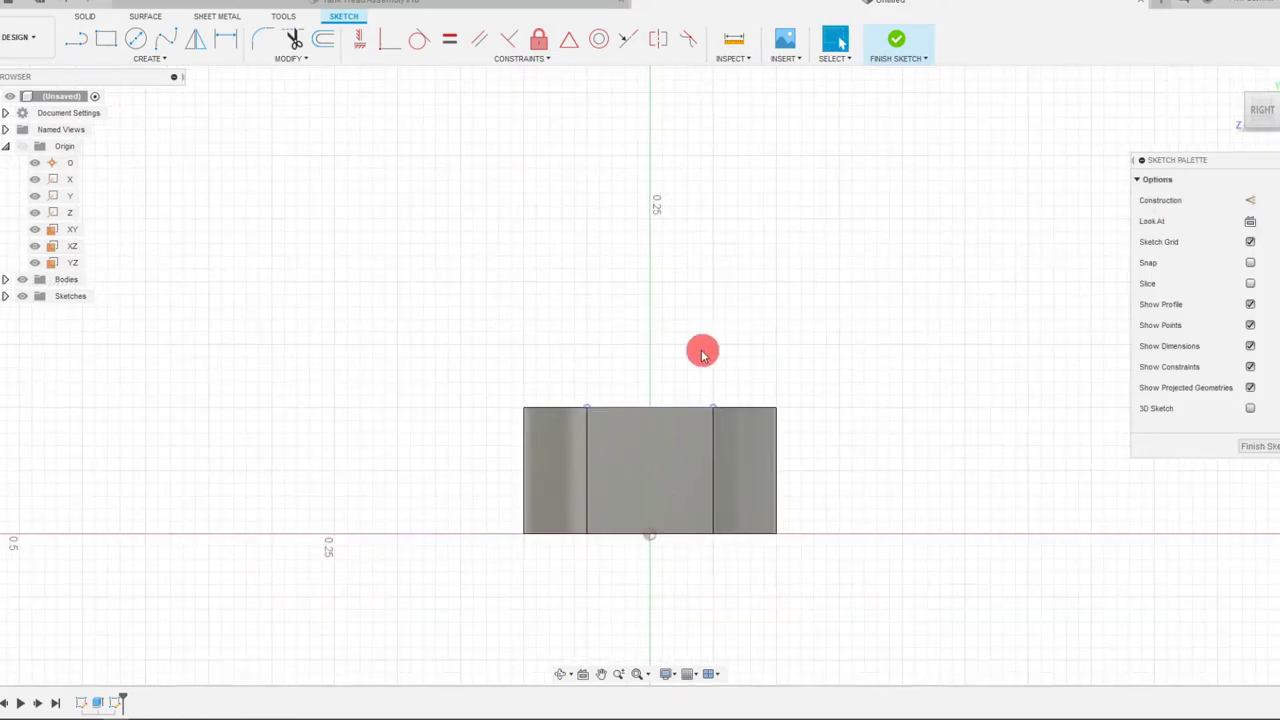
left_click(82, 40)
left_click(505, 333)
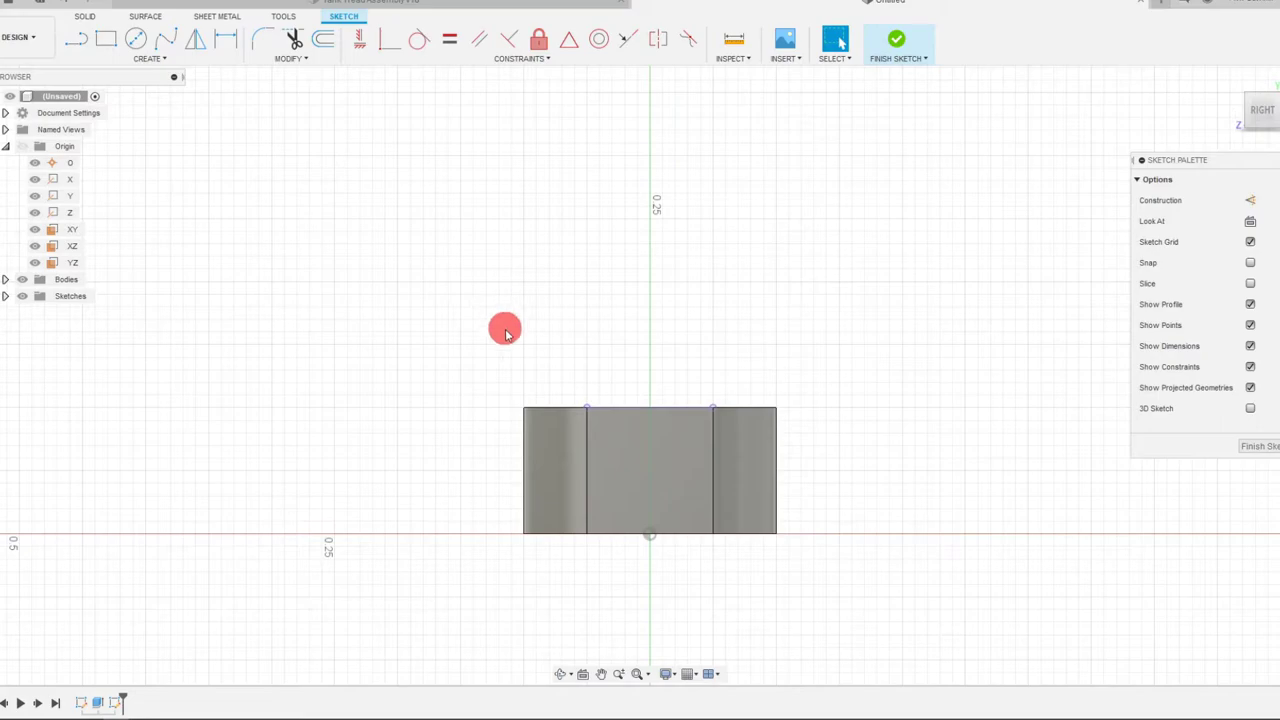
left_click(609, 409)
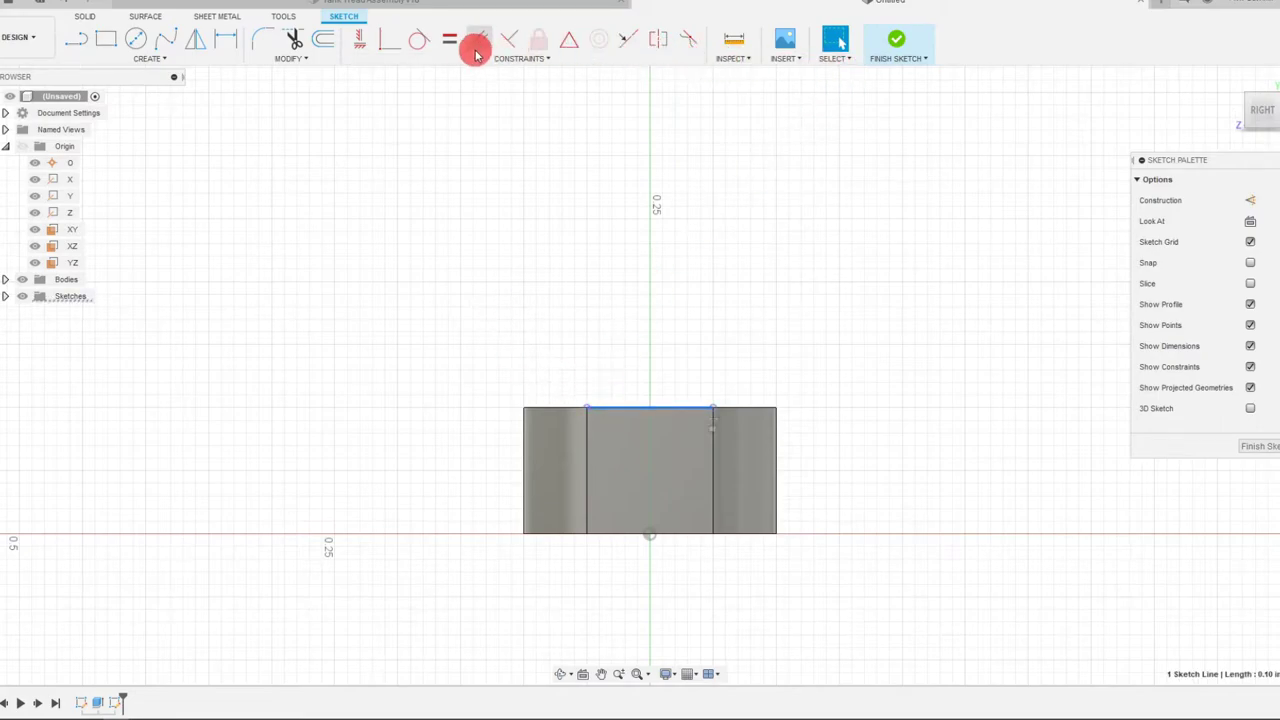
left_click(1250, 200)
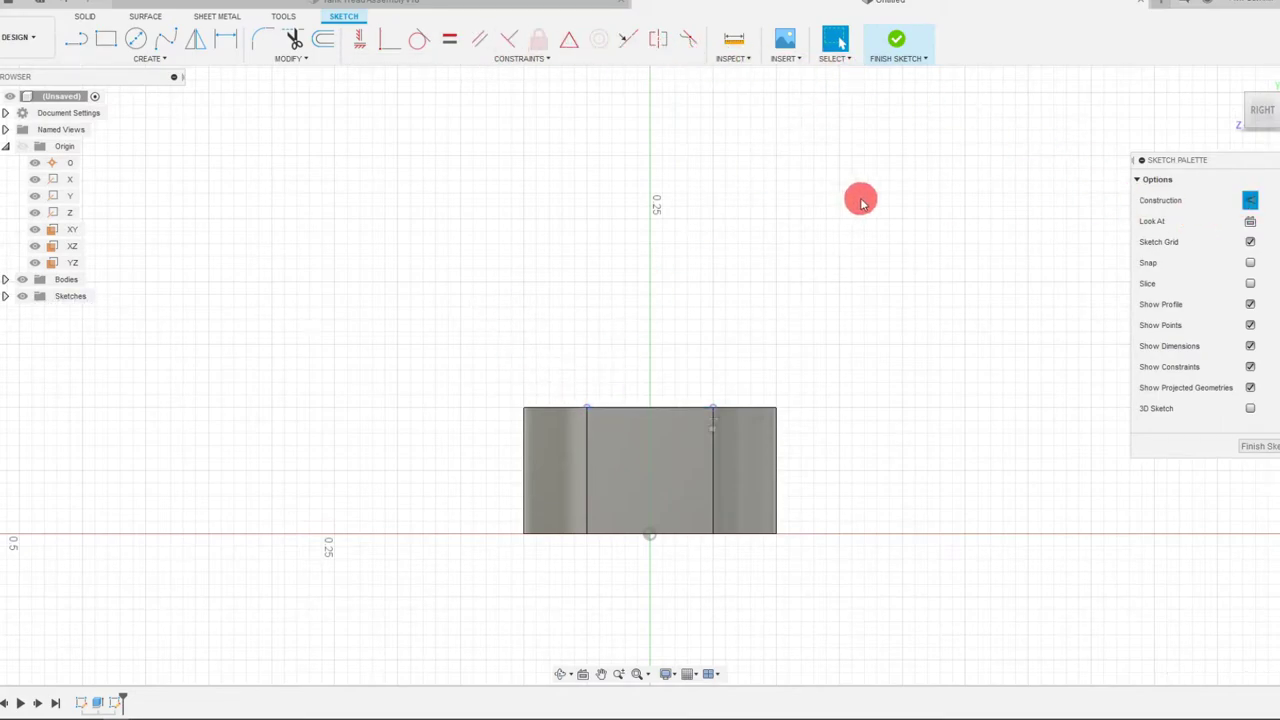
left_click(84, 40)
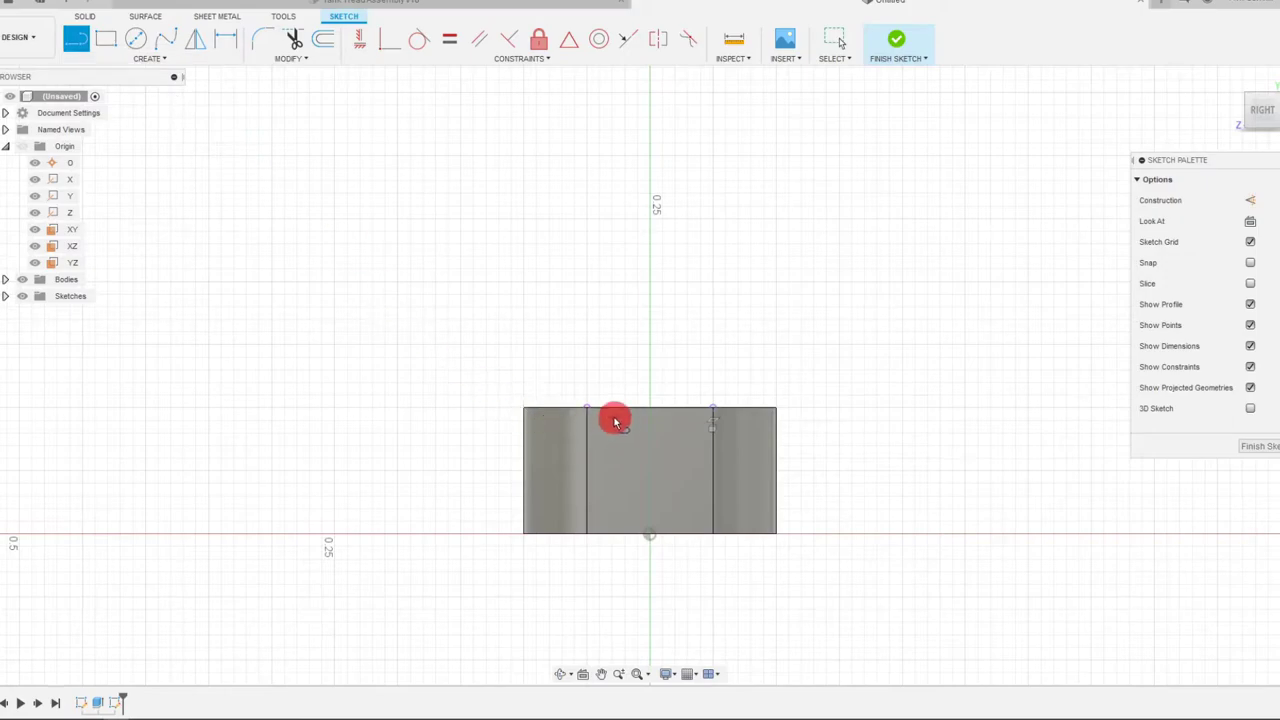
left_click(523, 409)
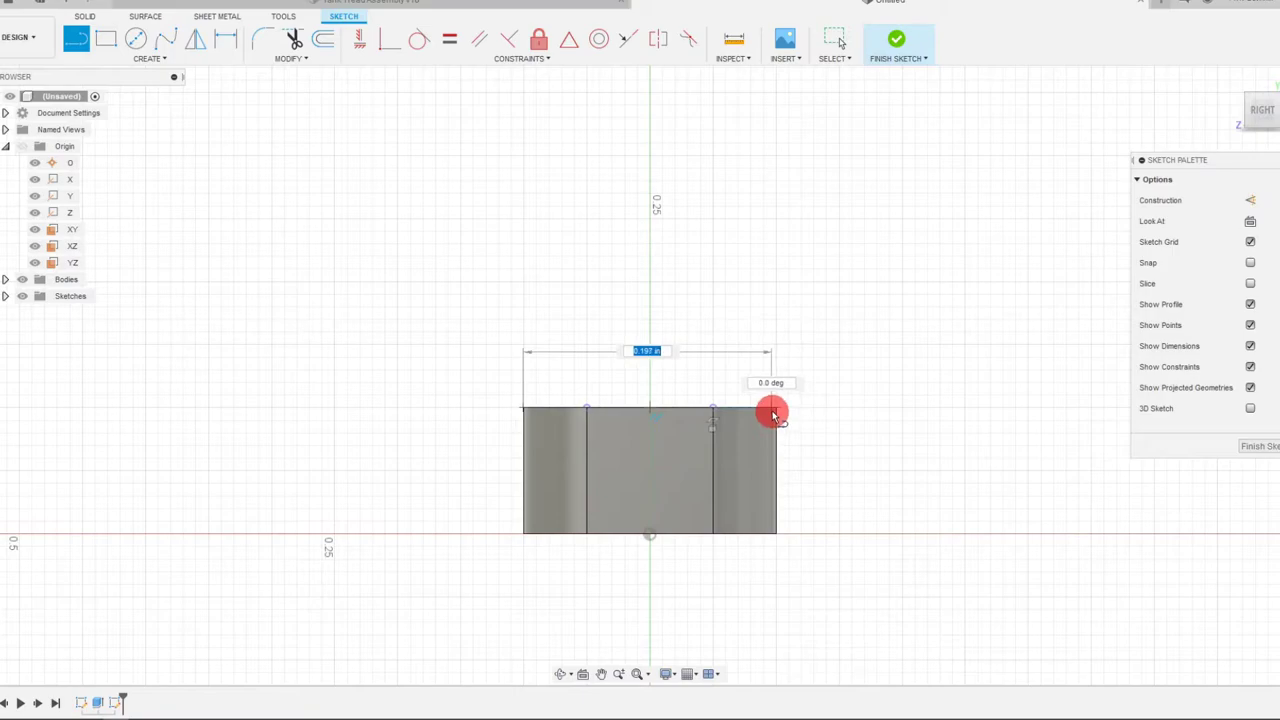
left_click(772, 413)
key("Escape")
Step: Project the rectangle's right and left edges into the sketch
left_click(774, 423)
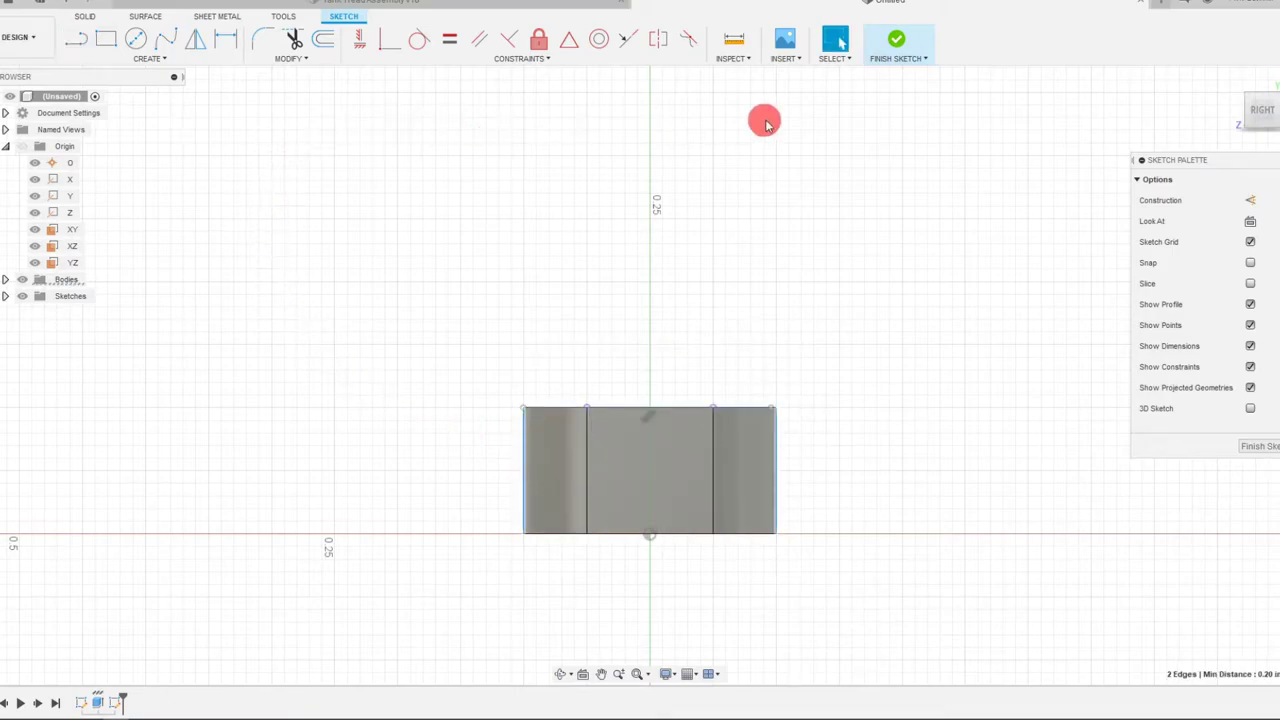
key("p")
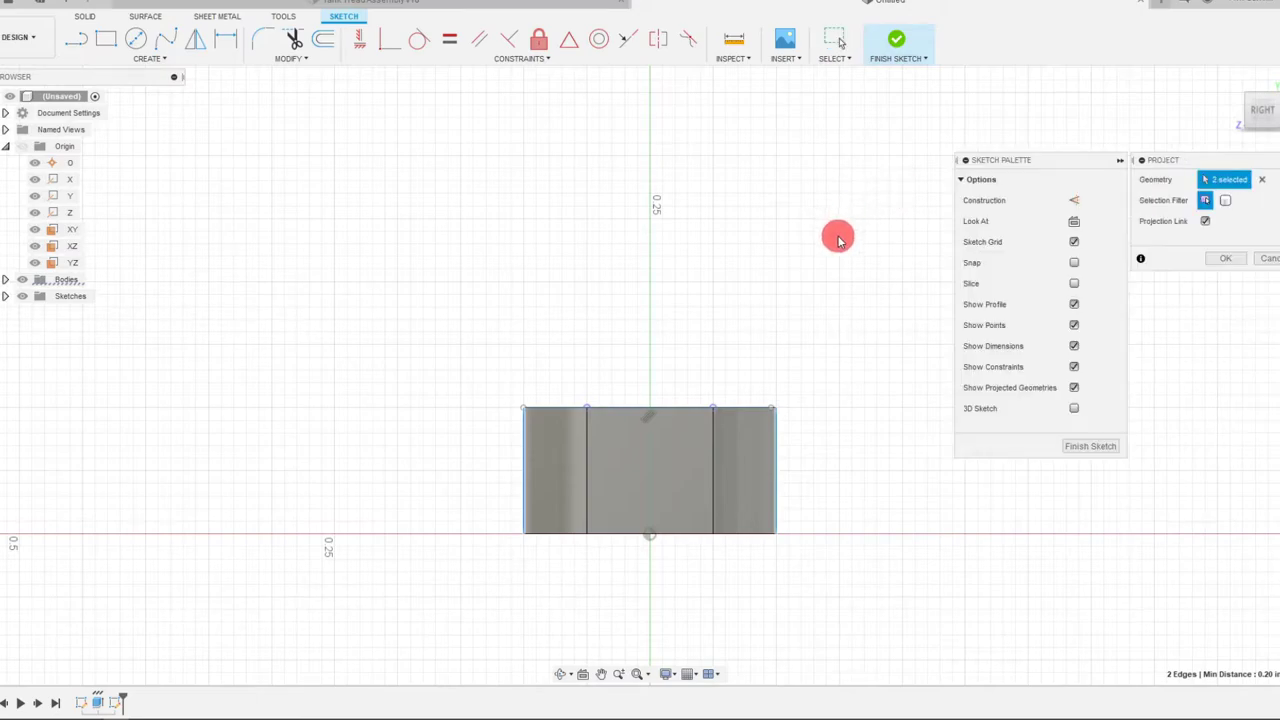
left_click(1230, 260)
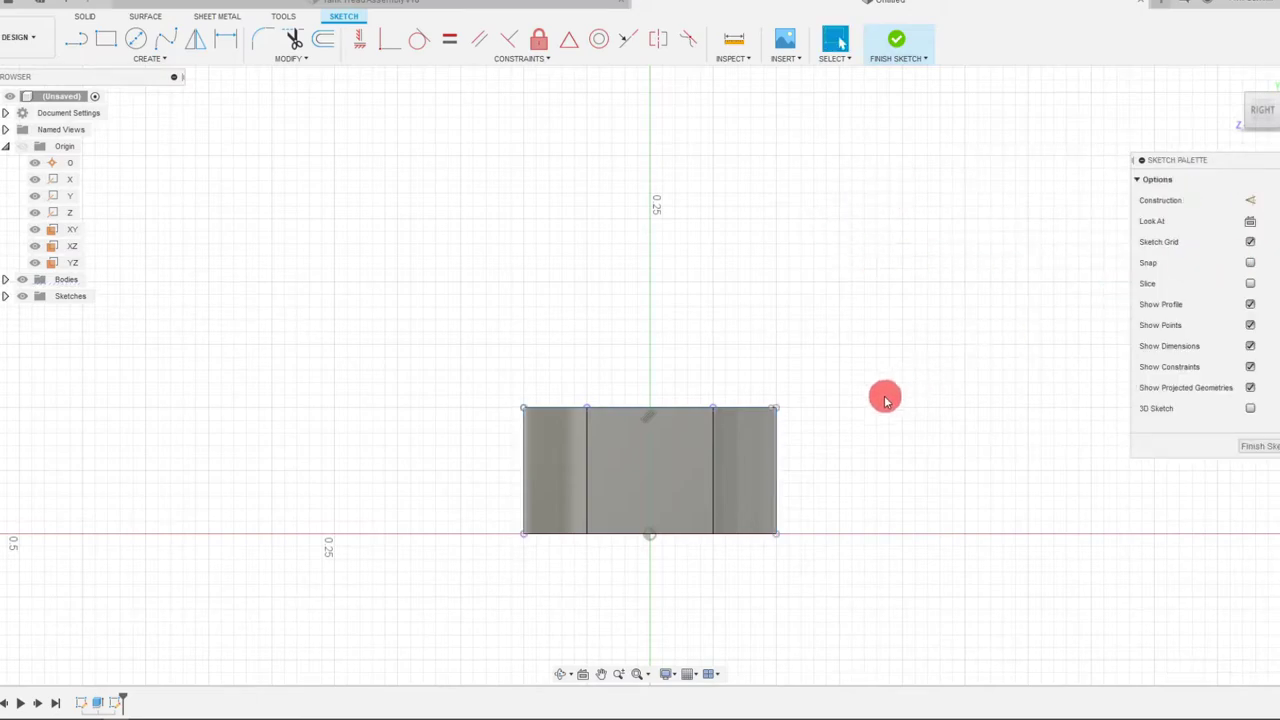
left_click(778, 452)
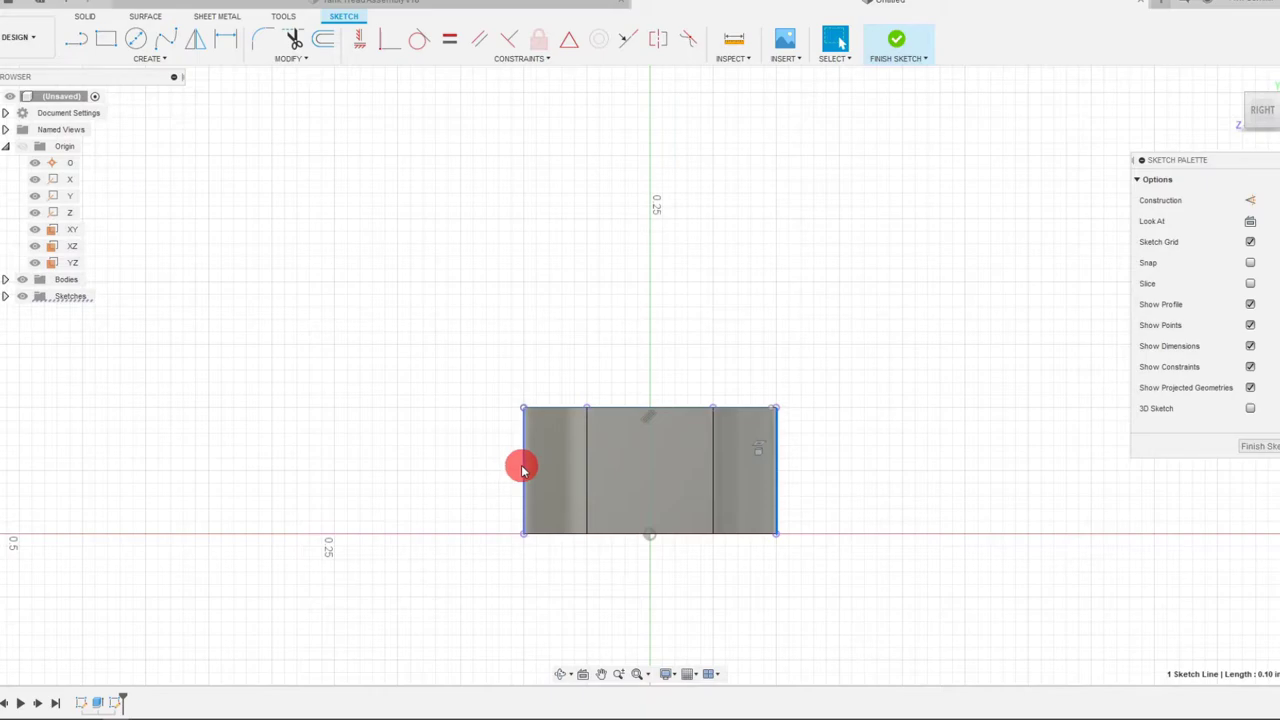
left_click(521, 470)
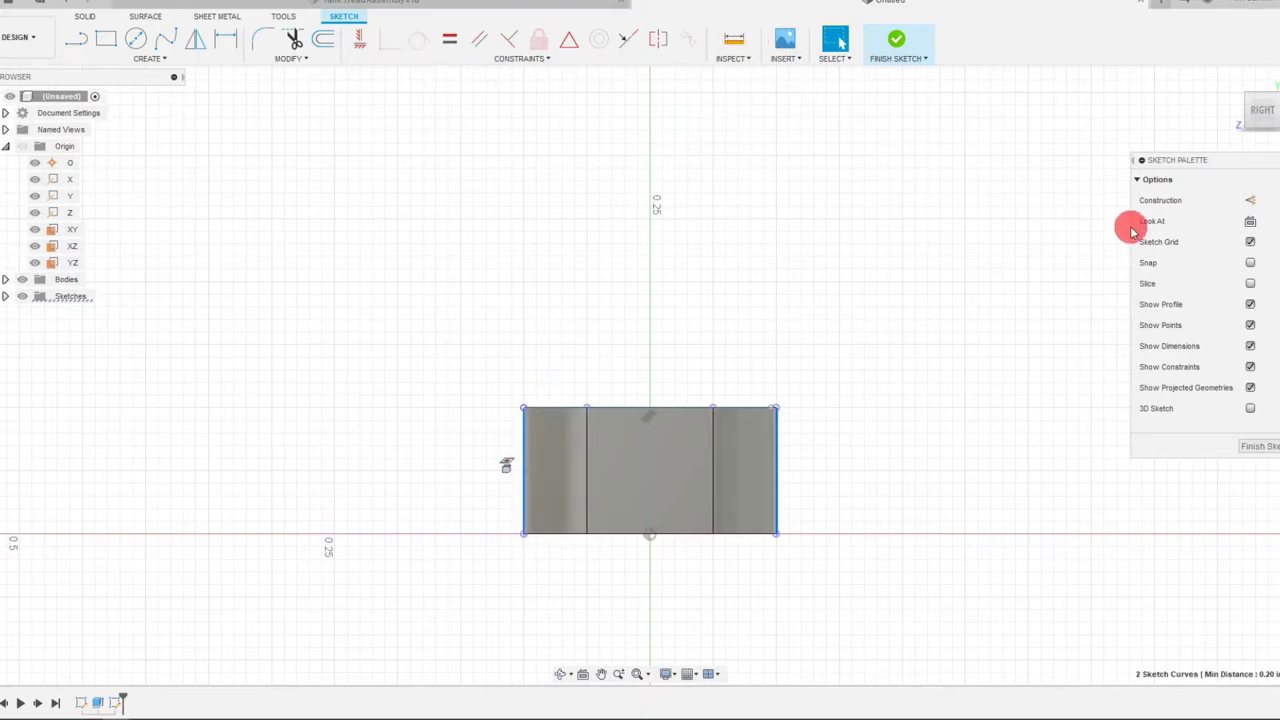
Step: Make the side edges construction lines and draw a line between the rectangle's top corners
key("Escape")
scroll(585, 410, "up", 3)
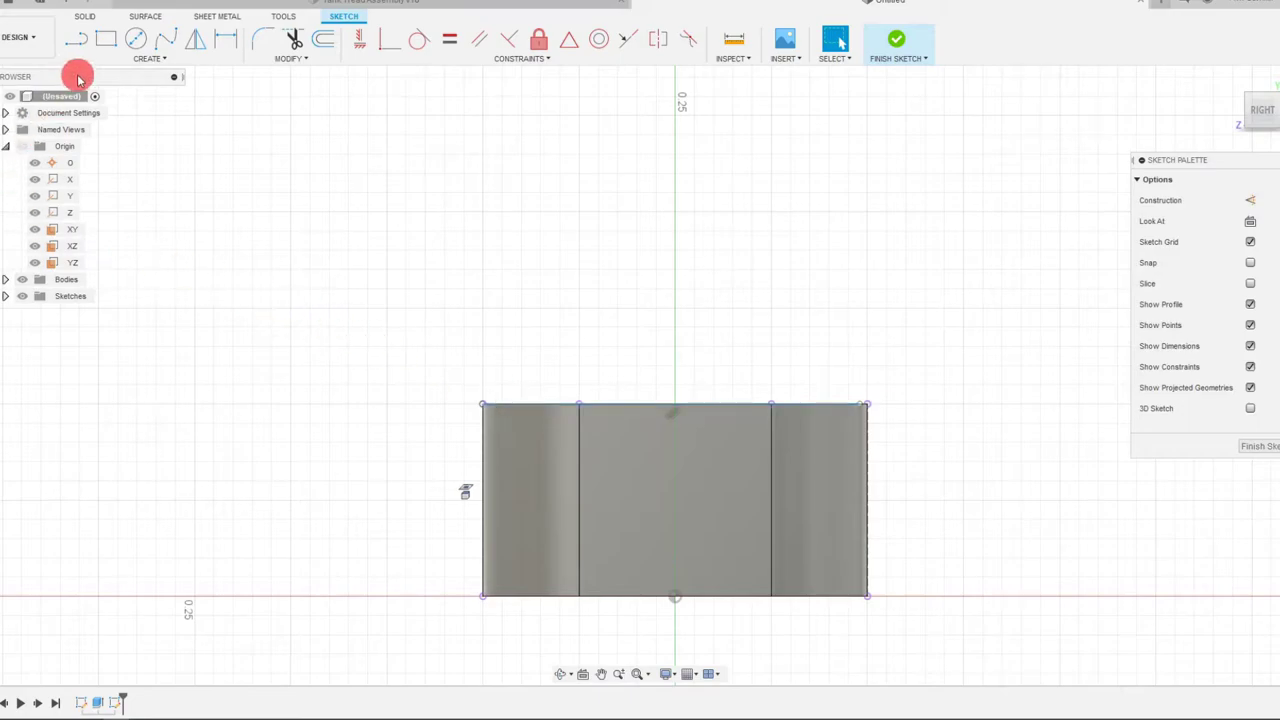
left_click(486, 405)
left_click(868, 405)
key("Escape")
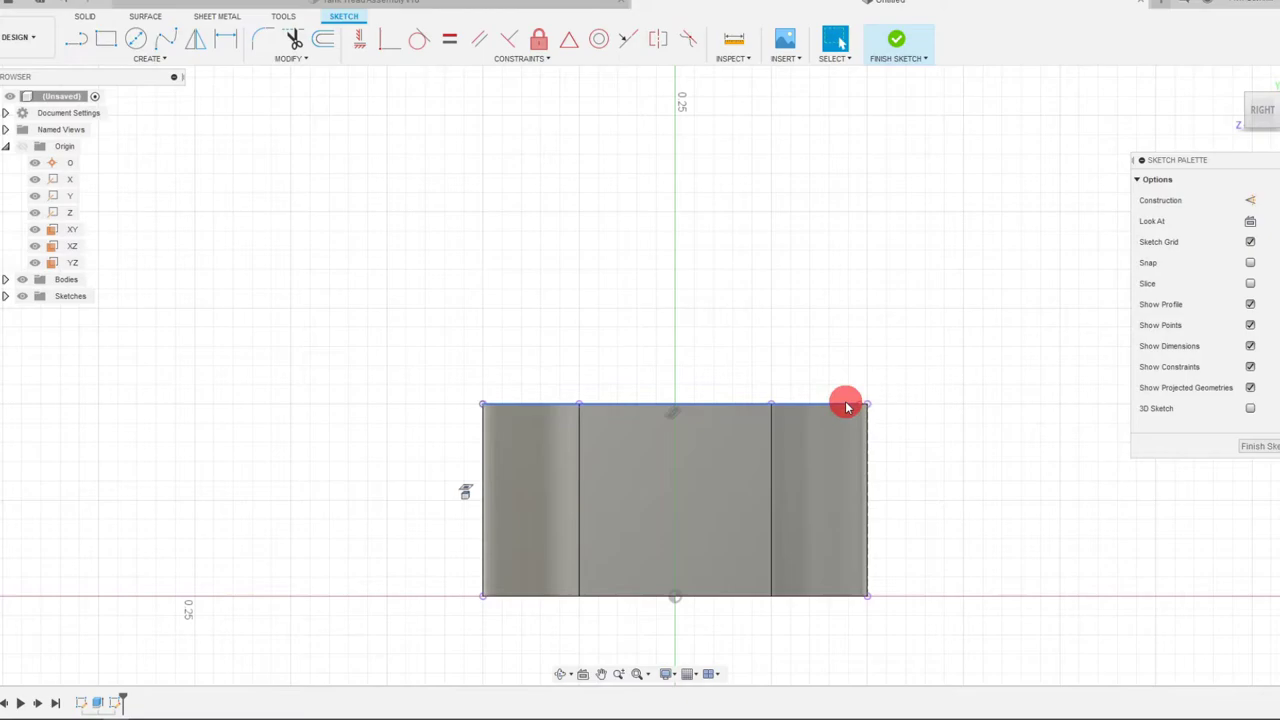
scroll(870, 366, "up", 5)
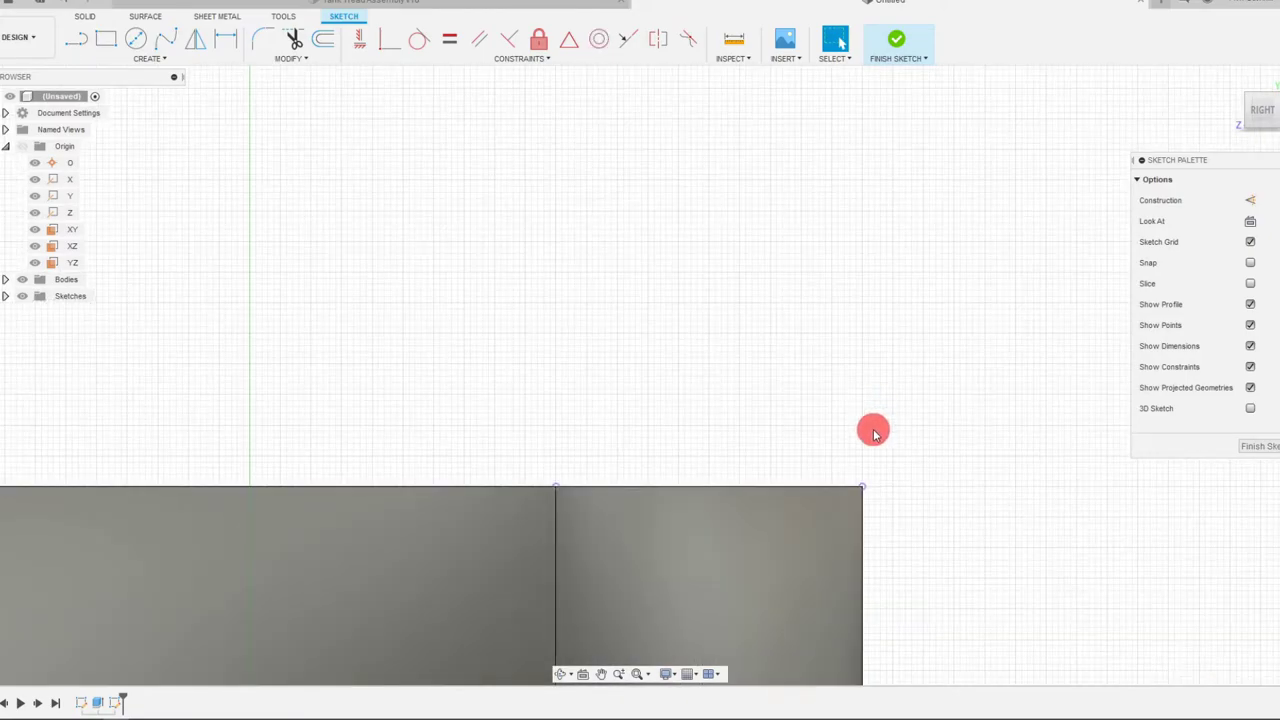
scroll(865, 427, "down", 4)
Step: Redraw the top edge, then add sloped sides and a short flat top to close the trapezoid
left_click(78, 45)
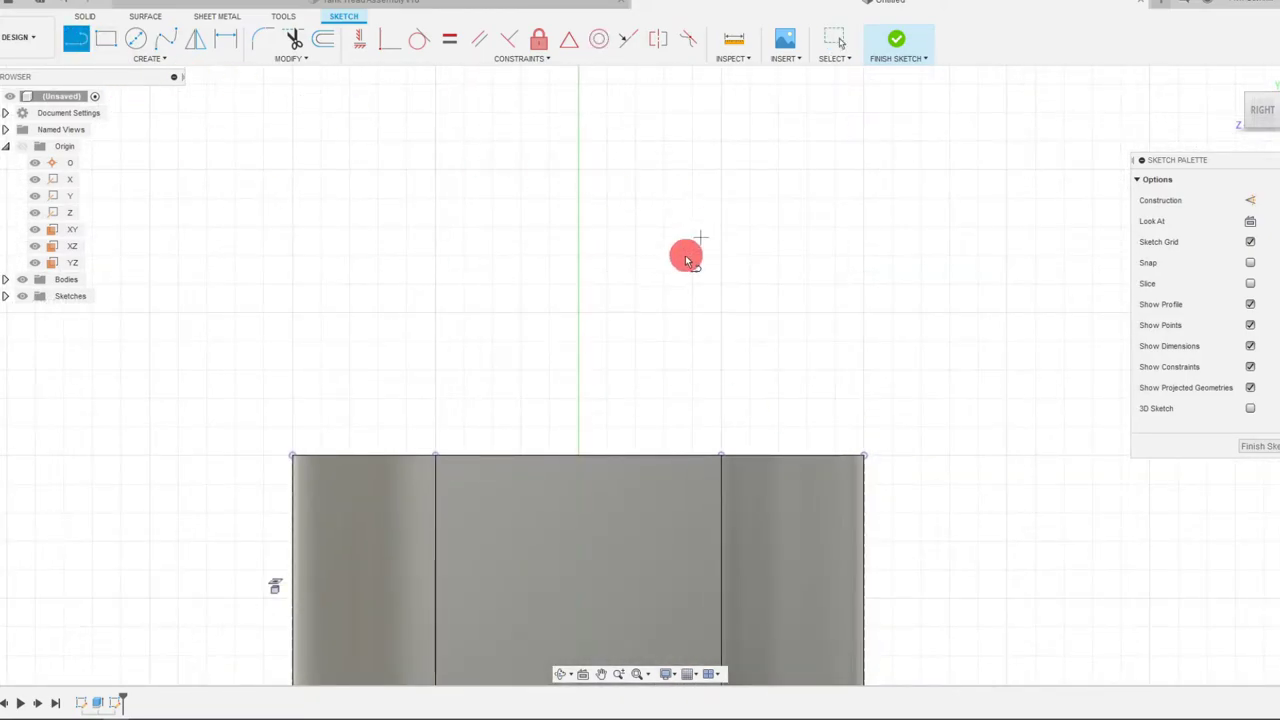
scroll(597, 330, "down", 2)
left_click(389, 418)
left_click(781, 417)
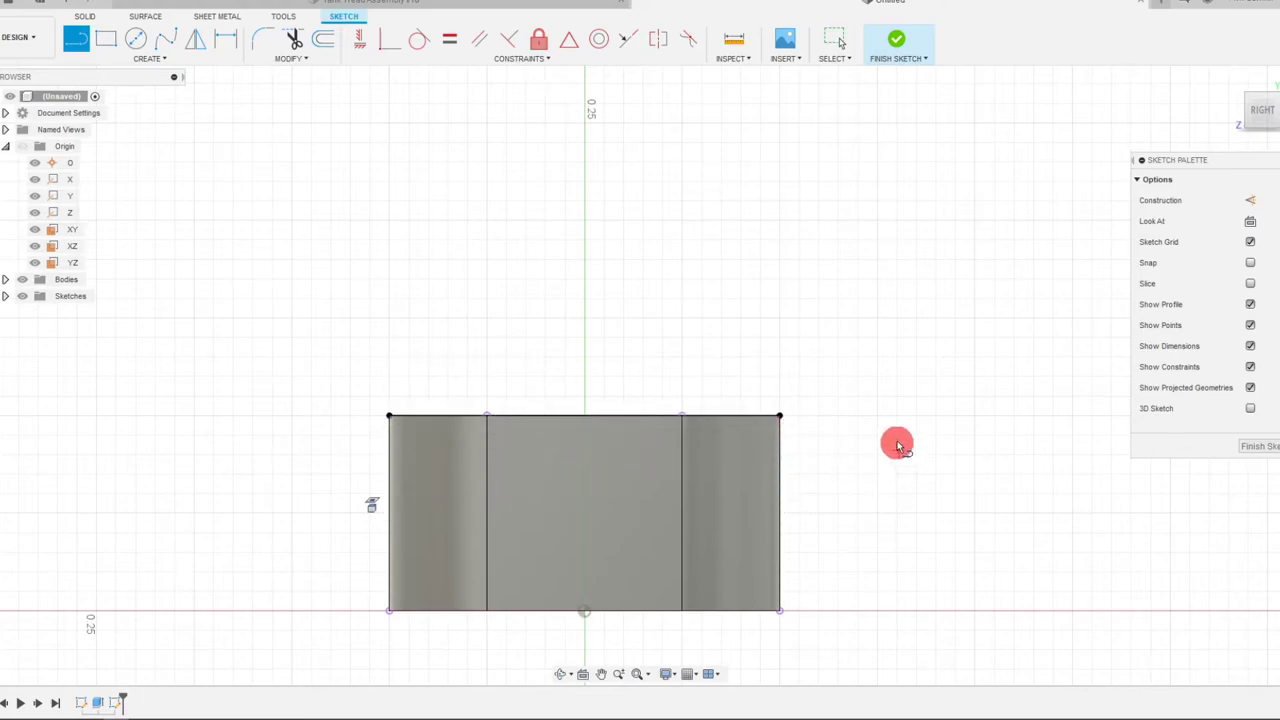
left_click(391, 418)
scroll(566, 460, "down", 3)
scroll(550, 390, "up", 2)
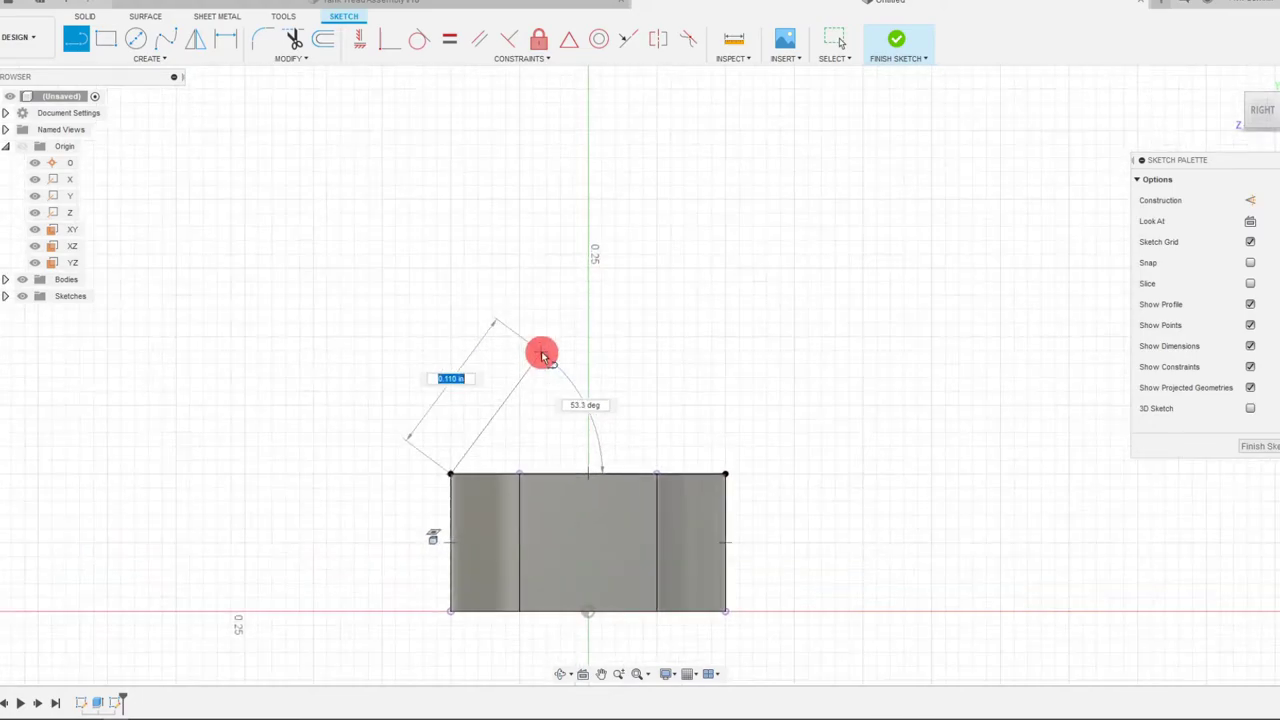
left_click(562, 206)
left_click(620, 206)
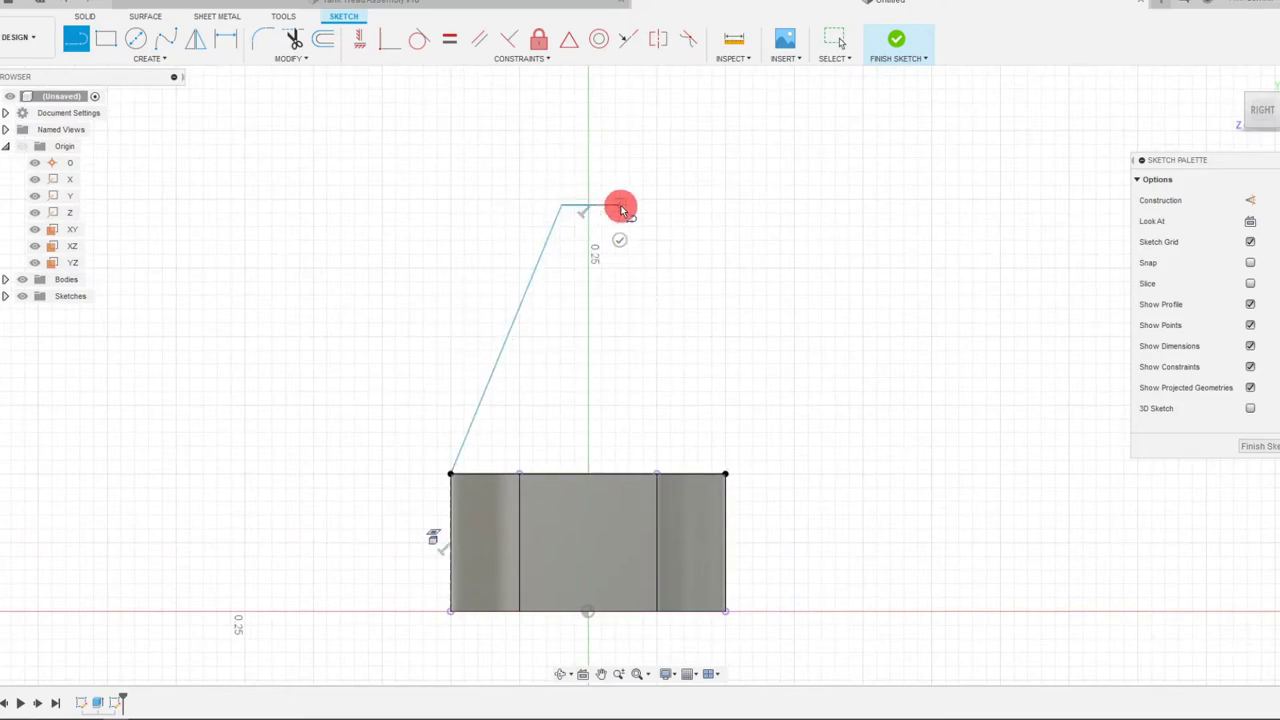
left_click(726, 476)
key("Escape")
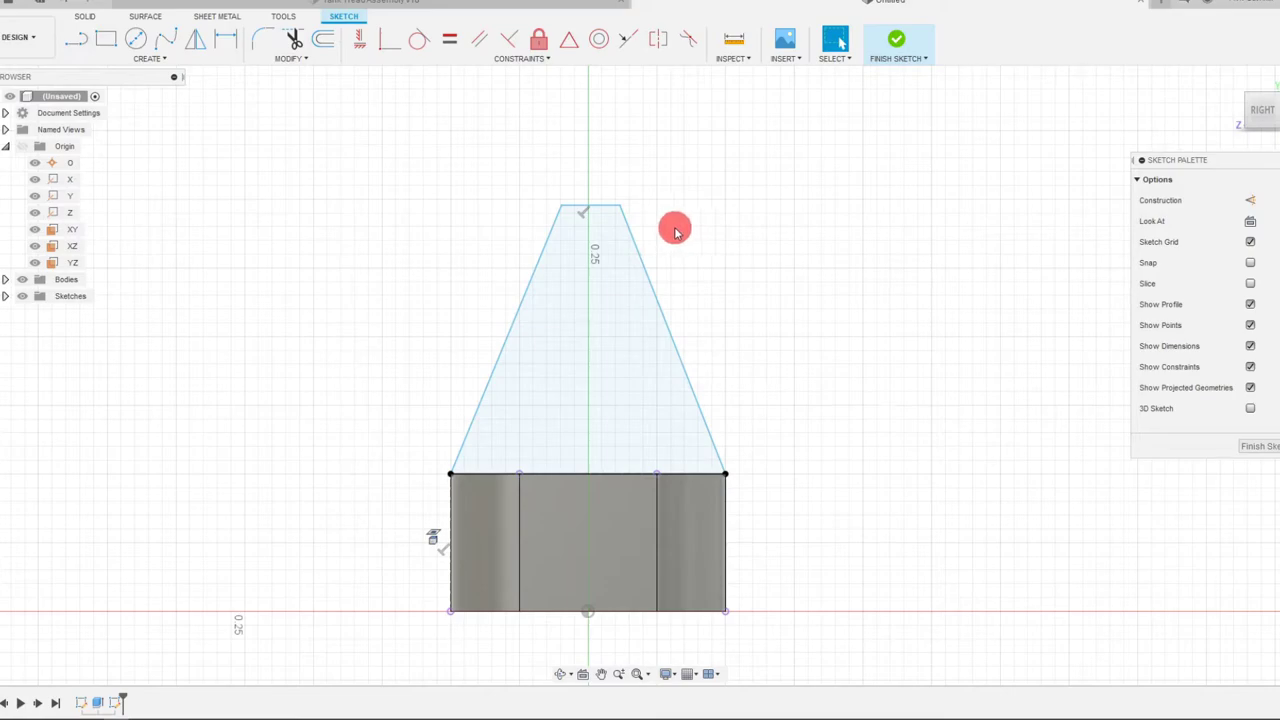
Step: Extrude the trapezoid profile symmetrically 0.869 in, joined to the bar as a ridge
mouse_move(1266, 100)
left_mouse_down()
mouse_move(957, 260)
mouse_move(789, 320)
mouse_move(866, 317)
left_mouse_up()
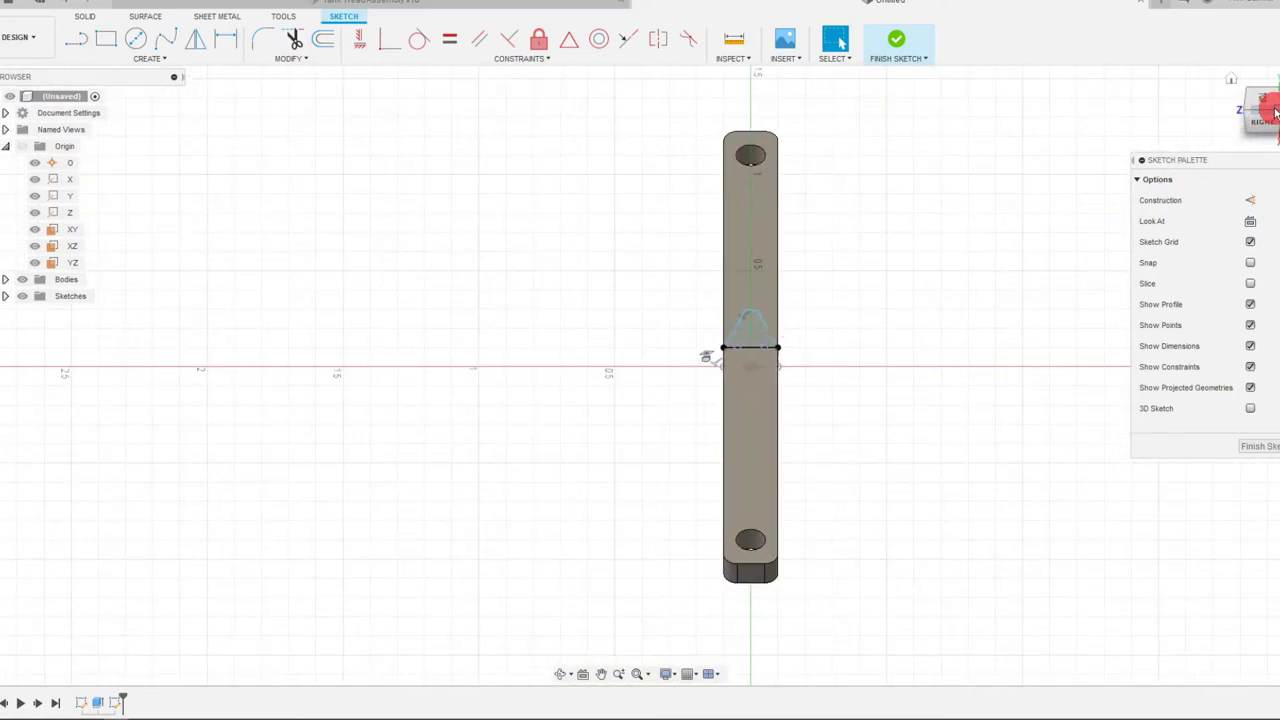
mouse_move(1272, 110)
left_mouse_down()
mouse_move(977, 220)
mouse_move(849, 349)
mouse_move(426, 223)
left_mouse_up()
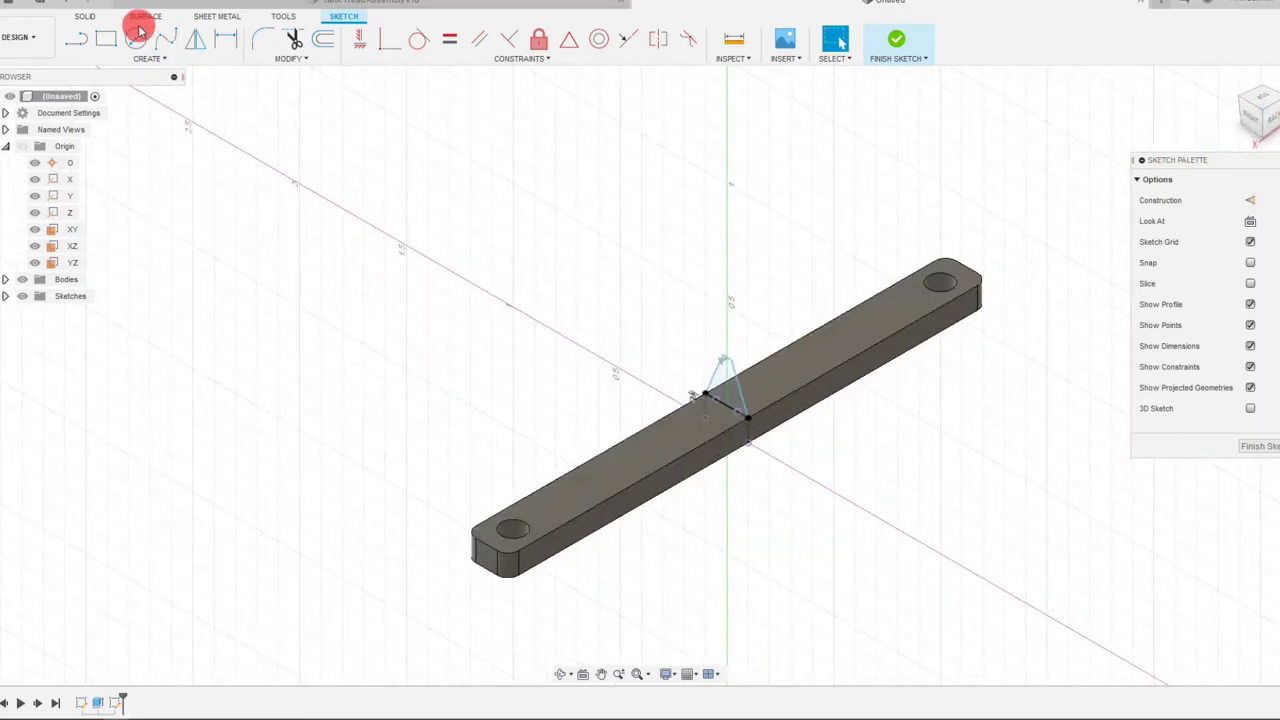
left_click(98, 21)
left_click(101, 37)
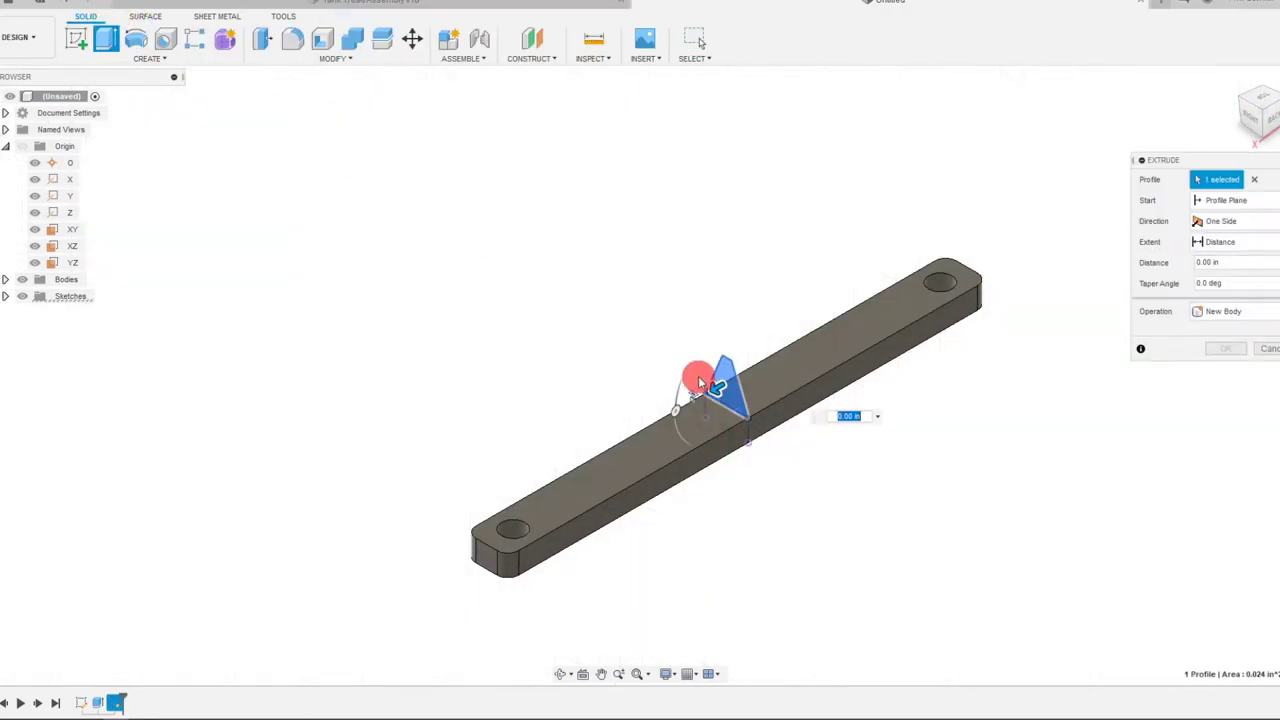
left_click_drag(723, 391, 513, 464)
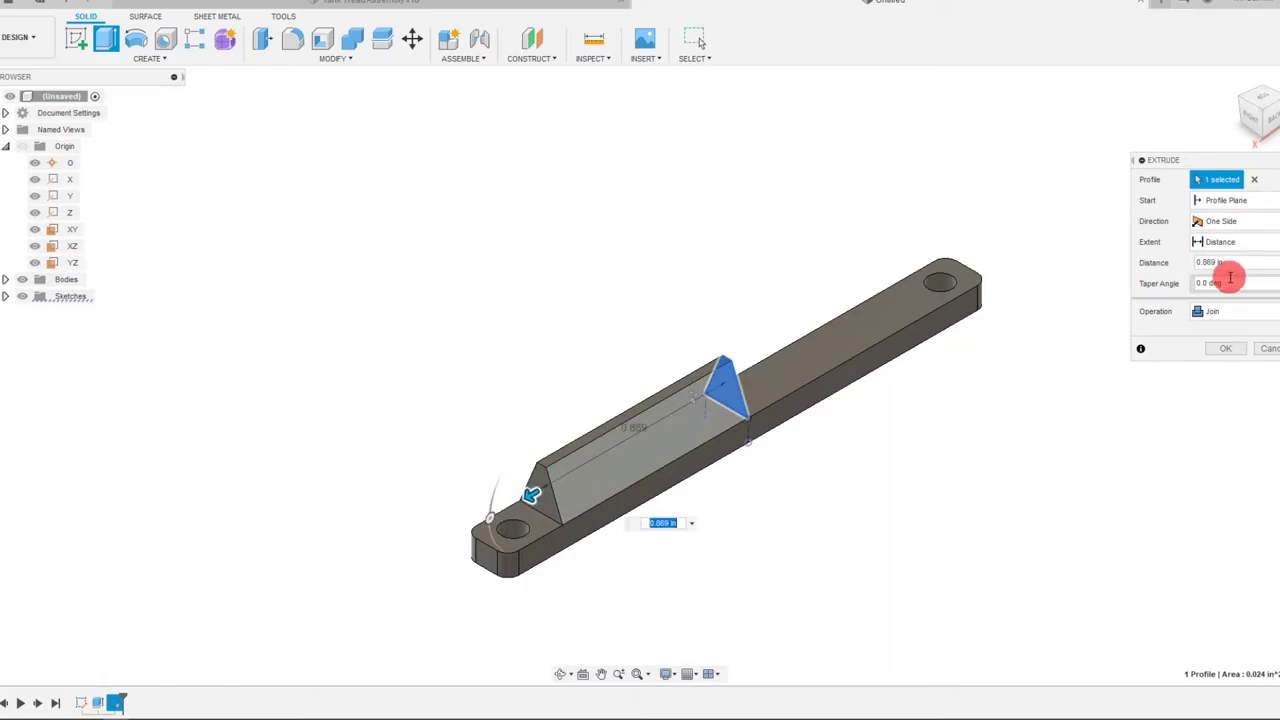
left_click(1229, 220)
left_click(1236, 259)
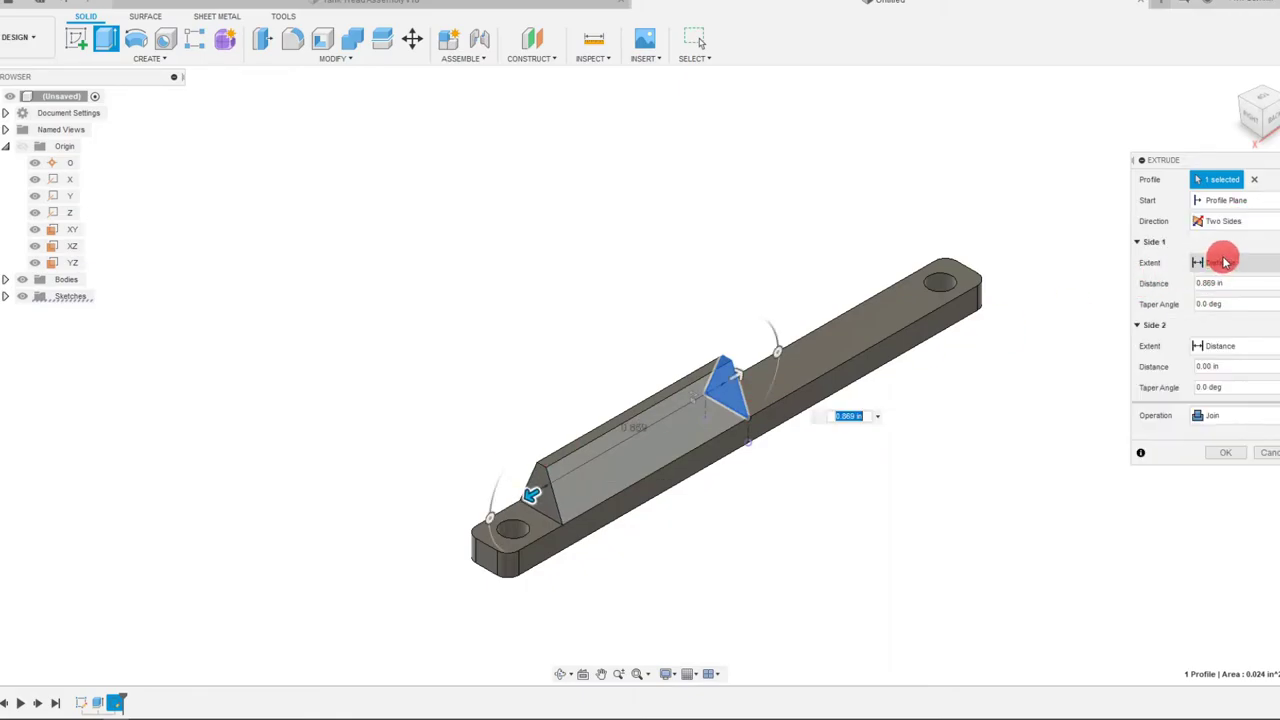
left_click(1234, 220)
left_click(1228, 267)
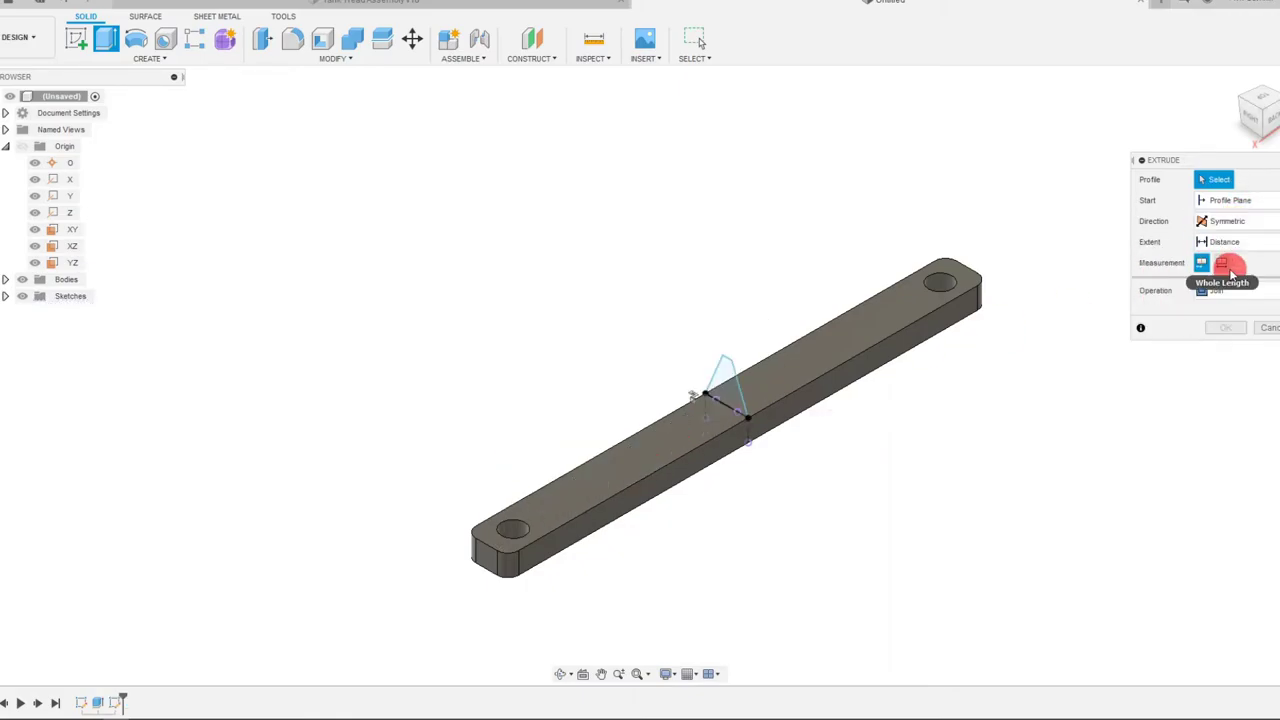
left_click(727, 386)
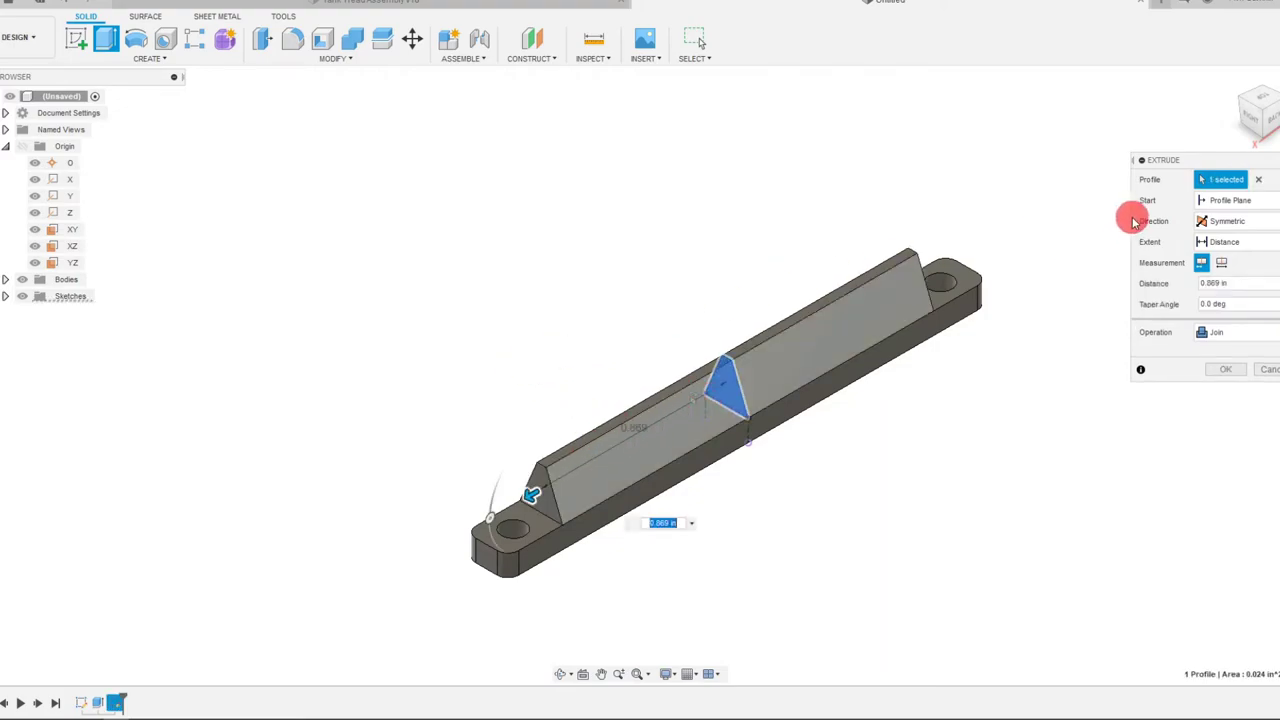
left_click(1225, 369)
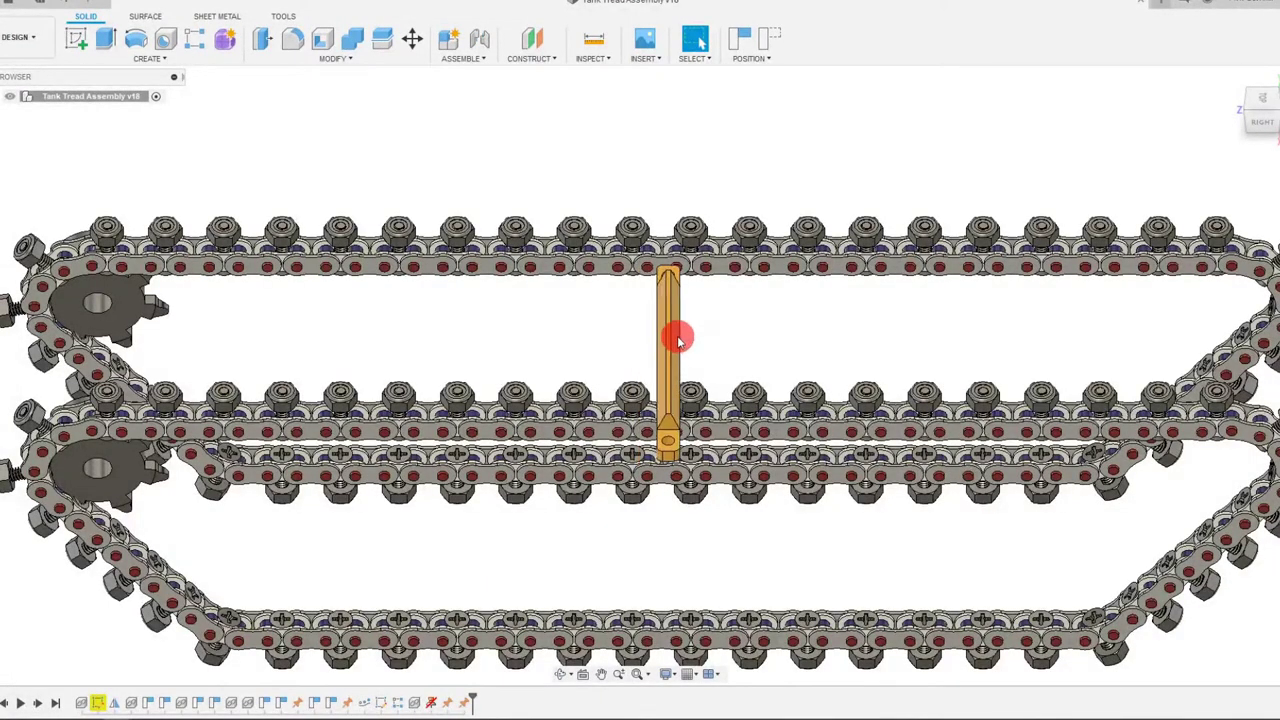
Step: Nudge the ridged crossbar slightly left between the two tread chains and zoom in
left_click_drag(678, 340, 651, 307)
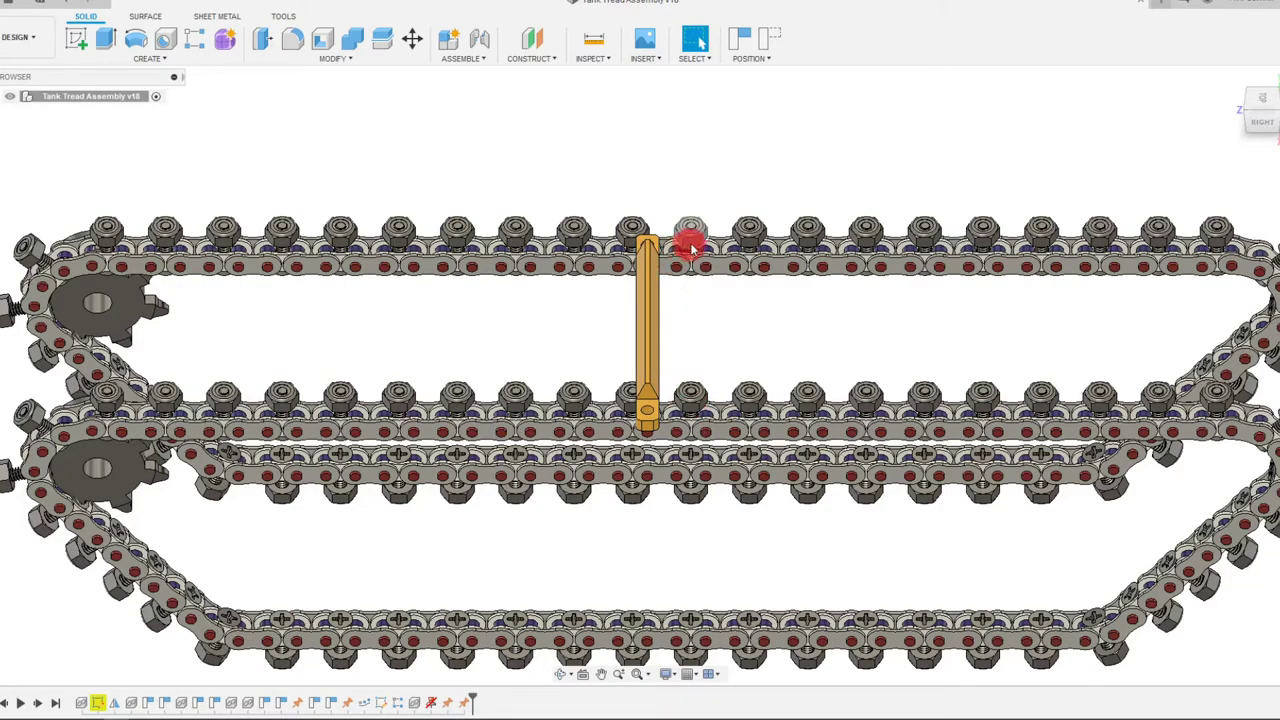
scroll(689, 340, "up", 5)
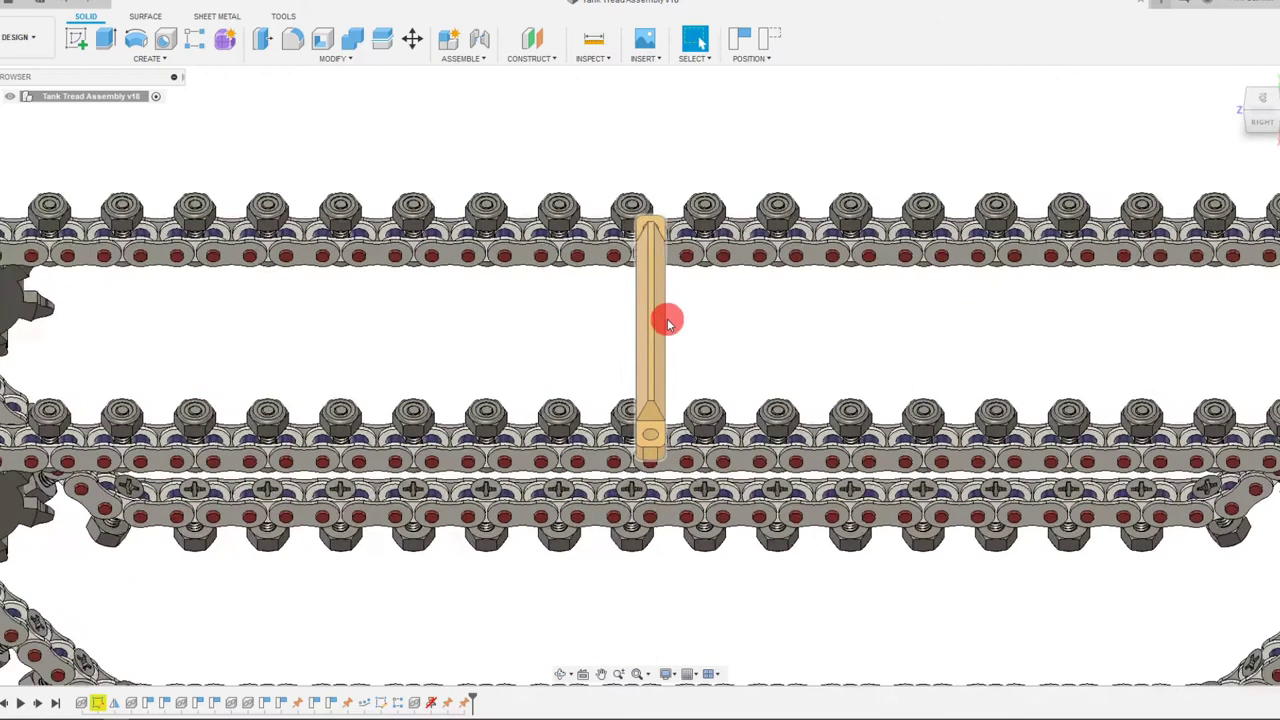
scroll(702, 420, "up", 2)
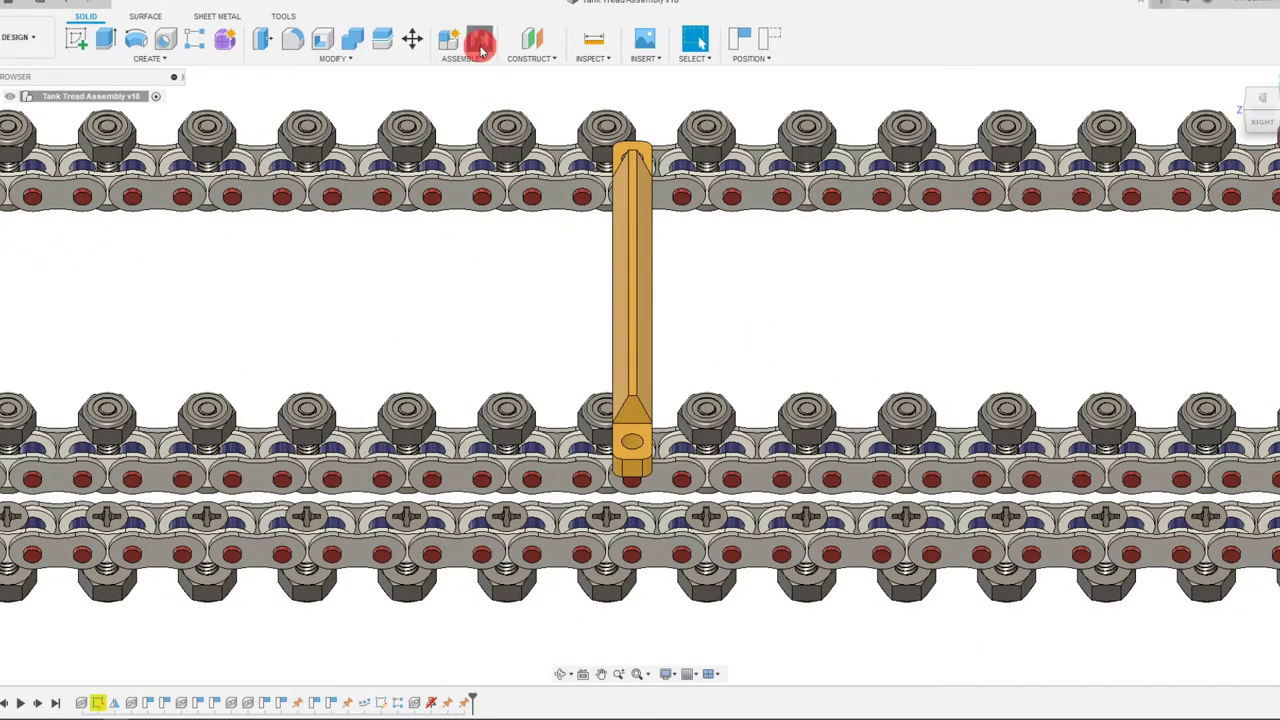
Step: Start a joint, keep the crossbar's moved position, and pick its end hole as the first location
left_click(481, 47)
left_click(733, 353)
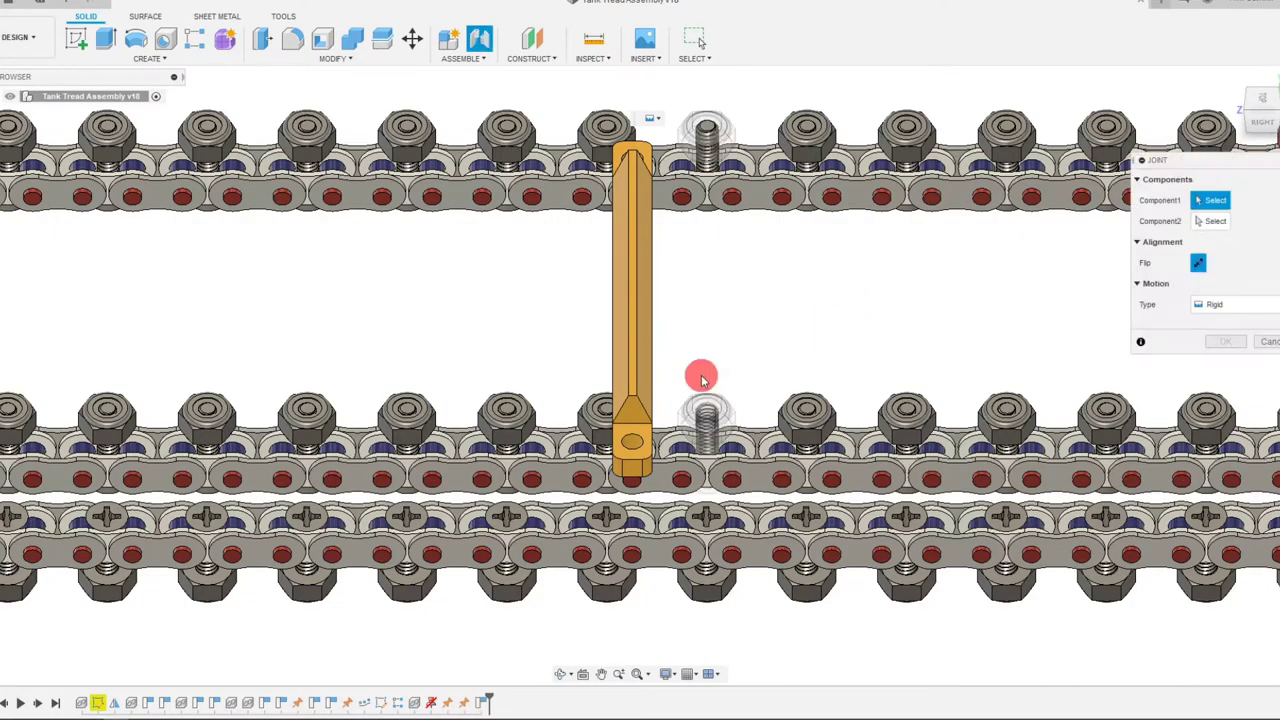
left_click(1262, 135)
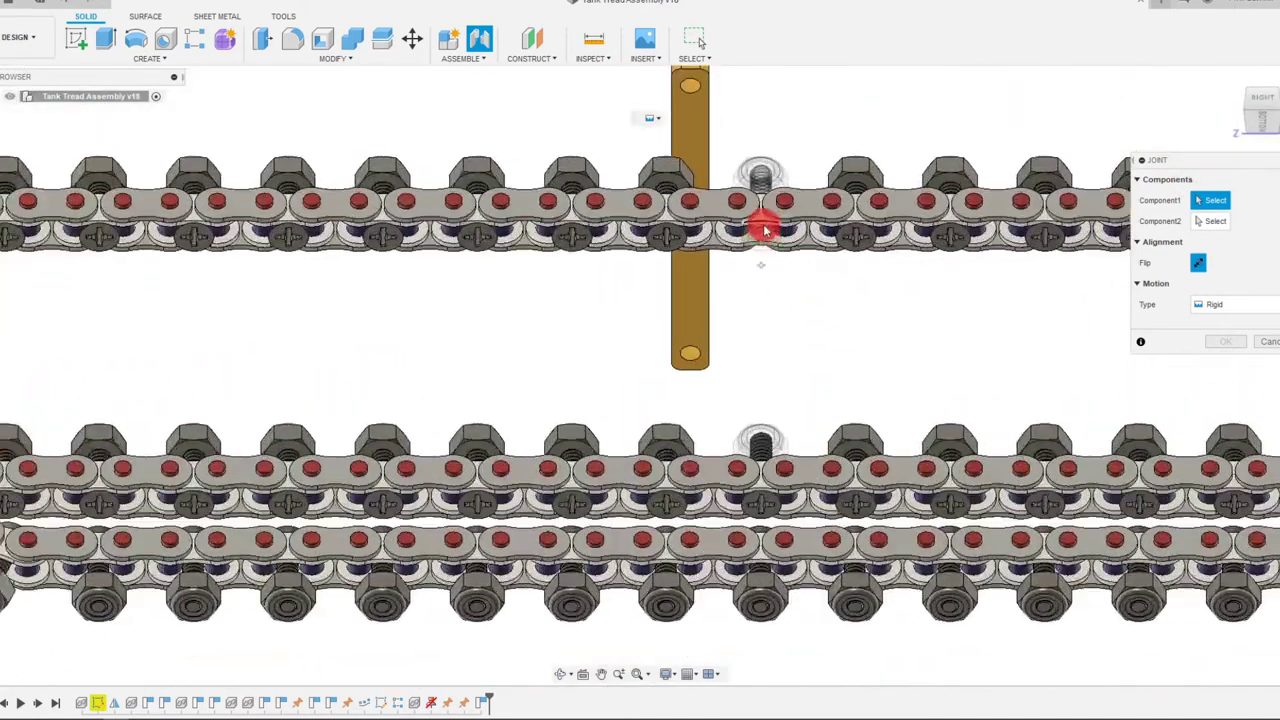
scroll(765, 193, "up", 2)
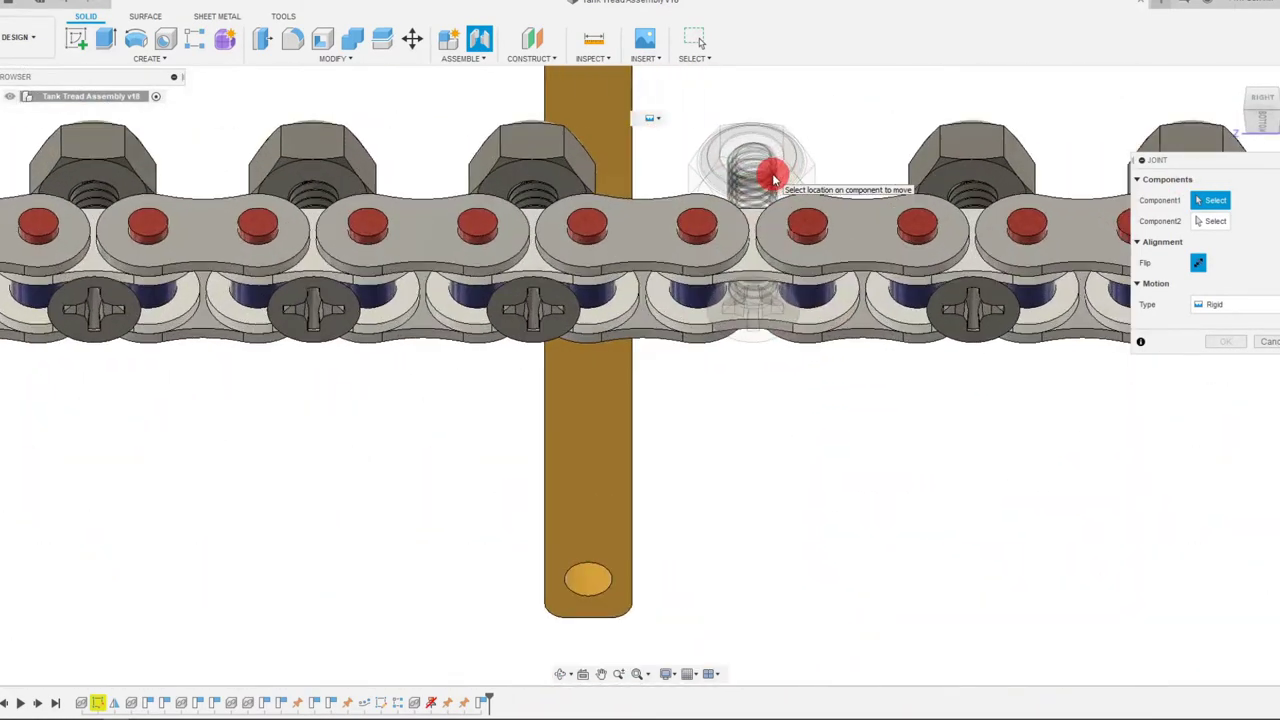
scroll(940, 366, "down", 3)
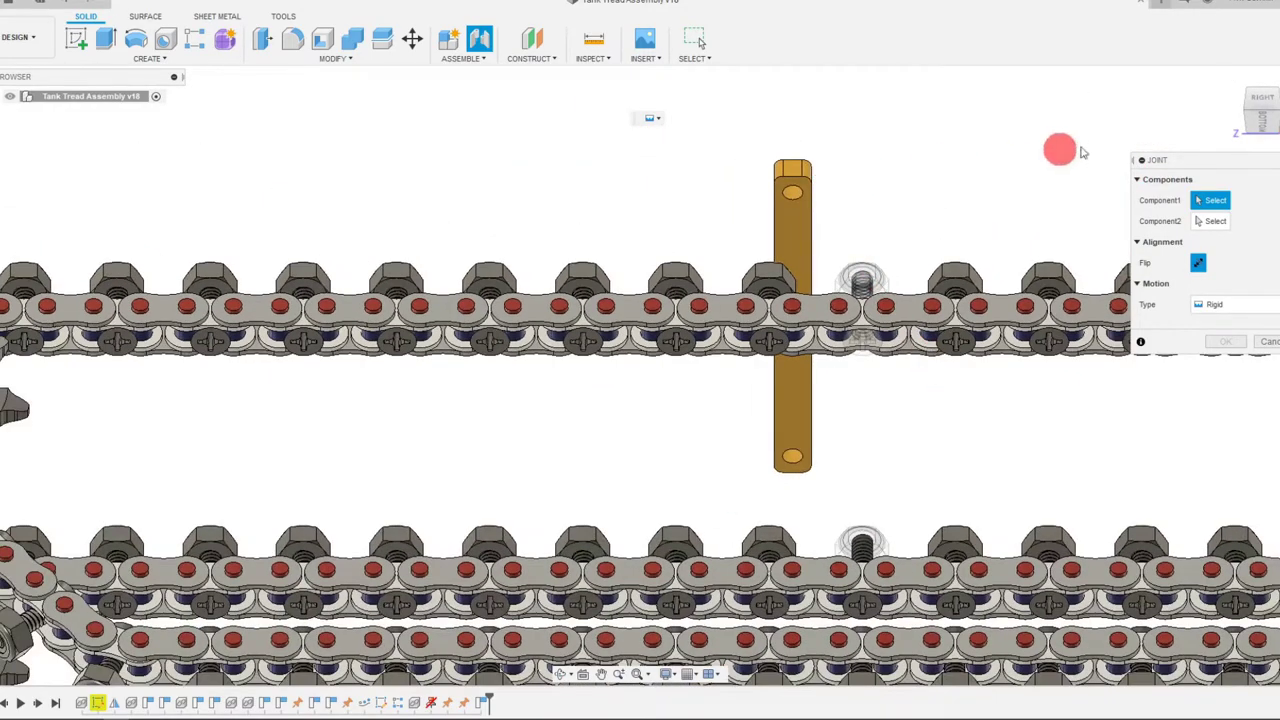
left_click(1261, 96)
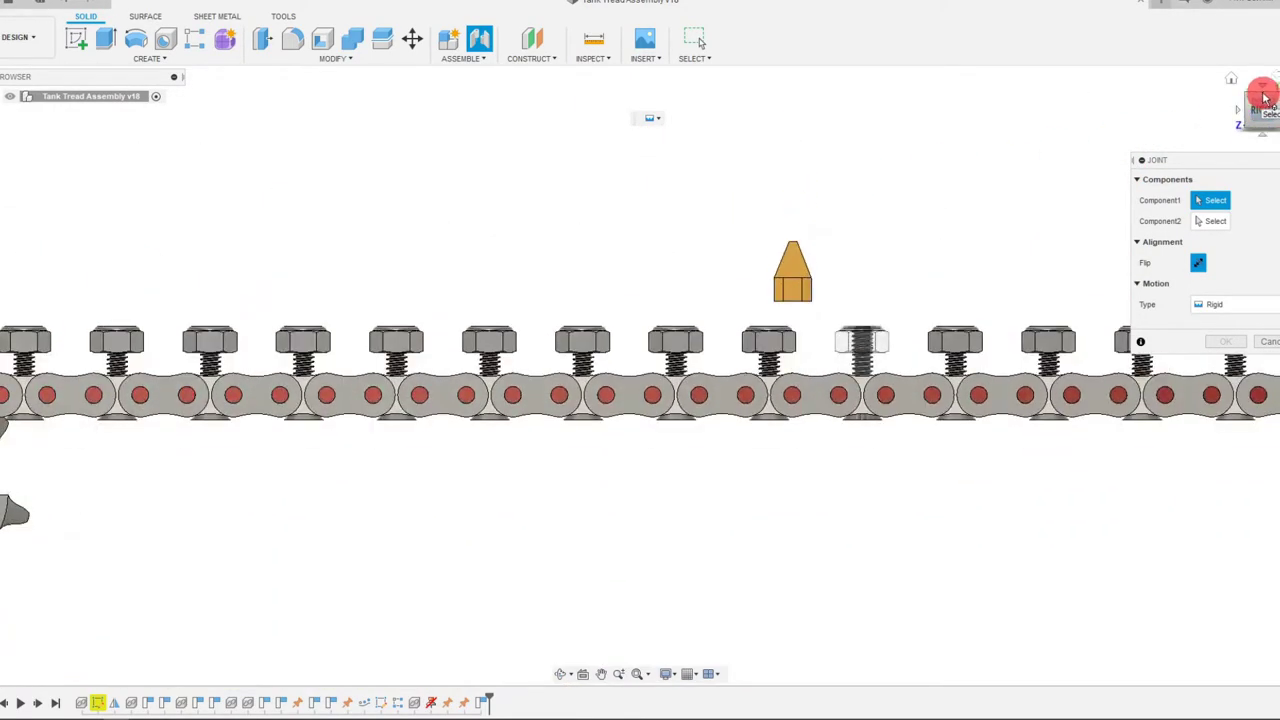
left_click_drag(1262, 103, 815, 435)
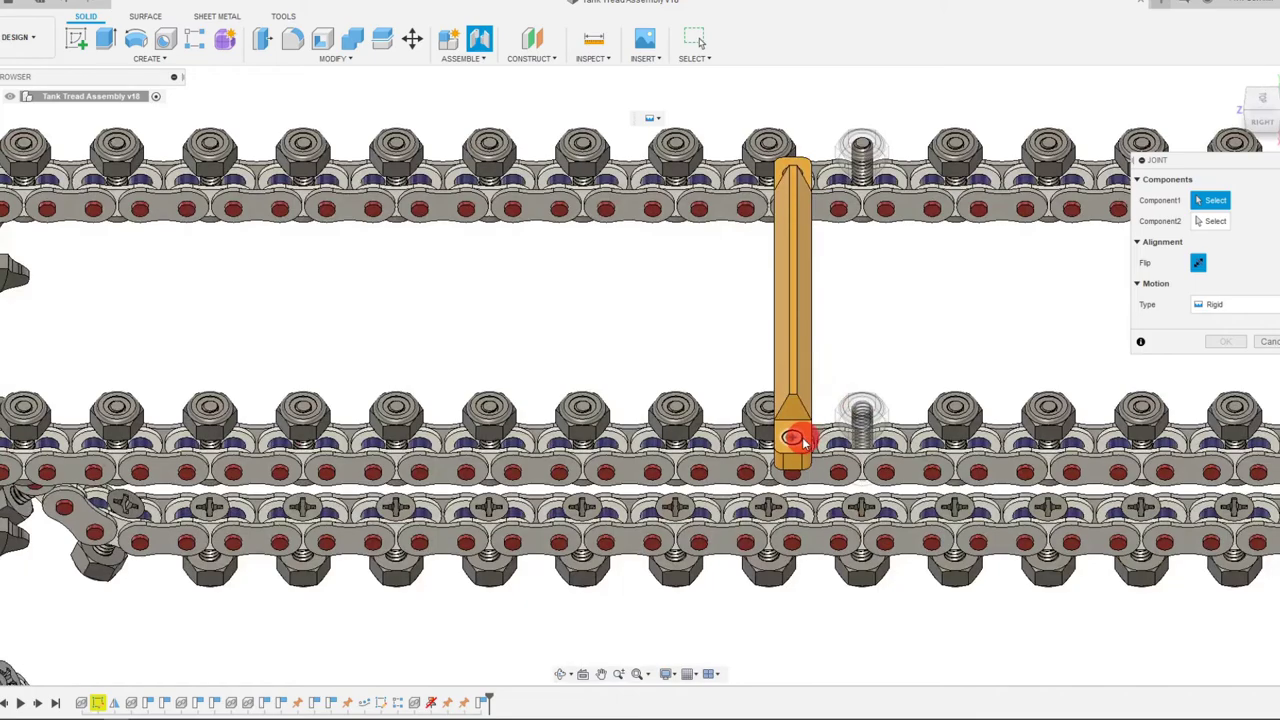
scroll(803, 442, "up", 5)
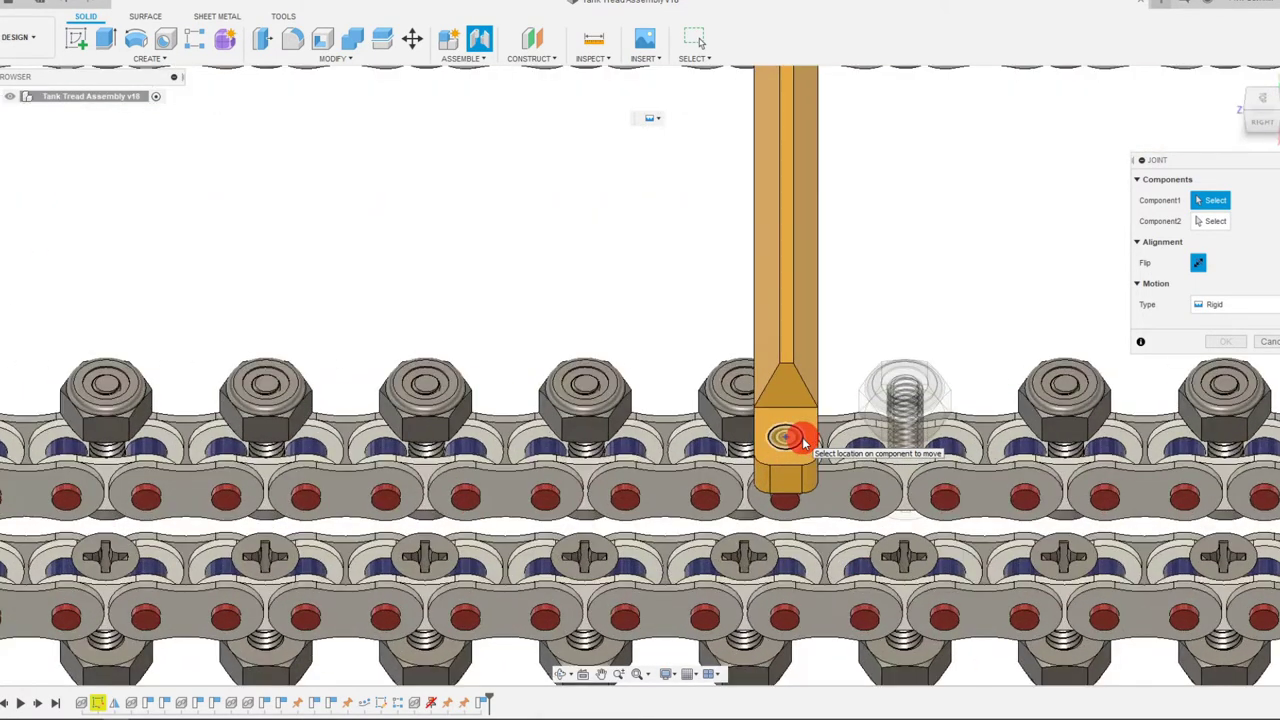
left_click(803, 438)
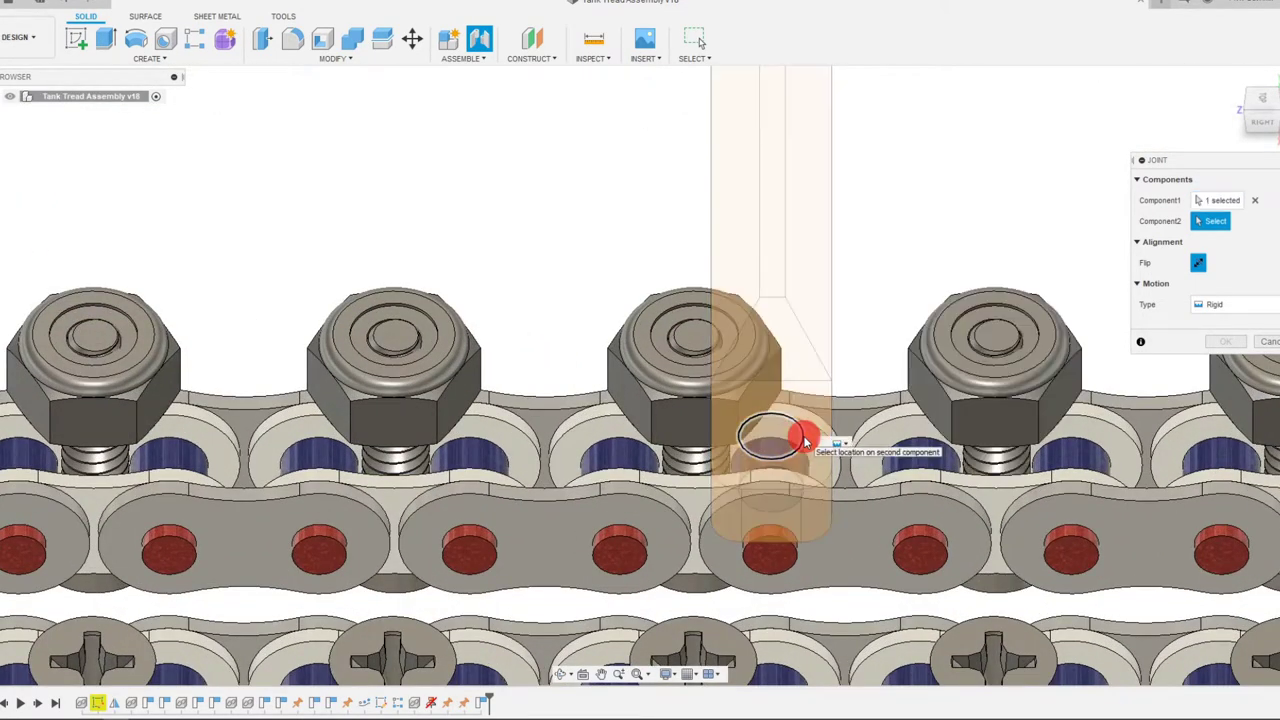
scroll(803, 438, "down", 5)
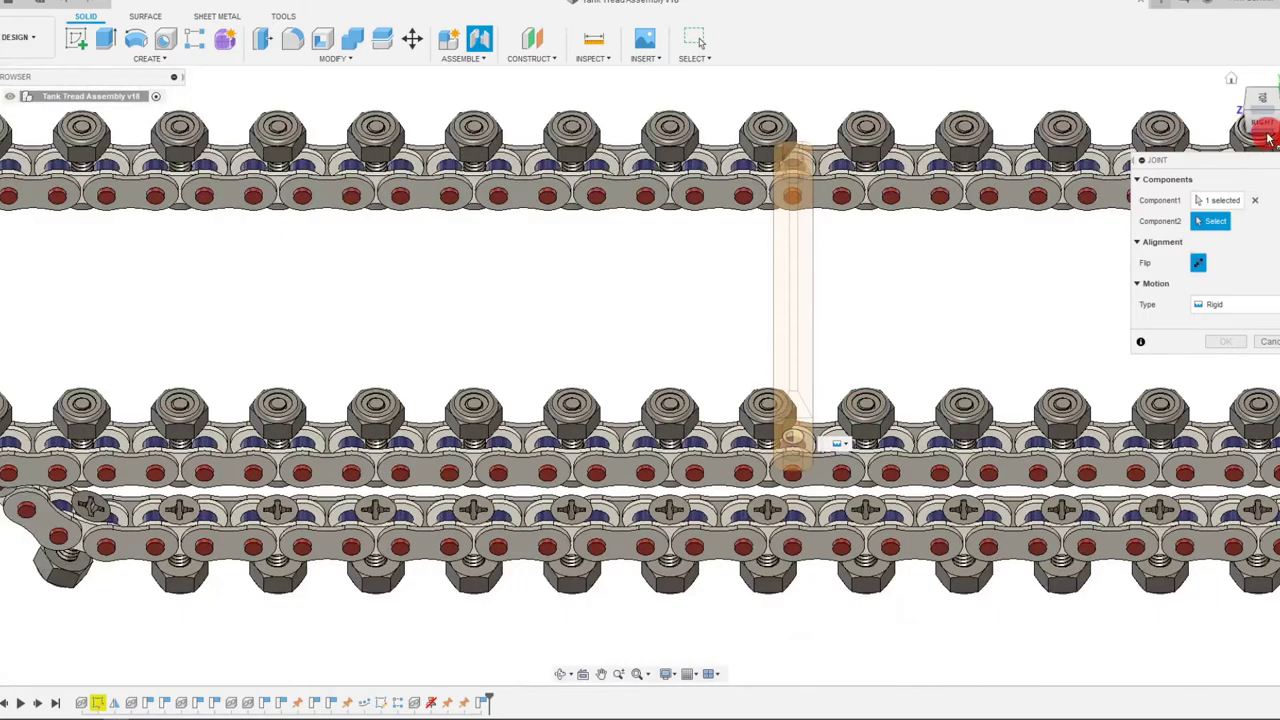
left_click(1263, 133)
scroll(868, 304, "up", 5)
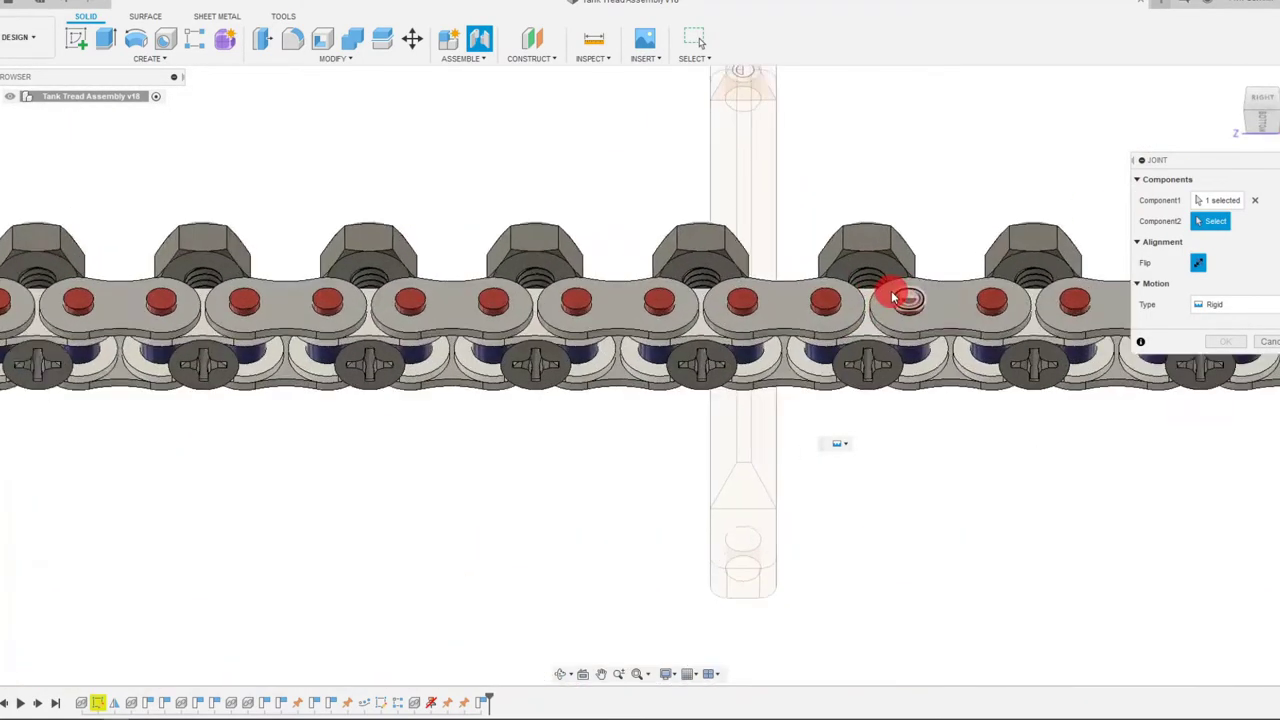
scroll(893, 297, "up", 6)
scroll(866, 187, "up", 3)
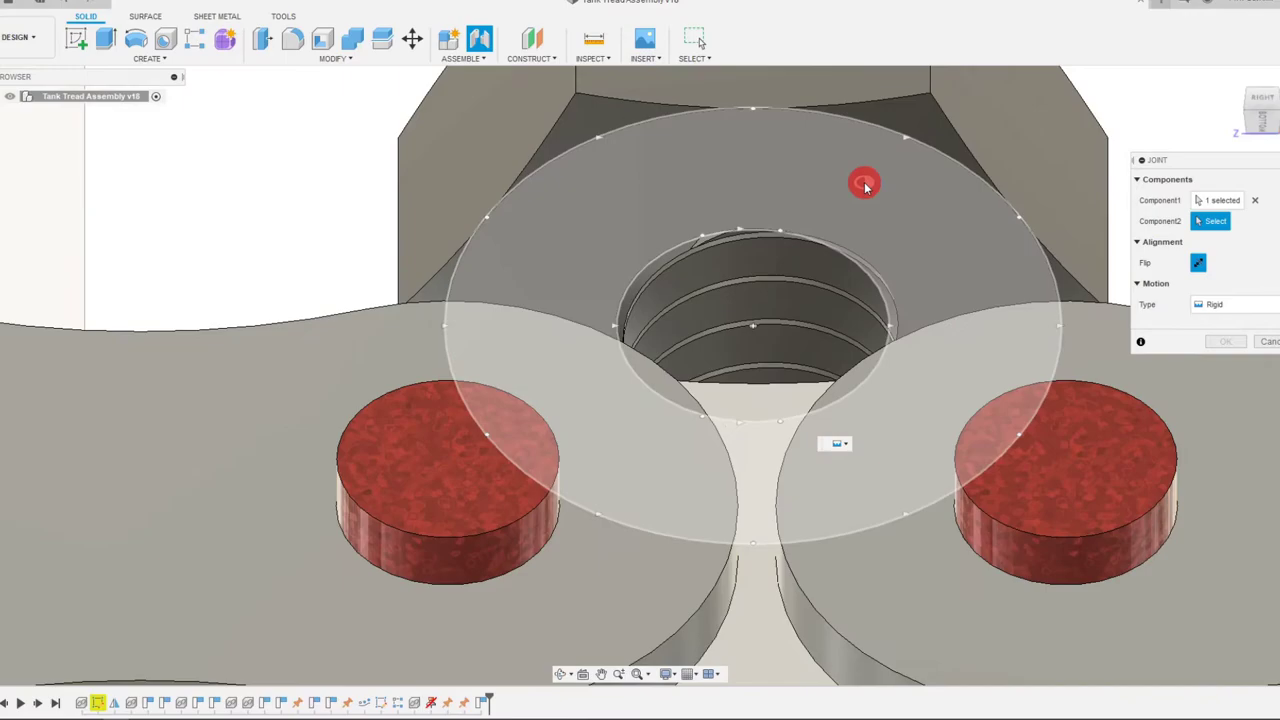
Step: Pick the bolt's thread edge as the joint's second component location
left_click(651, 266)
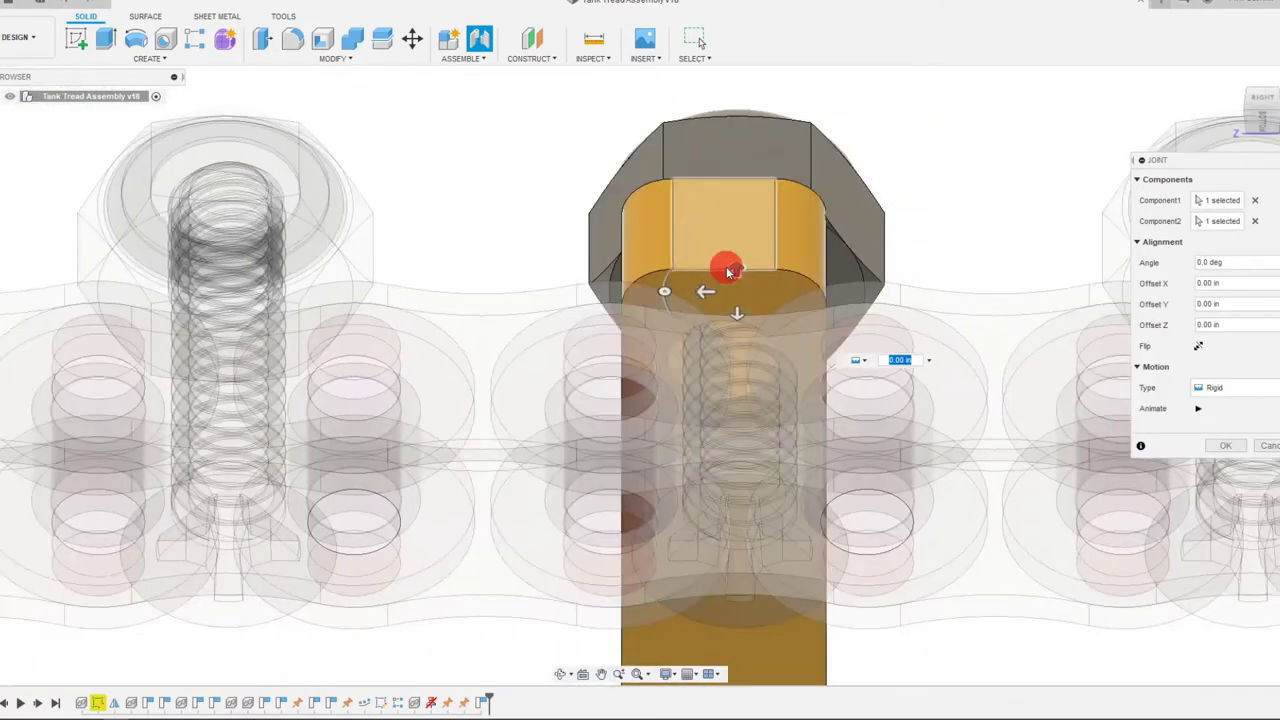
scroll(820, 330, "down", 5)
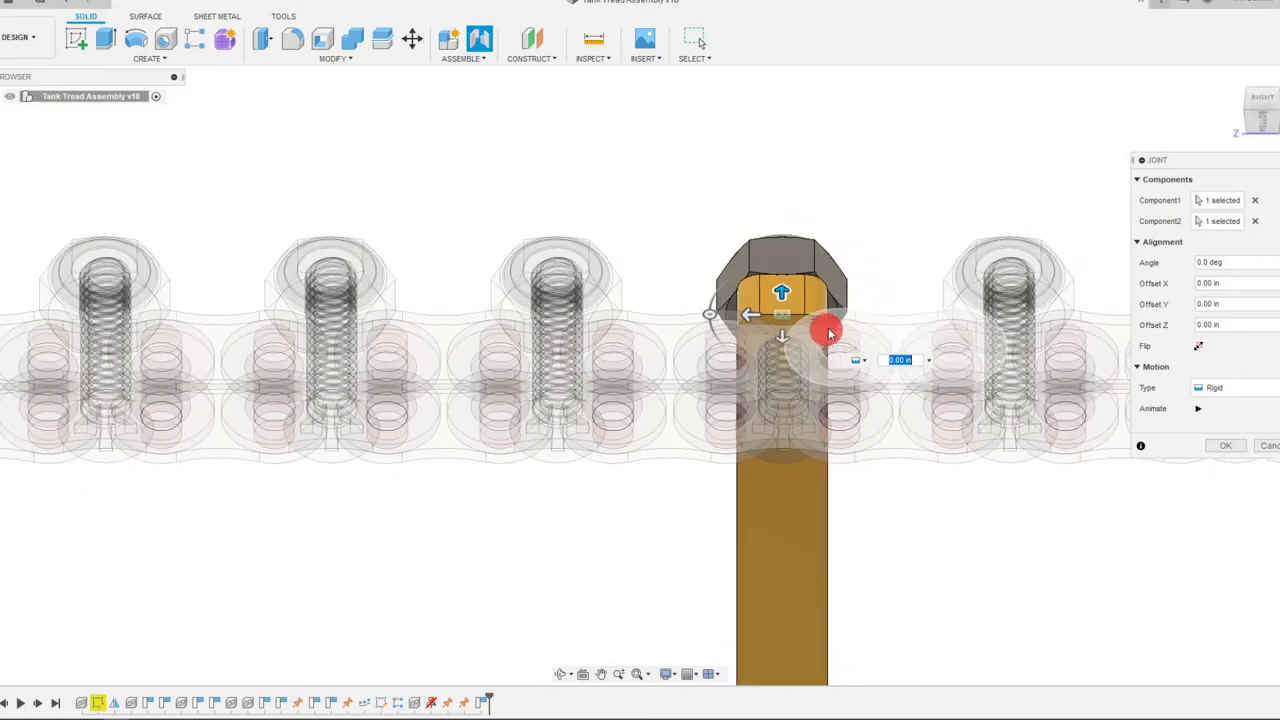
left_click(1270, 103)
scroll(806, 402, "up", 5)
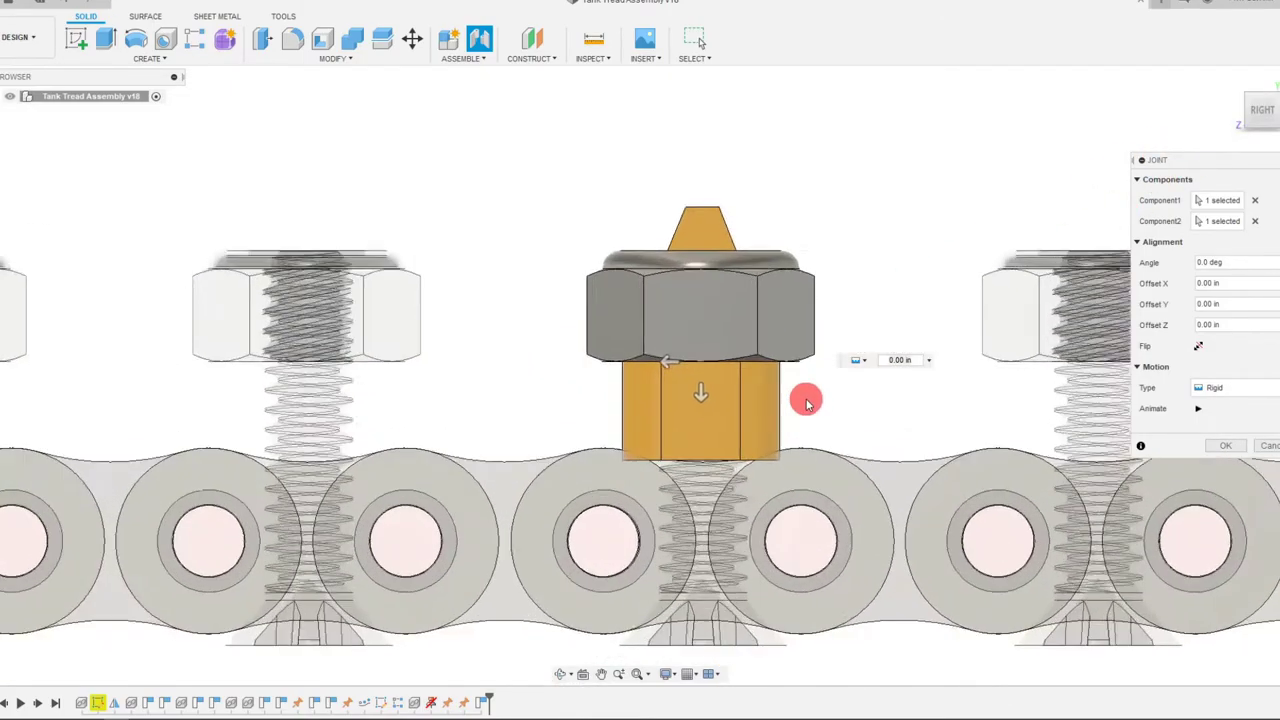
scroll(806, 402, "up", 1)
scroll(740, 374, "down", 3)
scroll(766, 390, "up", 3)
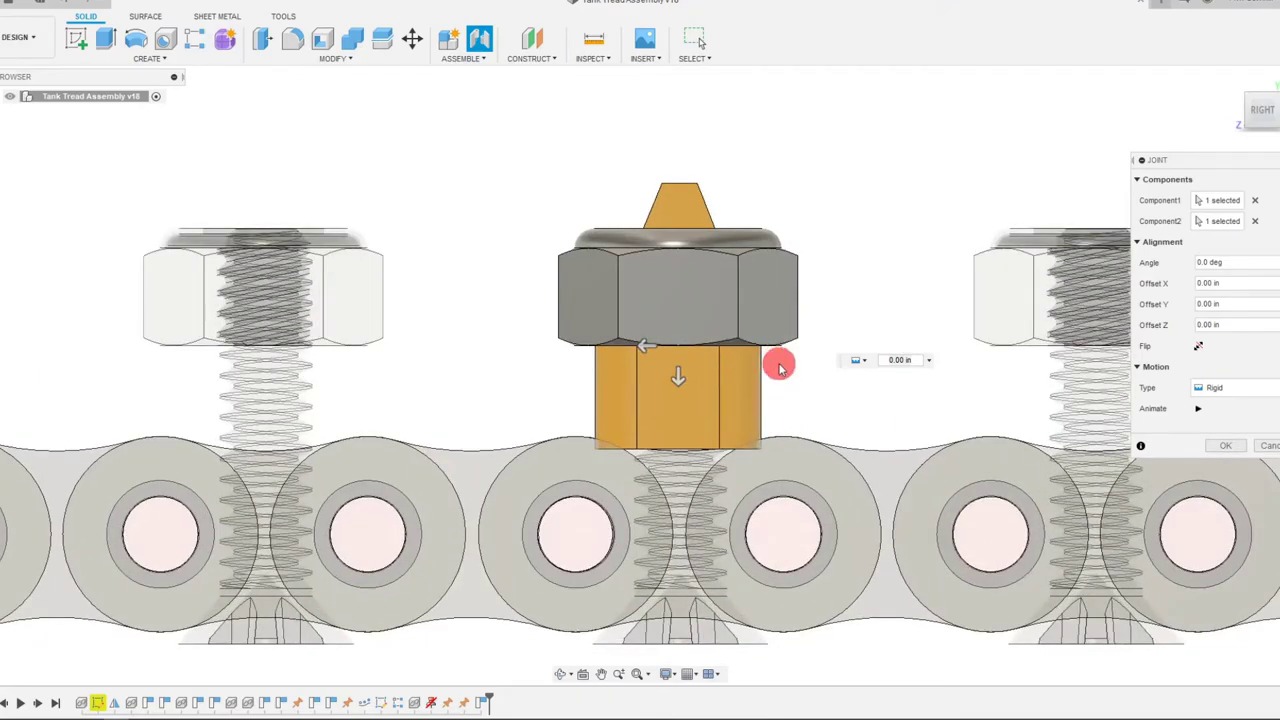
scroll(780, 368, "down", 1)
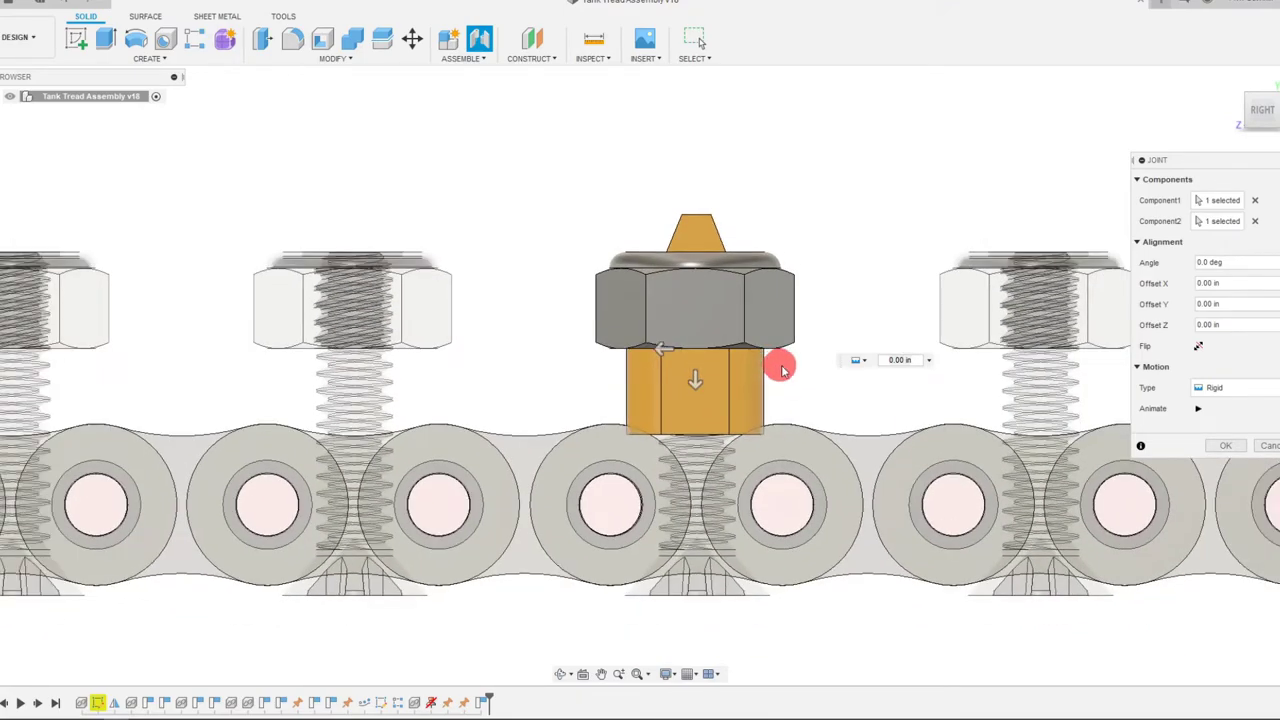
Step: Set the joint motion type to Rigid and create the joint
left_click(1230, 389)
left_click(1238, 412)
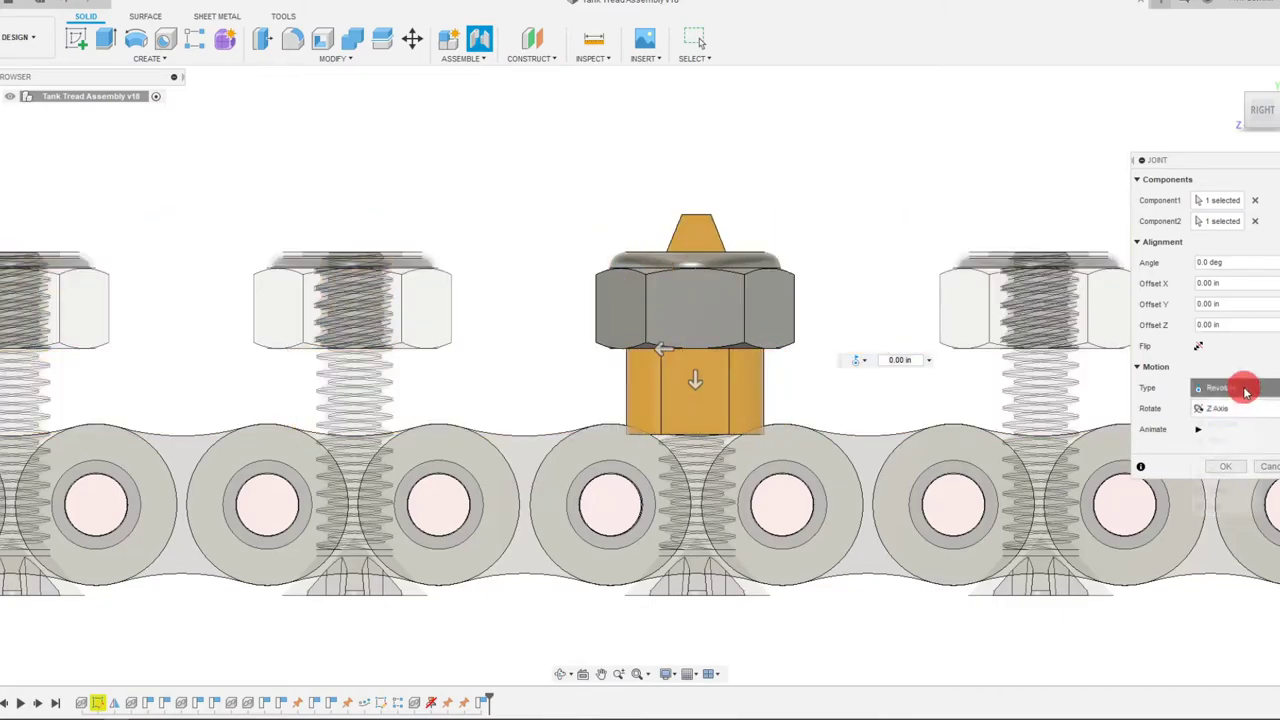
left_click(1228, 388)
left_click(1222, 387)
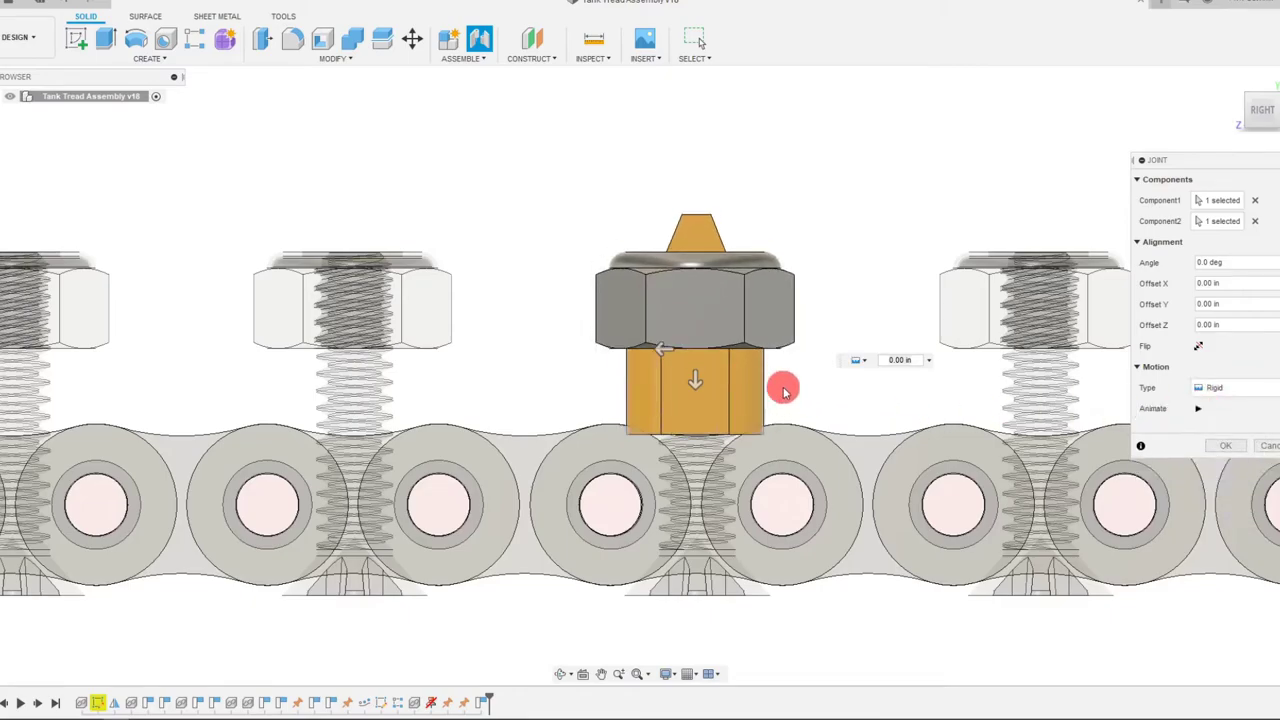
left_click(1226, 446)
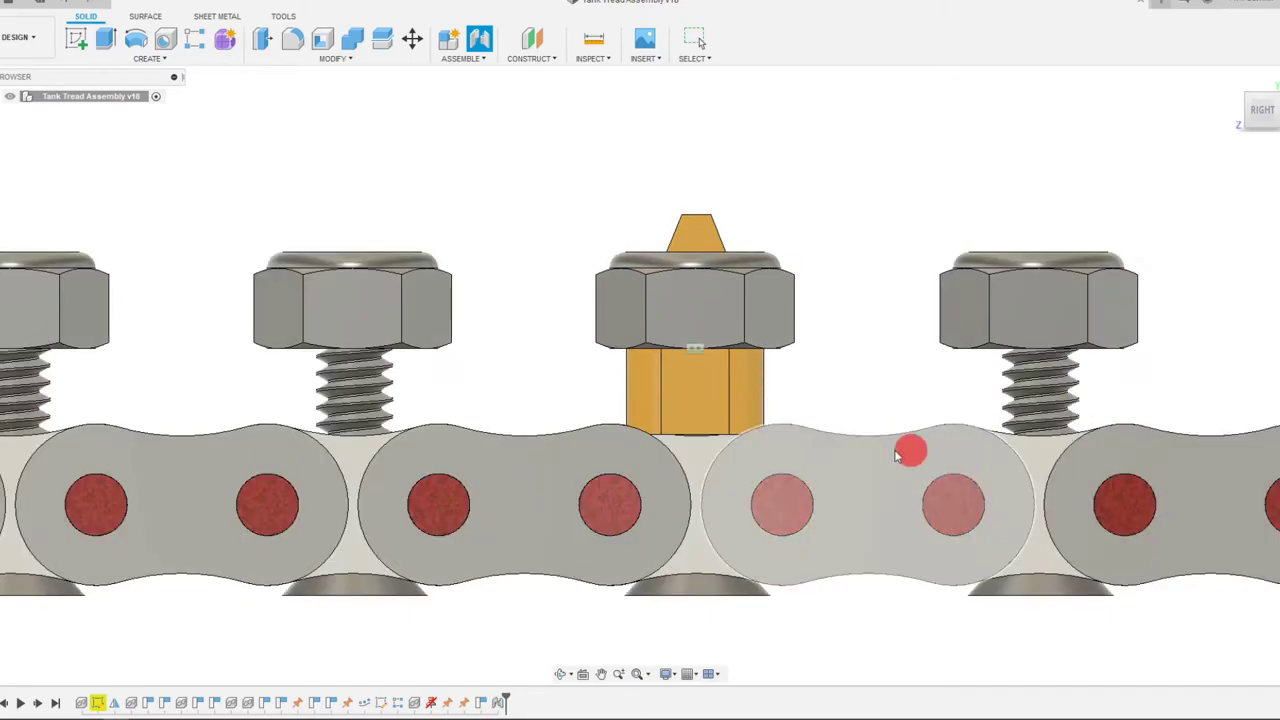
Step: Orbit and zoom around the chain to inspect the seated crossbar from side and oblique angles
left_click(1265, 103)
scroll(750, 560, "up", 3)
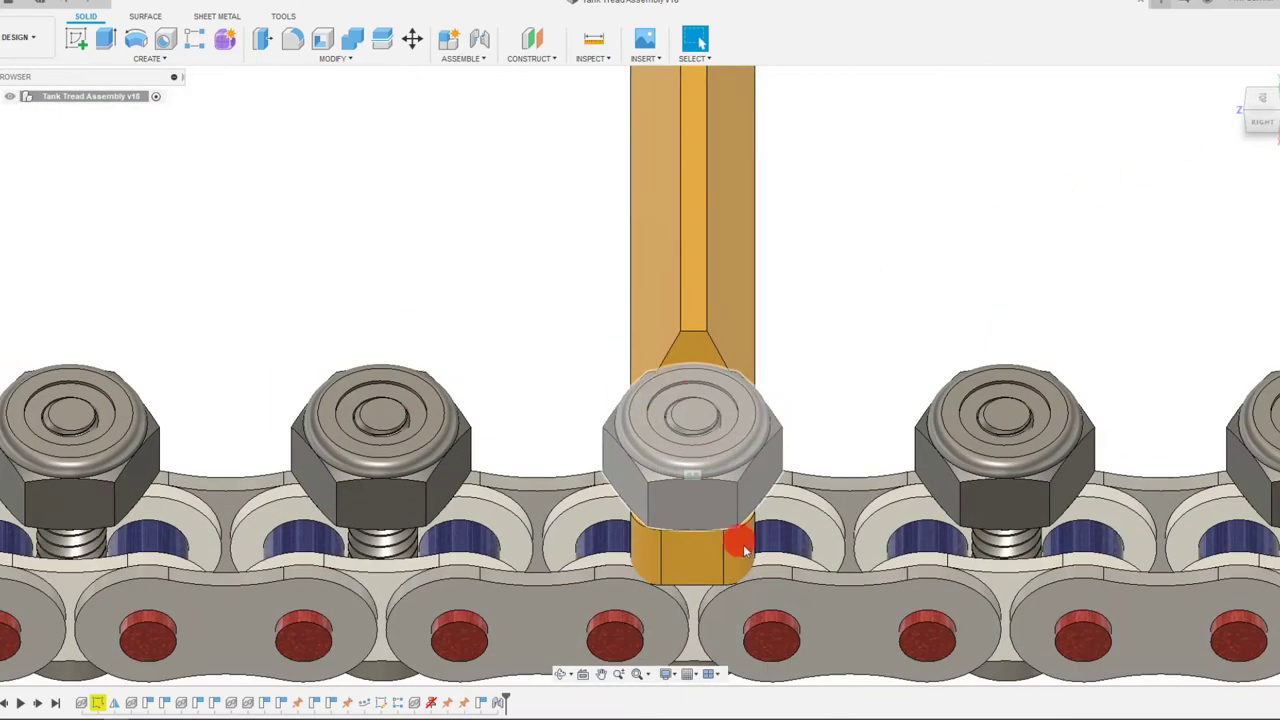
scroll(696, 572, "up", 2)
scroll(741, 517, "down", 4)
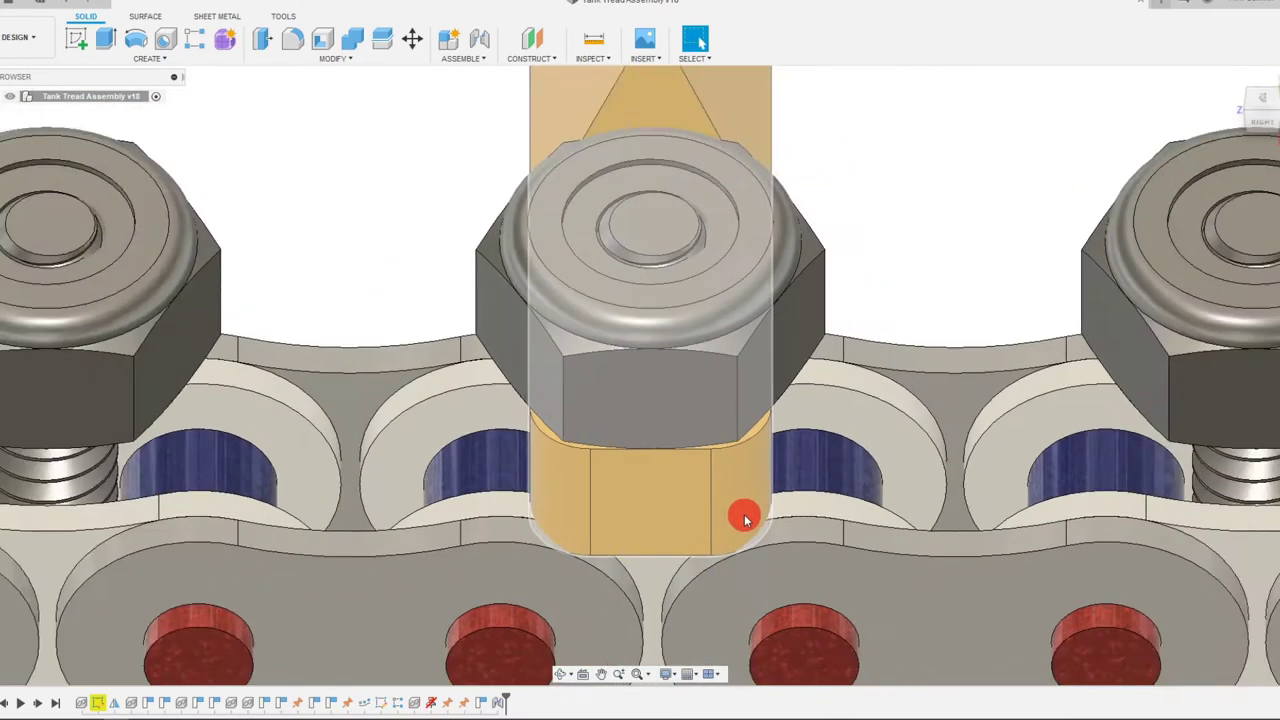
left_click(1263, 124)
scroll(690, 330, "up", 4)
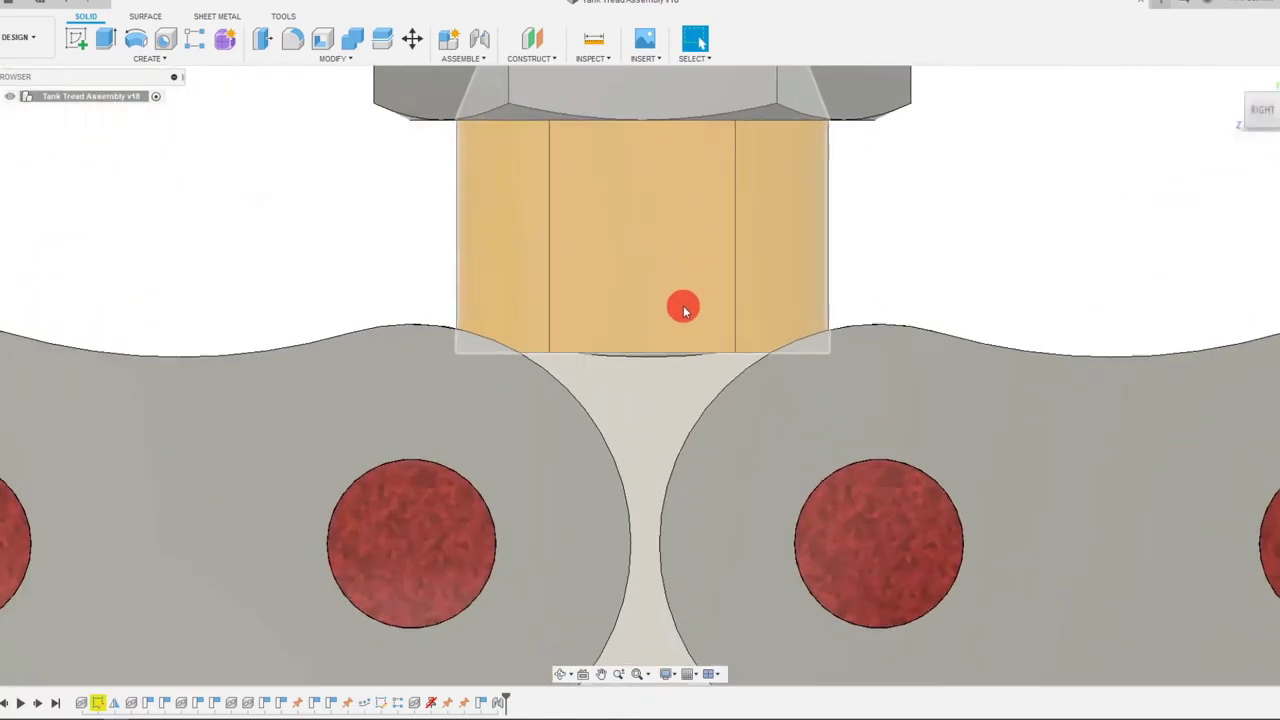
scroll(700, 343, "down", 2)
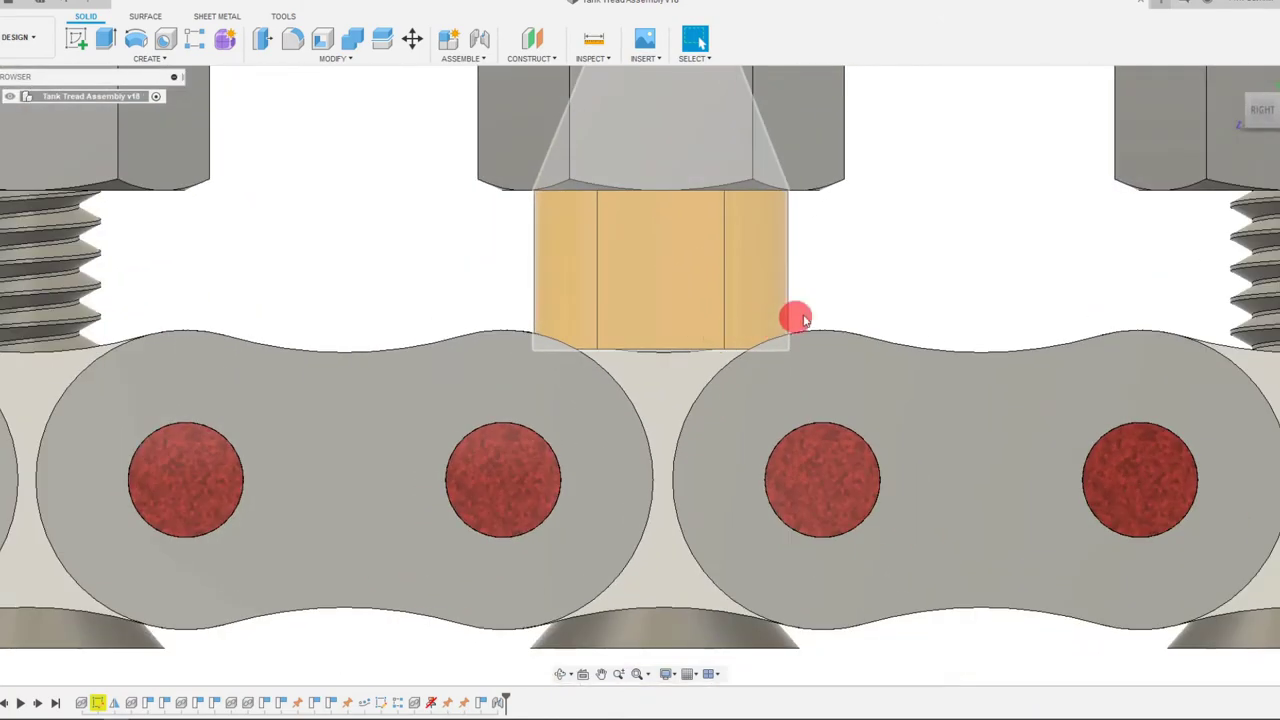
left_click(1270, 110)
scroll(814, 406, "down", 2)
scroll(834, 277, "up", 3)
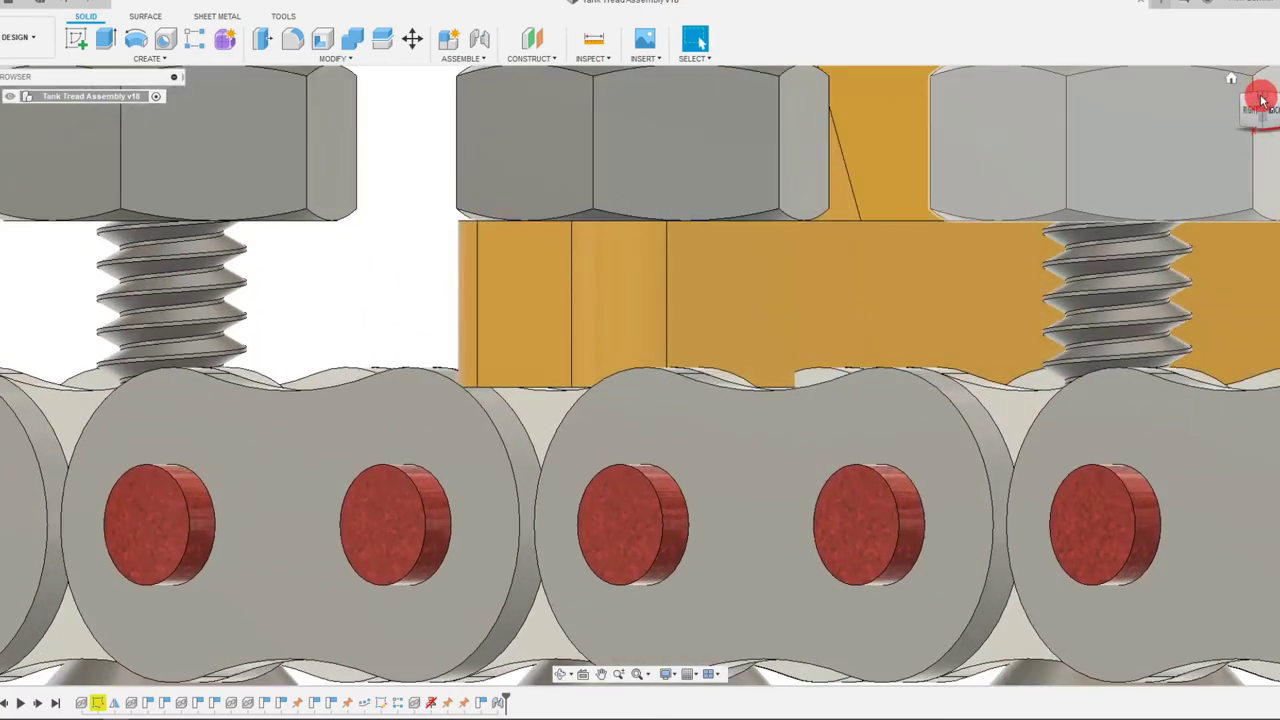
left_click(1262, 99)
scroll(771, 357, "up", 2)
scroll(606, 509, "down", 1)
scroll(1083, 285, "up", 3)
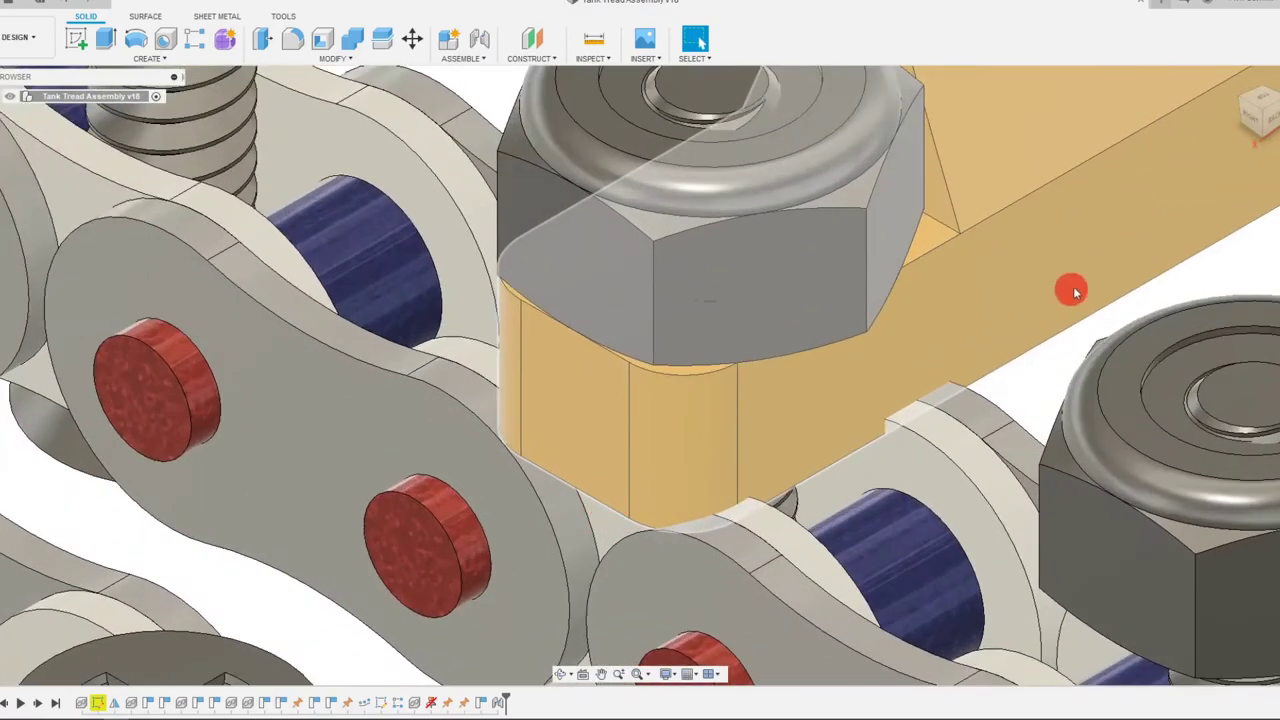
middle_click_drag(781, 462, 556, 548, "shift")
left_click(1274, 140)
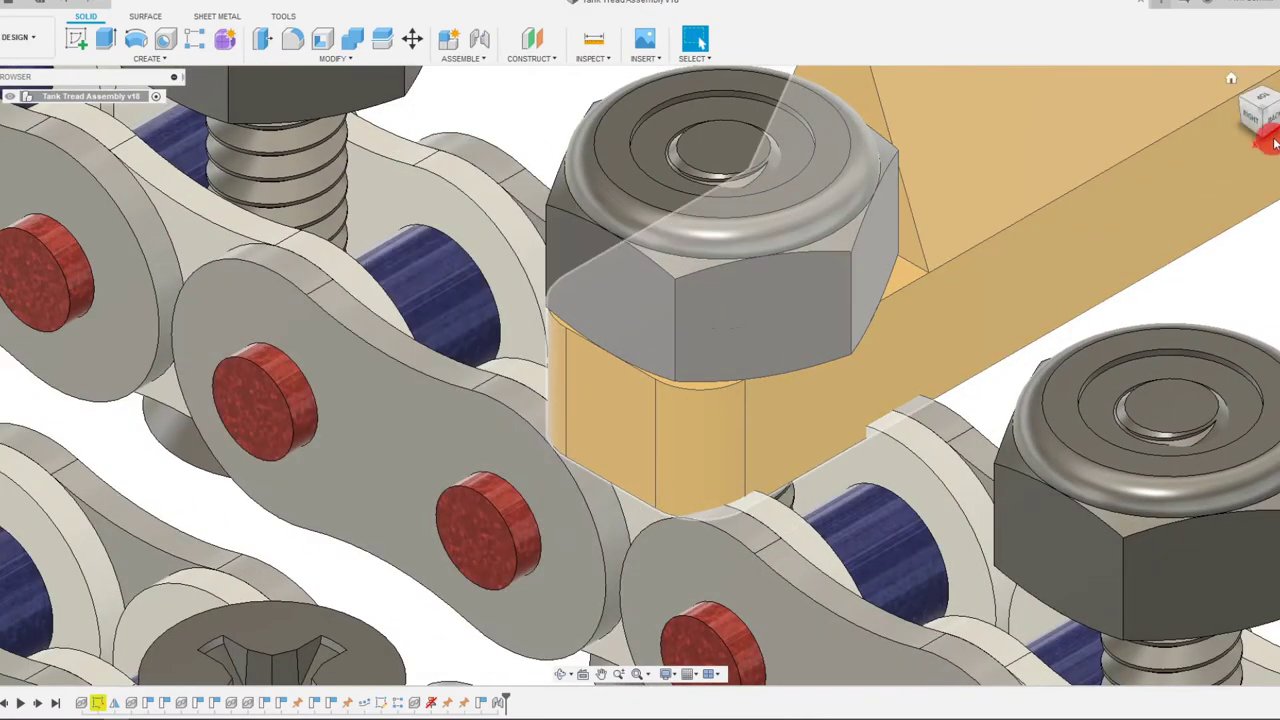
left_click(1258, 120)
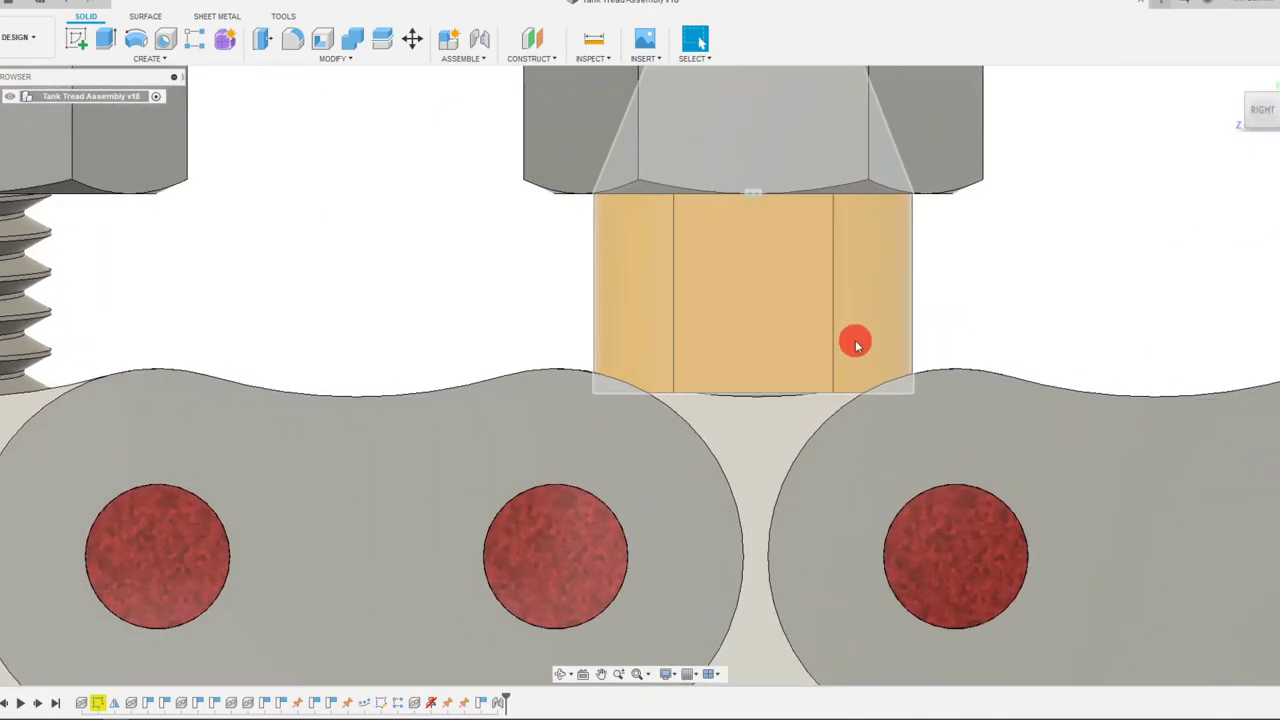
Step: Open the Tread v2 component in its own document from its context menu
right_click(856, 345)
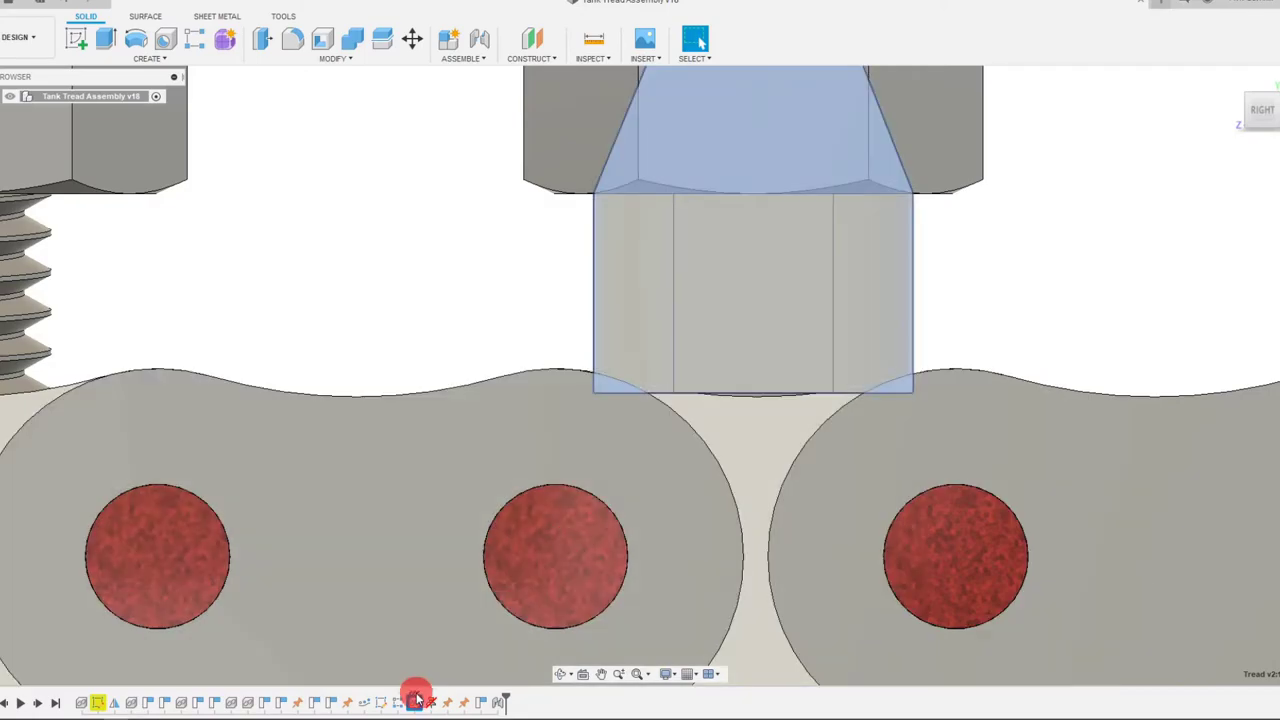
right_click(416, 702)
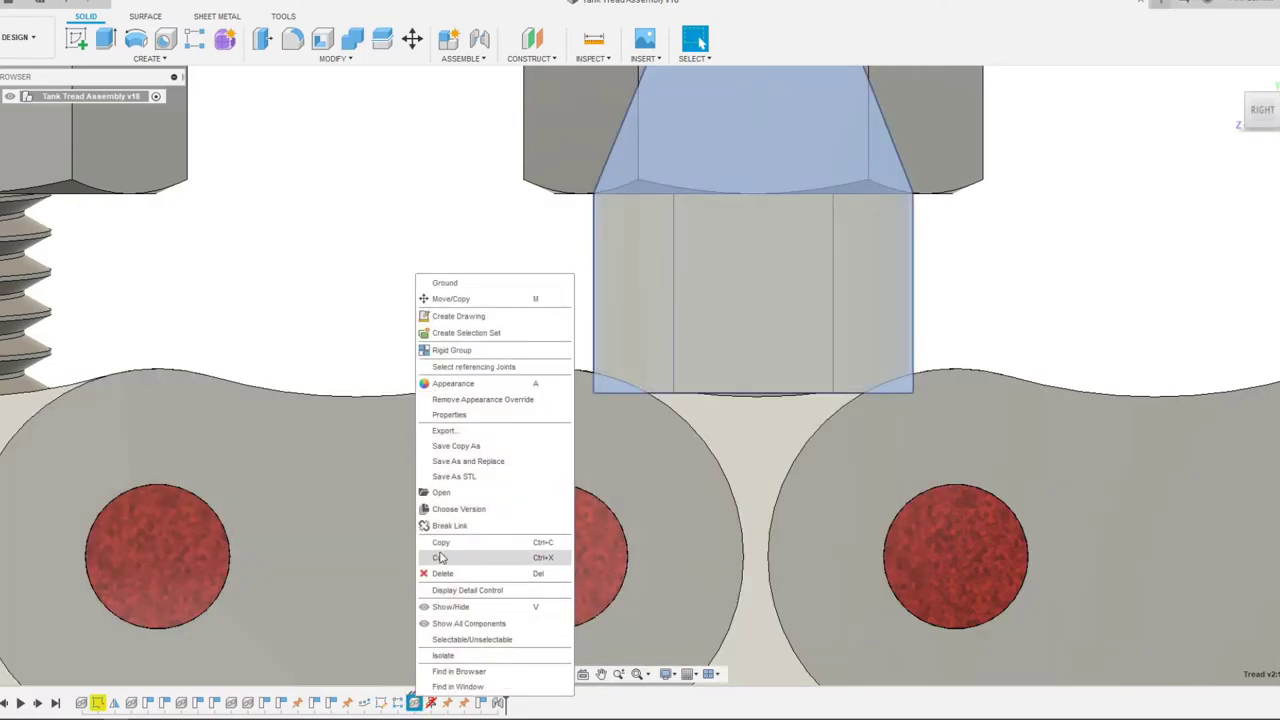
left_click(452, 495)
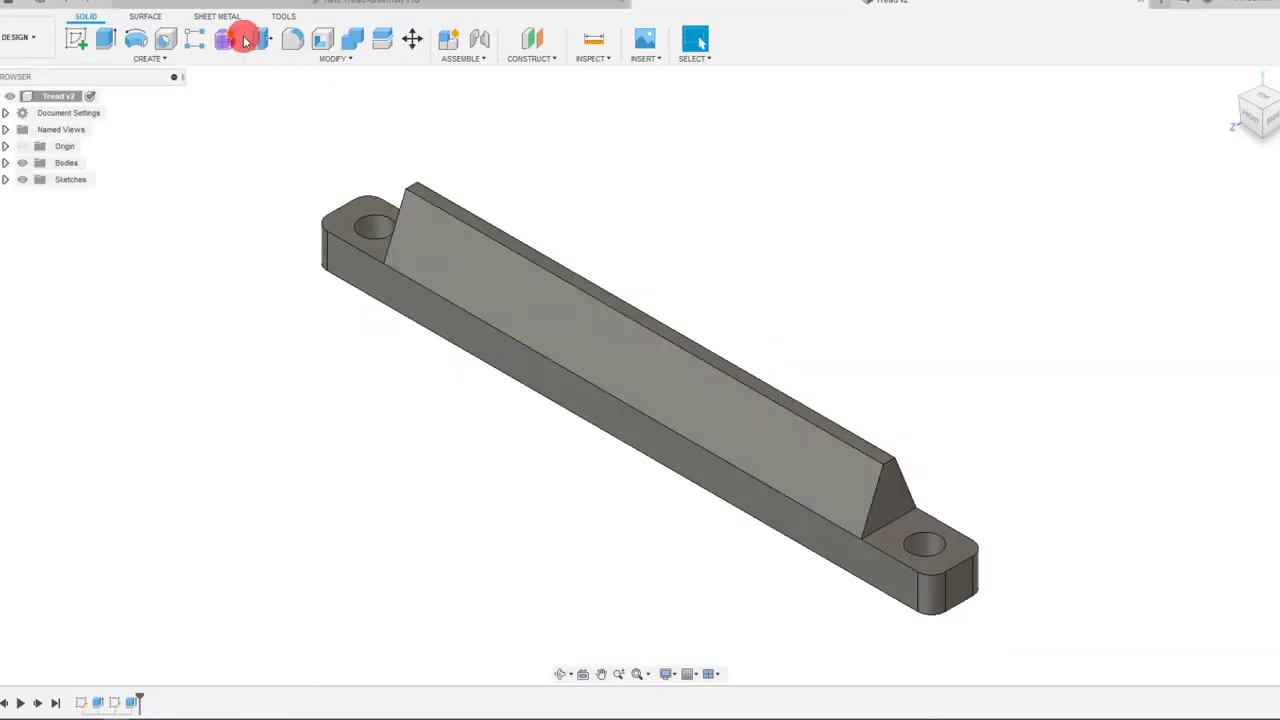
Step: Fillet the tread part's bottom edge chain at 0.045 in
left_click(290, 40)
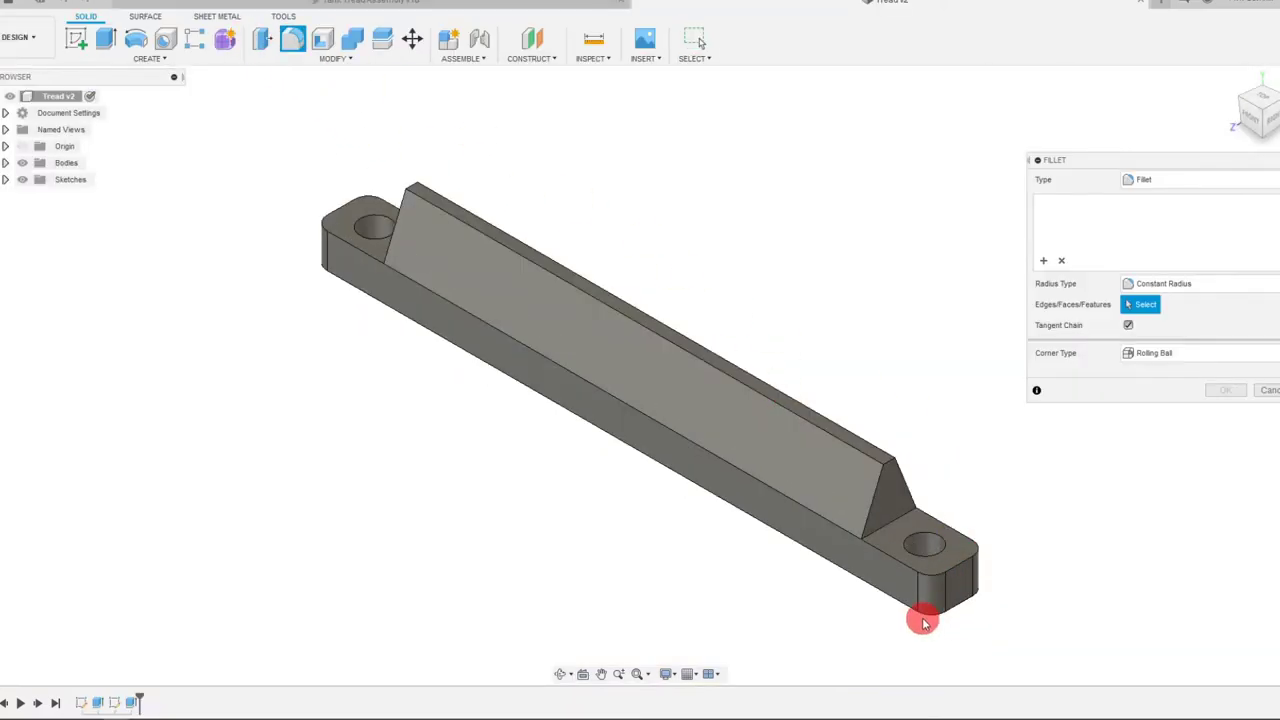
left_click(918, 622)
left_click_drag(927, 623, 941, 619)
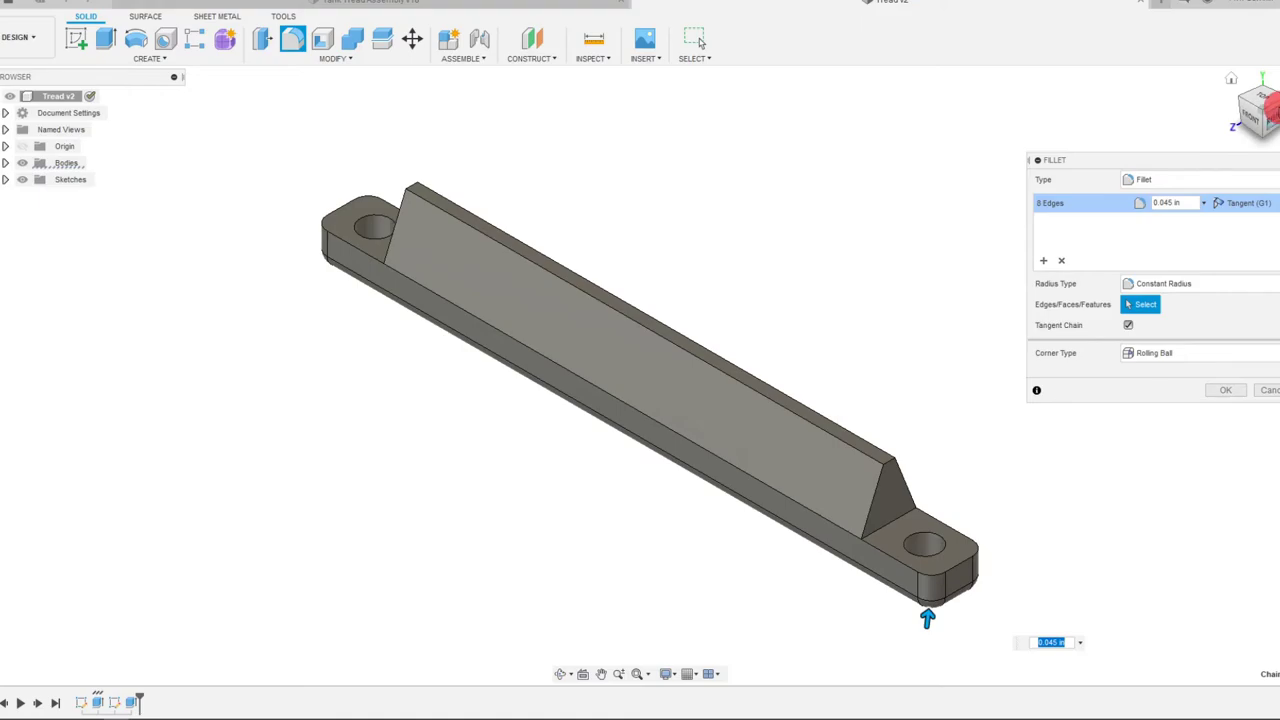
left_click(1266, 110)
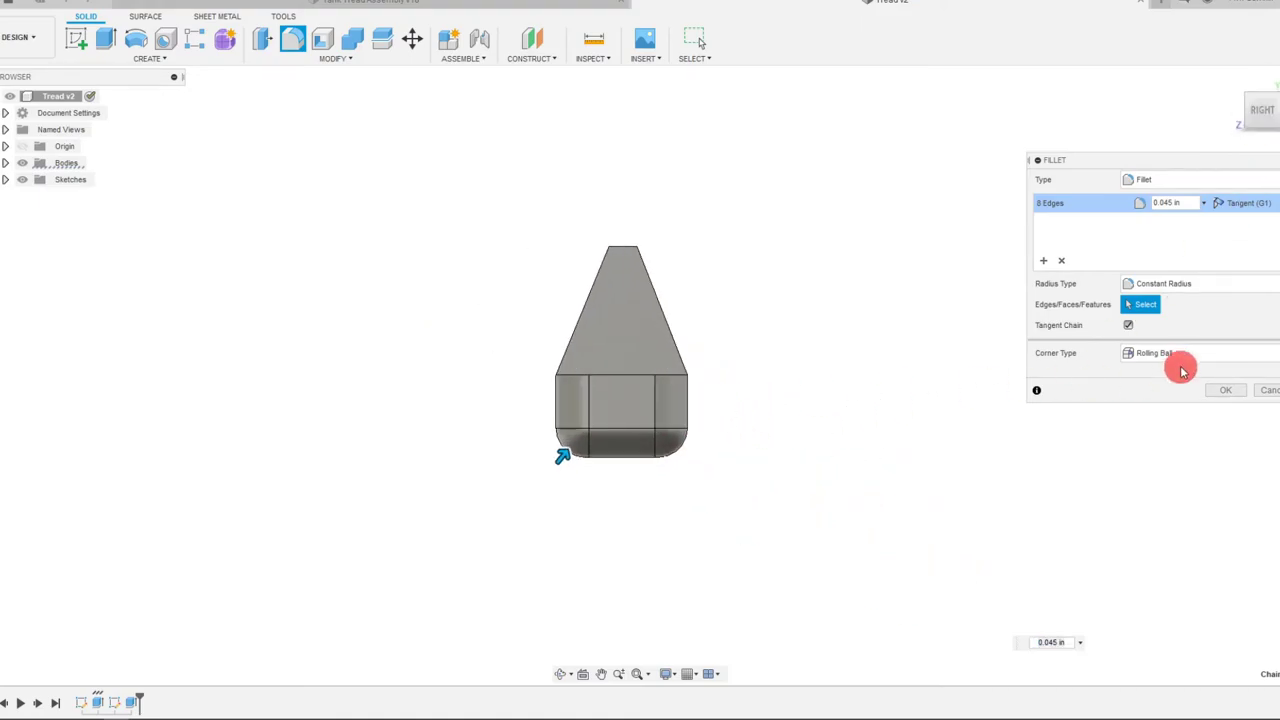
left_click(1226, 392)
Step: Save a new version of Tread v2 and return to the Tank Tread Assembly
left_click(480, 4)
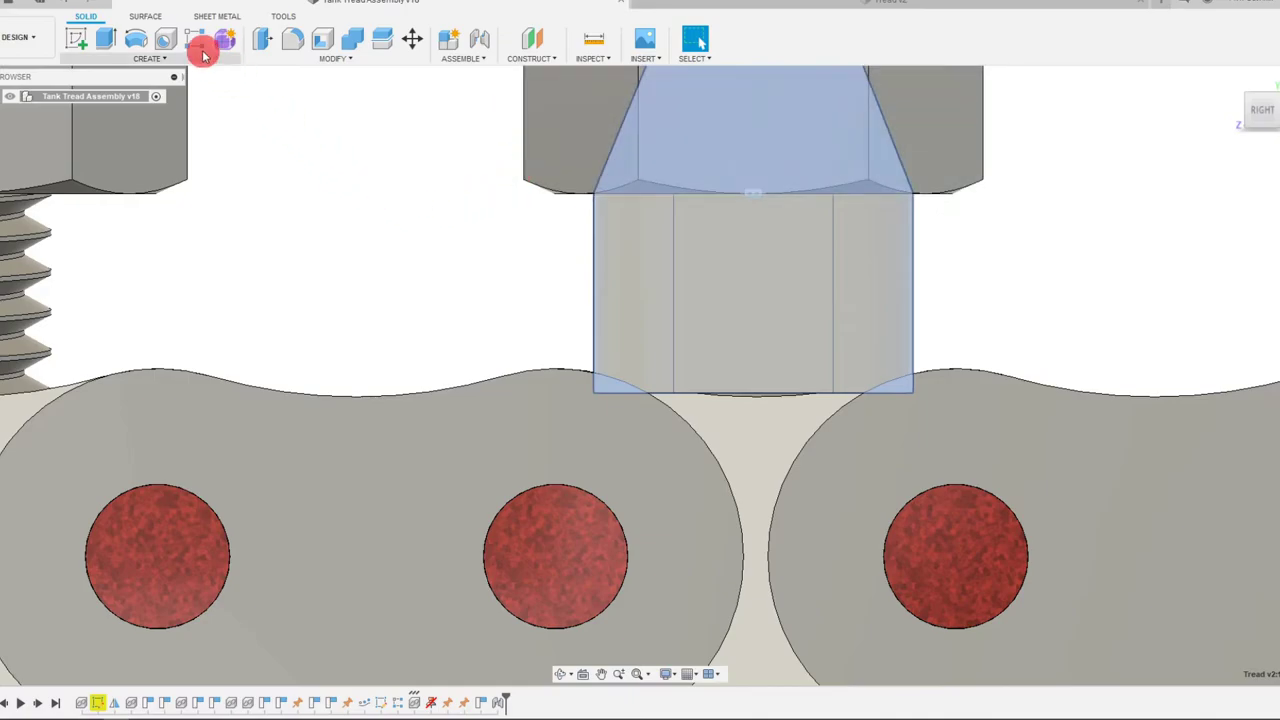
left_click(885, 3)
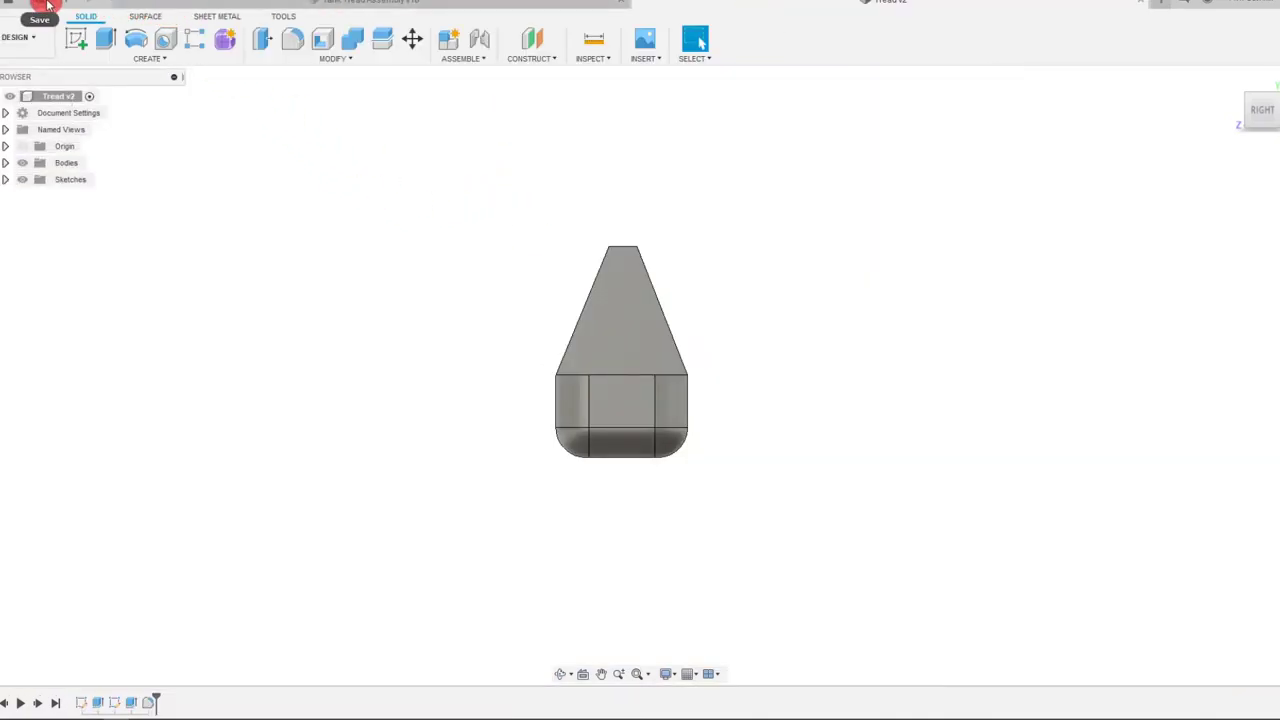
left_click(48, 5)
left_click(600, 340)
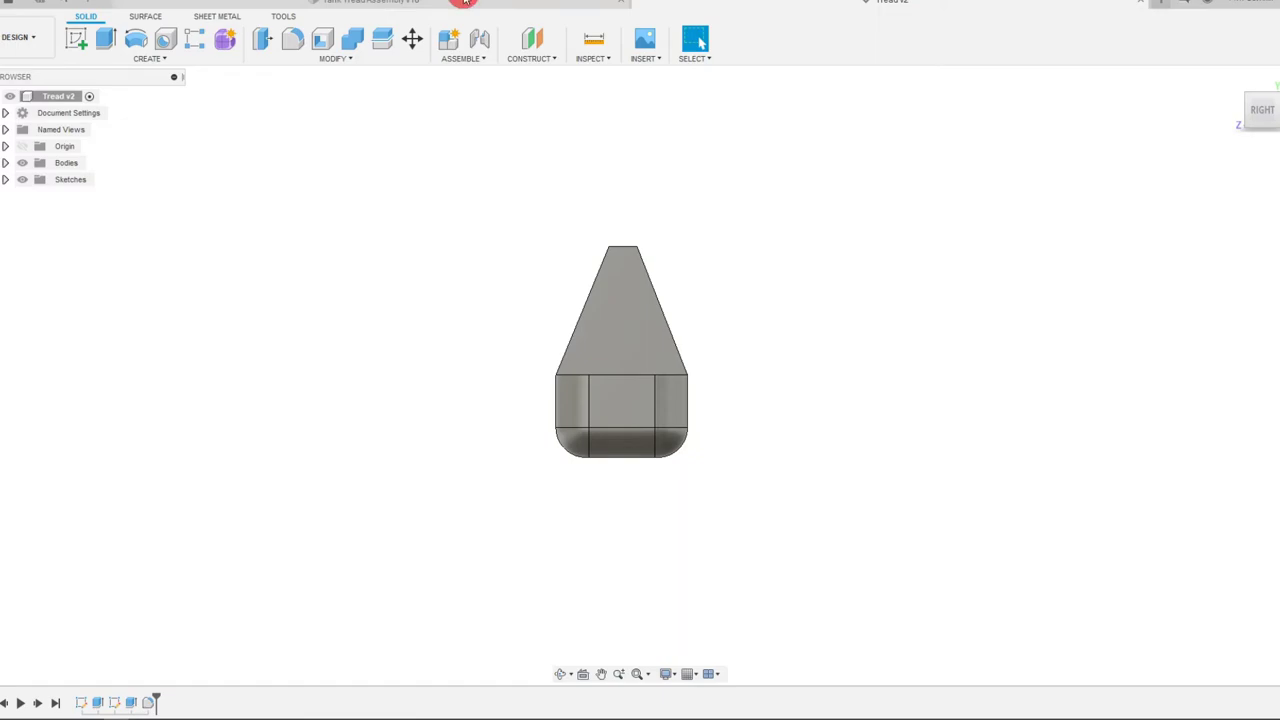
left_click(465, 1)
left_click(119, 6)
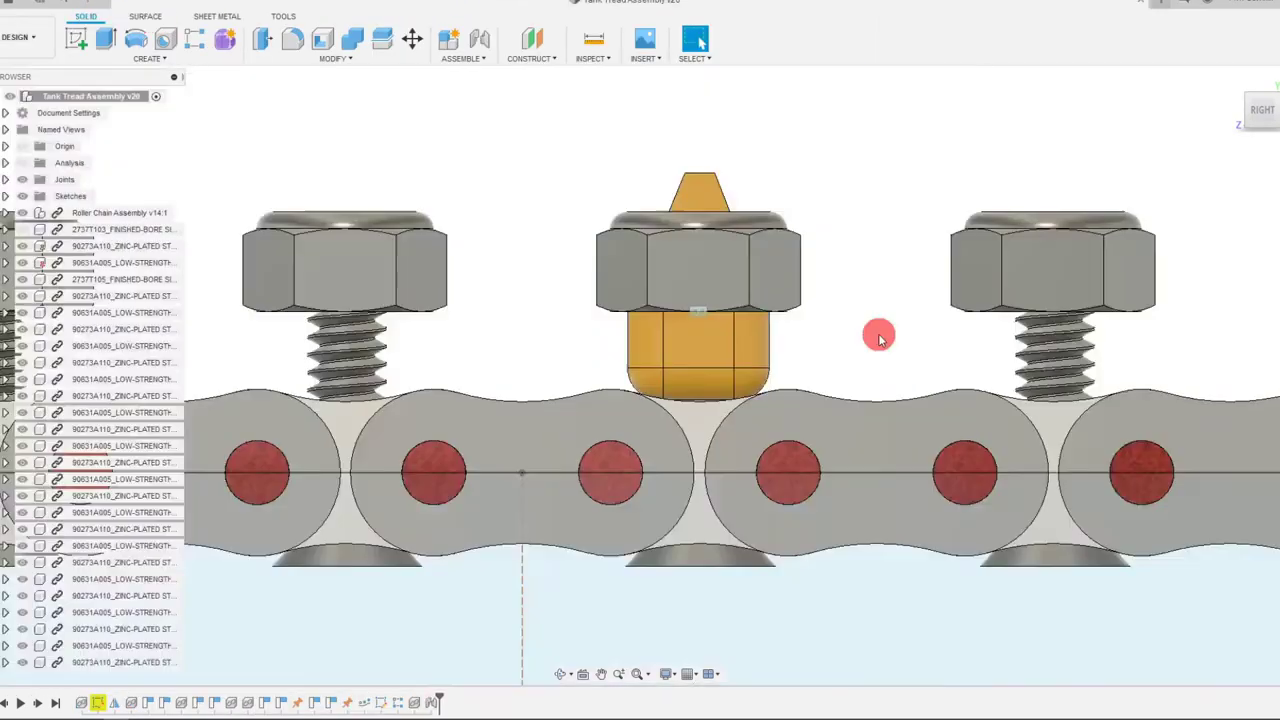
scroll(864, 328, "up", 2)
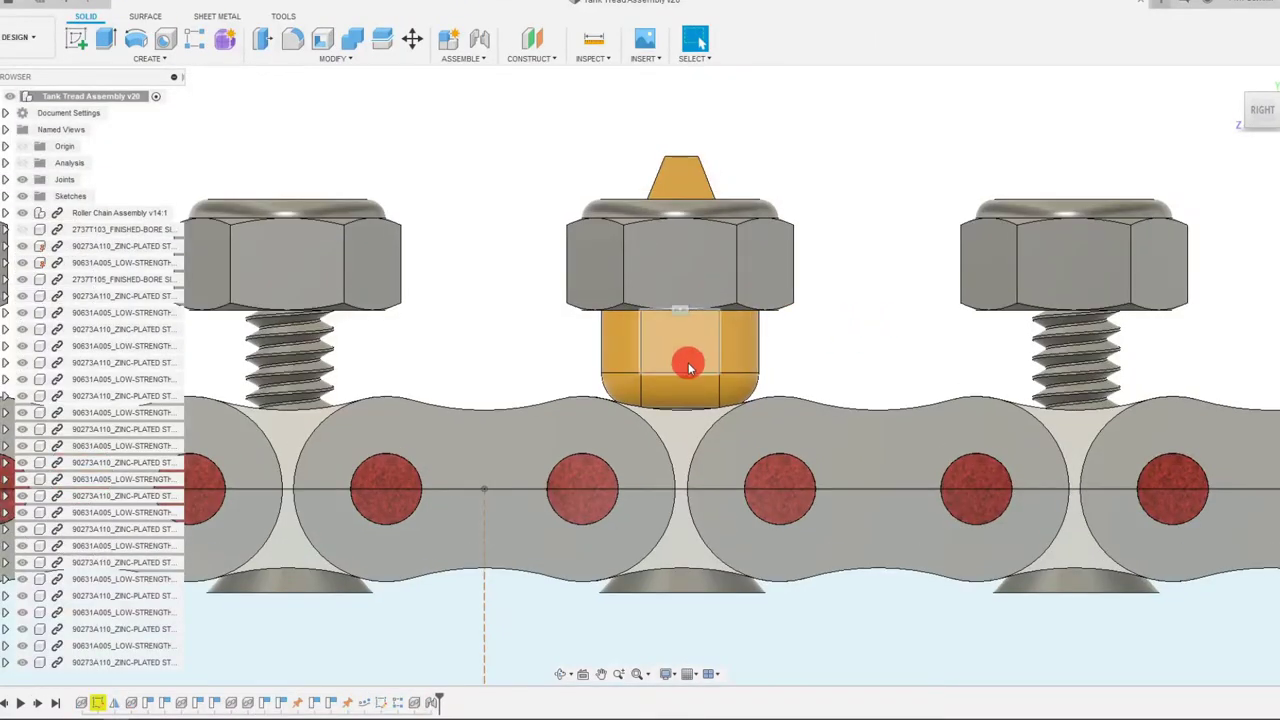
scroll(689, 362, "up", 1)
scroll(829, 354, "down", 3)
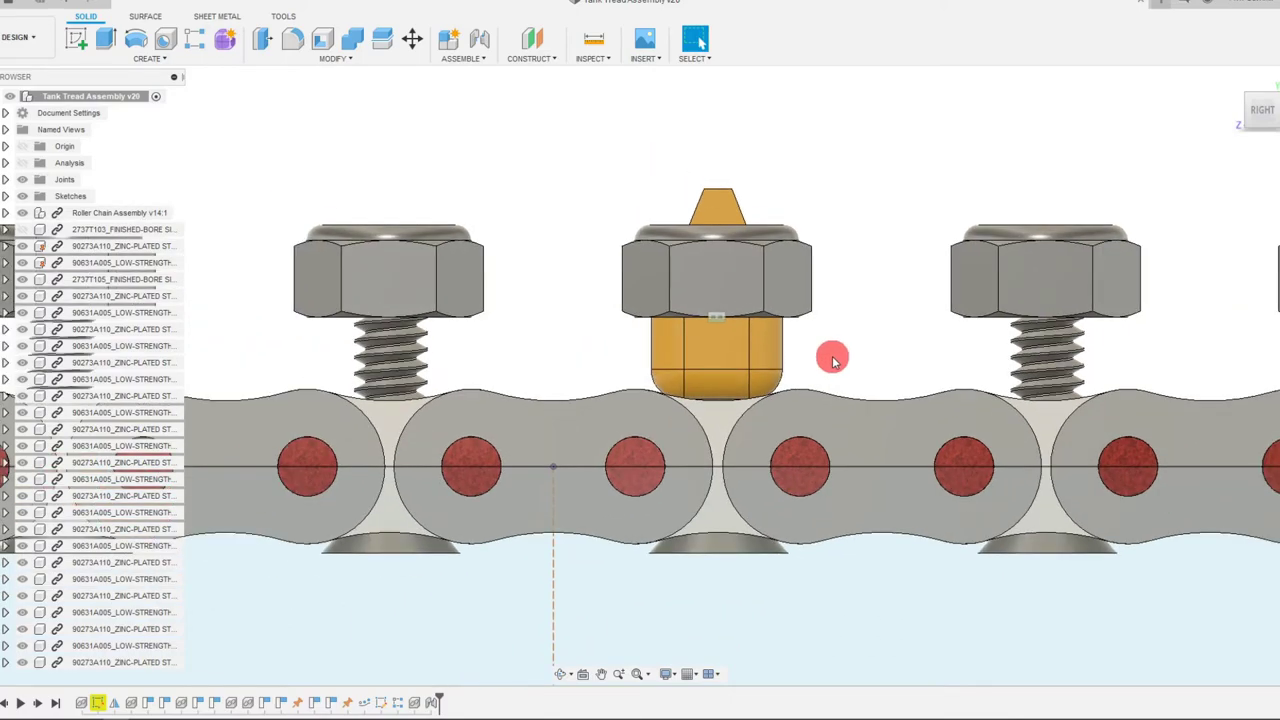
scroll(859, 349, "down", 2)
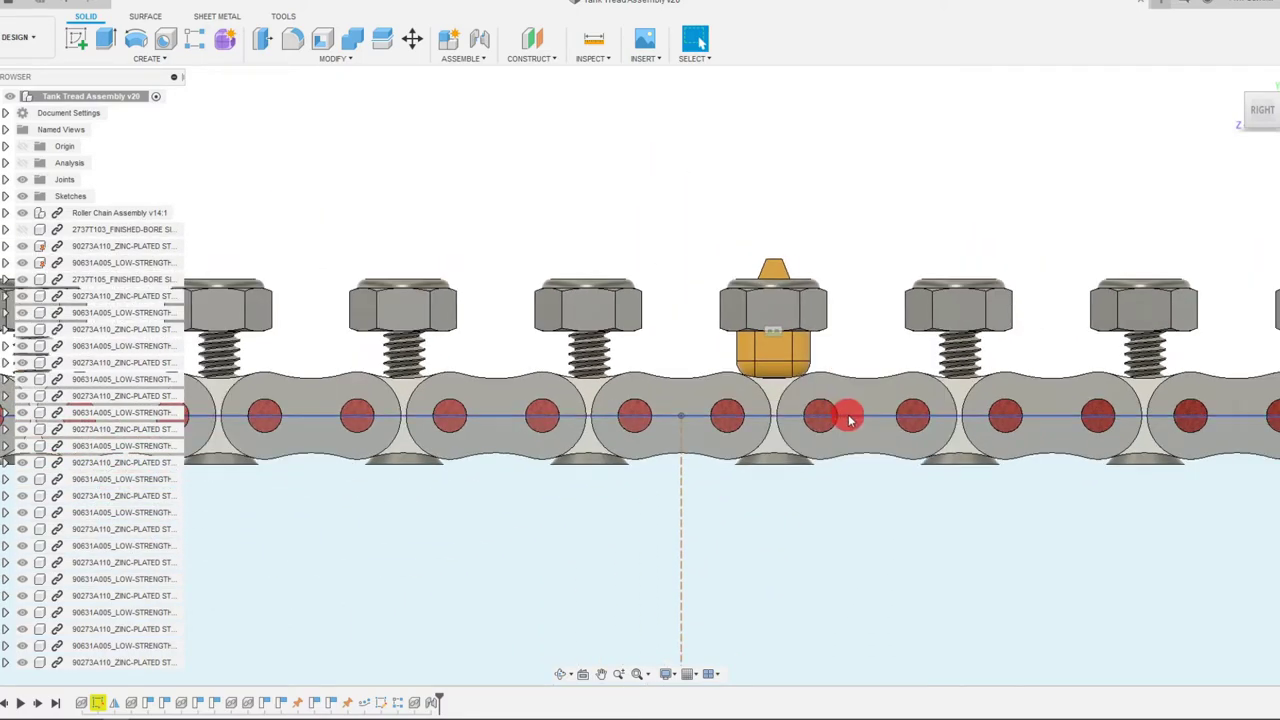
scroll(849, 414, "down", 3)
scroll(851, 414, "down", 4)
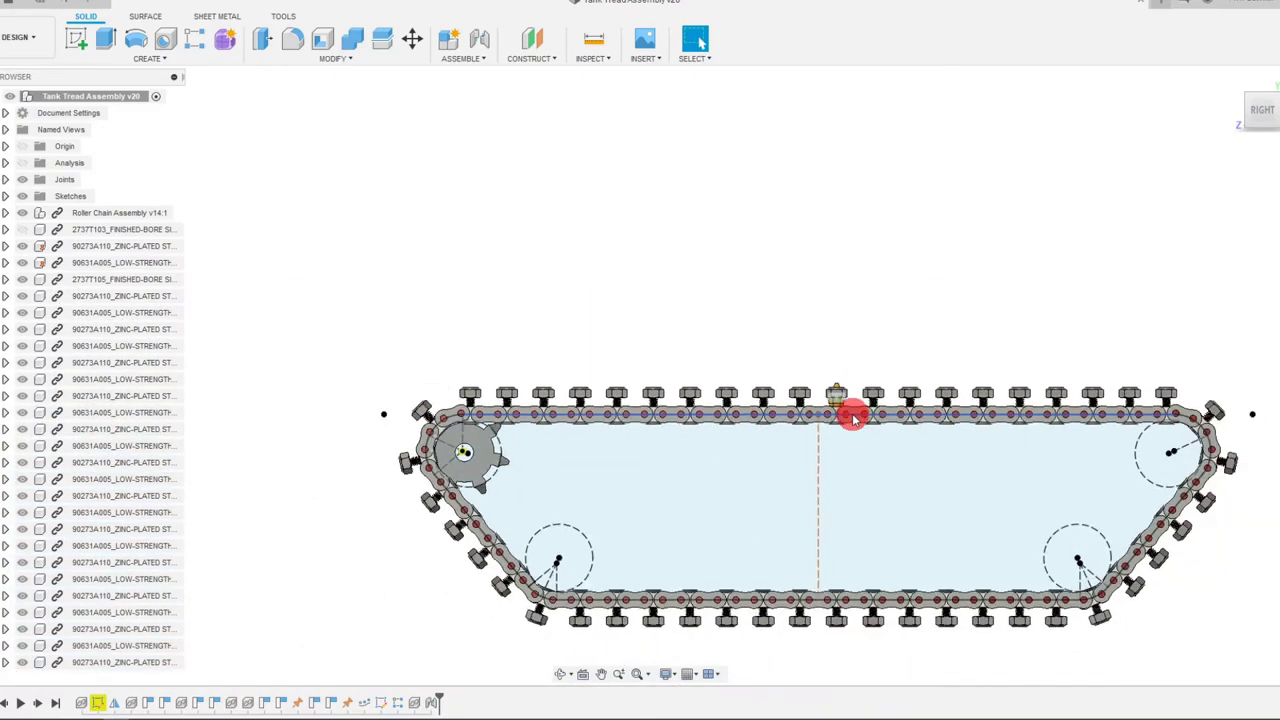
scroll(1154, 551, "up", 1)
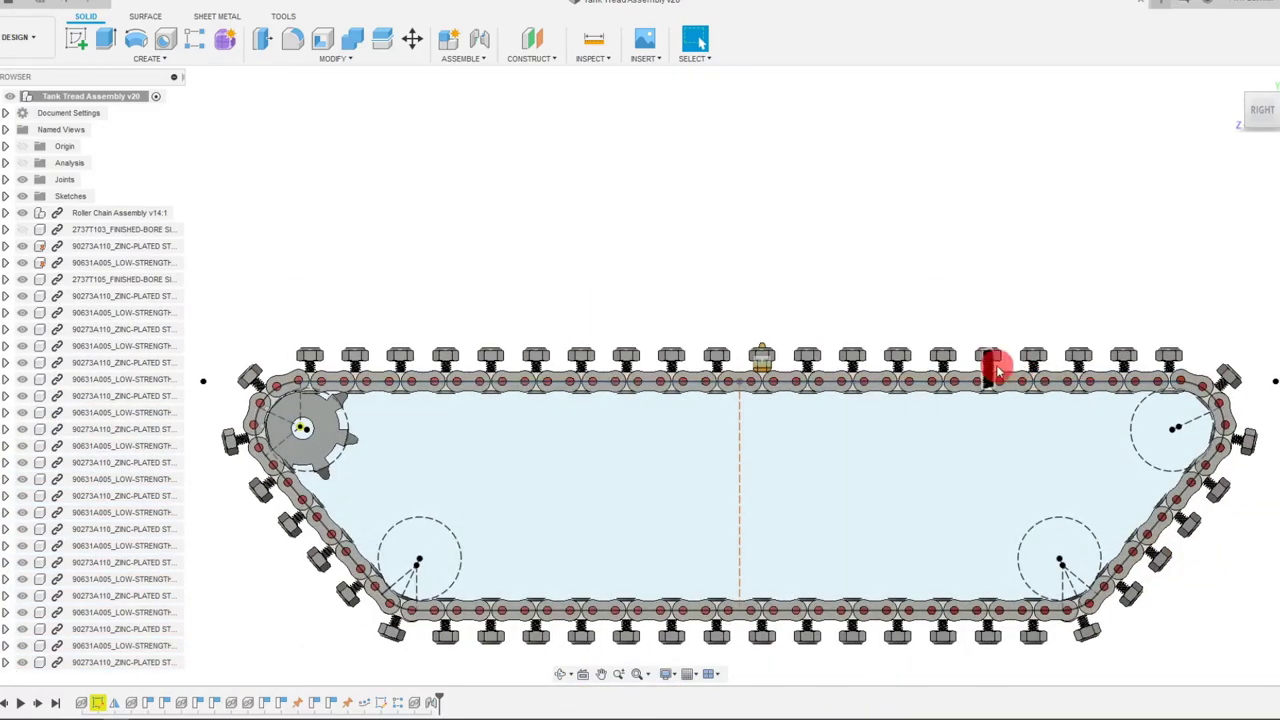
scroll(994, 366, "up", 3)
scroll(1020, 351, "down", 3)
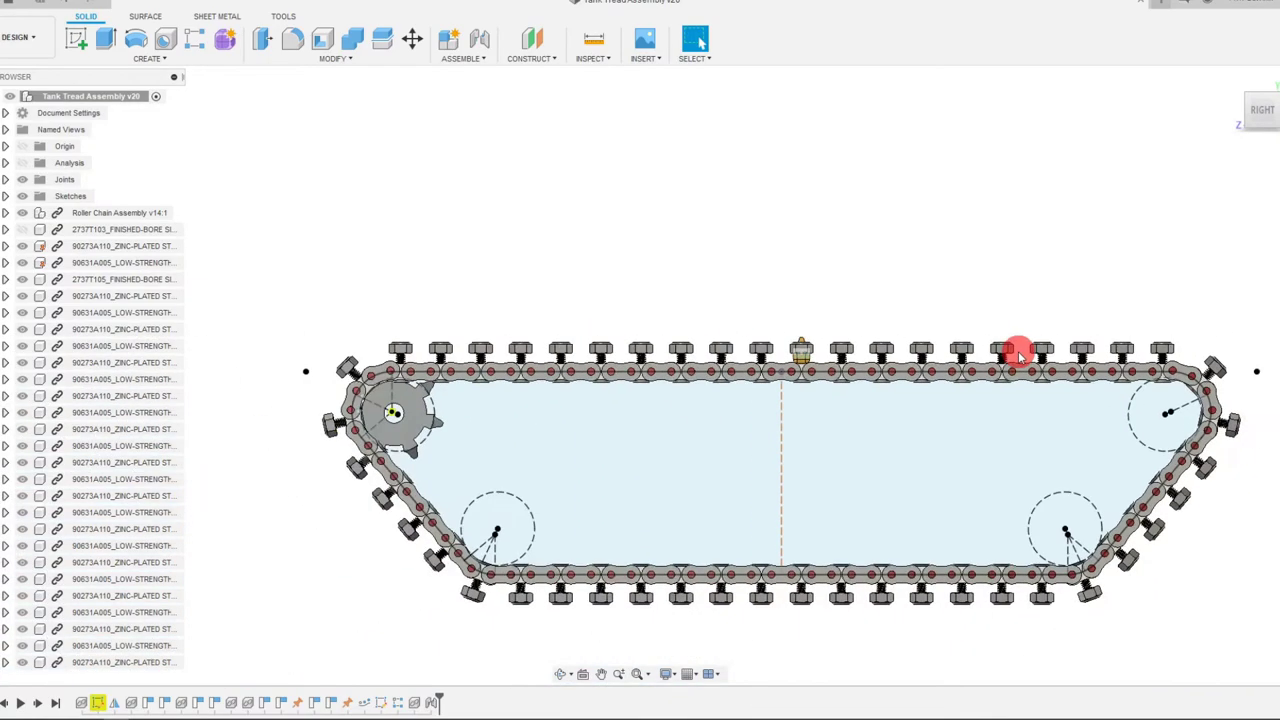
scroll(830, 345, "up", 3)
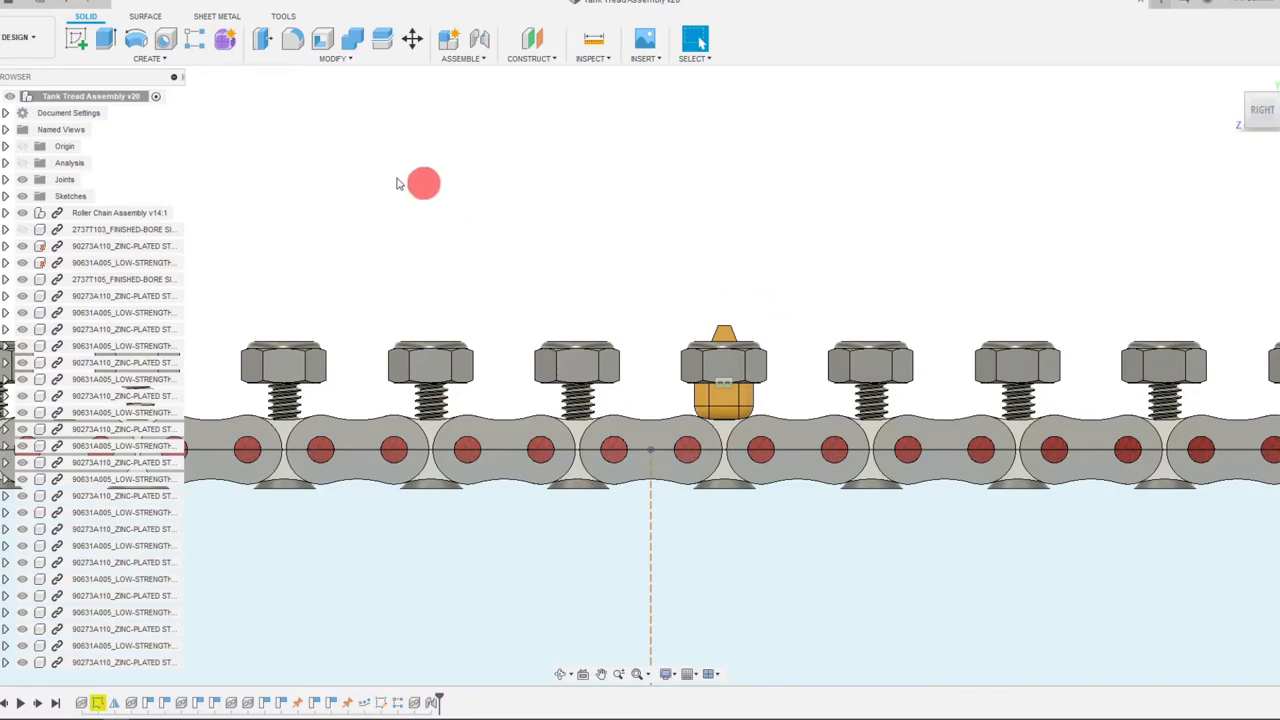
Step: Start a Pattern on Path with the pattern type set to Components
left_click(150, 59)
mouse_move(108, 383)
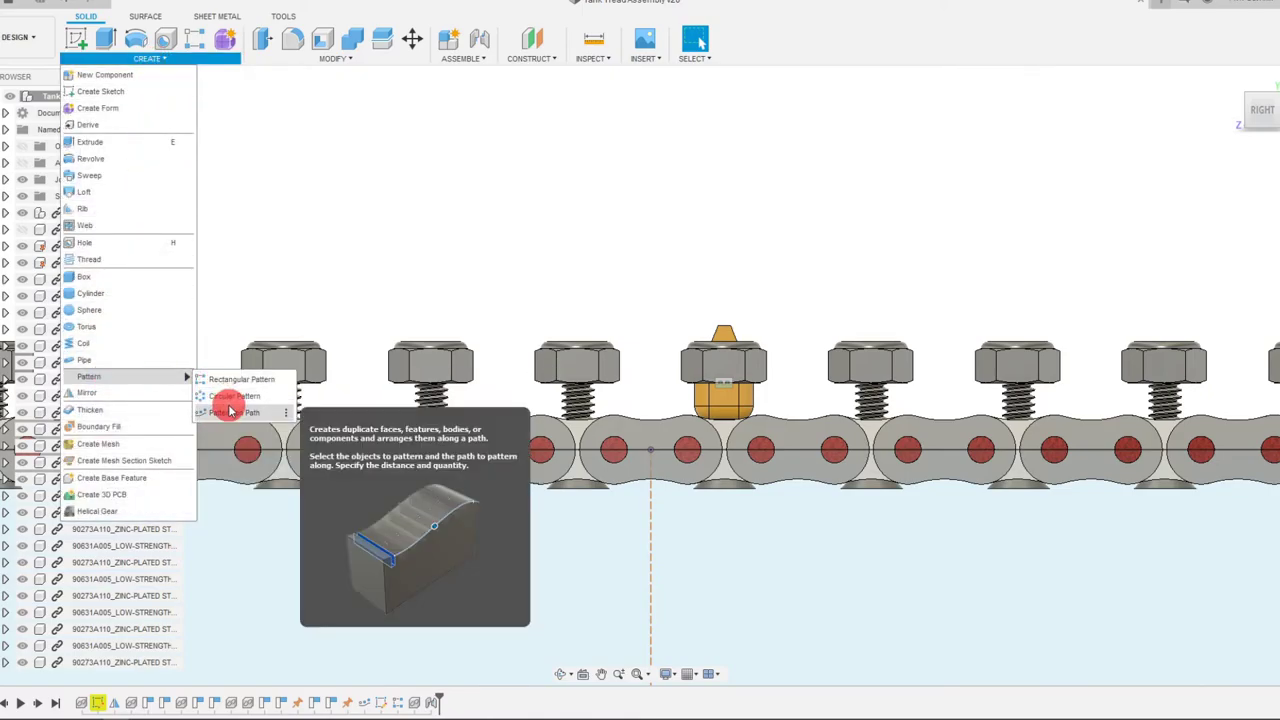
left_click(232, 412)
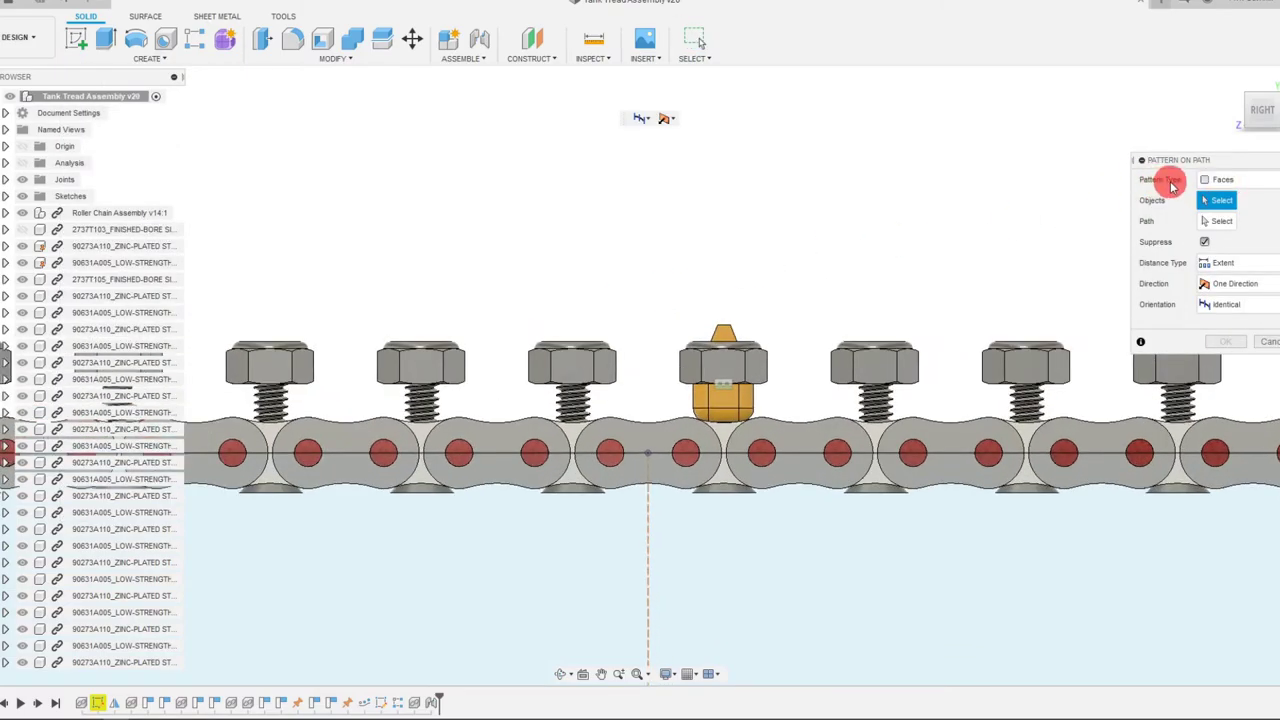
left_click(1218, 179)
left_click(1214, 179)
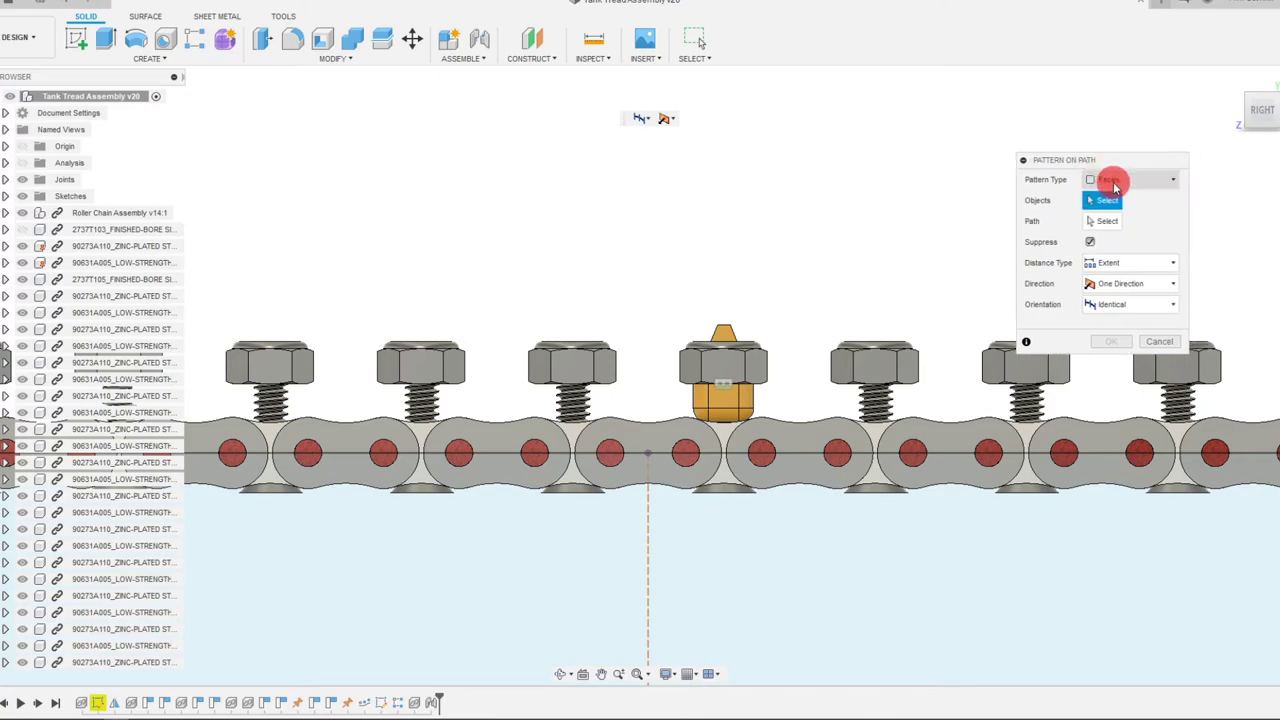
left_click(1115, 183)
left_click(1137, 253)
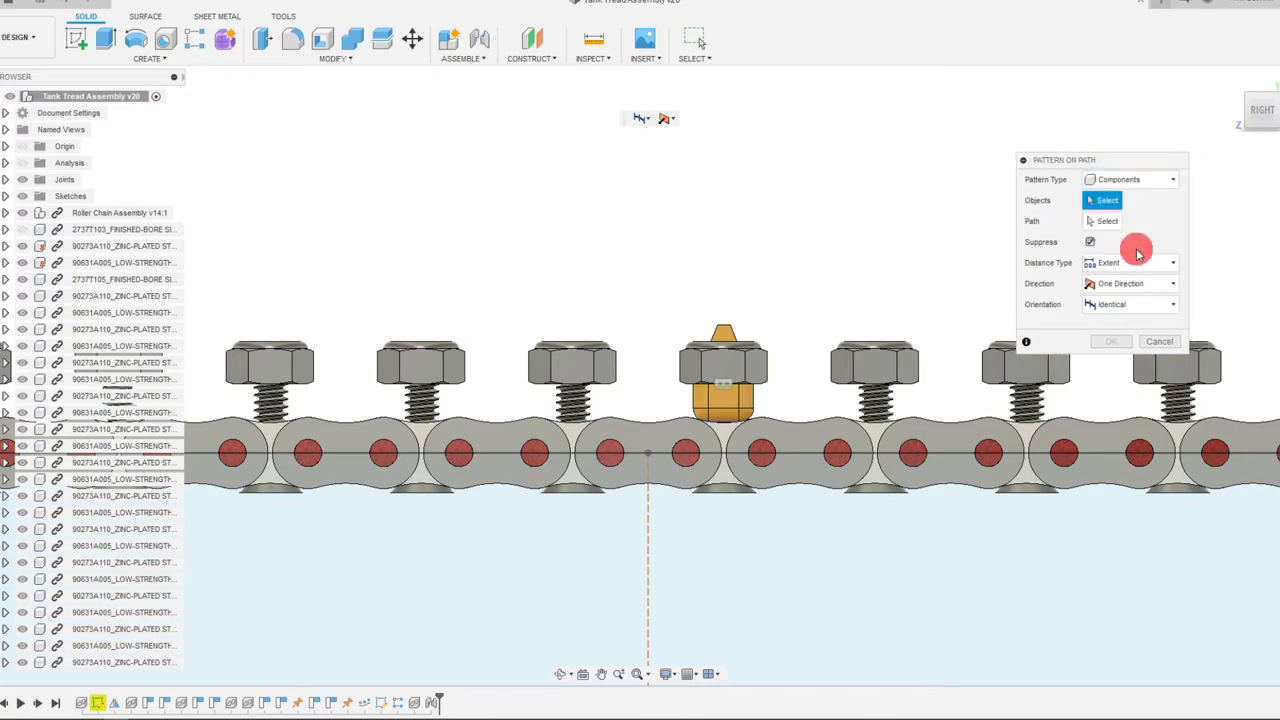
Step: Pattern the gold crossbar along the chain path, 3 copies over 1.616 in
left_click(736, 403)
scroll(766, 400, "up", 3)
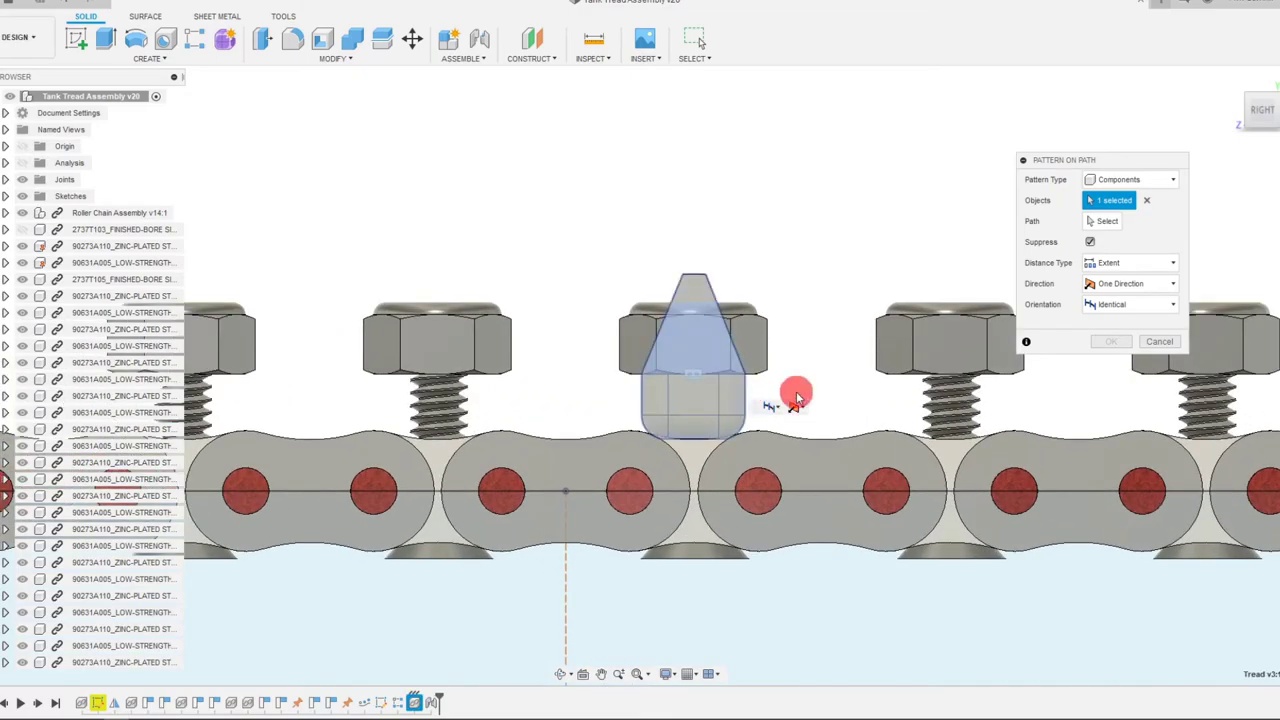
left_click(1108, 222)
left_click(920, 491)
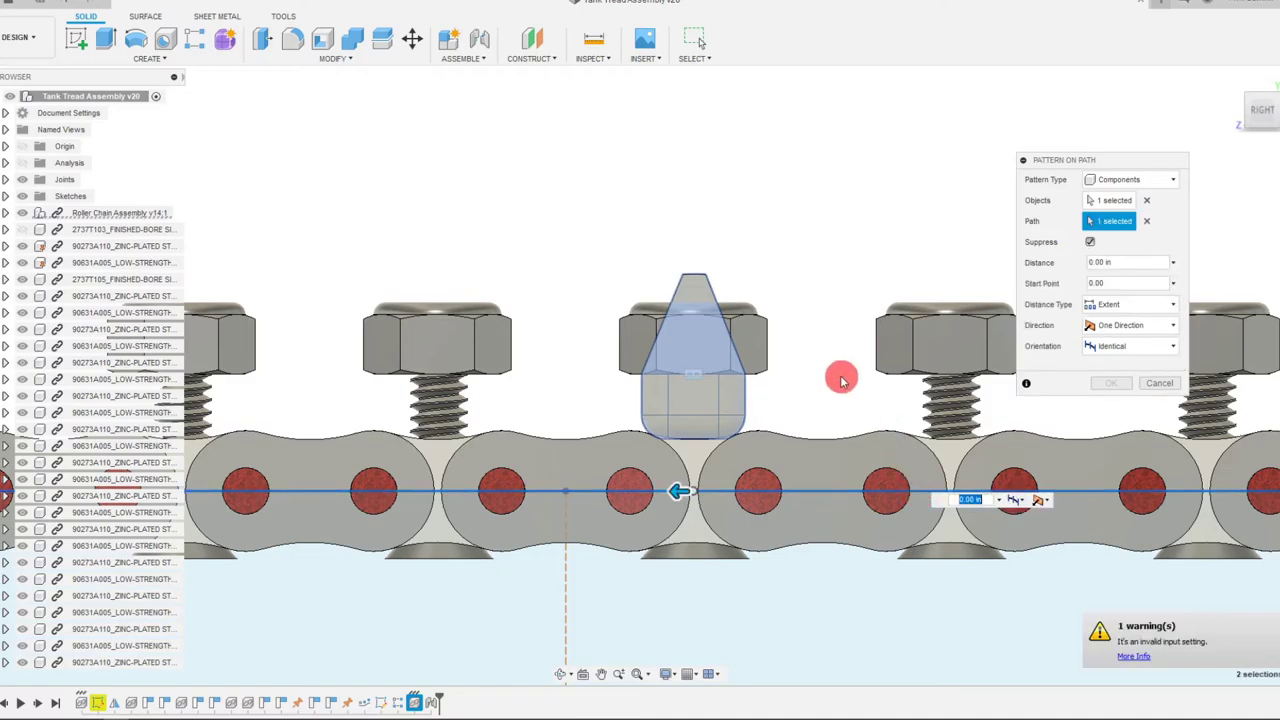
scroll(836, 375, "down", 3)
scroll(836, 375, "down", 5)
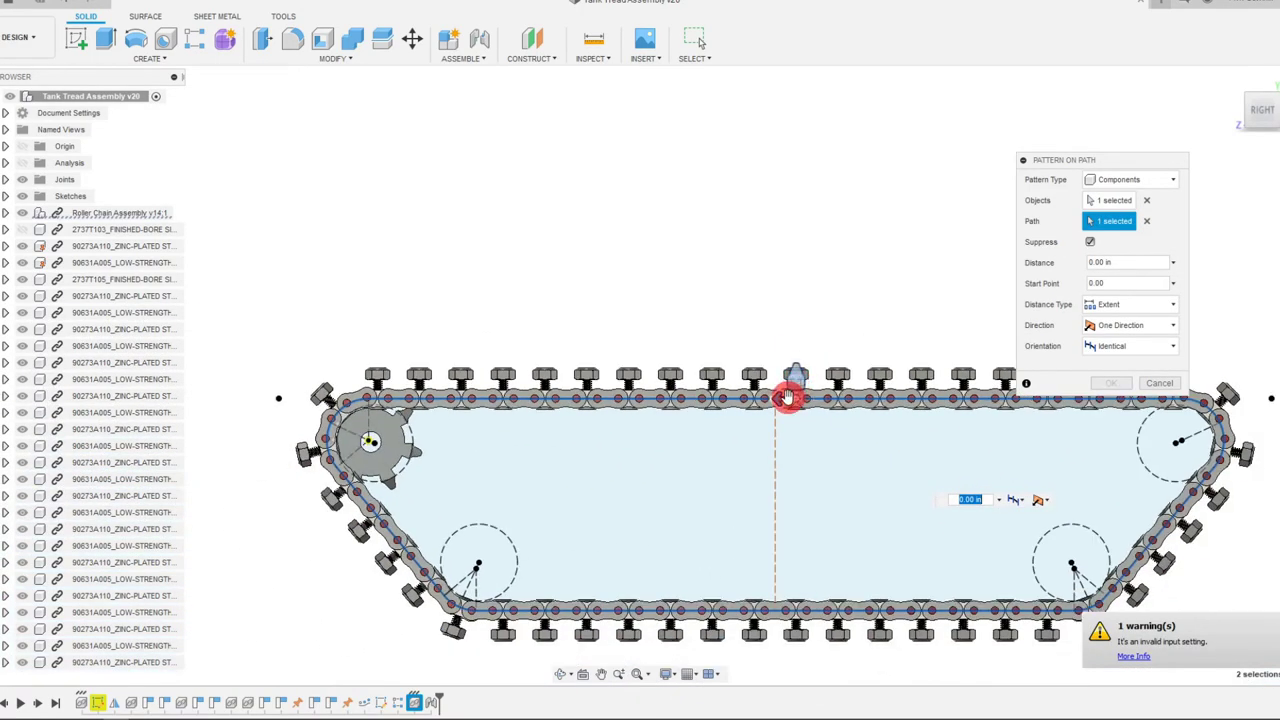
left_click_drag(781, 398, 690, 376)
scroll(743, 334, "up", 2)
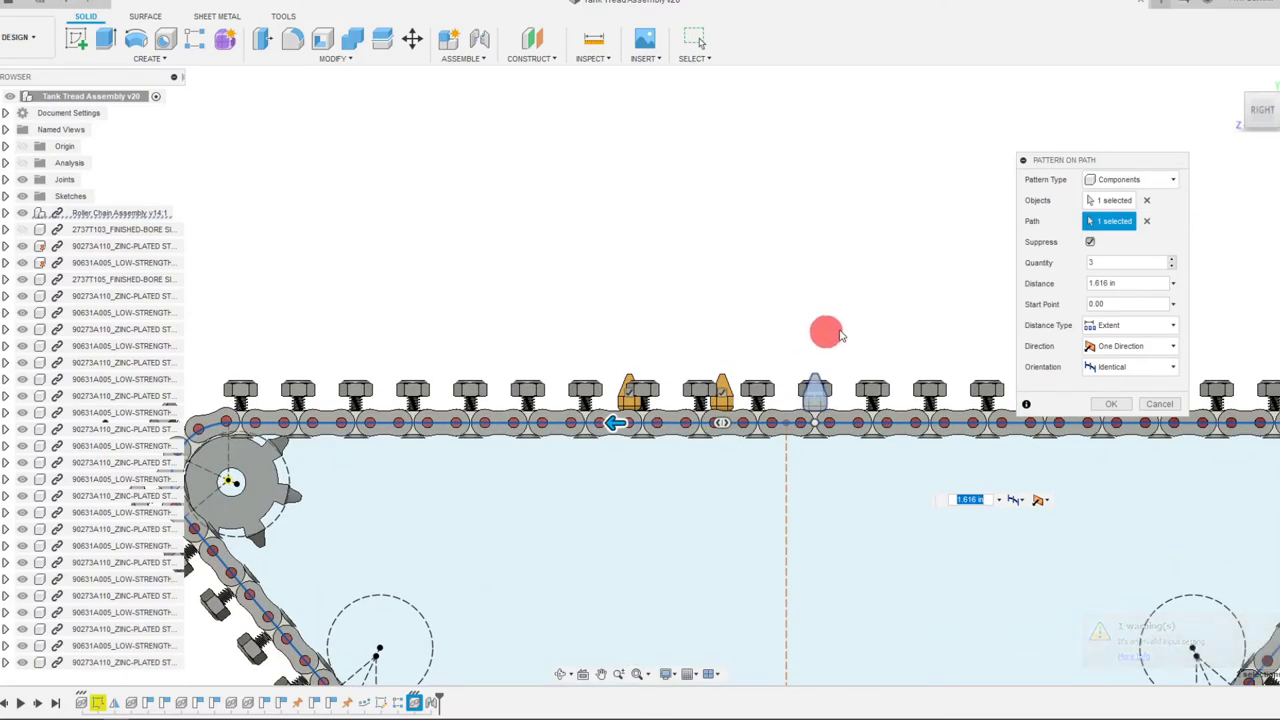
Step: Set the pattern quantity to 48 and enter a distance of 0.5 in
left_click(1097, 260)
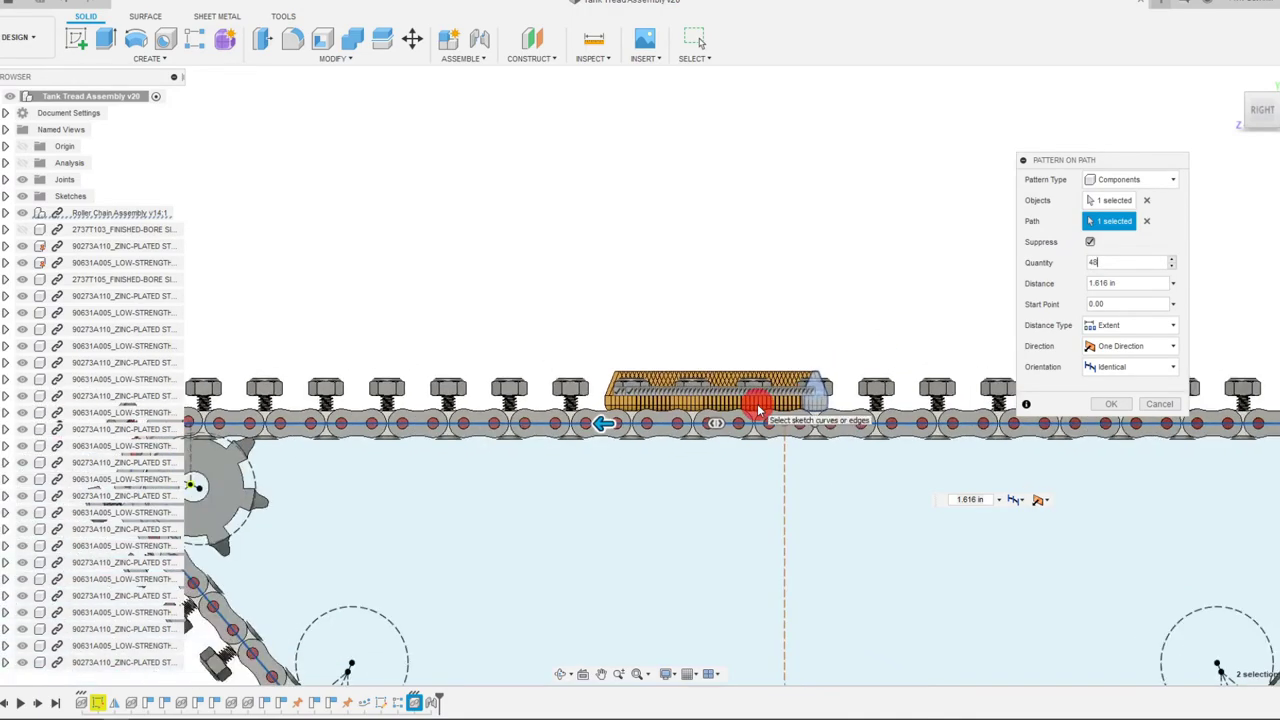
left_click(1127, 284)
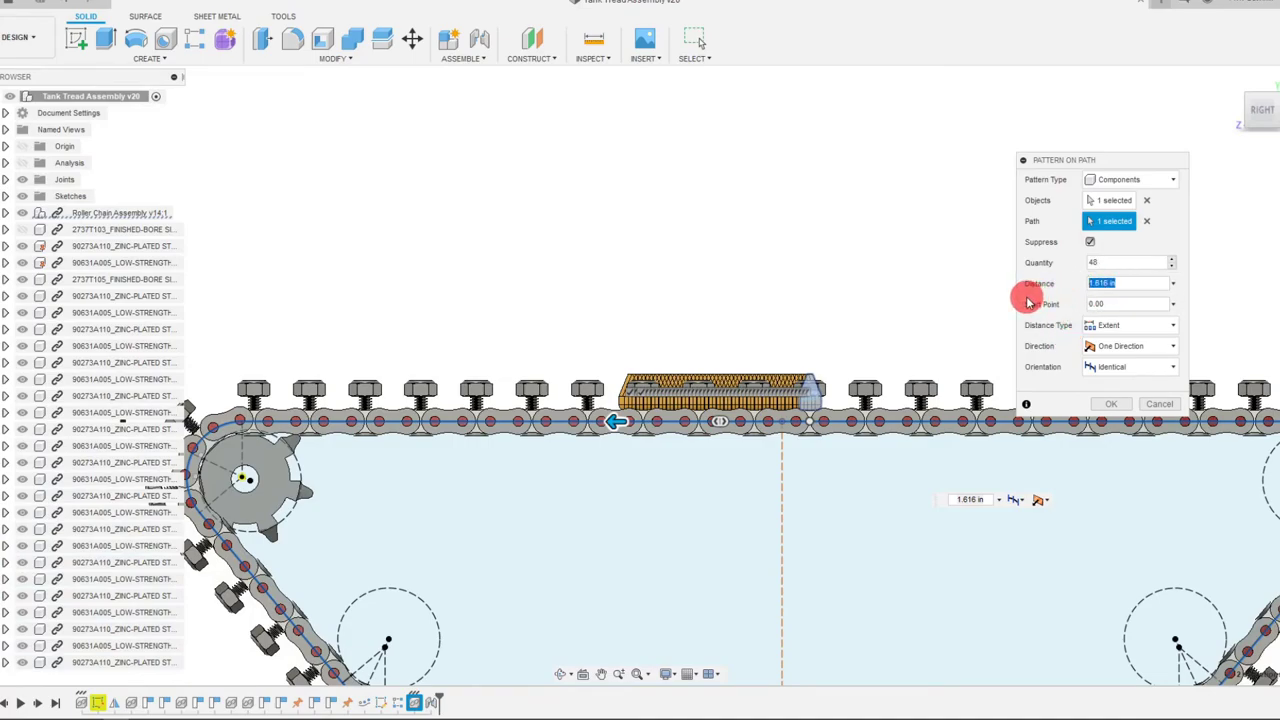
scroll(785, 428, "up", 5)
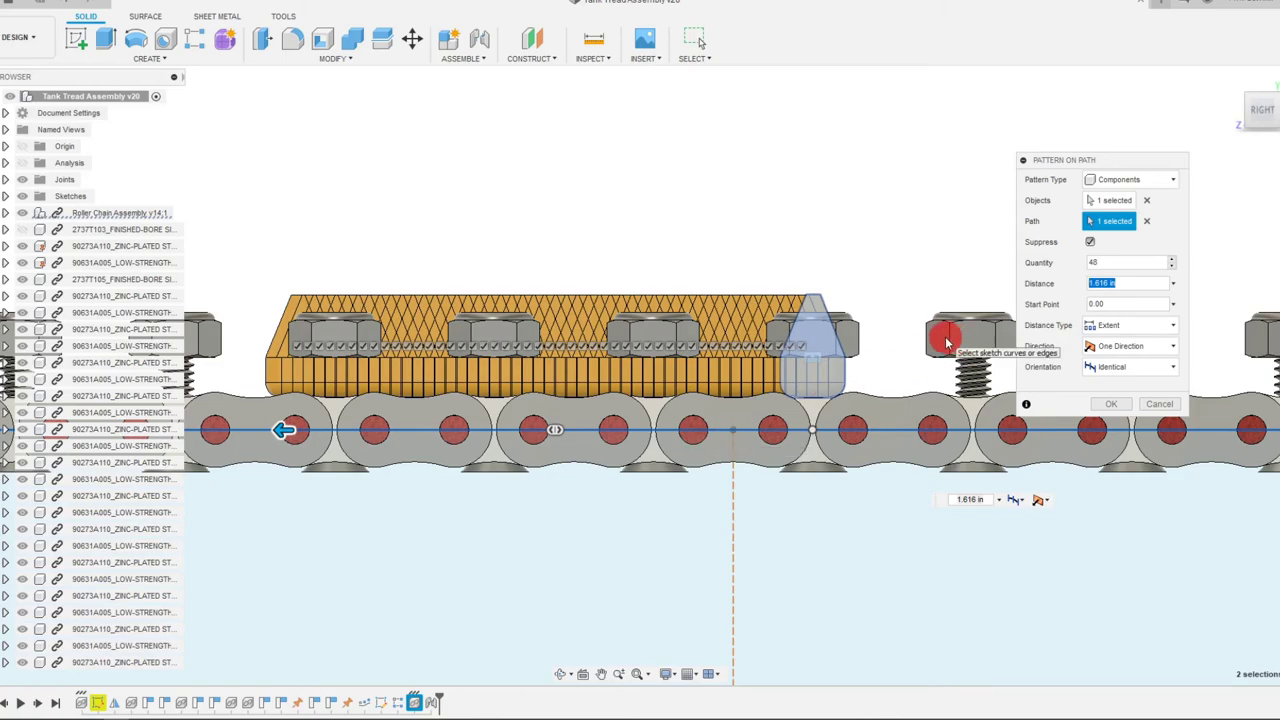
type(".5")
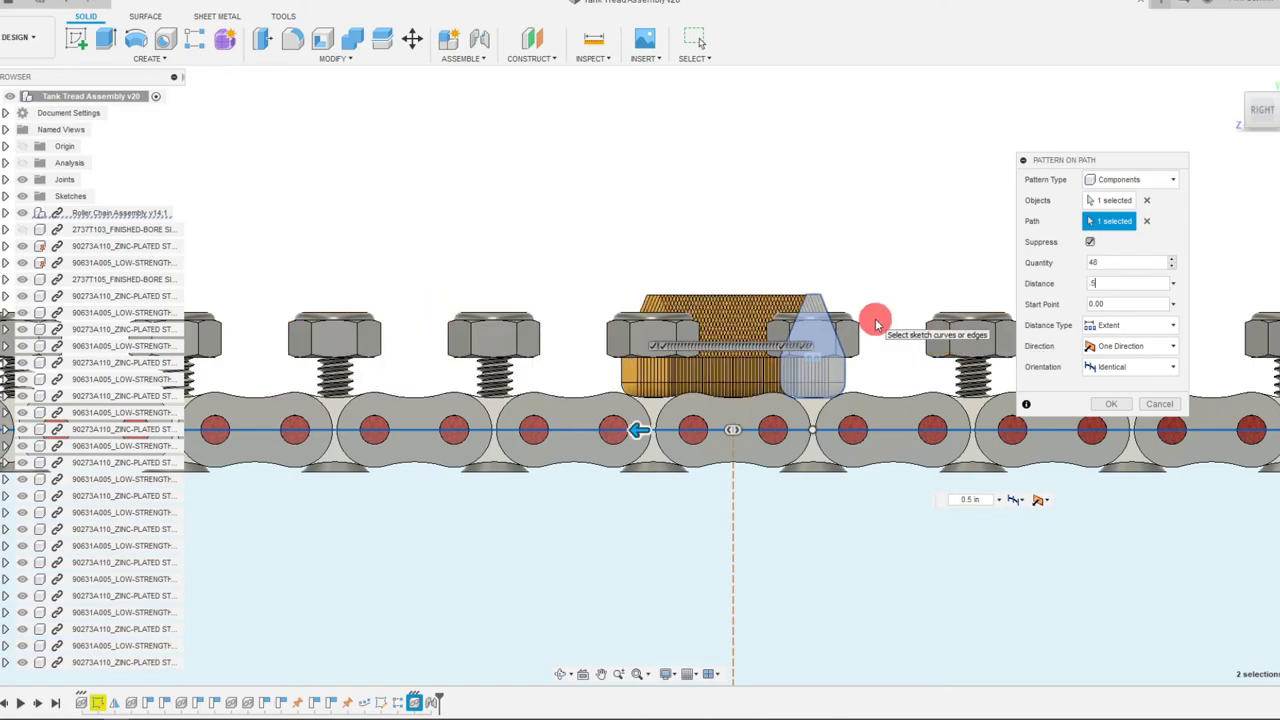
scroll(876, 323, "down", 10)
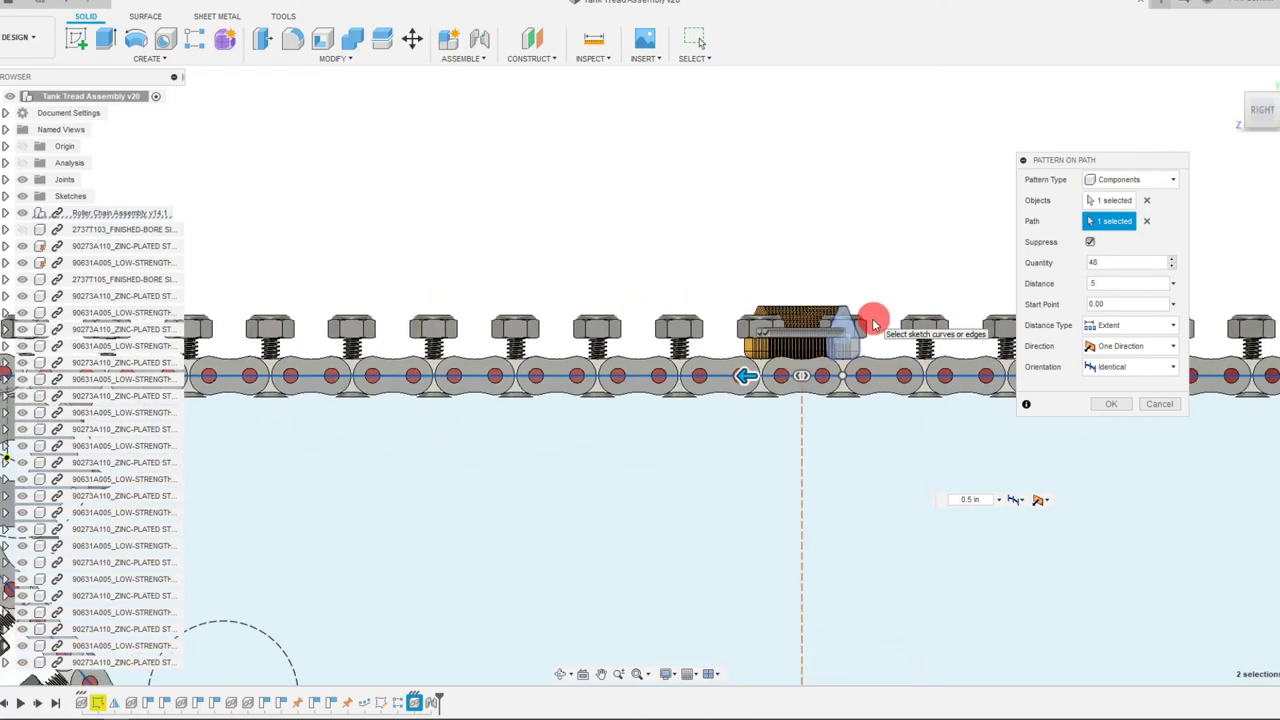
scroll(858, 323, "down", 3)
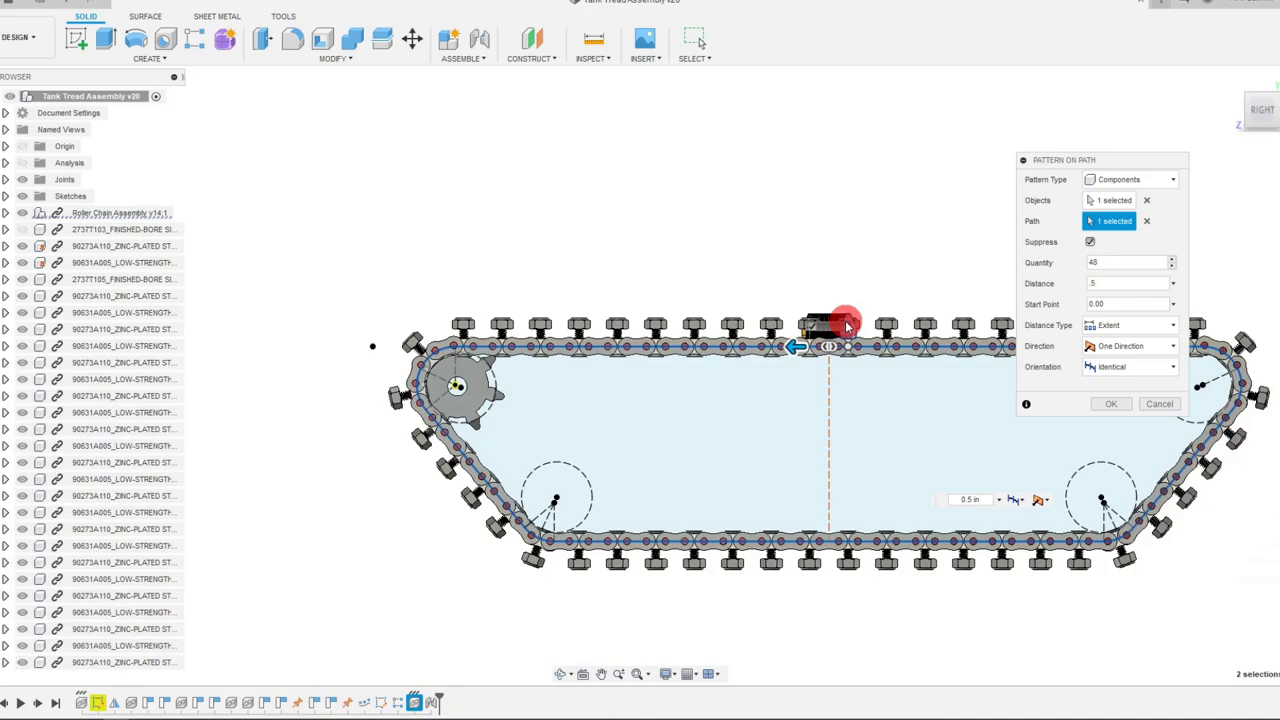
Step: Switch Distance Type to Spacing and re-enter 0.5 in between copies
left_click(1120, 327)
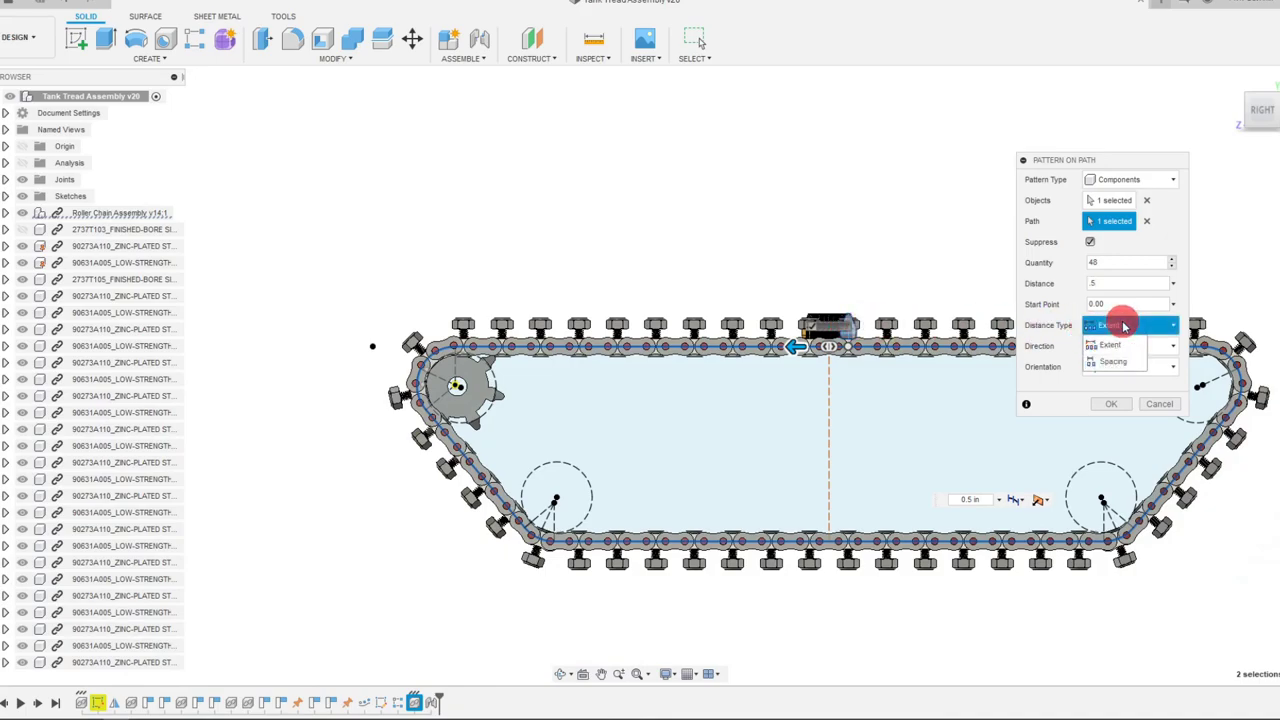
left_click(1113, 352)
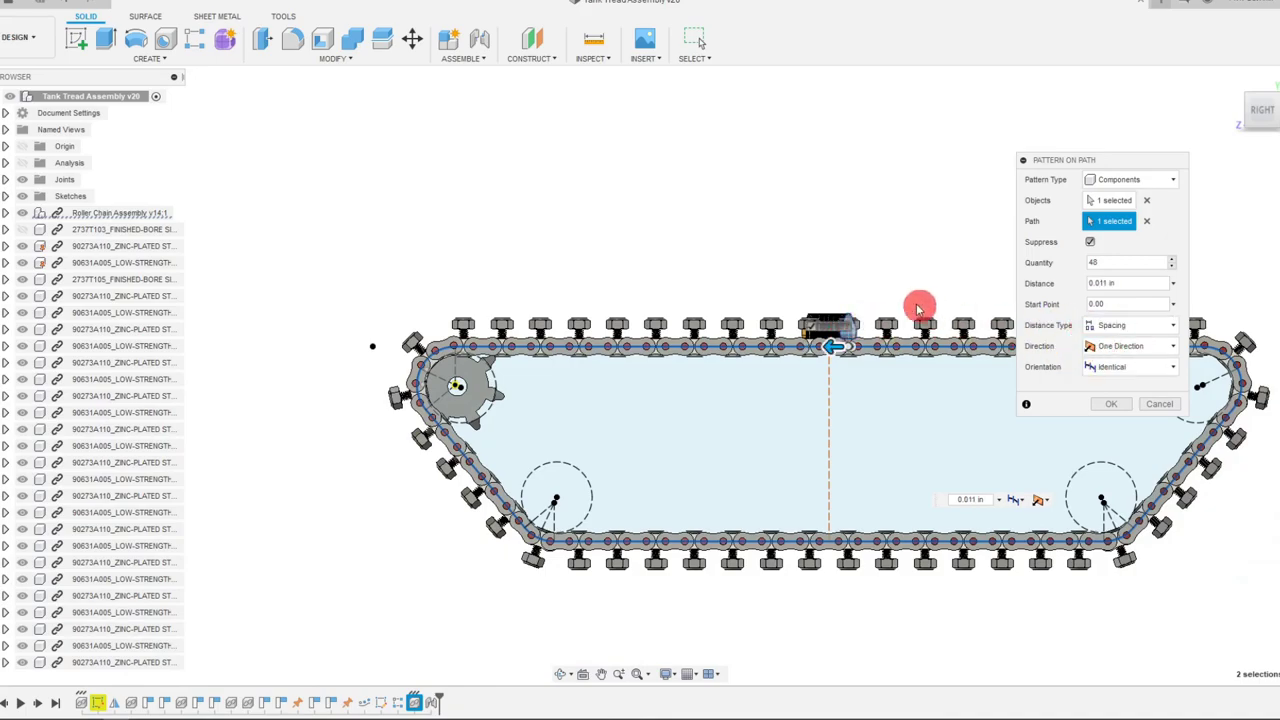
scroll(903, 299, "up", 3)
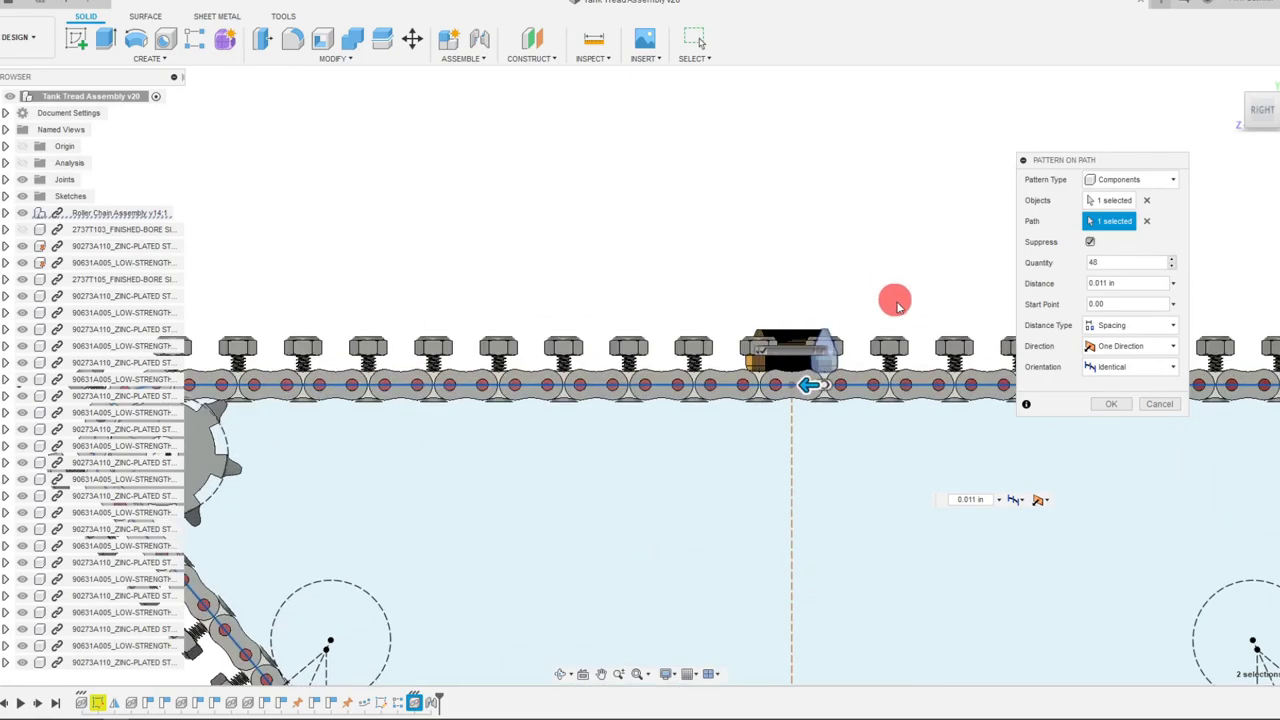
left_click(1113, 285)
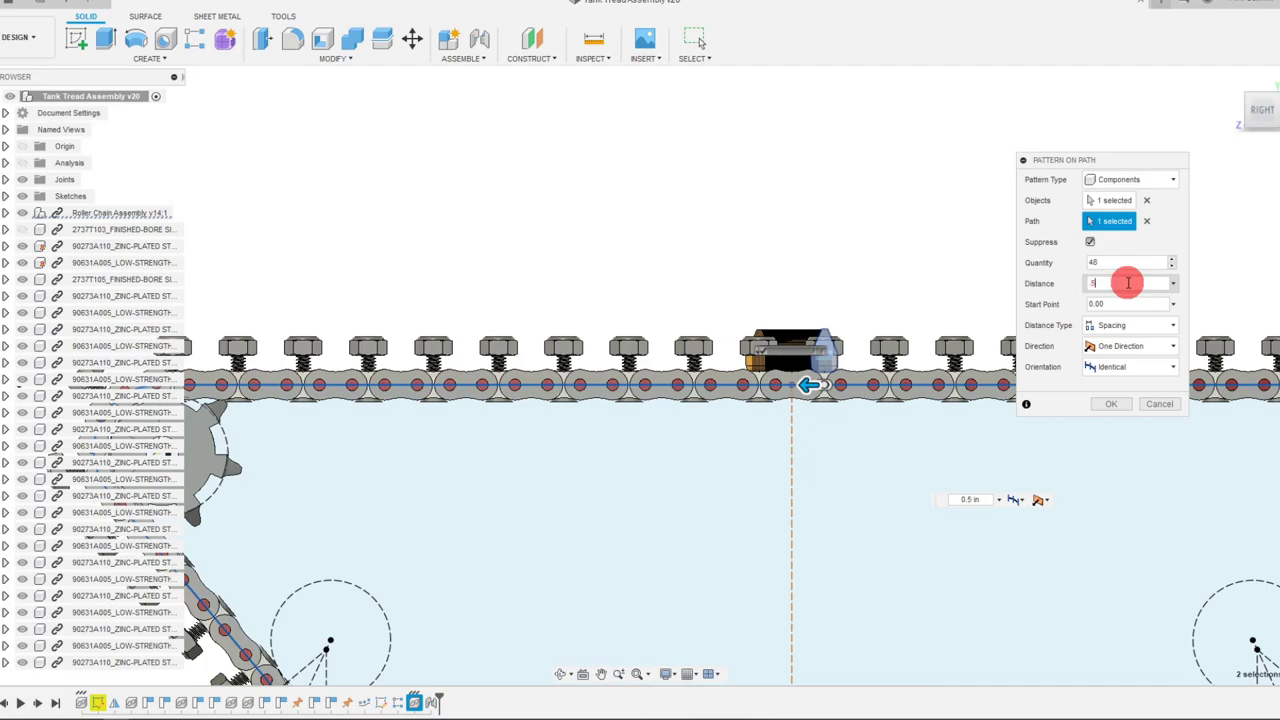
type(".5")
scroll(720, 263, "down", 5)
scroll(882, 285, "up", 2)
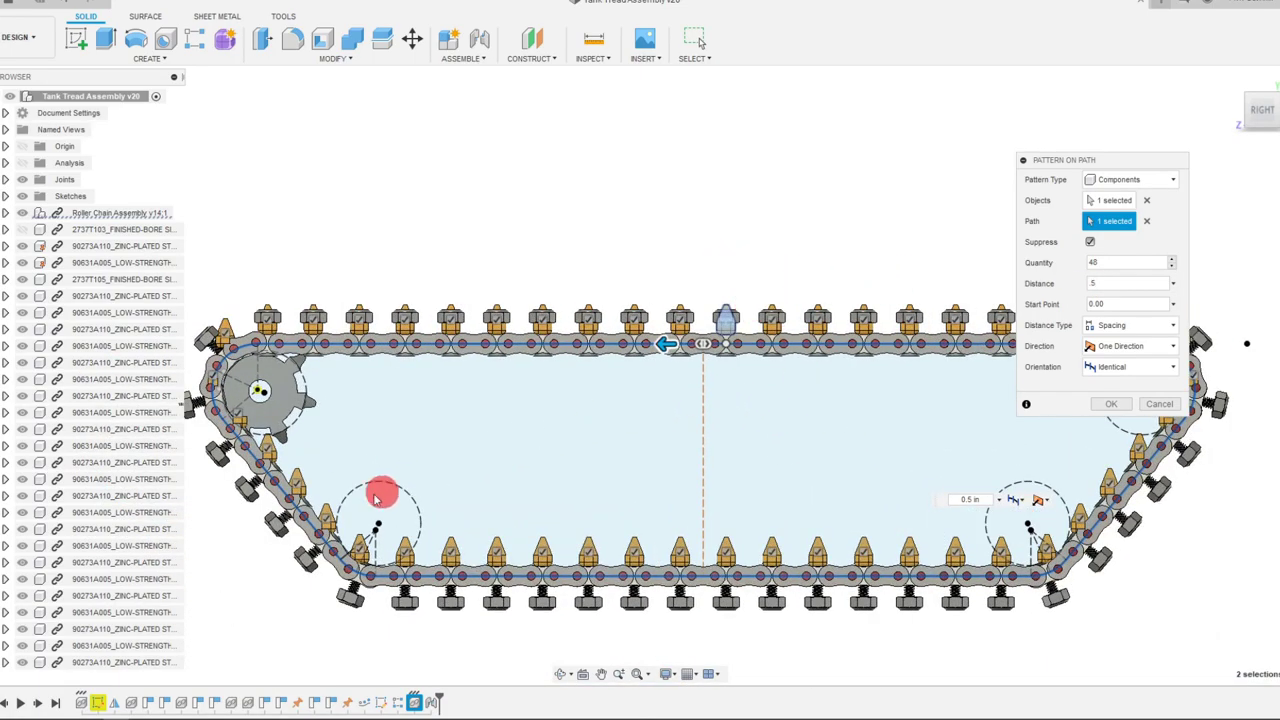
Step: Change Orientation from Identical to Path Direction, then zoom around the tread corners to check
left_click(1160, 373)
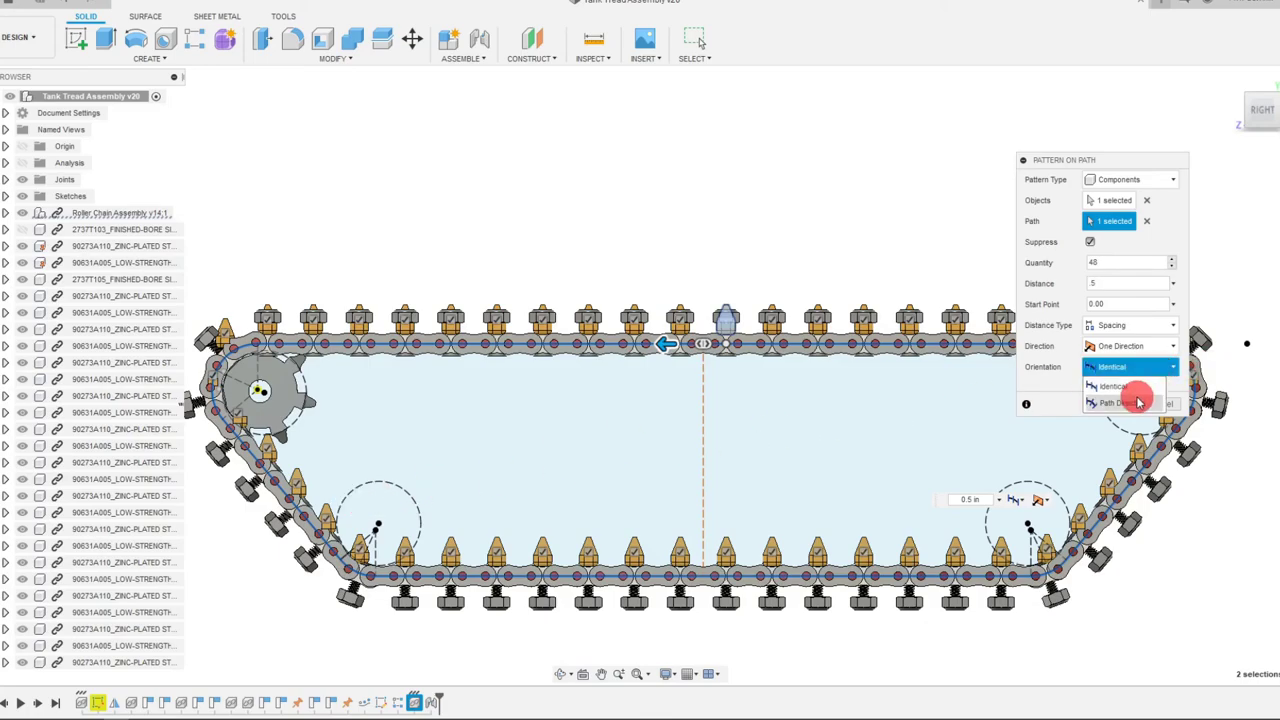
left_click(1139, 400)
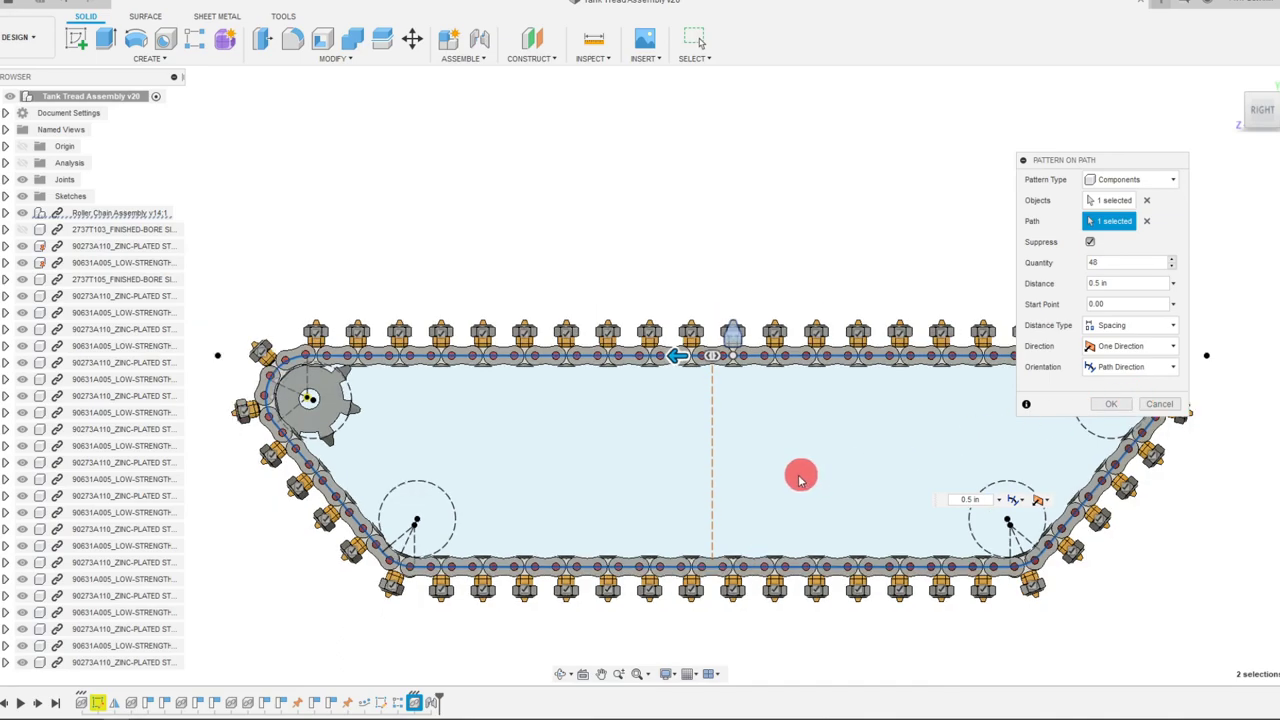
scroll(420, 578, "up", 5)
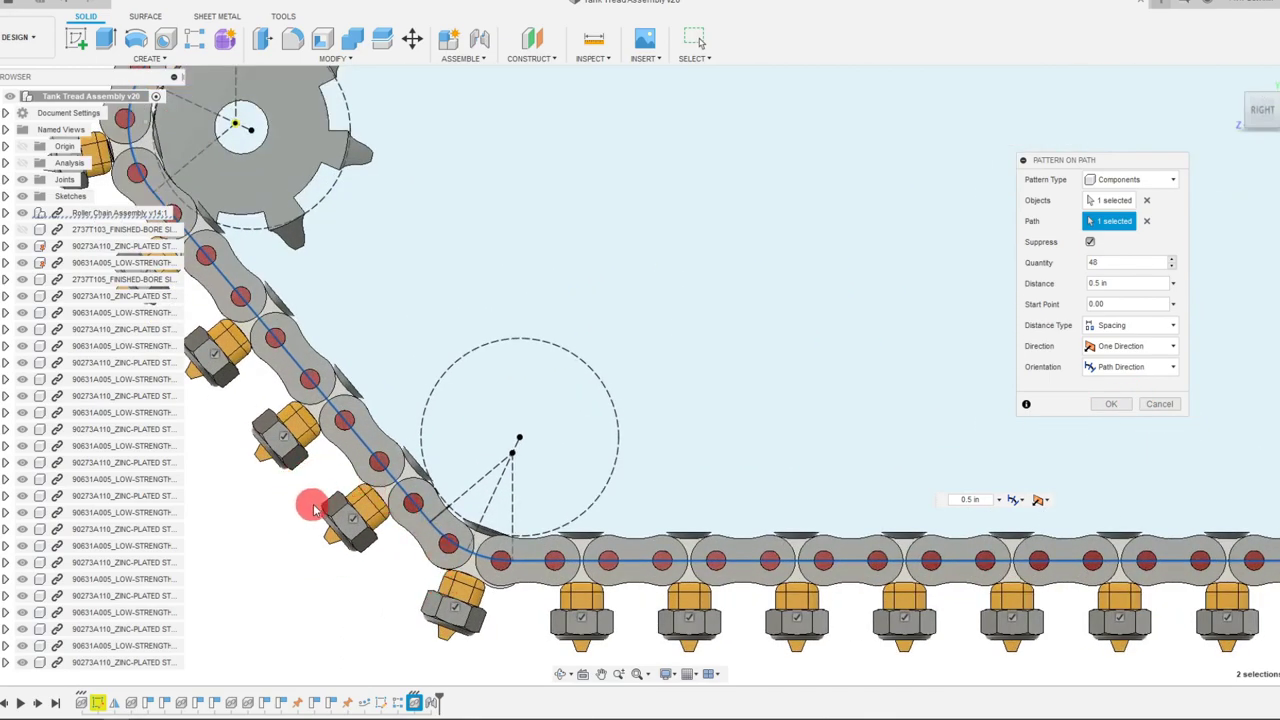
scroll(318, 508, "down", 8)
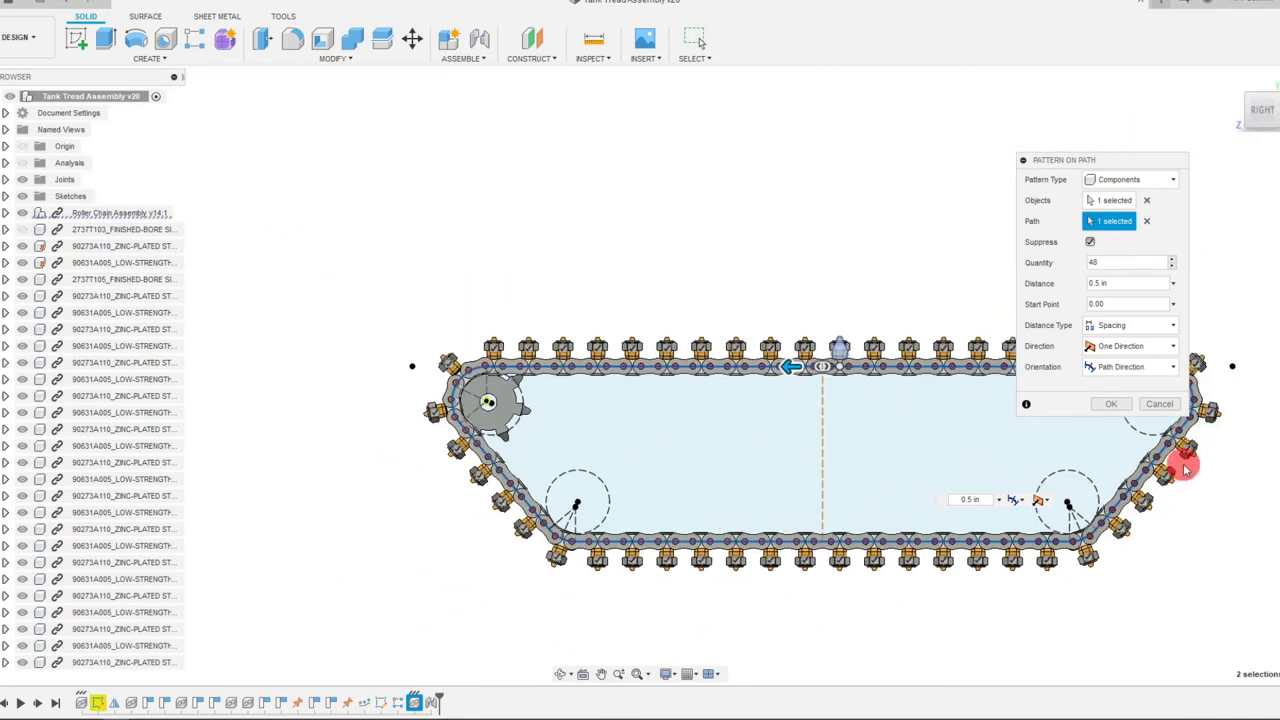
scroll(1135, 503, "up", 6)
scroll(1133, 533, "down", 1)
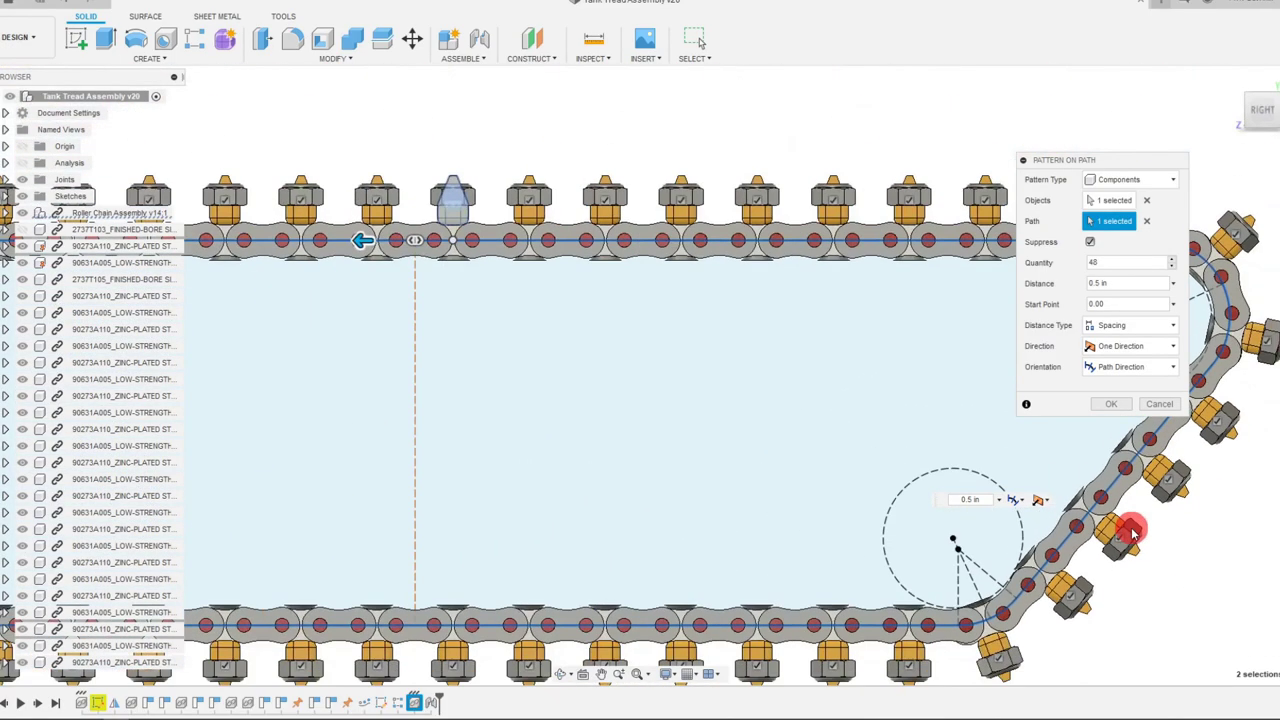
scroll(1133, 533, "down", 5)
scroll(923, 480, "up", 1)
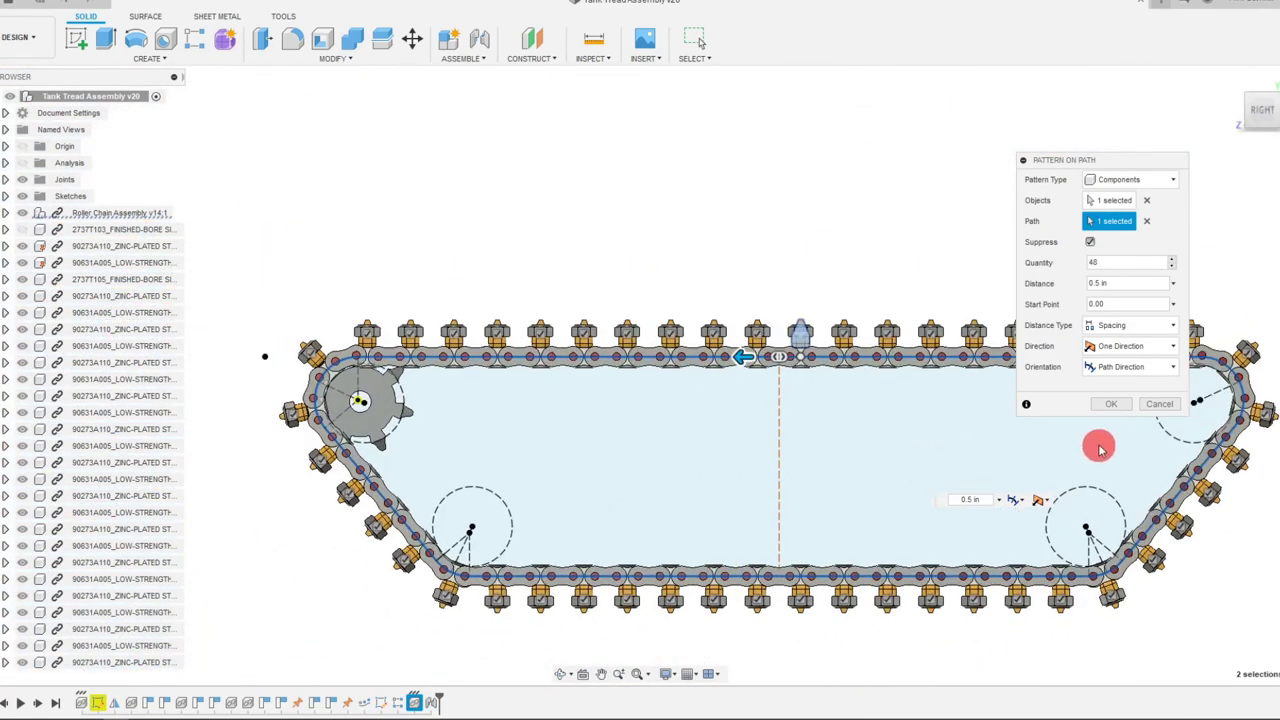